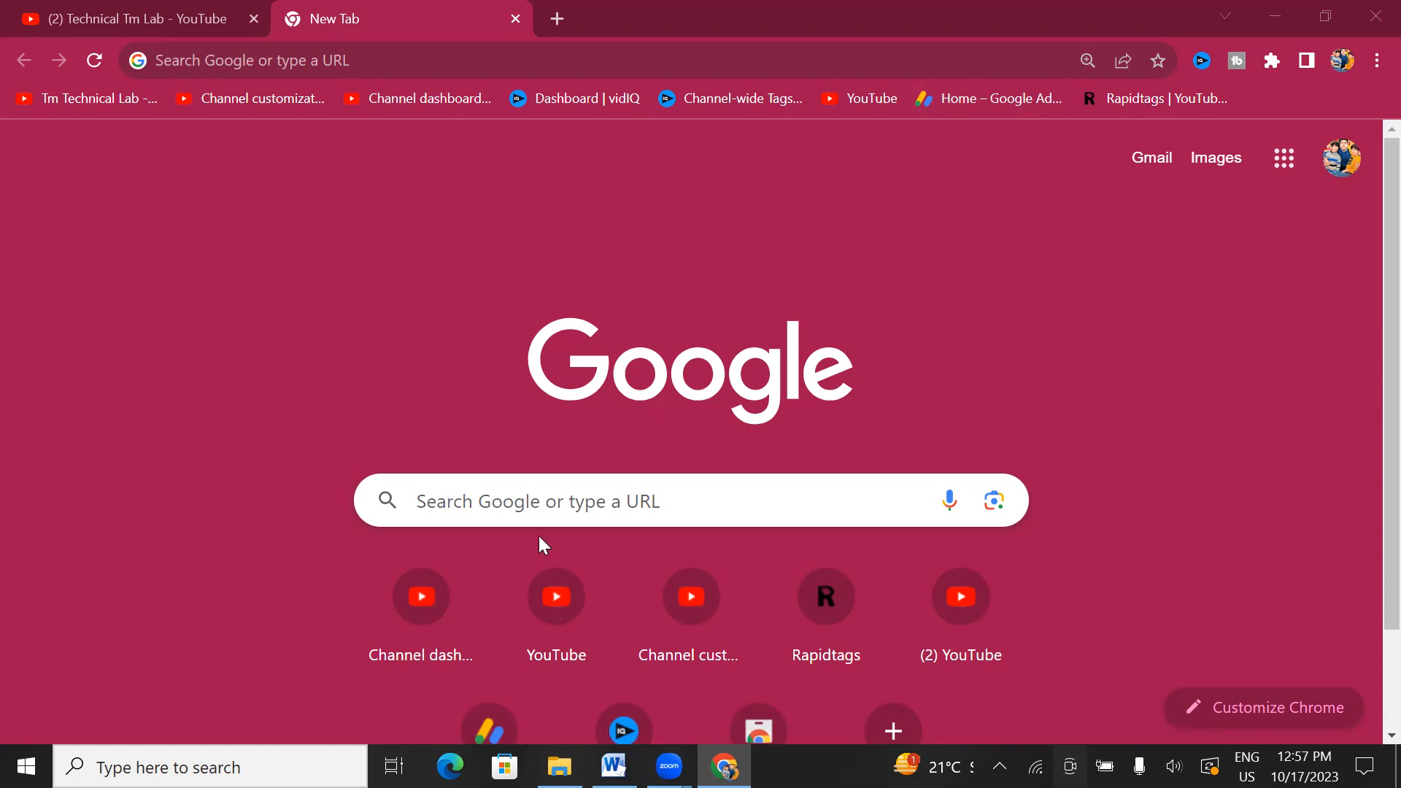
# Step: Switch to the book manuscript open in Word
pyautogui.moveTo(614, 765)
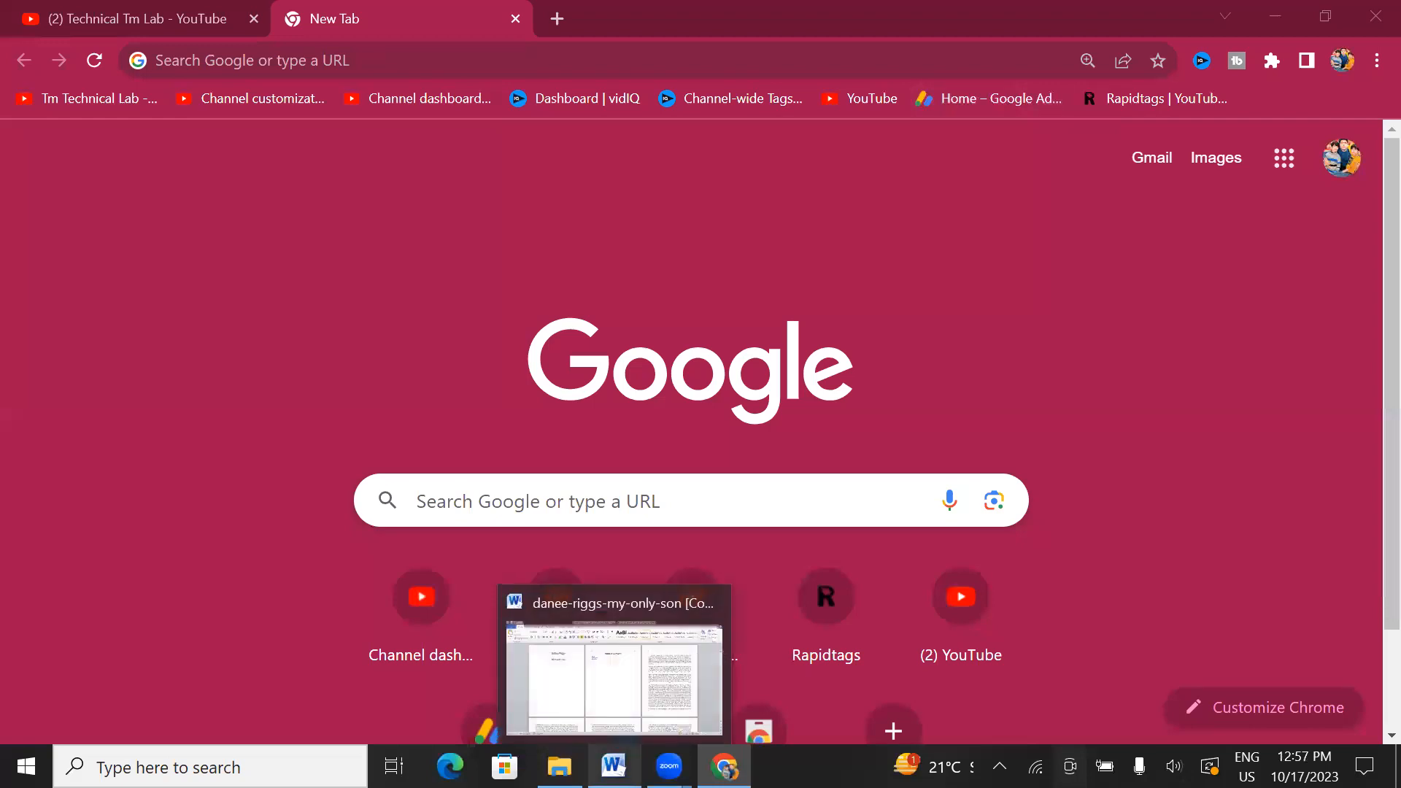
pyautogui.click(642, 661)
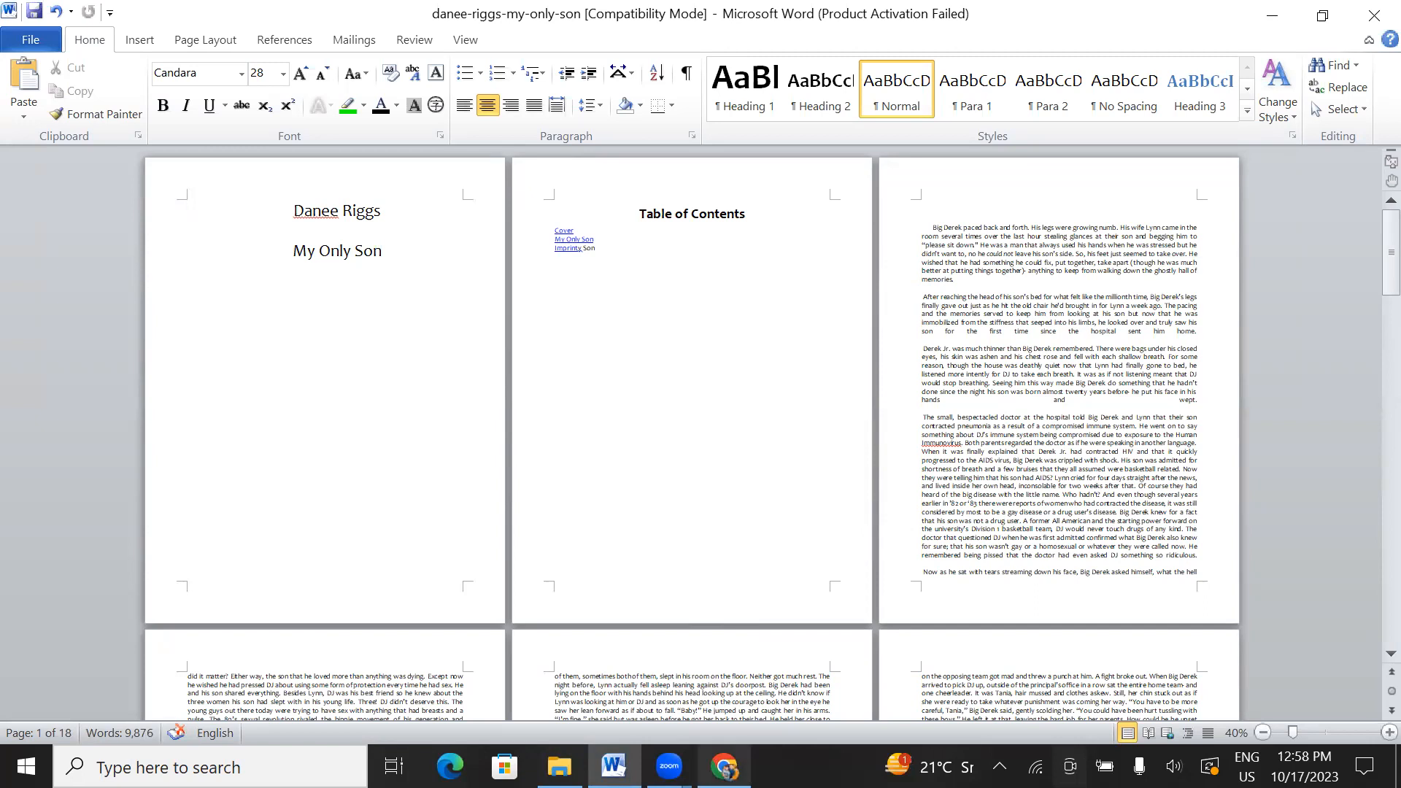
# Step: Switch to Chrome and look through the created playlists on the Technical Tm Lab YouTube channel
pyautogui.click(724, 767)
pyautogui.click(175, 10)
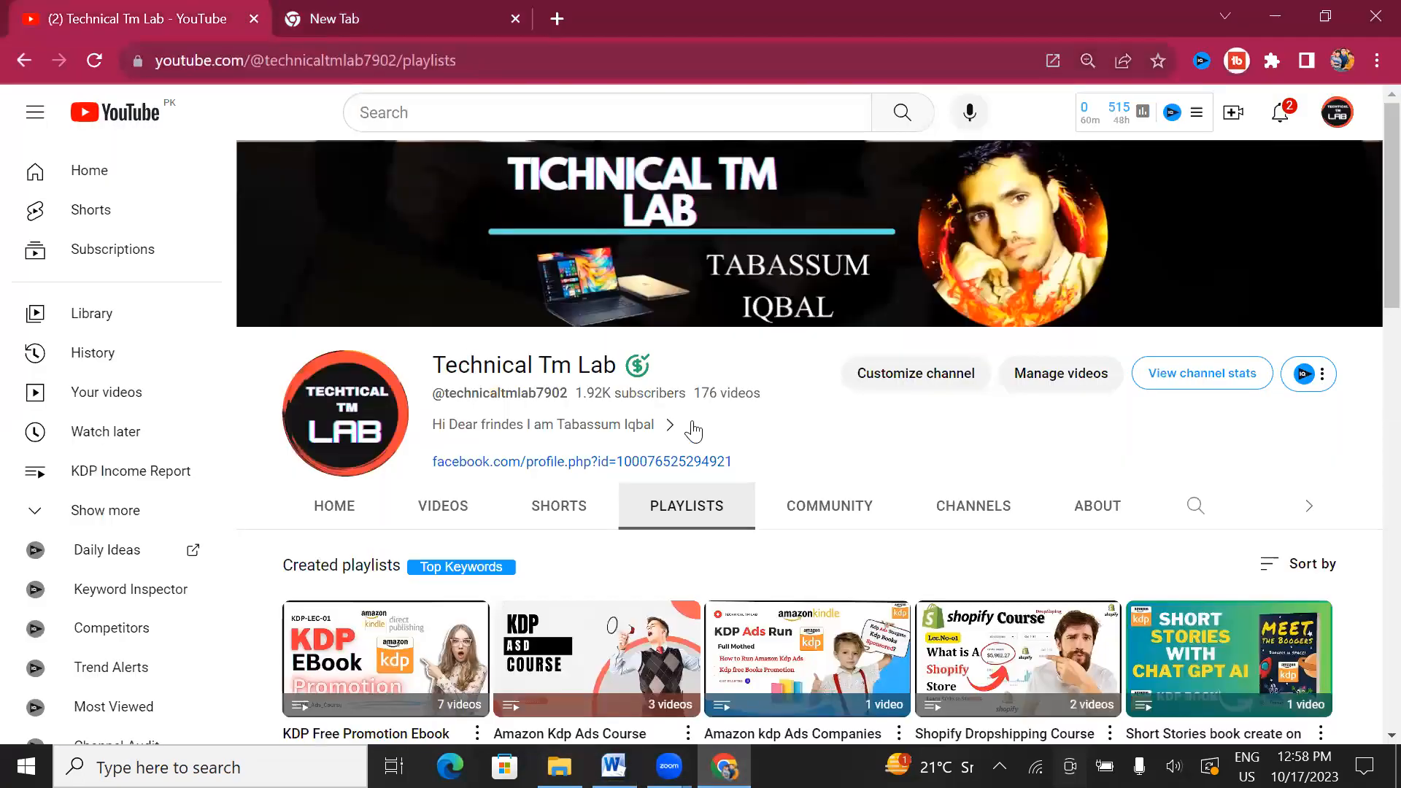
pyautogui.scroll(-3, 686, 431)
pyautogui.scroll(-10, 660, 467)
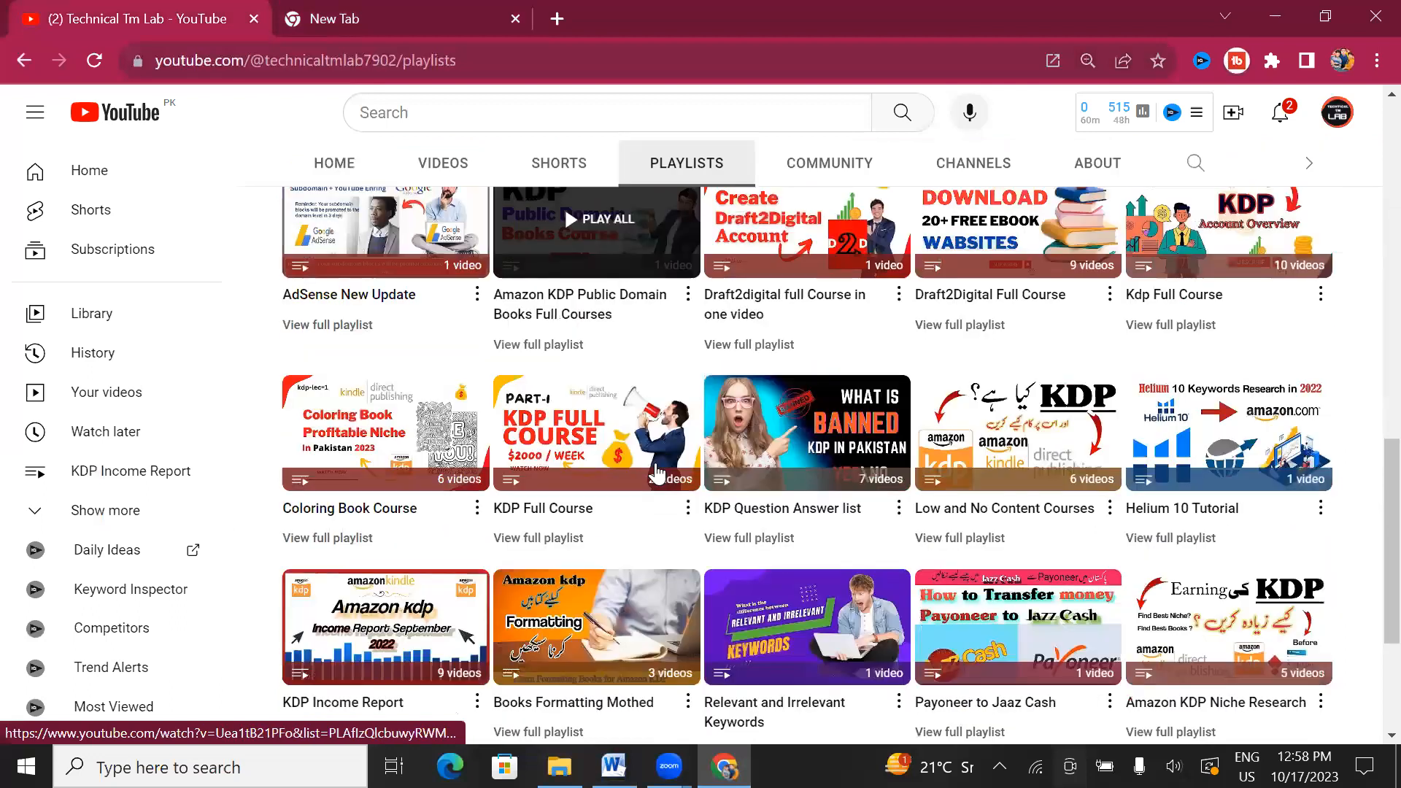
pyautogui.scroll(-2, 642, 219)
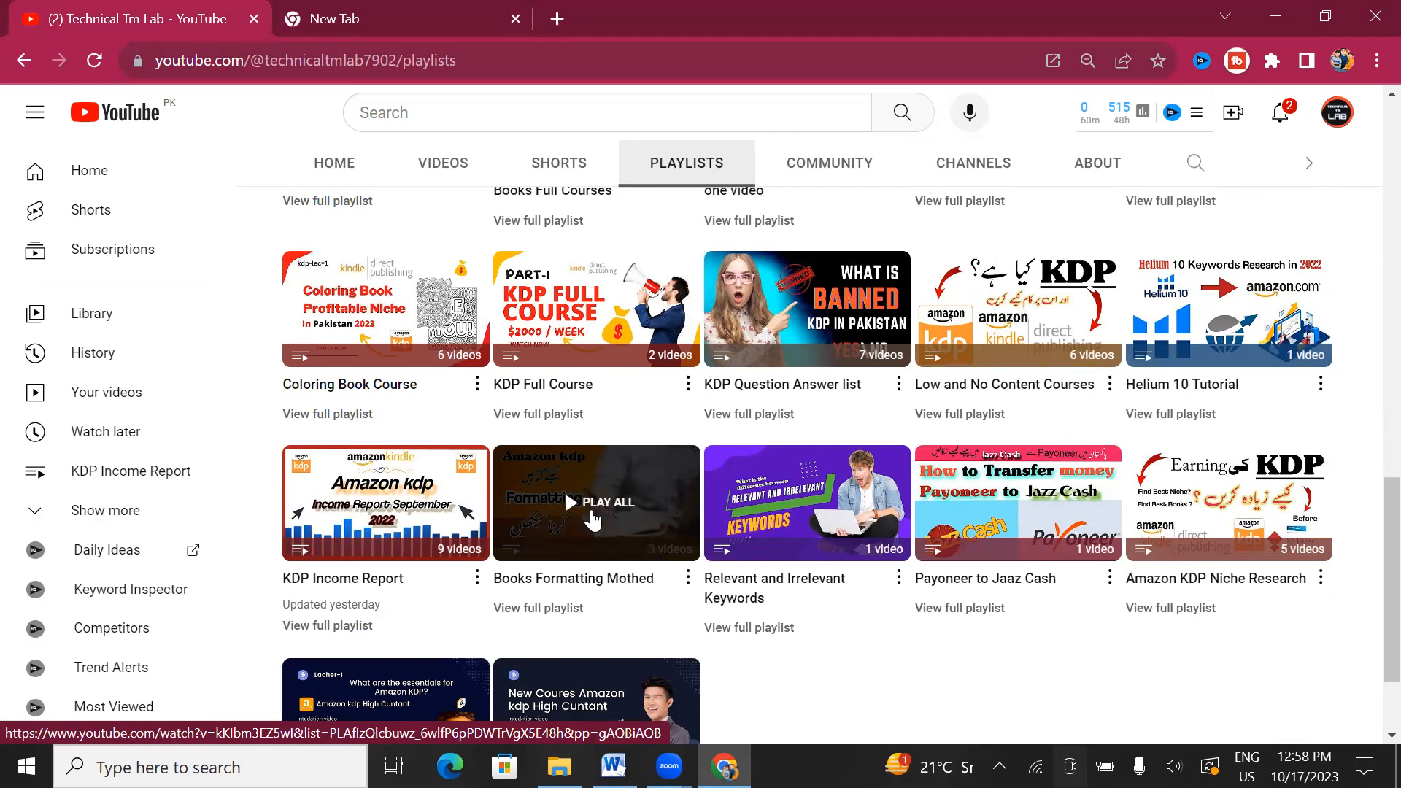
pyautogui.scroll(6, 592, 520)
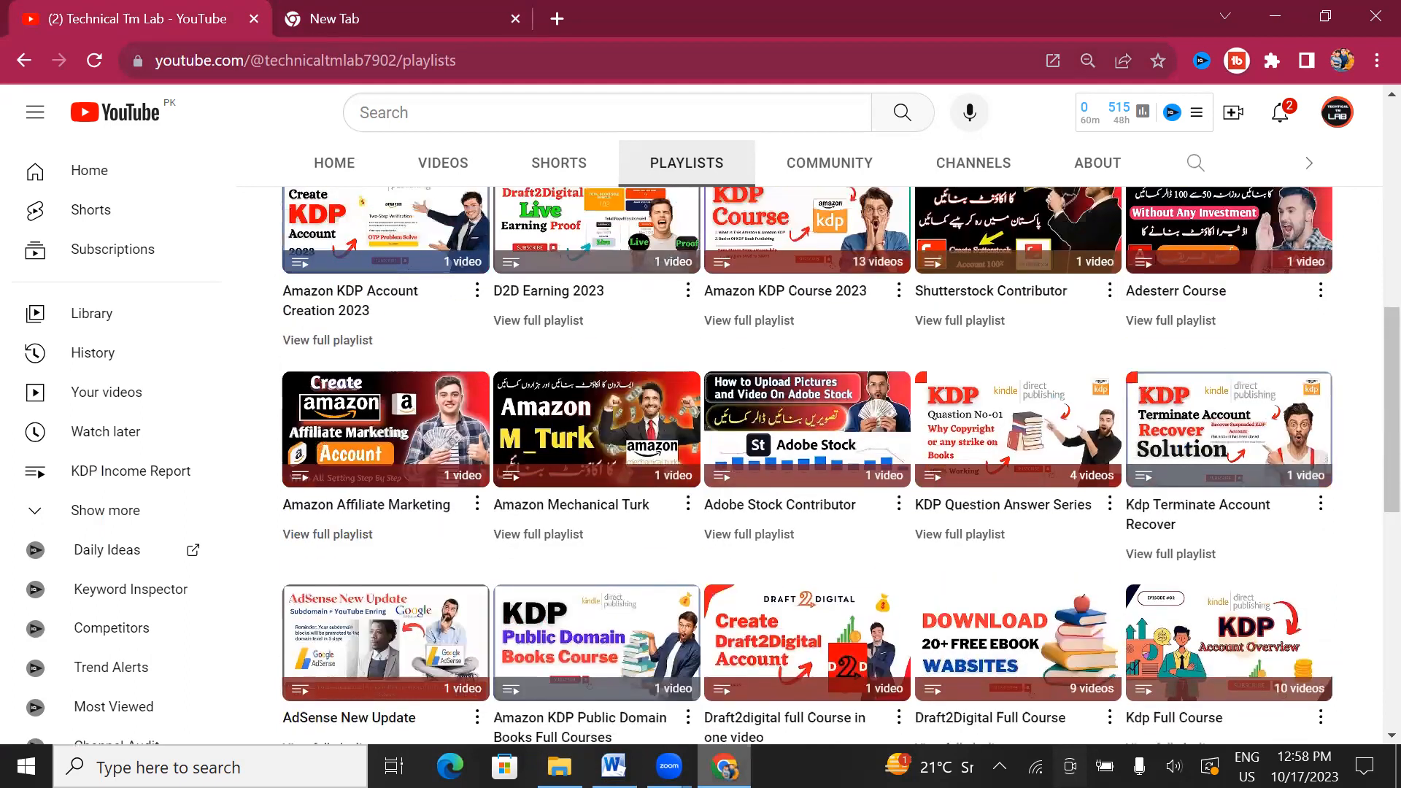
# Step: Switch back to the Word manuscript and select the "Table of Contents" heading on the second page
pyautogui.moveTo(724, 766)
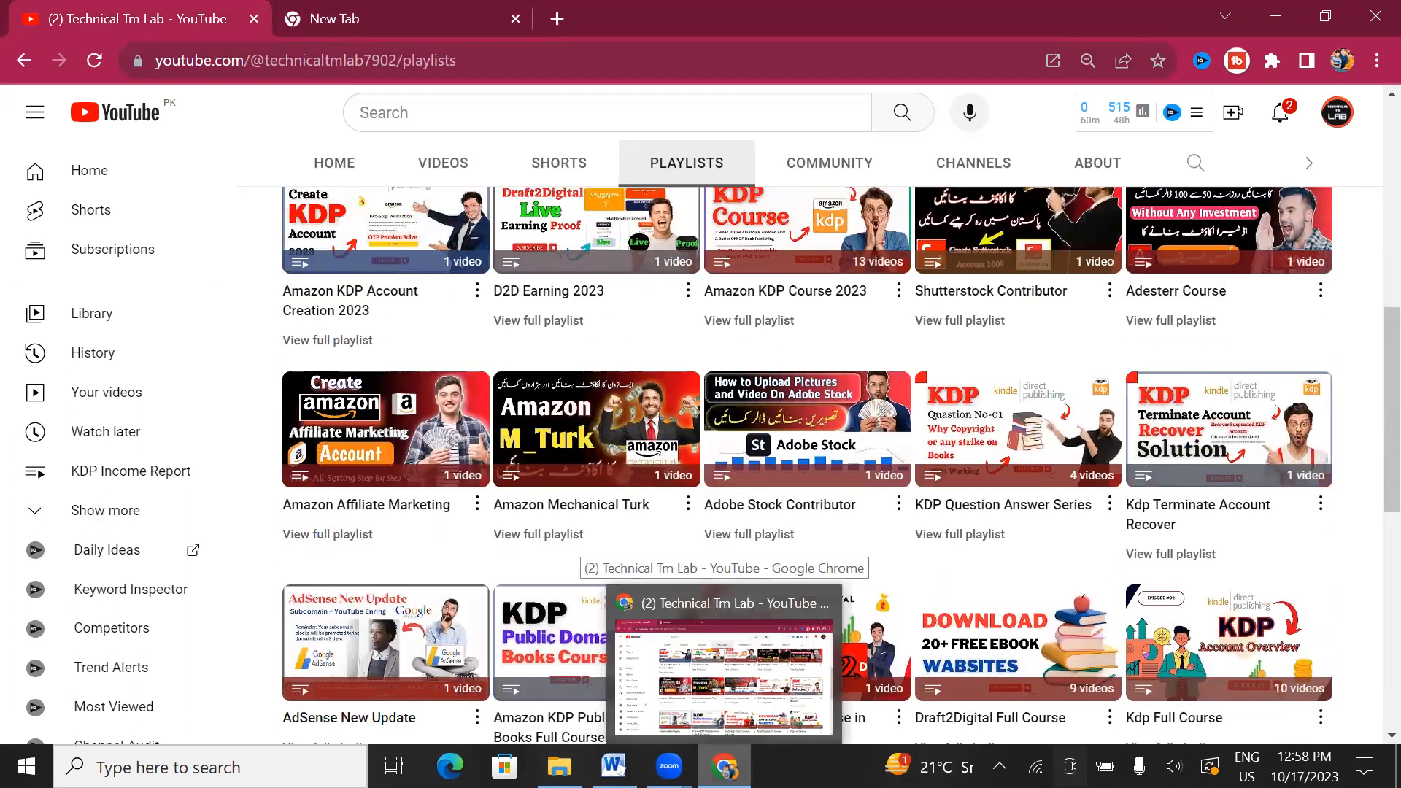
pyautogui.moveTo(614, 766)
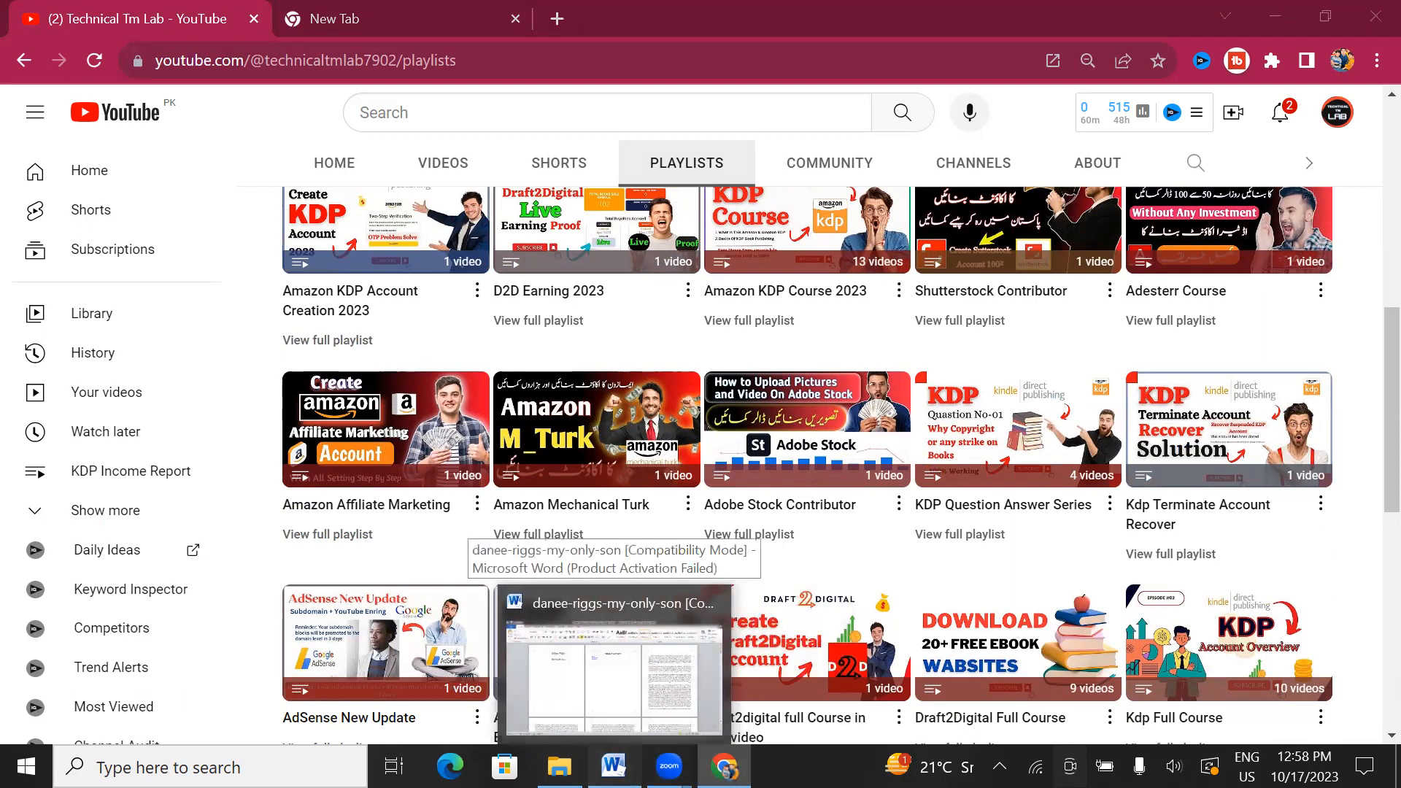
pyautogui.click(613, 664)
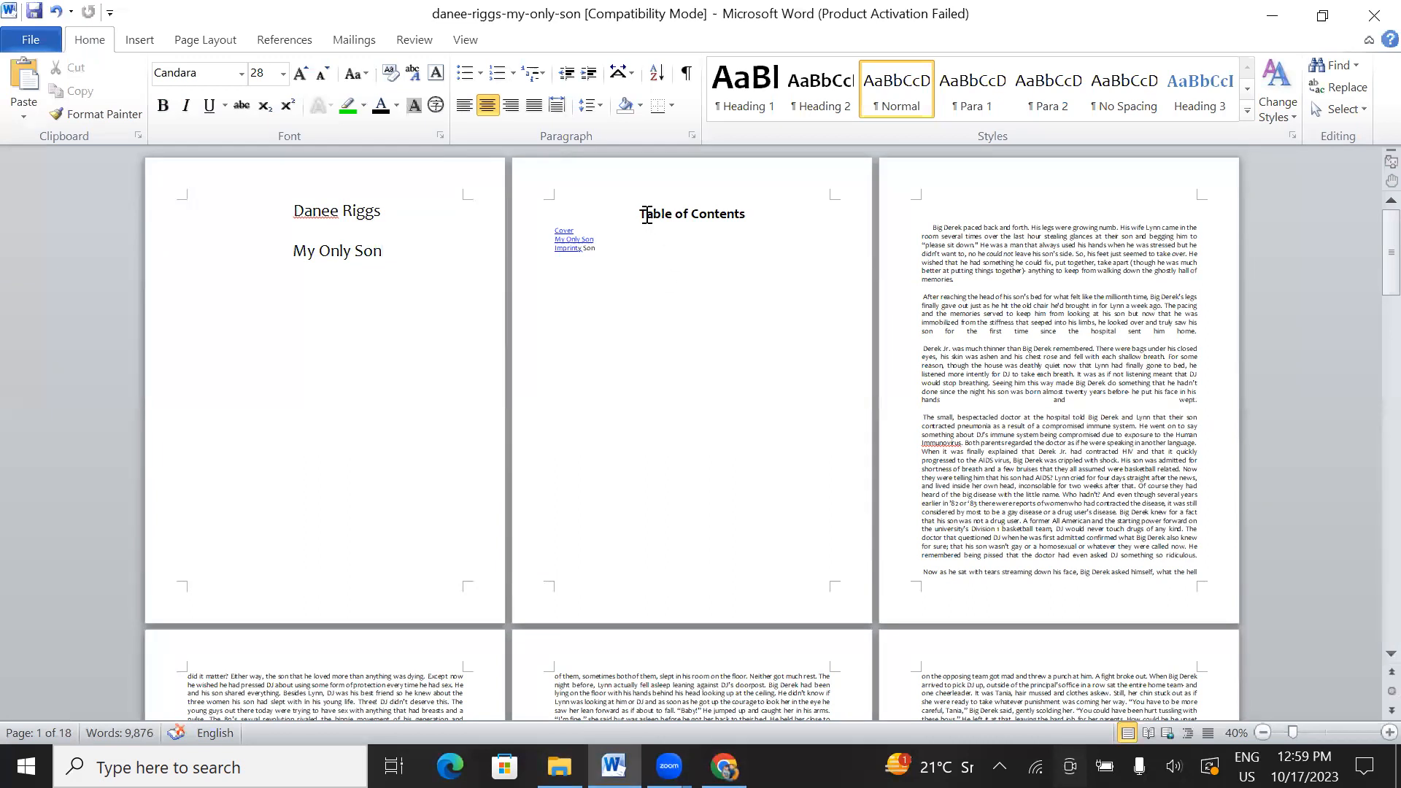
pyautogui.click(1388, 733)
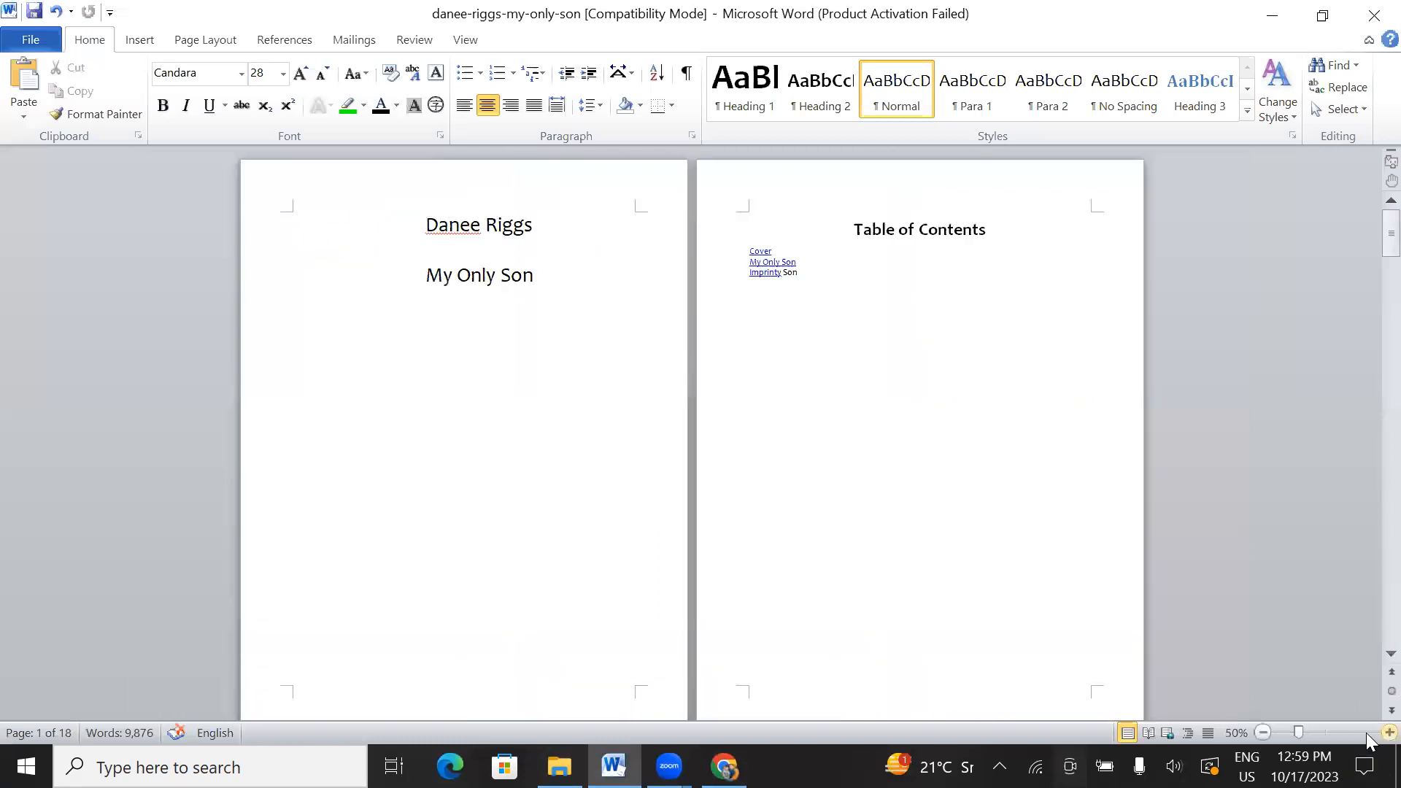
pyautogui.tripleClick(410, 278)
pyautogui.moveTo(853, 229); pyautogui.dragTo(988, 228)
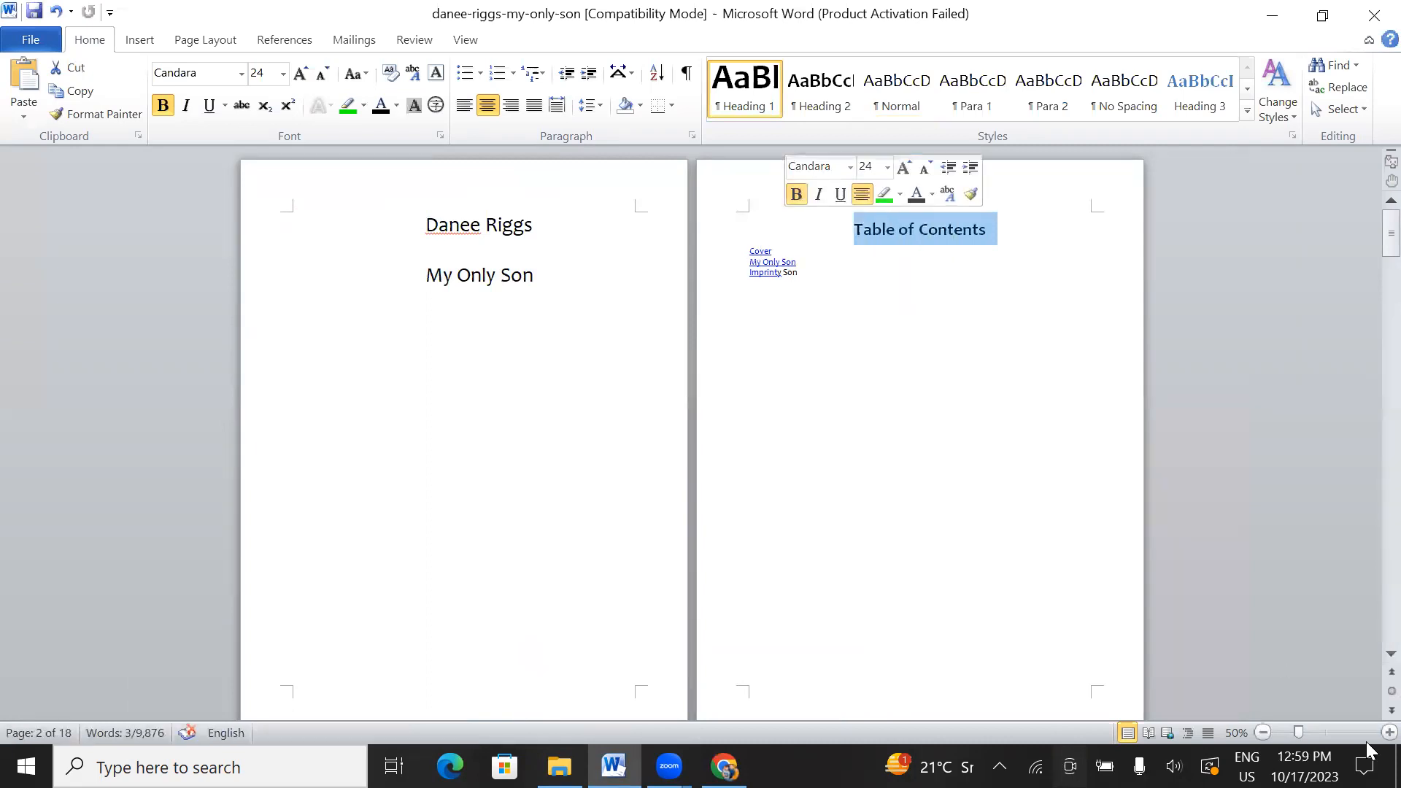
pyautogui.click(1389, 733)
pyautogui.click(1389, 733)
pyautogui.click(1390, 733)
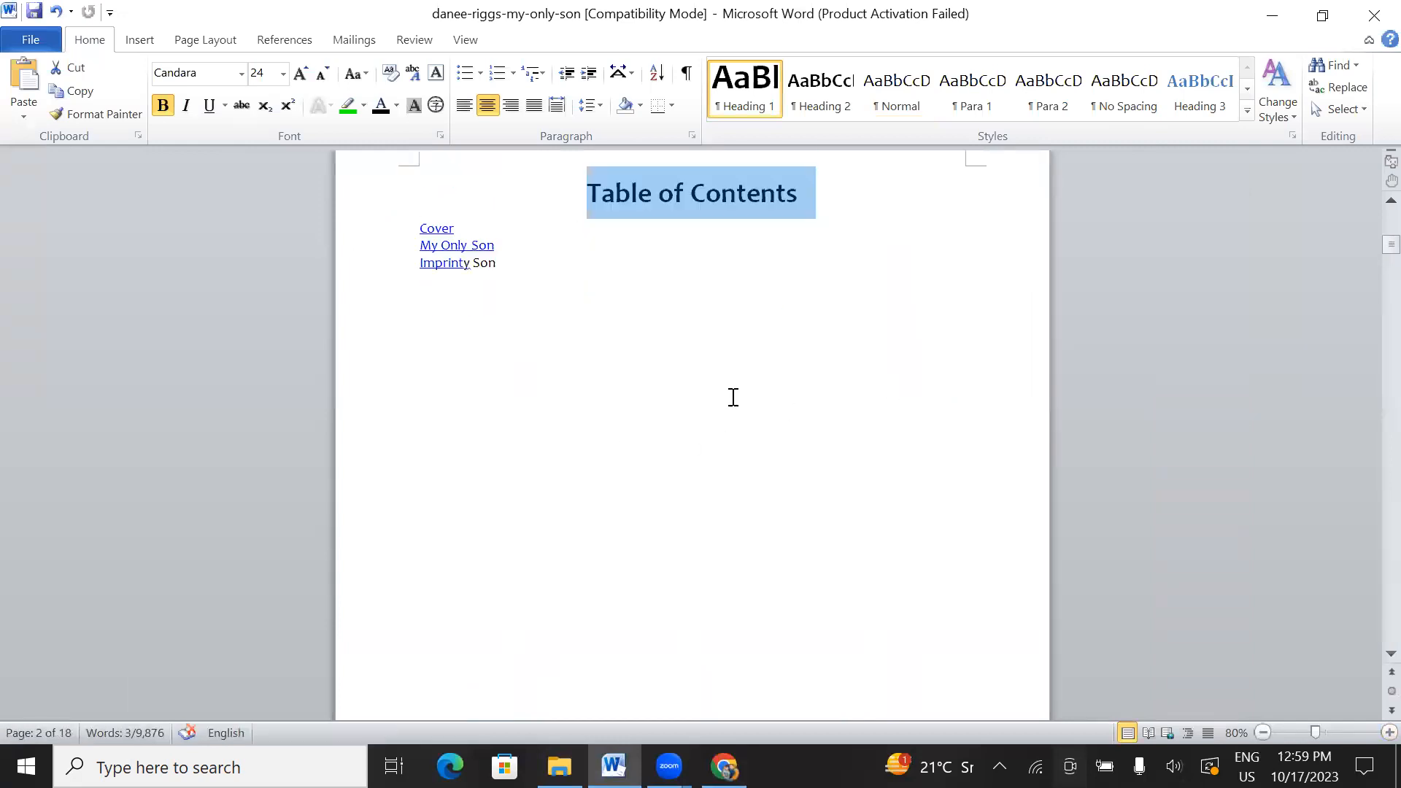
# Step: Review the manuscript from the title page through the contents and story pages, and return to the title page
pyautogui.scroll(10, 678, 396)
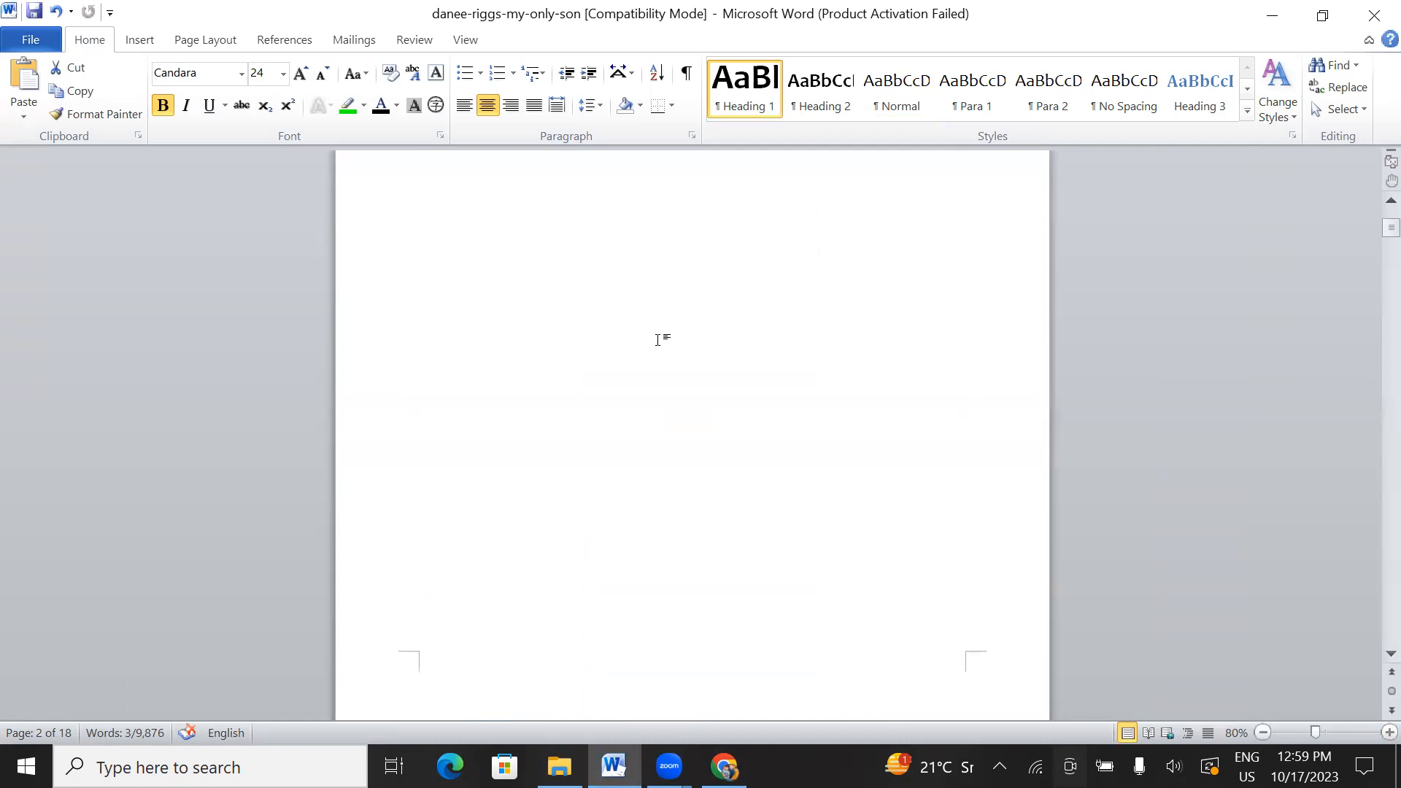
pyautogui.scroll(5, 658, 341)
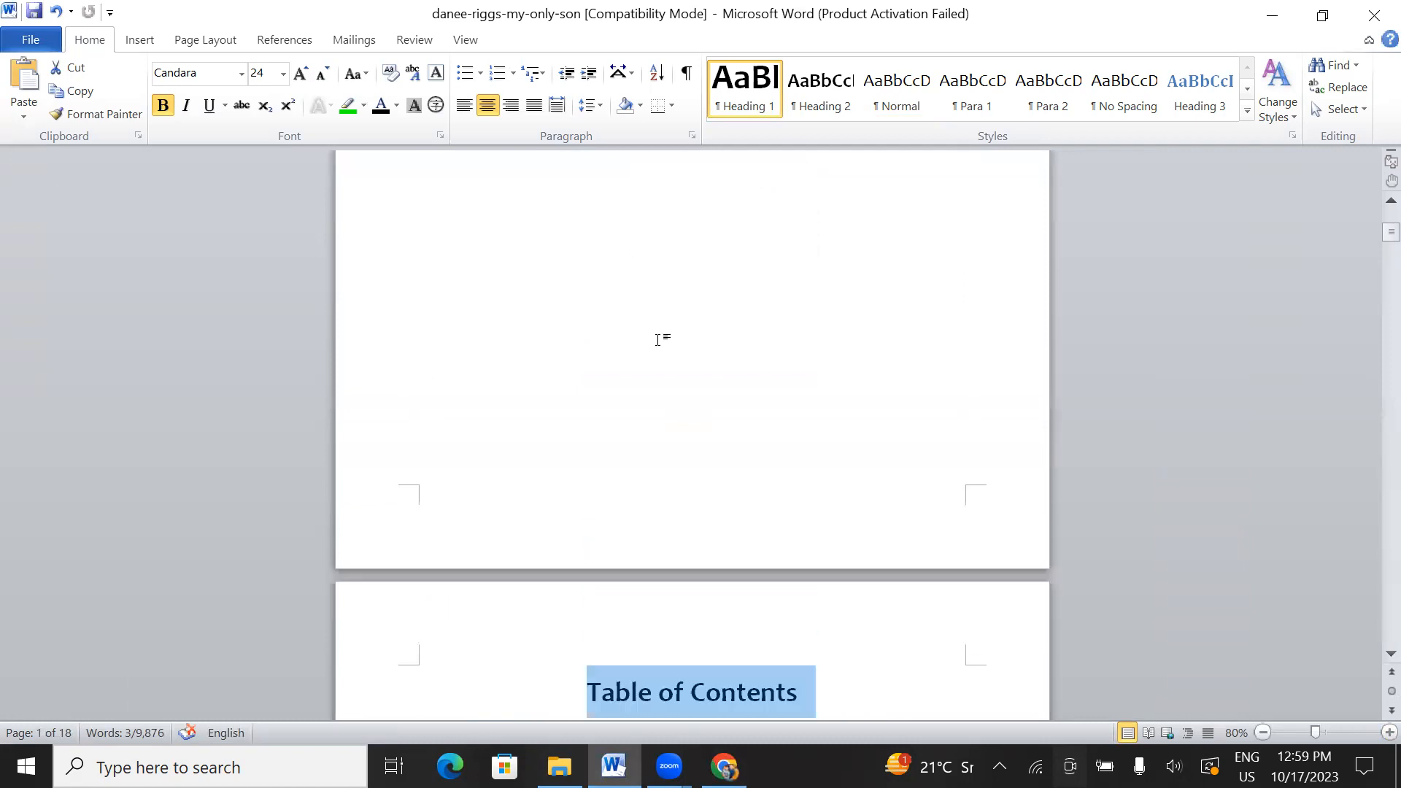
pyautogui.scroll(-1, 721, 295)
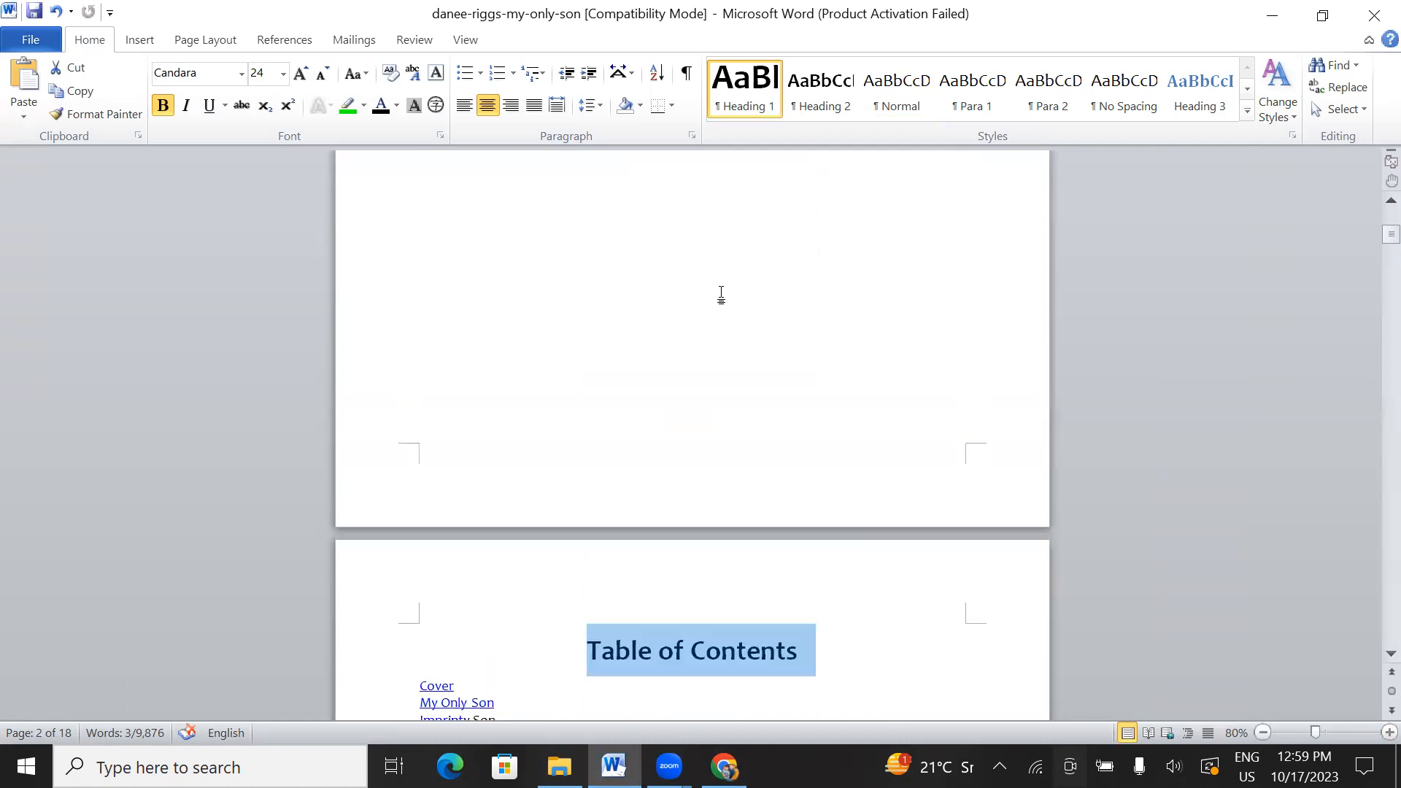
pyautogui.scroll(3, 721, 295)
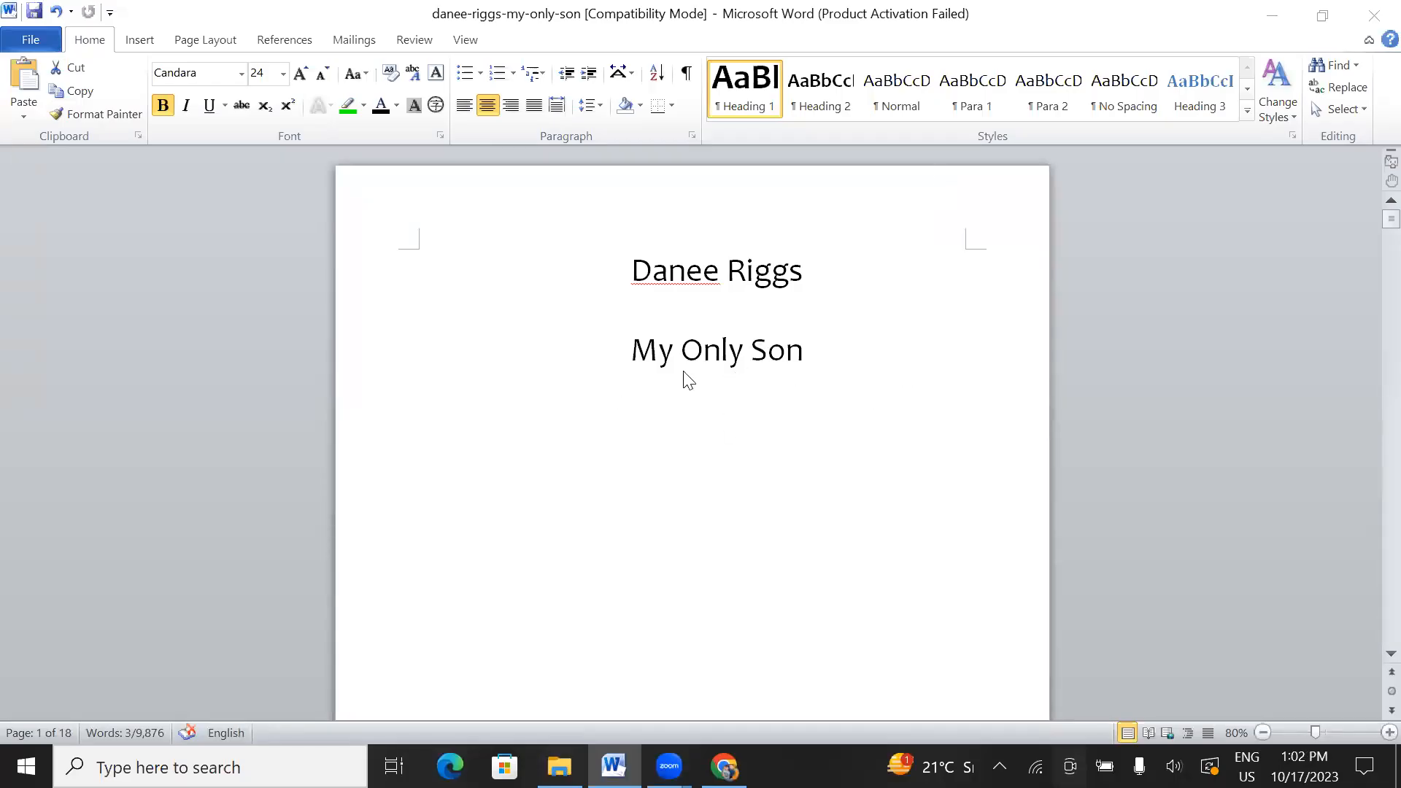
pyautogui.scroll(-7, 813, 422)
pyautogui.scroll(-3, 698, 540)
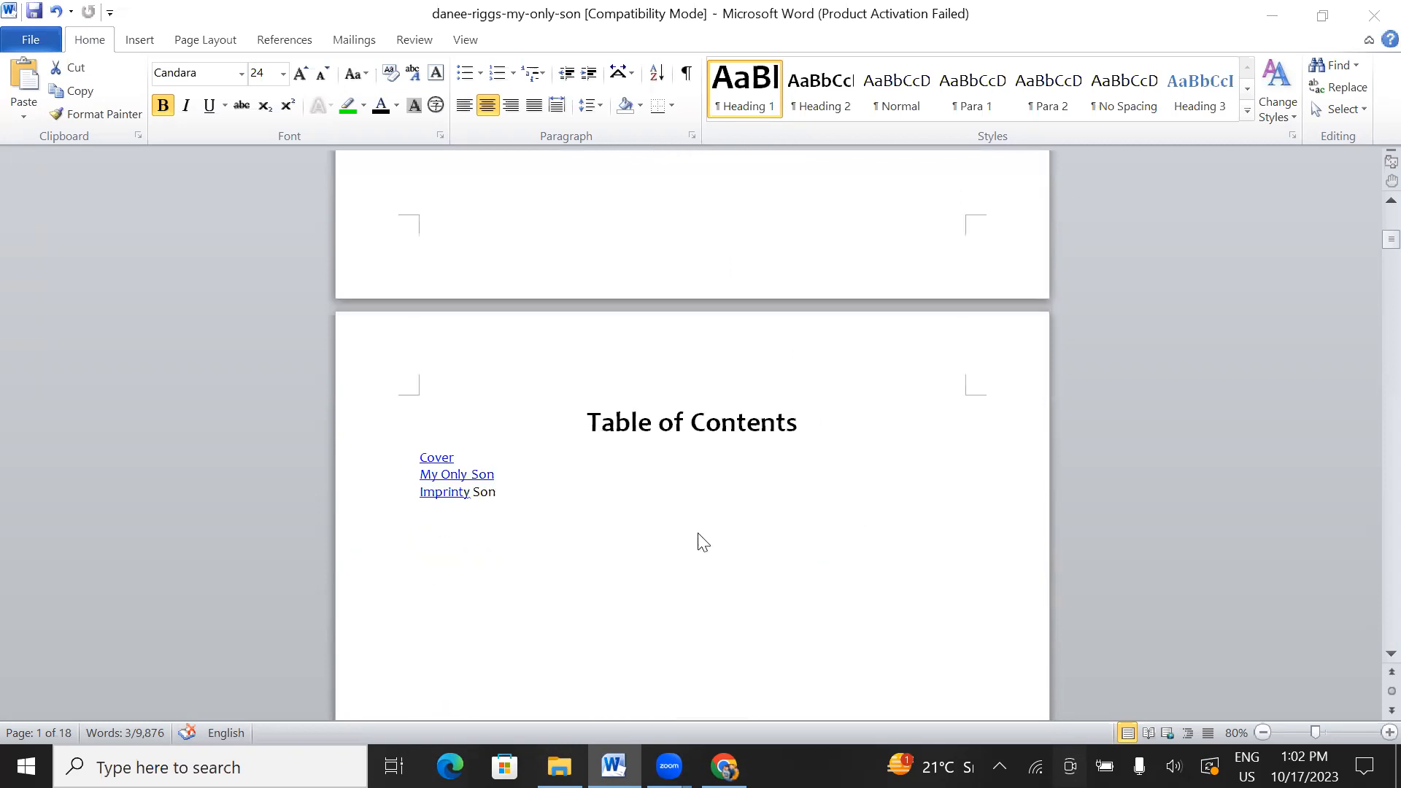
pyautogui.scroll(-3, 539, 515)
pyautogui.scroll(-6, 579, 532)
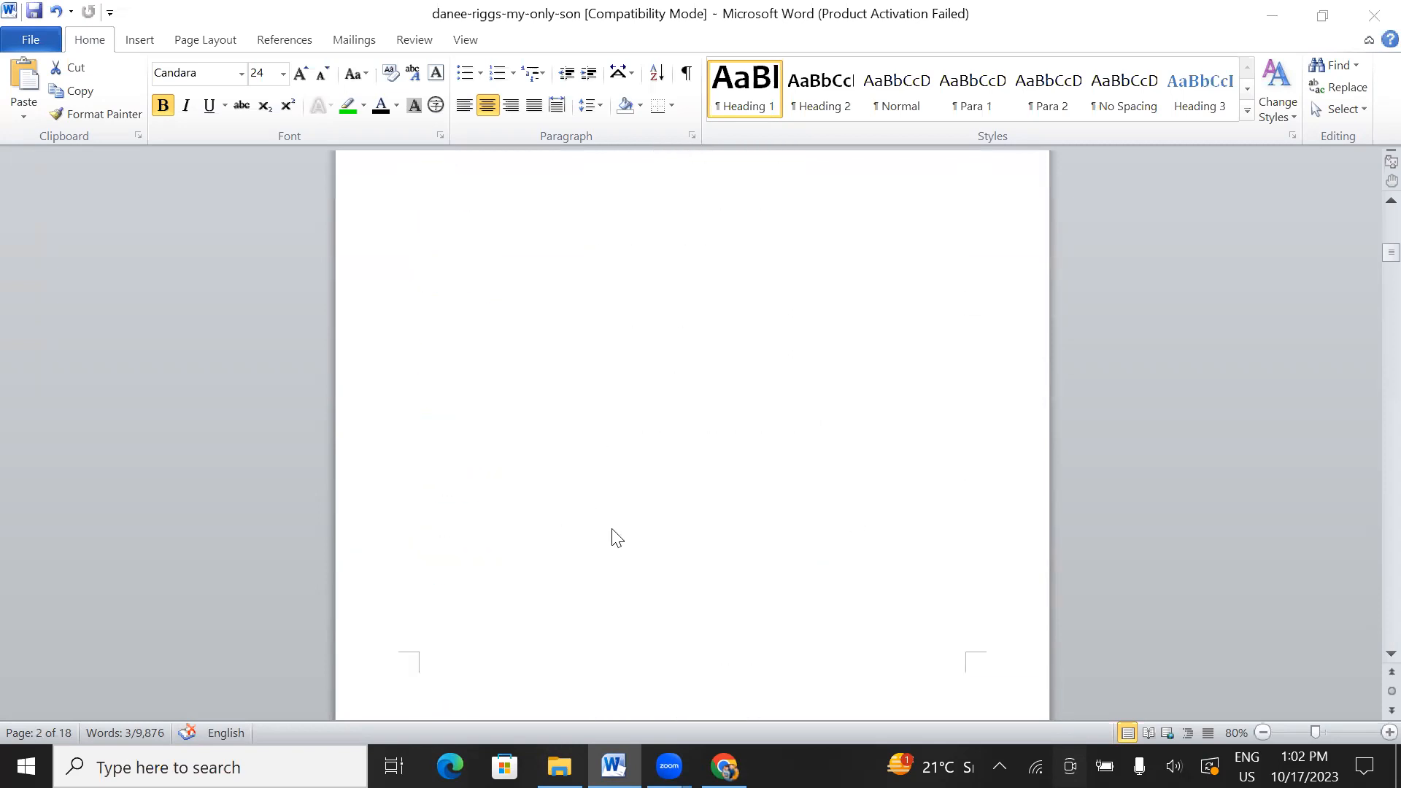
pyautogui.scroll(-3, 576, 535)
pyautogui.scroll(-12, 576, 534)
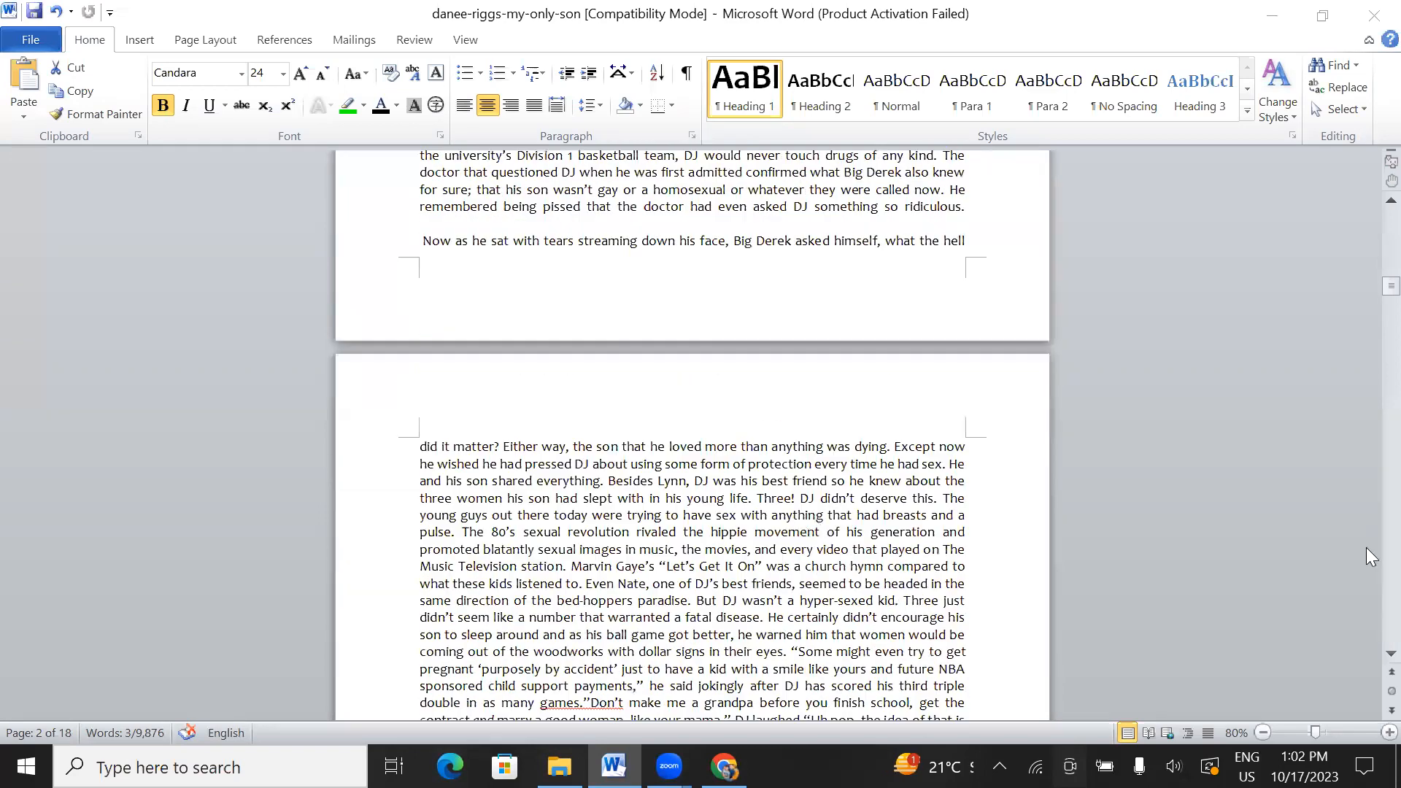
pyautogui.scroll(-3, 1366, 547)
pyautogui.scroll(-5, 1369, 295)
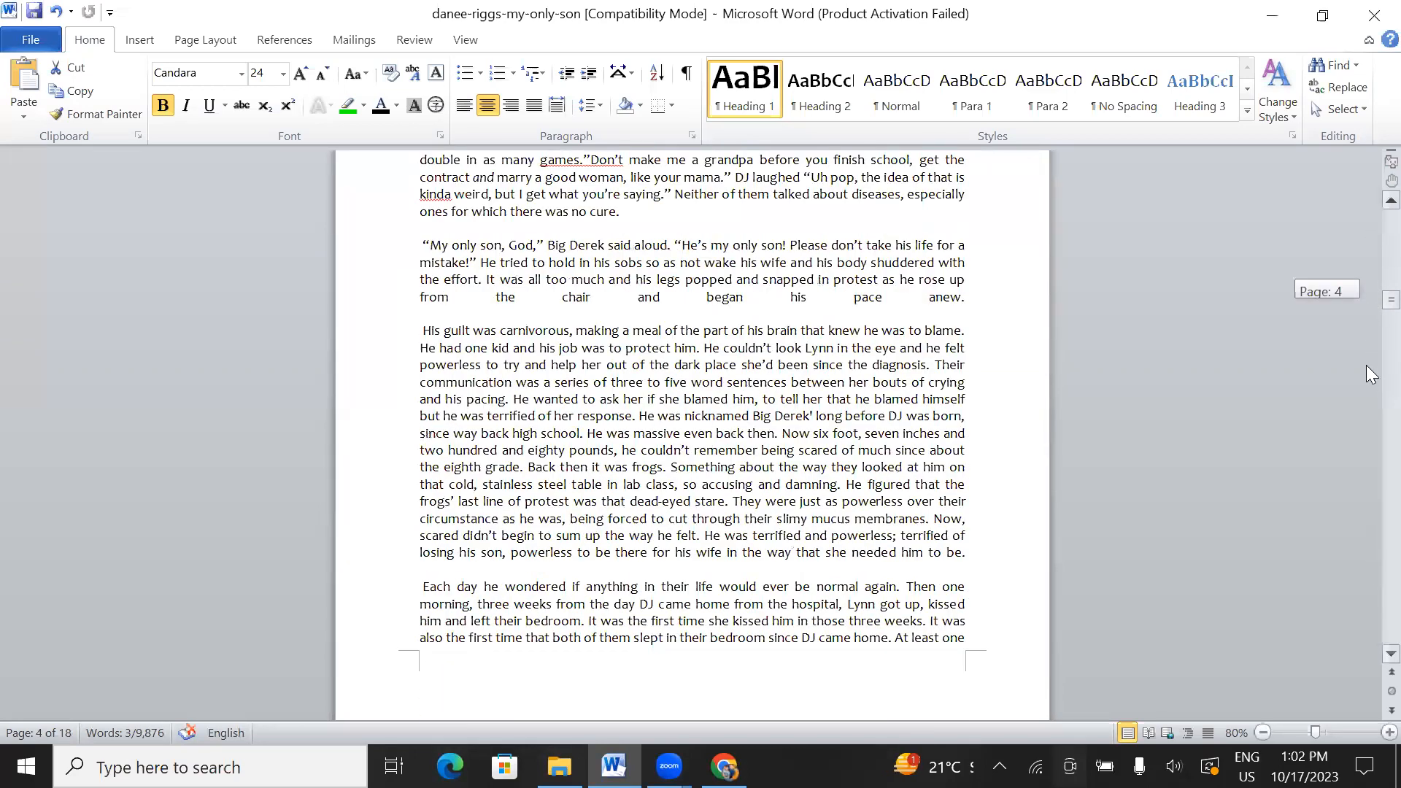
pyautogui.moveTo(1367, 410); pyautogui.dragTo(1366, 559)
pyautogui.moveTo(1366, 630); pyautogui.dragTo(44, 732)
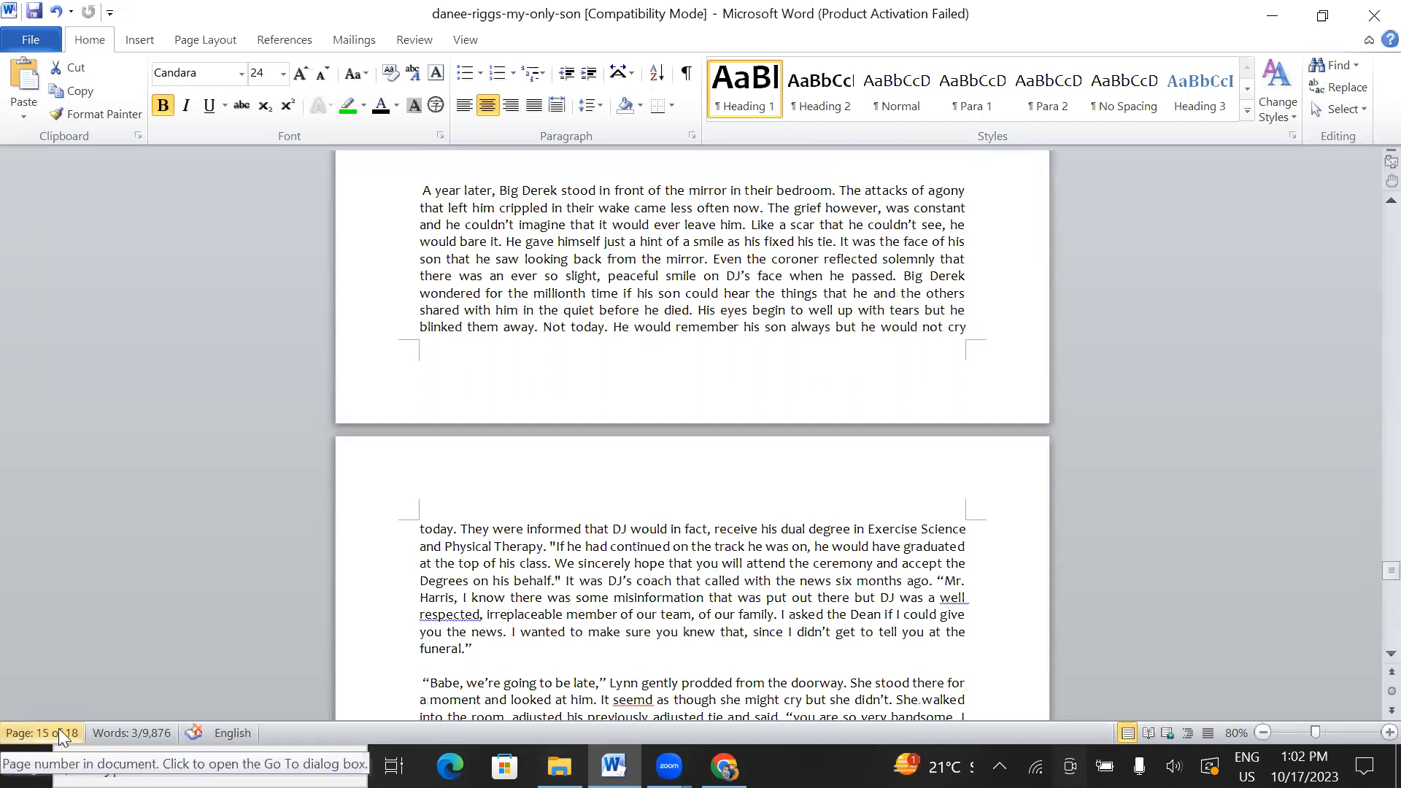
pyautogui.moveTo(1367, 573); pyautogui.dragTo(1368, 379)
pyautogui.moveTo(1369, 219); pyautogui.dragTo(1367, 208)
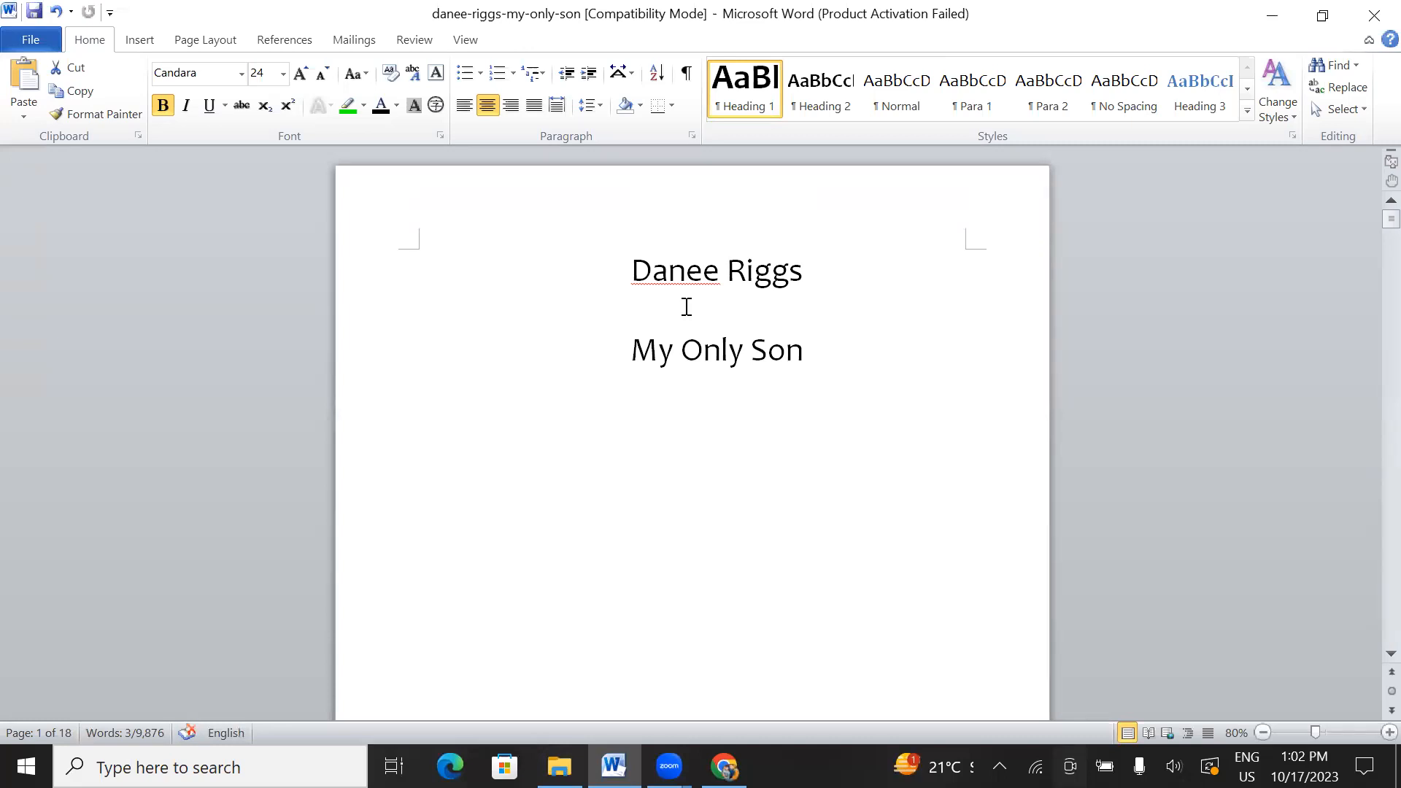
# Step: Select the entire document and apply the Narrow margin preset with 0.5" on all sides
pyautogui.click(1339, 107)
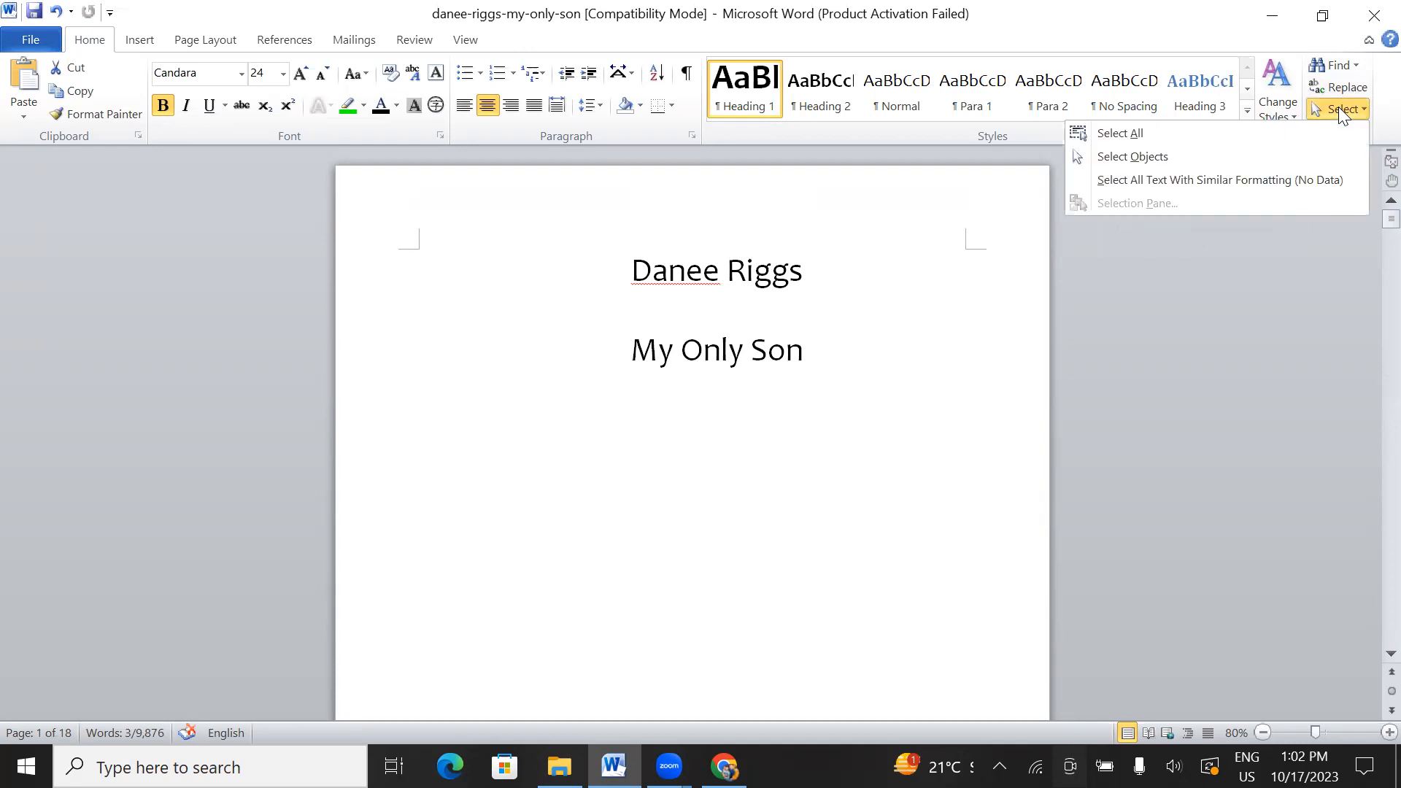
pyautogui.click(1143, 131)
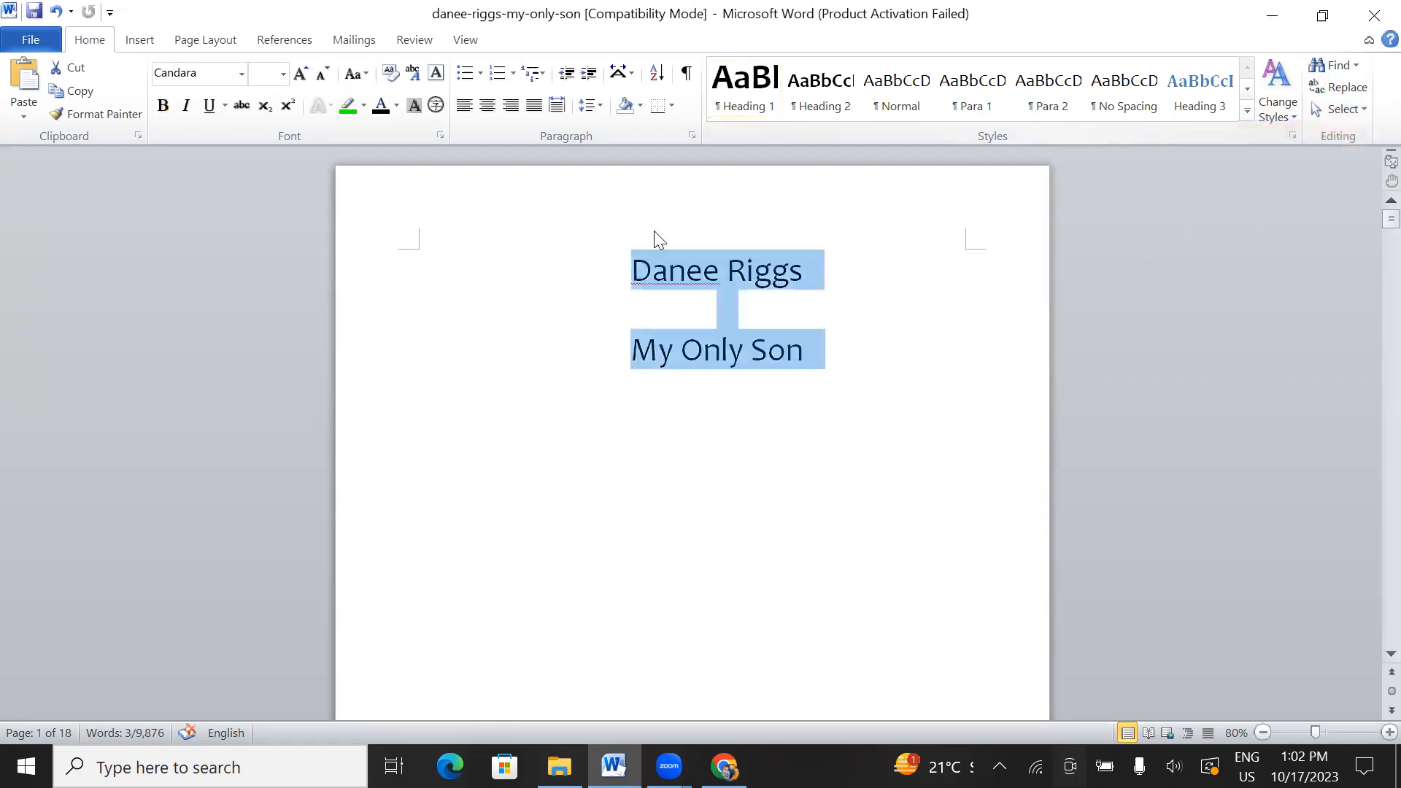
pyautogui.click(175, 41)
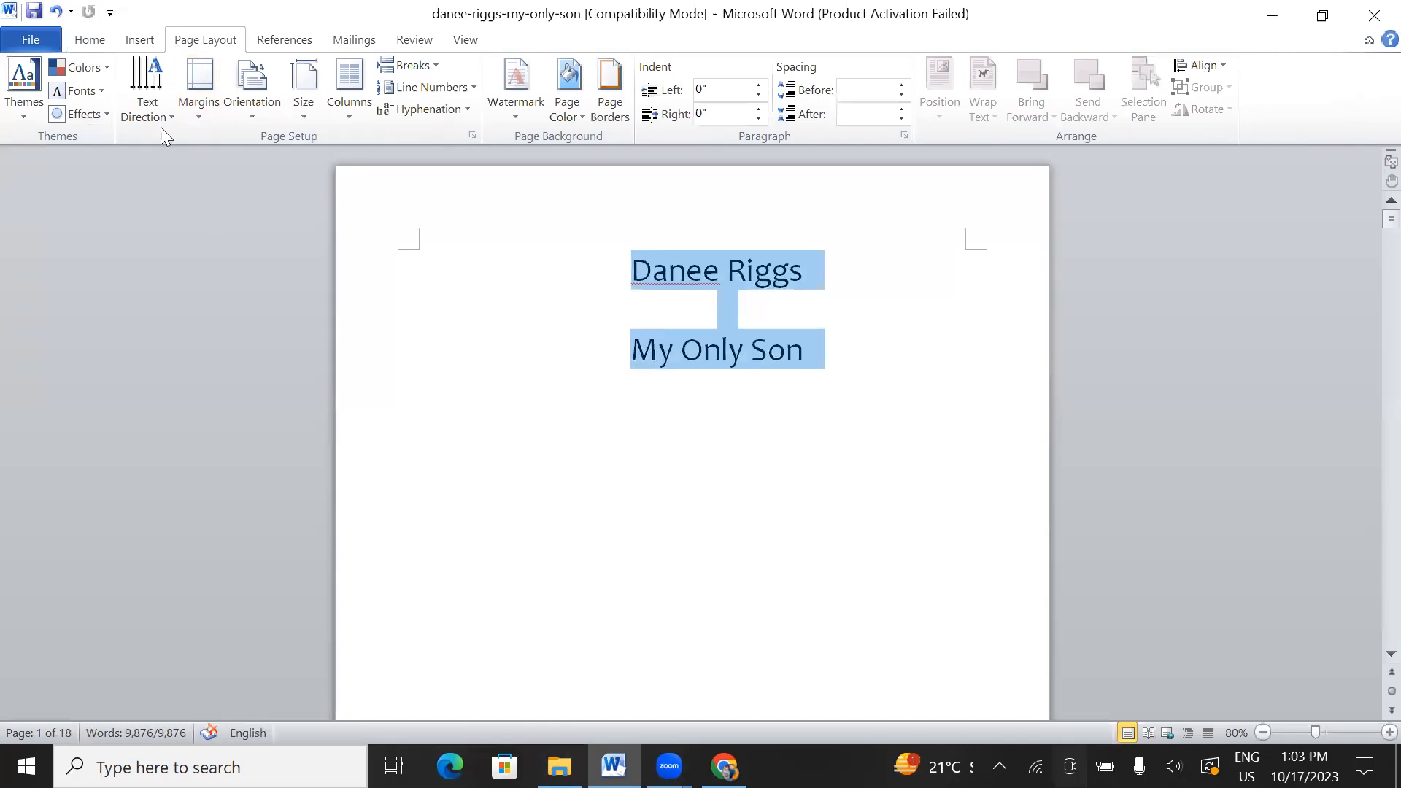
pyautogui.click(197, 114)
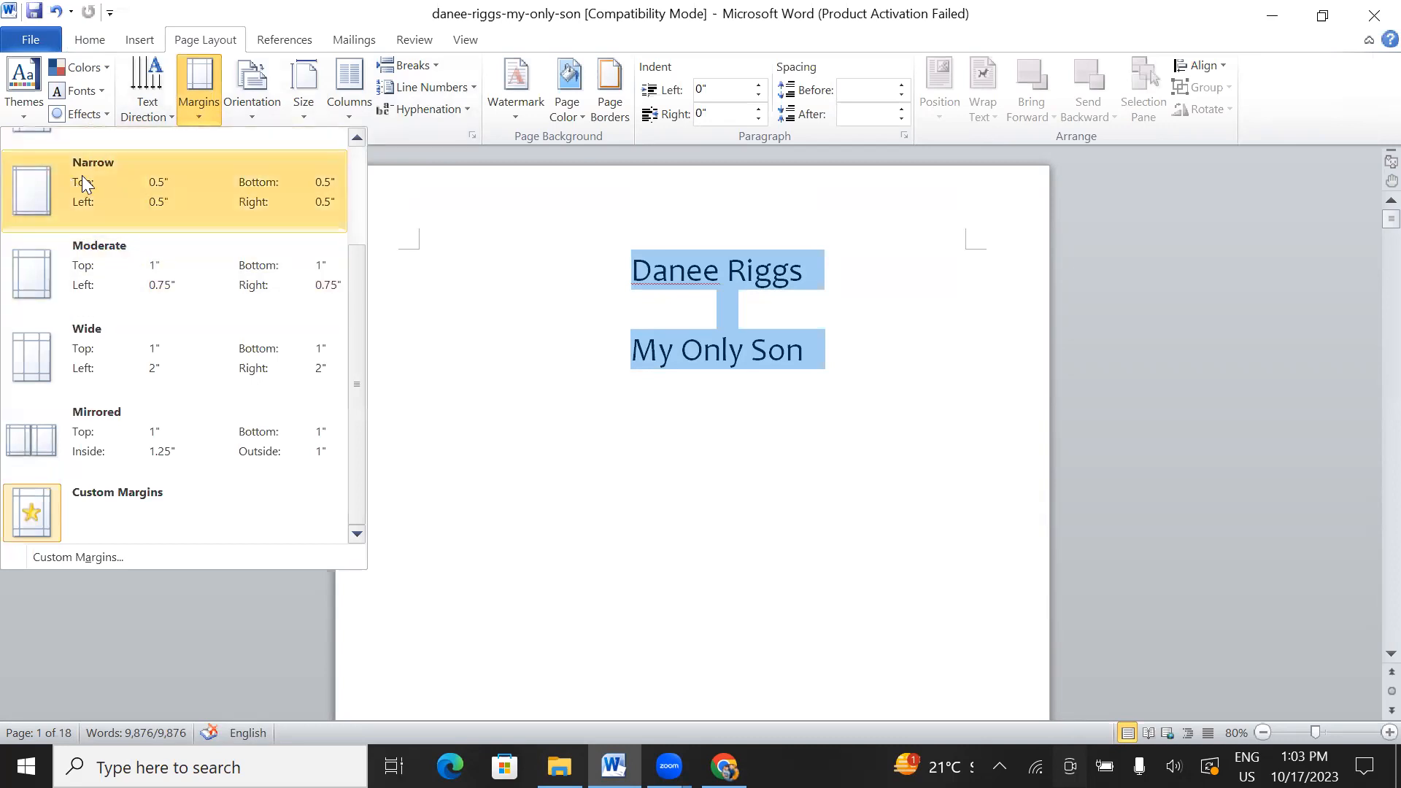
pyautogui.click(122, 167)
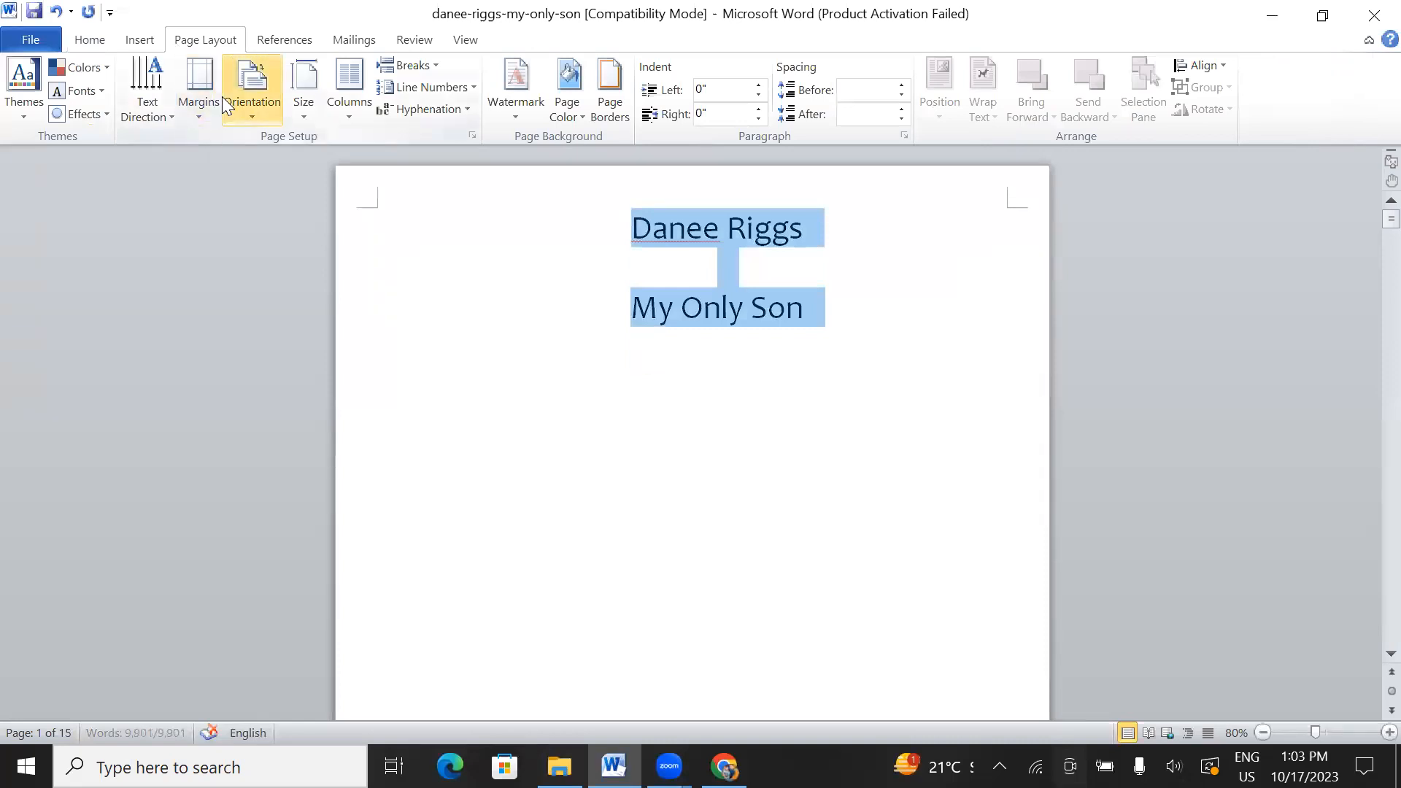
# Step: Set the page orientation to Portrait and the text layout to one column
pyautogui.click(223, 99)
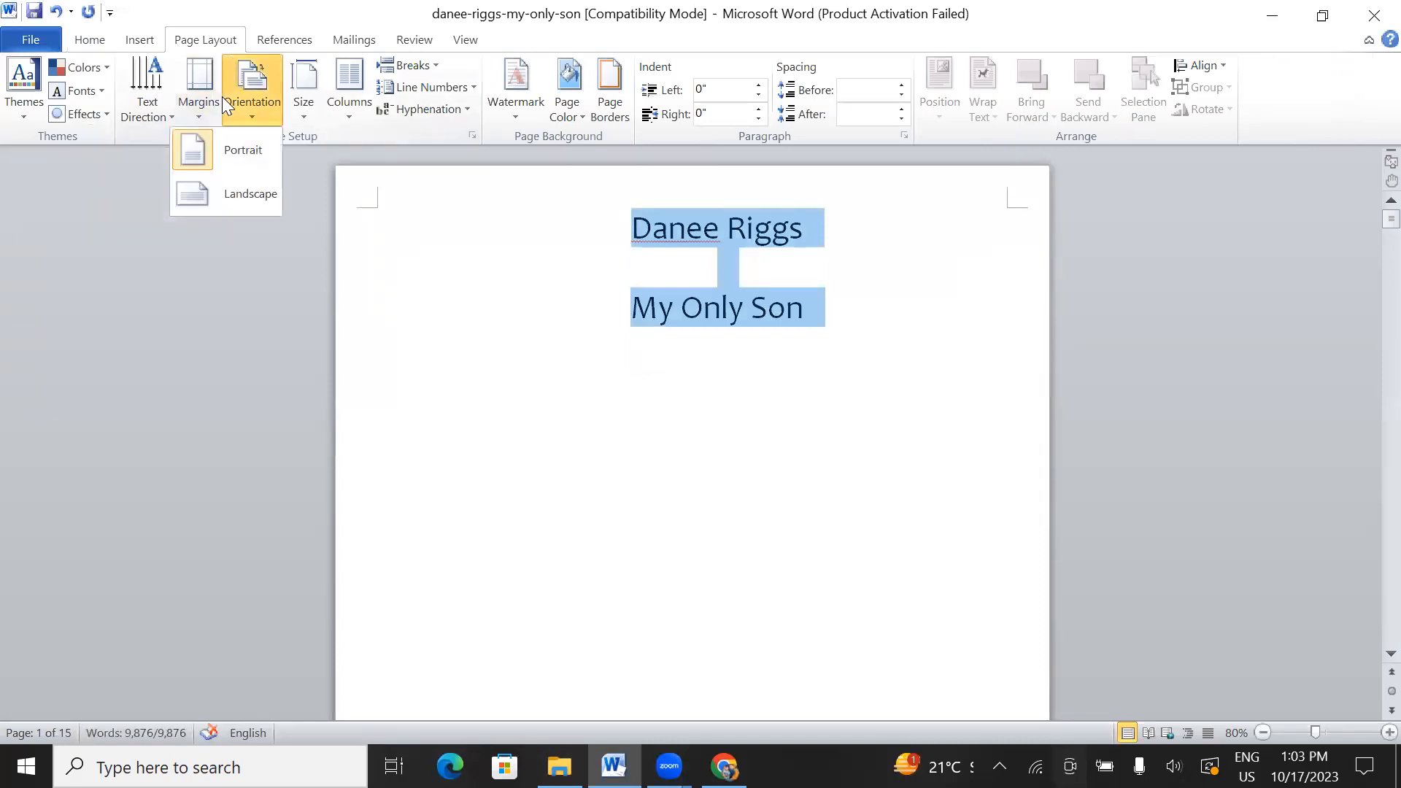
pyautogui.click(234, 152)
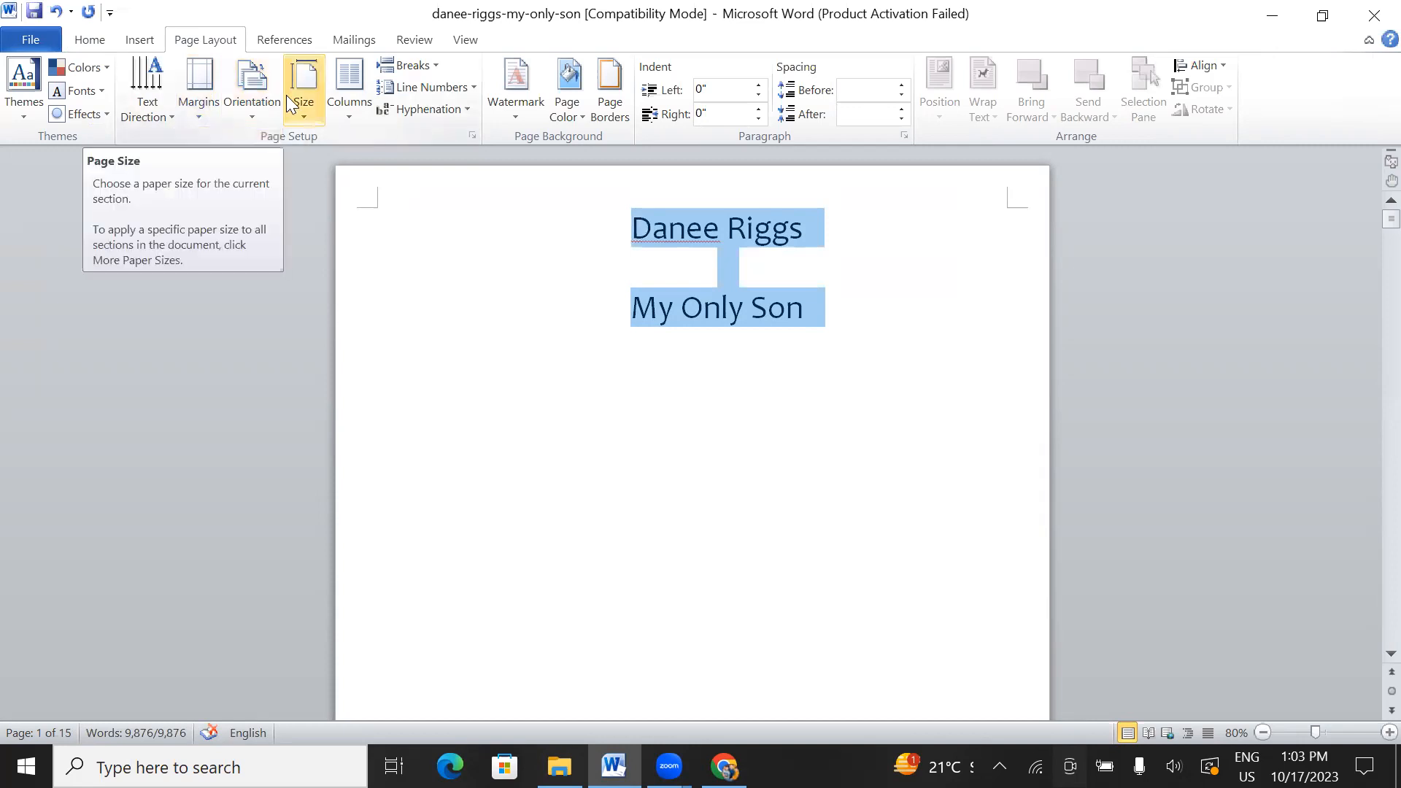
pyautogui.click(334, 99)
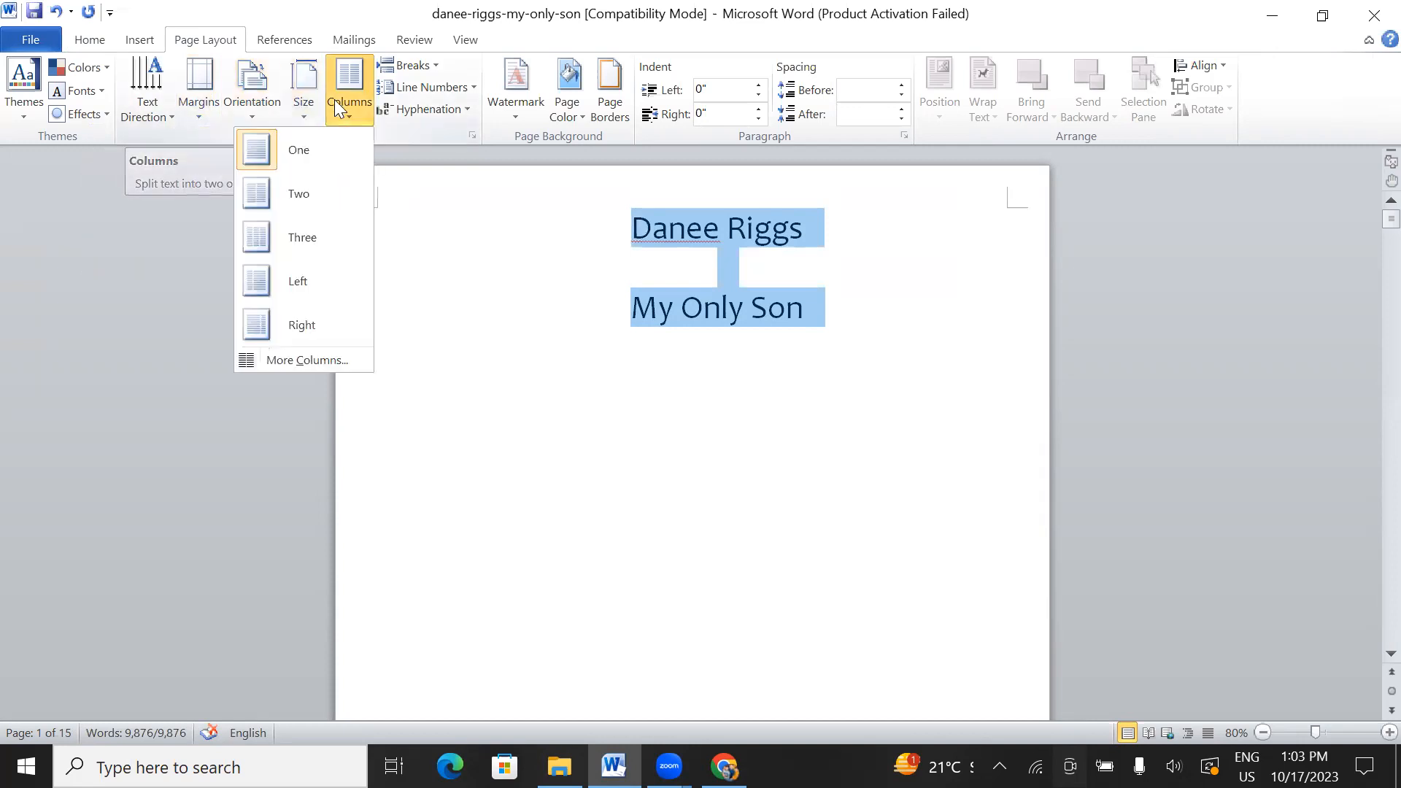
pyautogui.click(312, 150)
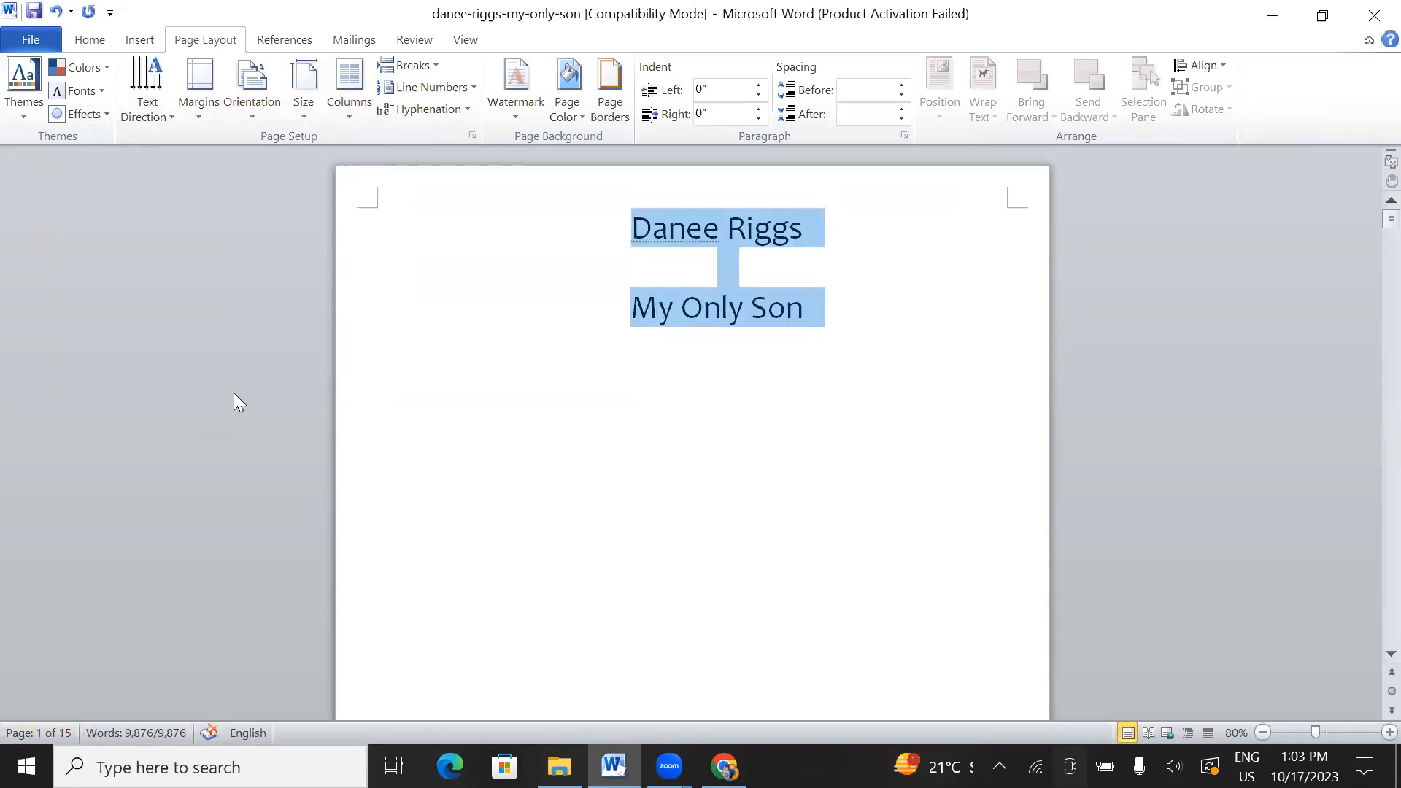
# Step: Set a custom paper size of 5" width by 8" height and apply it to the whole document
pyautogui.click(300, 114)
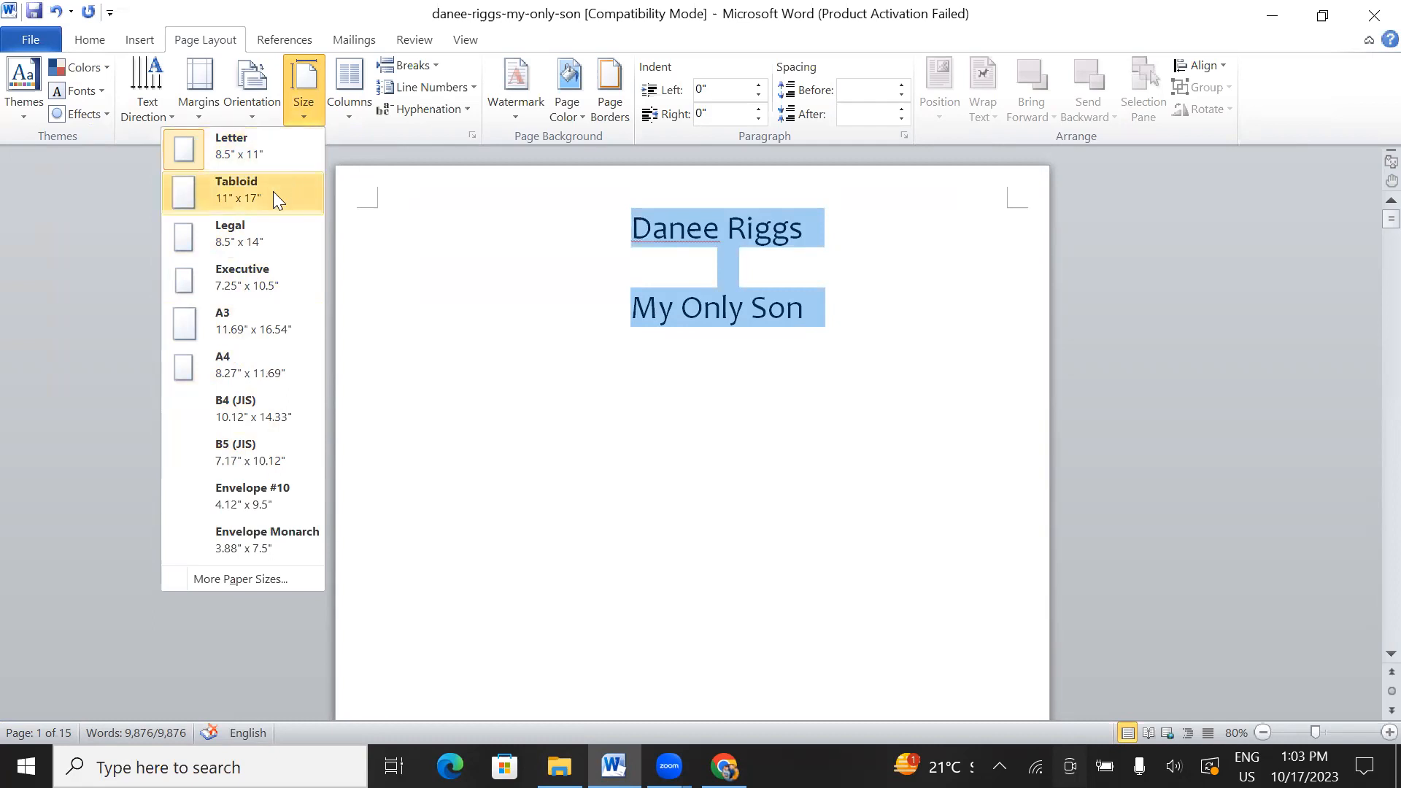
pyautogui.click(245, 581)
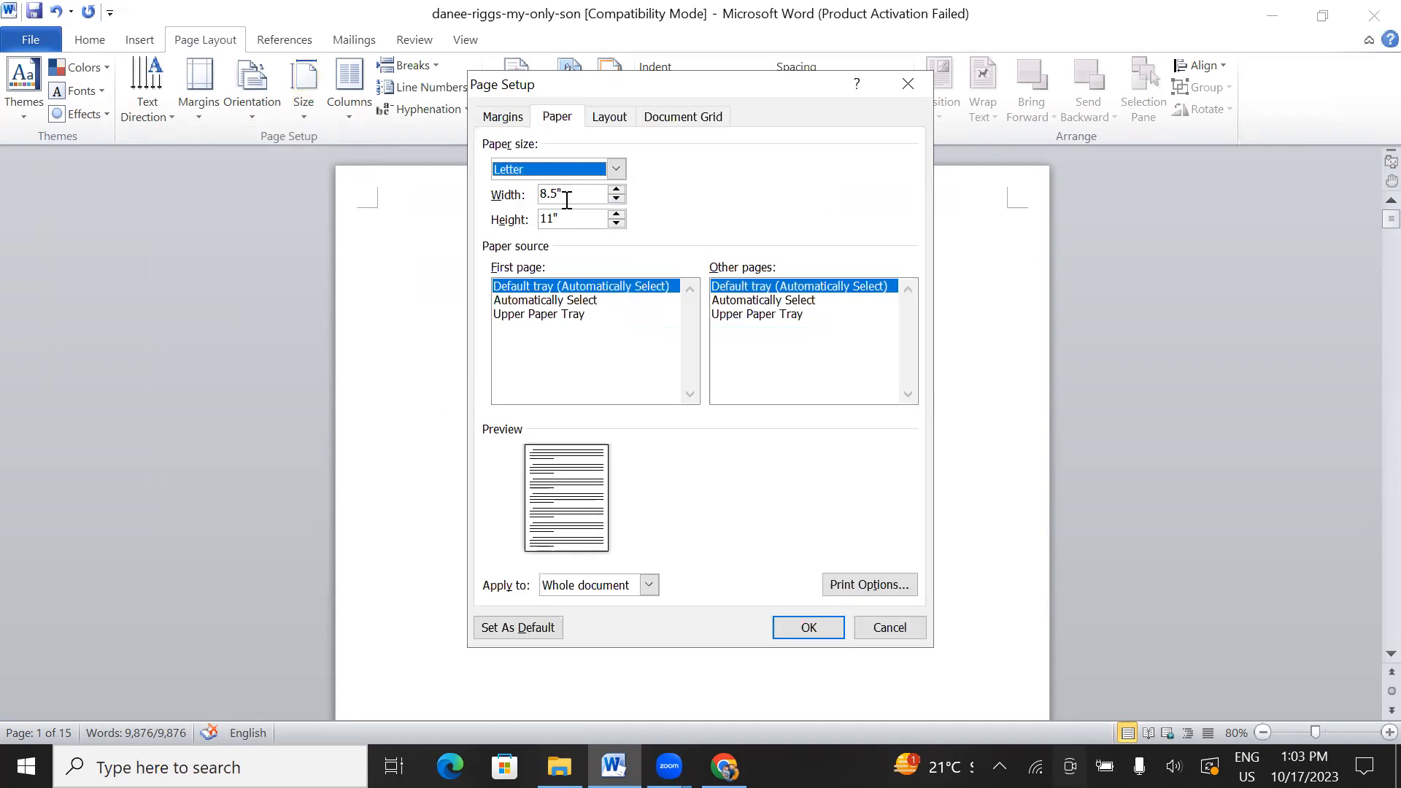
pyautogui.moveTo(567, 197); pyautogui.dragTo(544, 191)
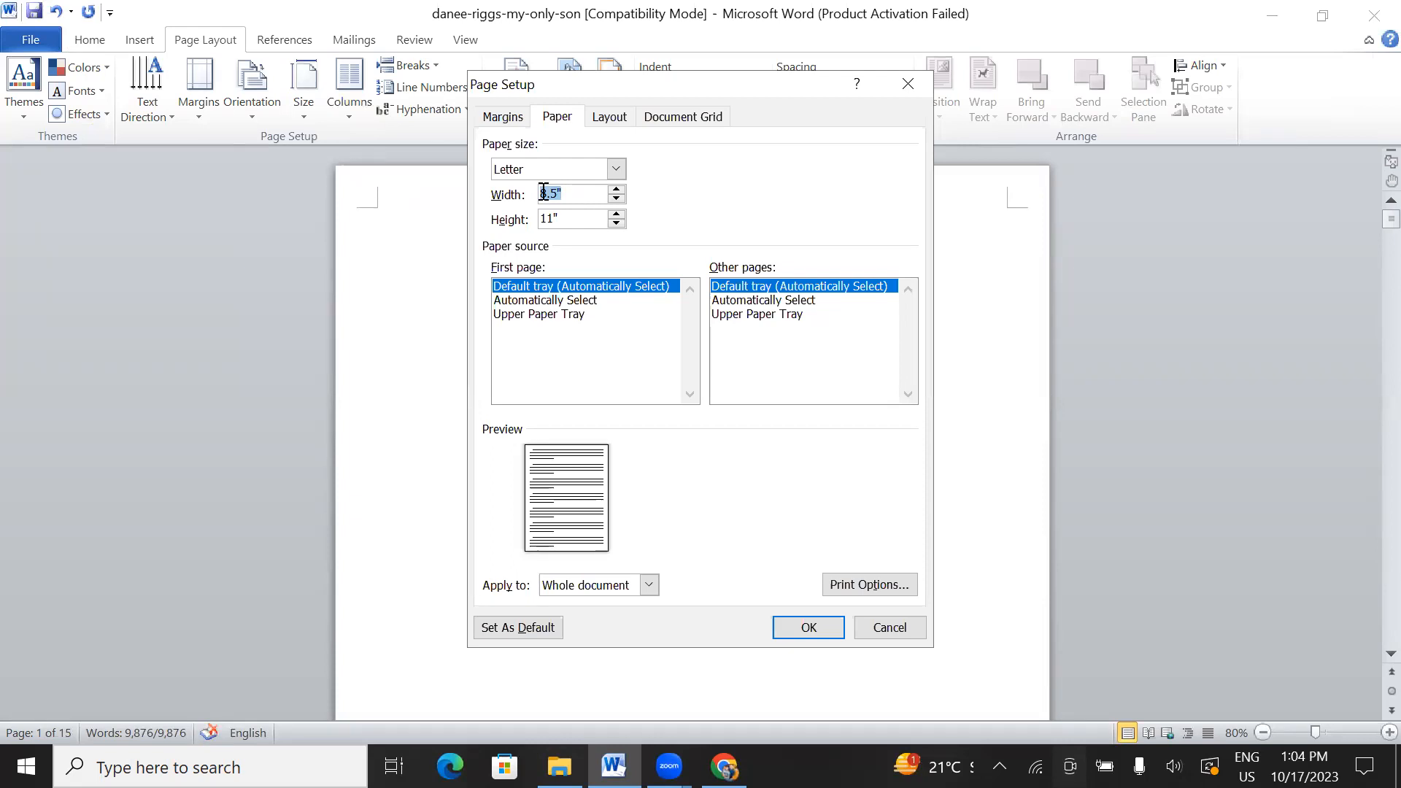
pyautogui.write('5')
pyautogui.moveTo(563, 216); pyautogui.dragTo(541, 221)
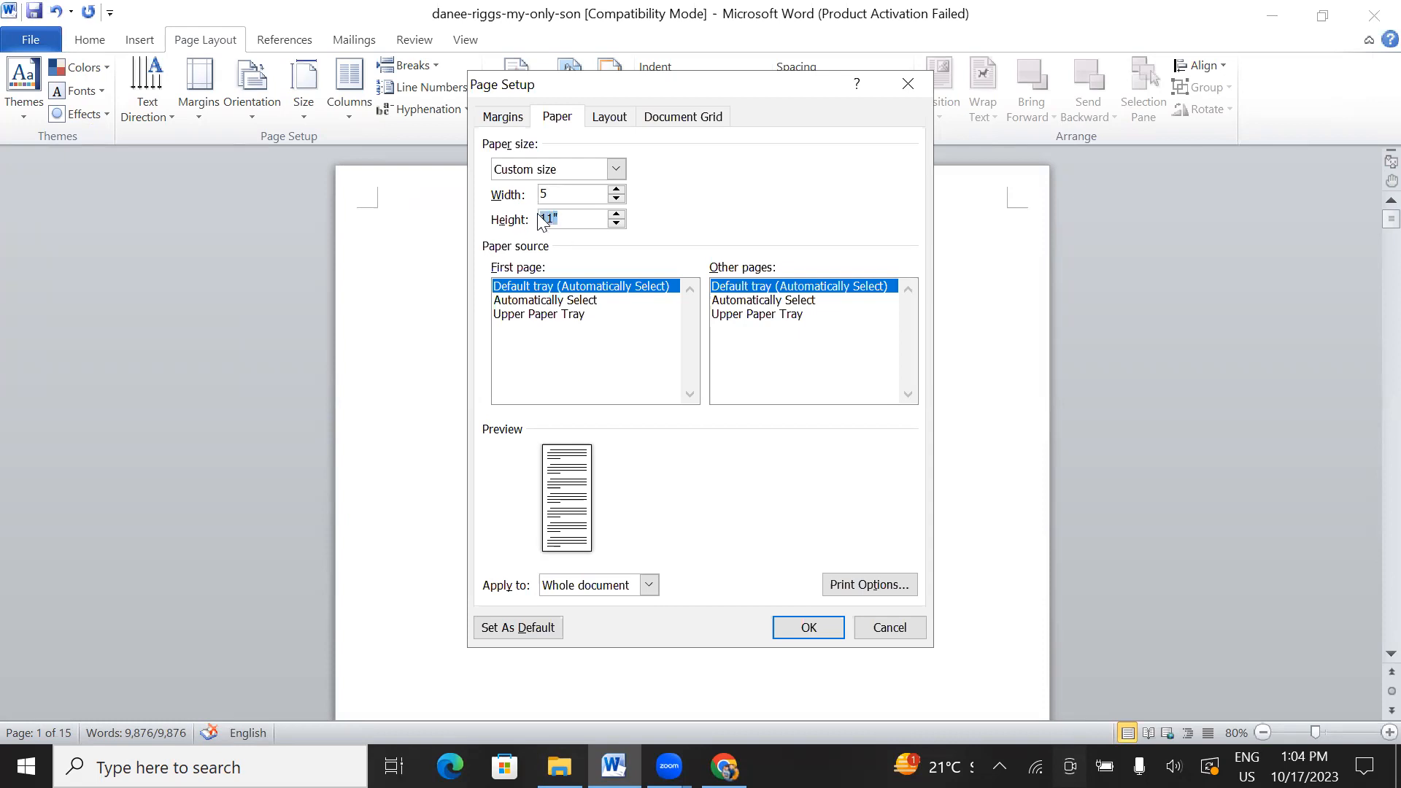
pyautogui.write('8')
pyautogui.click(647, 586)
pyautogui.click(632, 605)
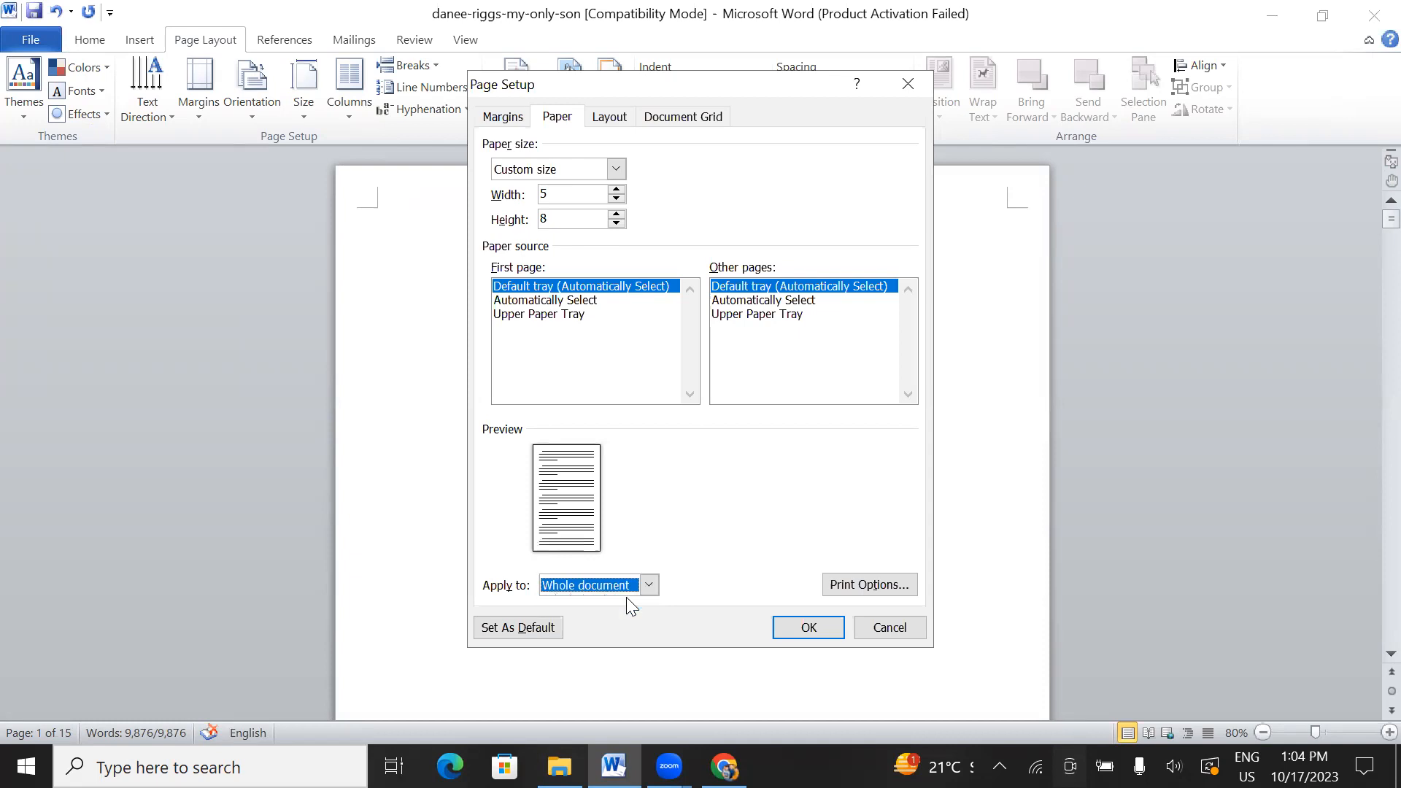
pyautogui.click(808, 628)
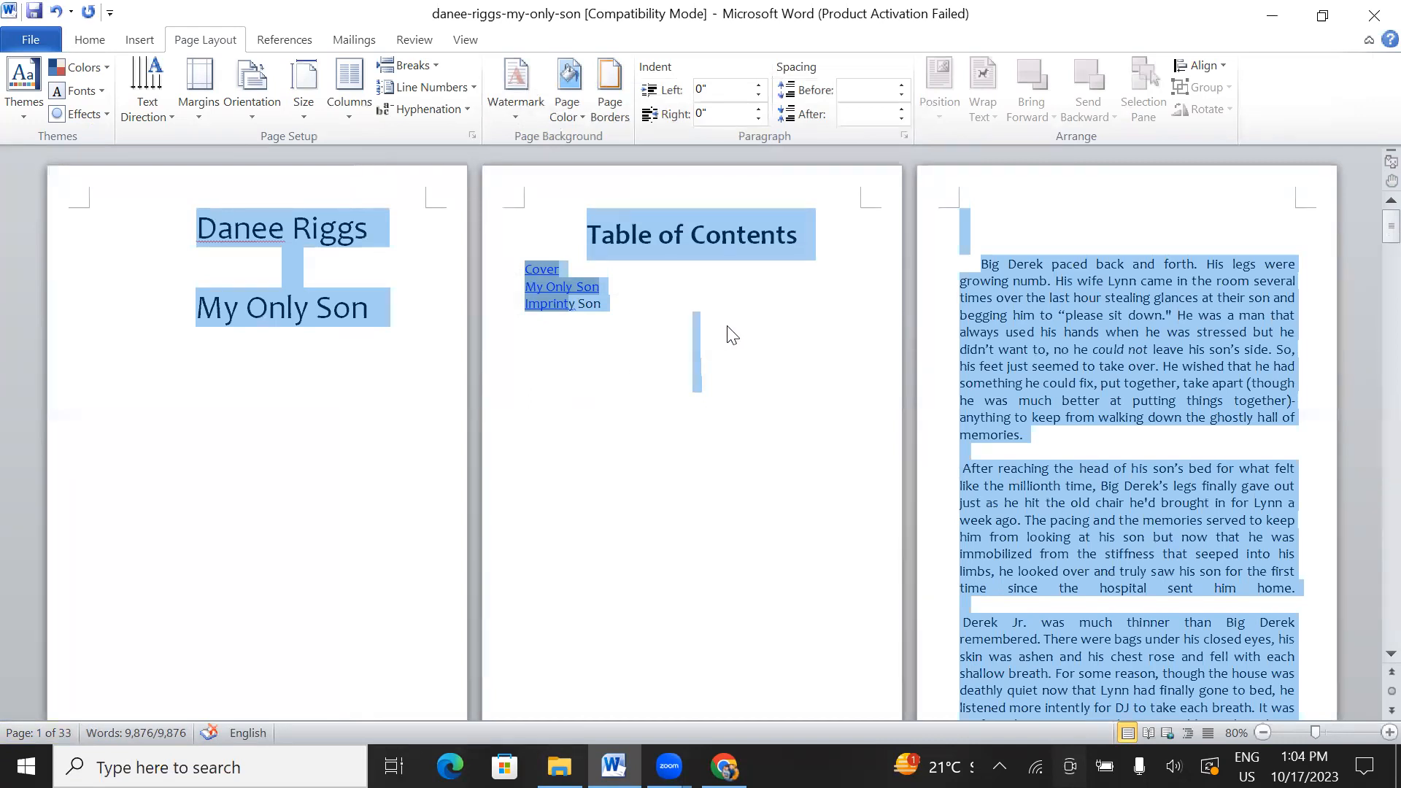
# Step: Review the resized manuscript pages from the contents page through the story text, and return to the title page
pyautogui.click(791, 356)
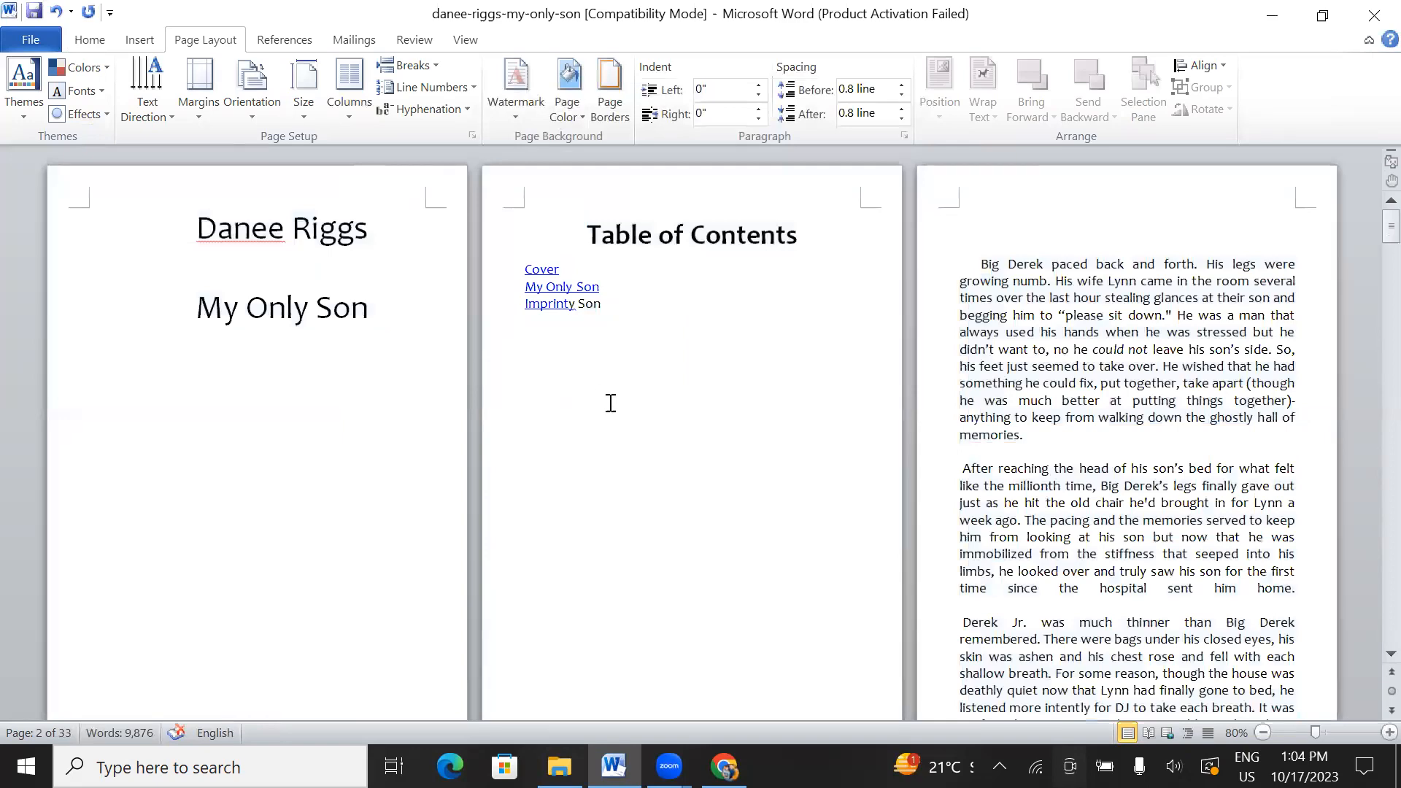
pyautogui.scroll(-8, 665, 419)
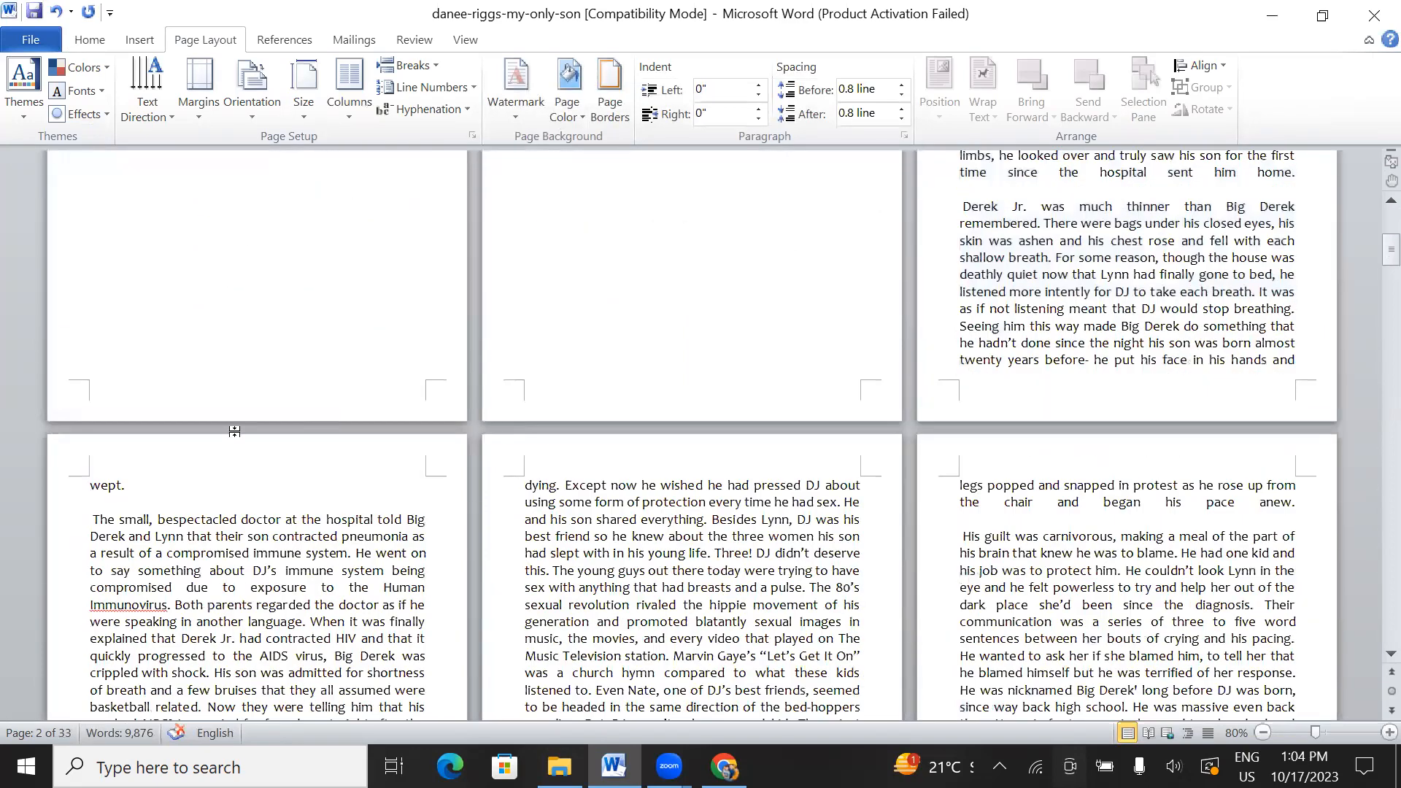
pyautogui.scroll(-15, 819, 374)
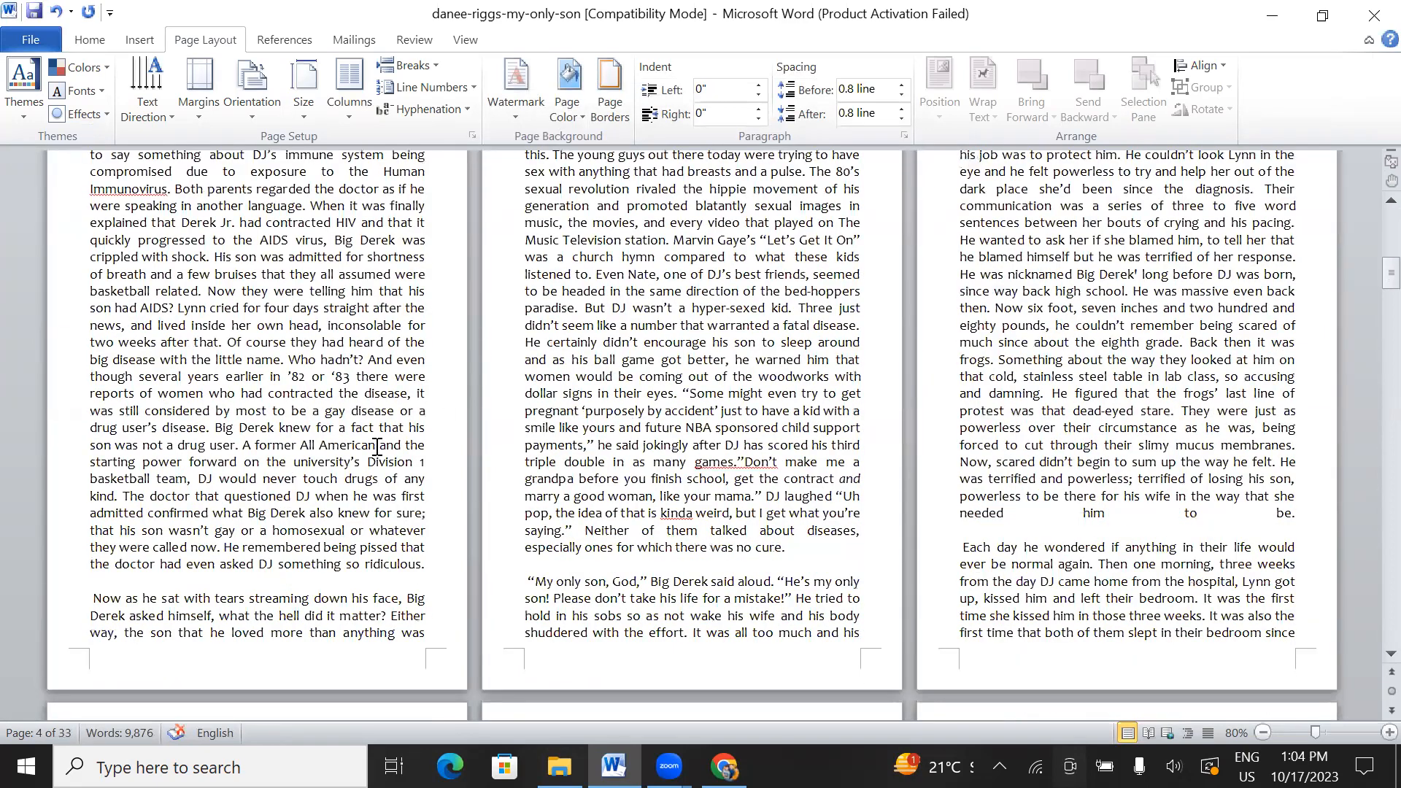
pyautogui.scroll(-7, 528, 486)
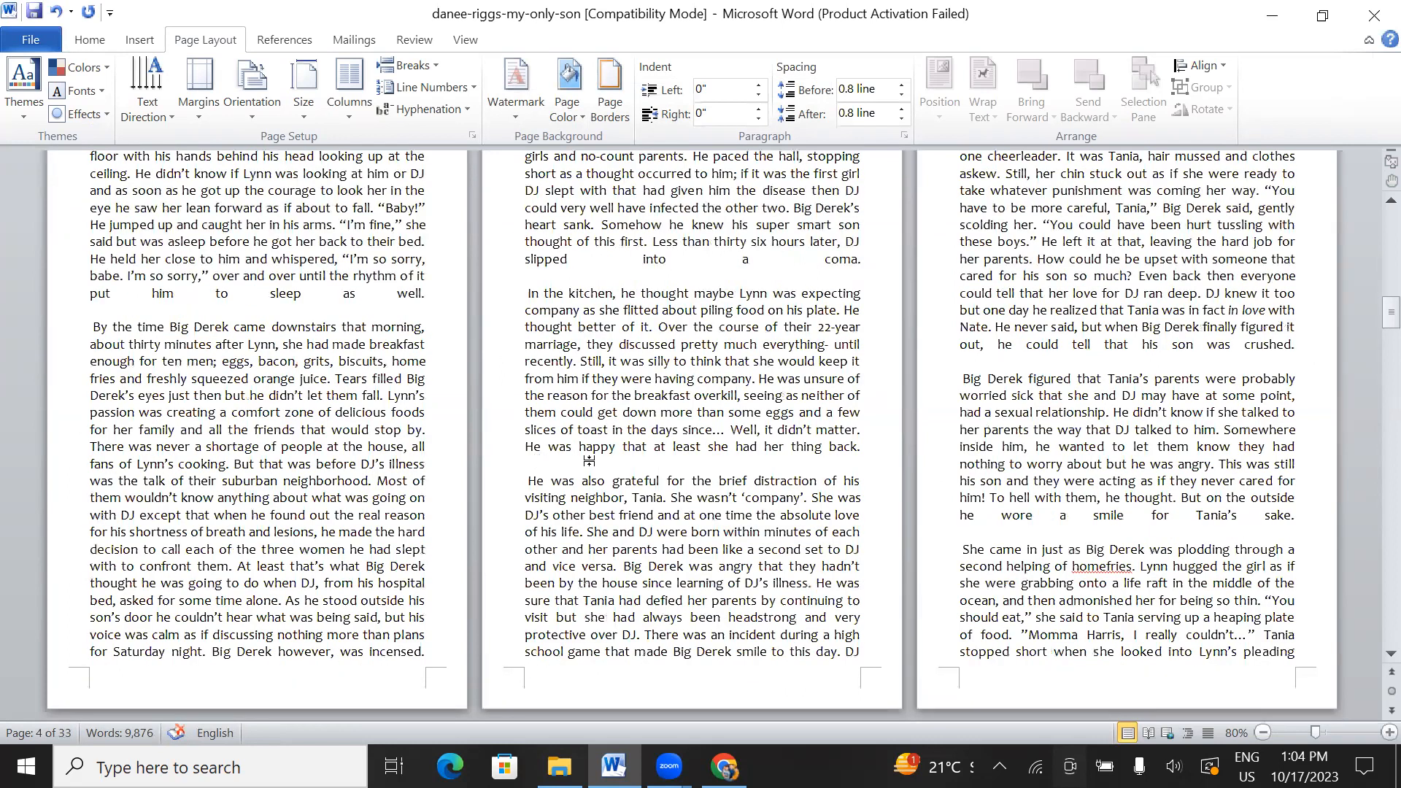
pyautogui.scroll(-10, 737, 453)
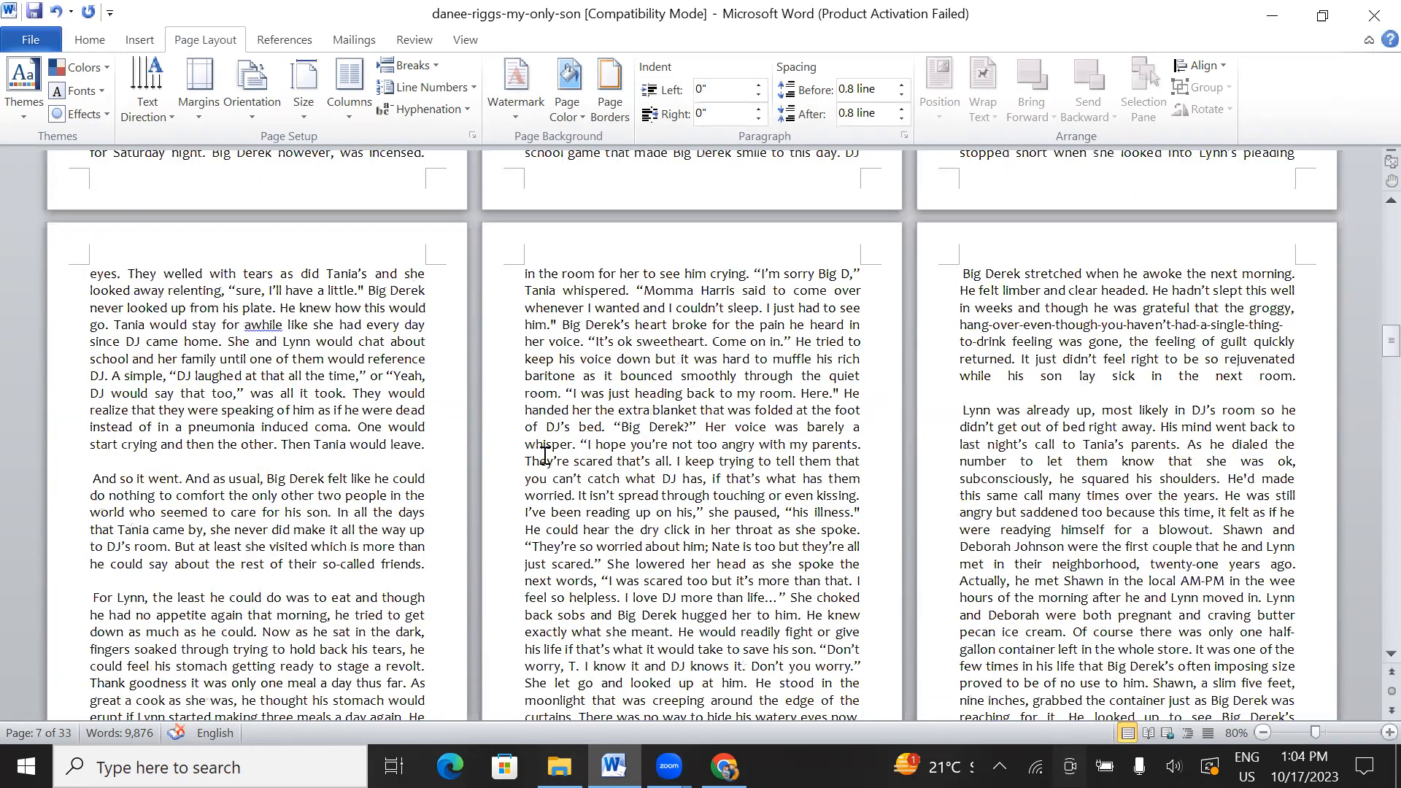
pyautogui.scroll(-10, 679, 456)
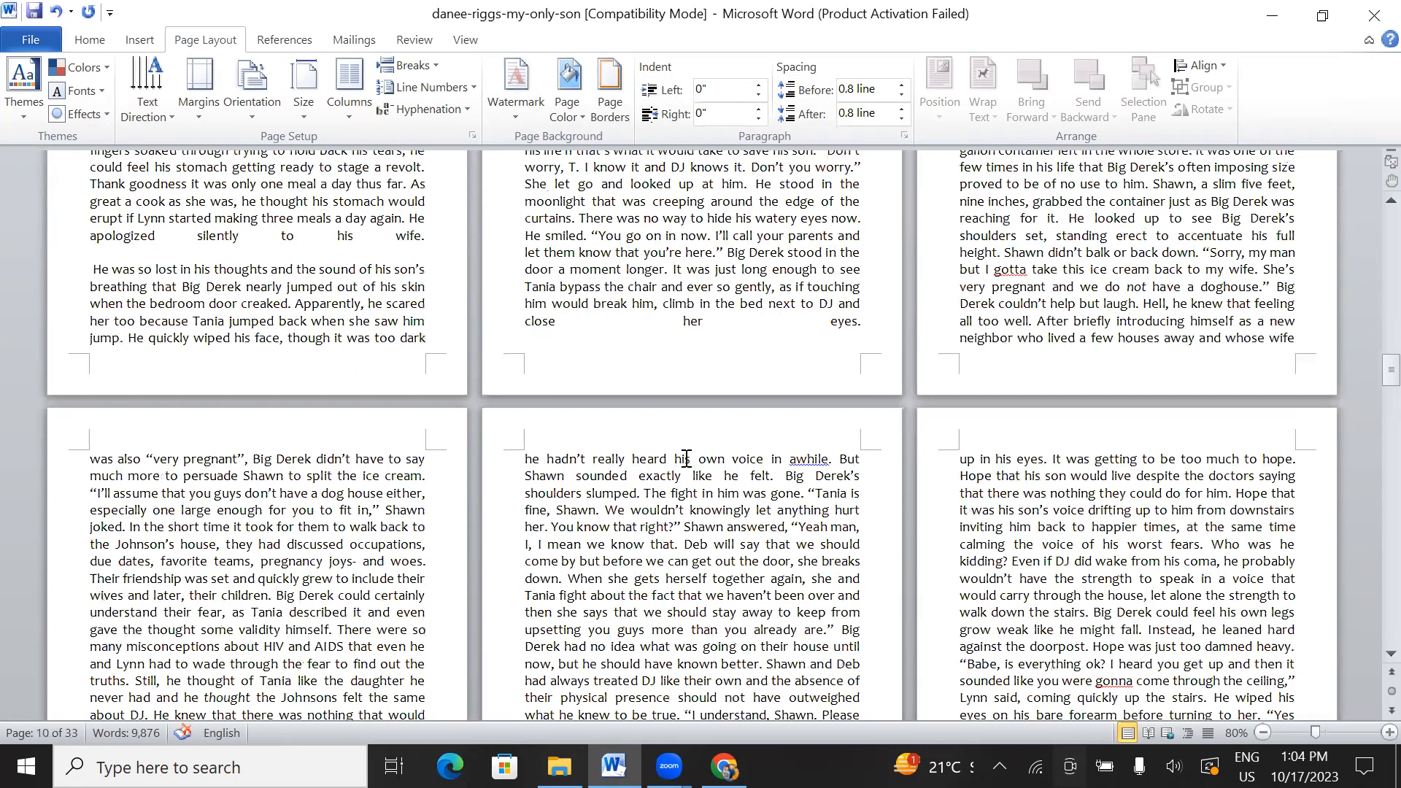
pyautogui.scroll(-9, 681, 459)
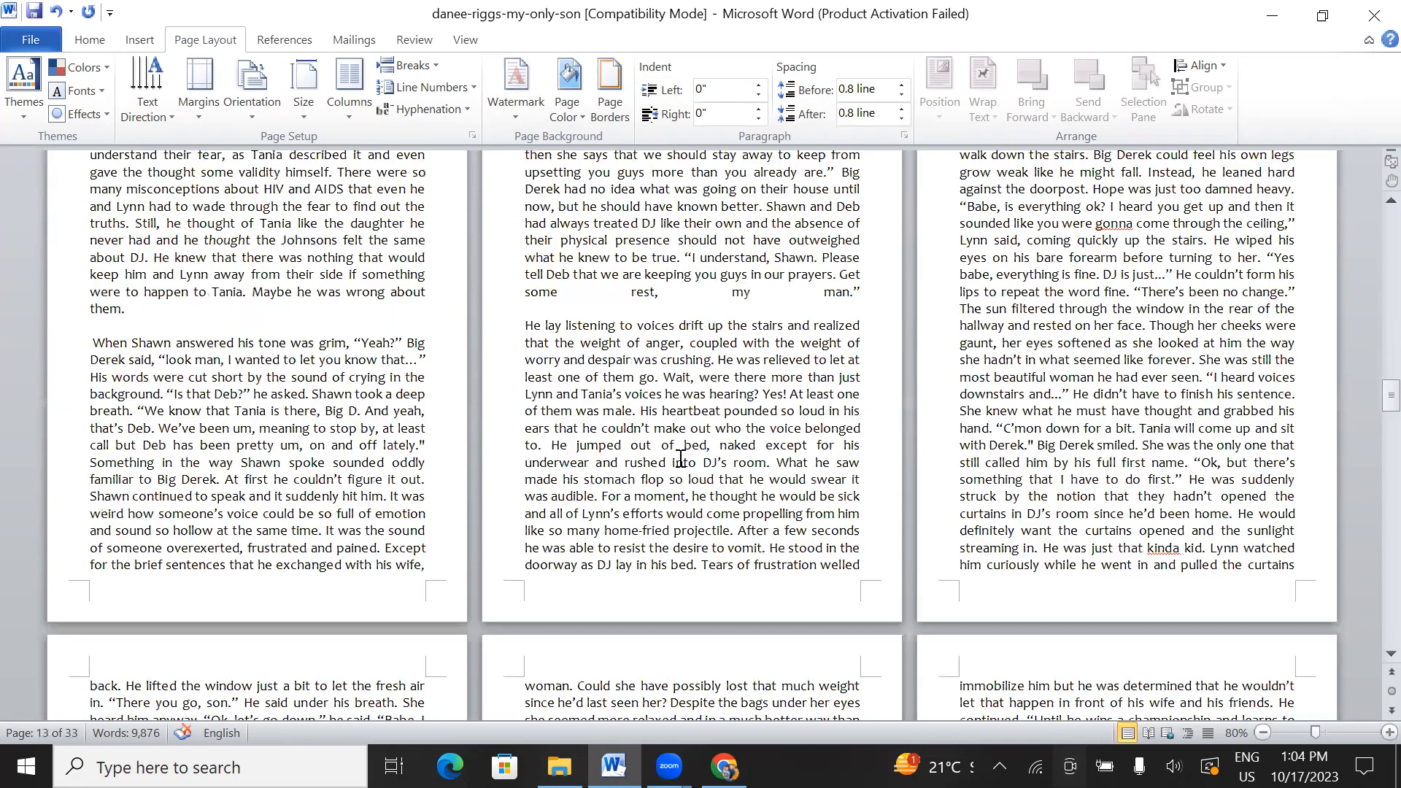
pyautogui.scroll(-4, 1284, 379)
pyautogui.moveTo(1390, 400); pyautogui.dragTo(1366, 196)
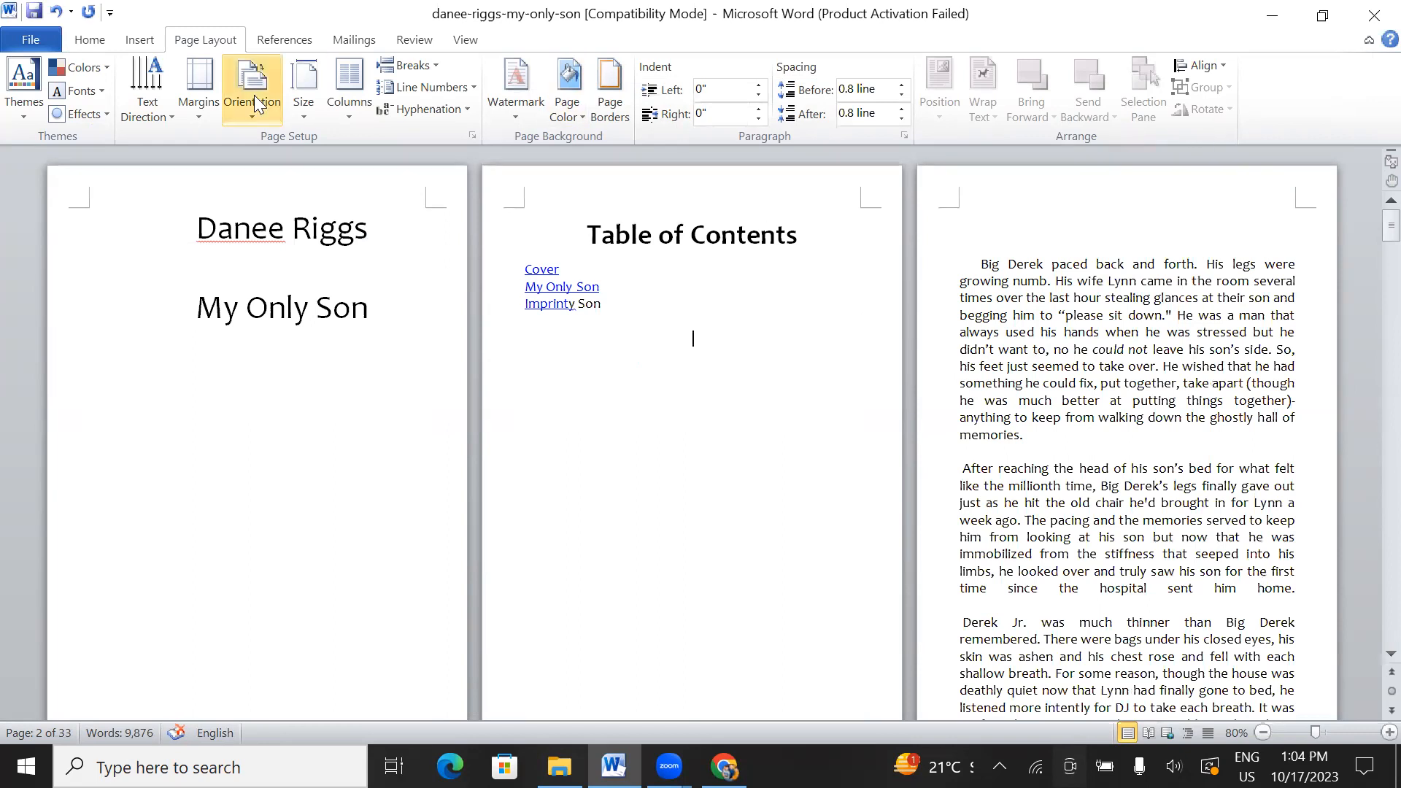
# Step: Select the entire document, set its line spacing to 1.0, and clear the selection
pyautogui.click(90, 42)
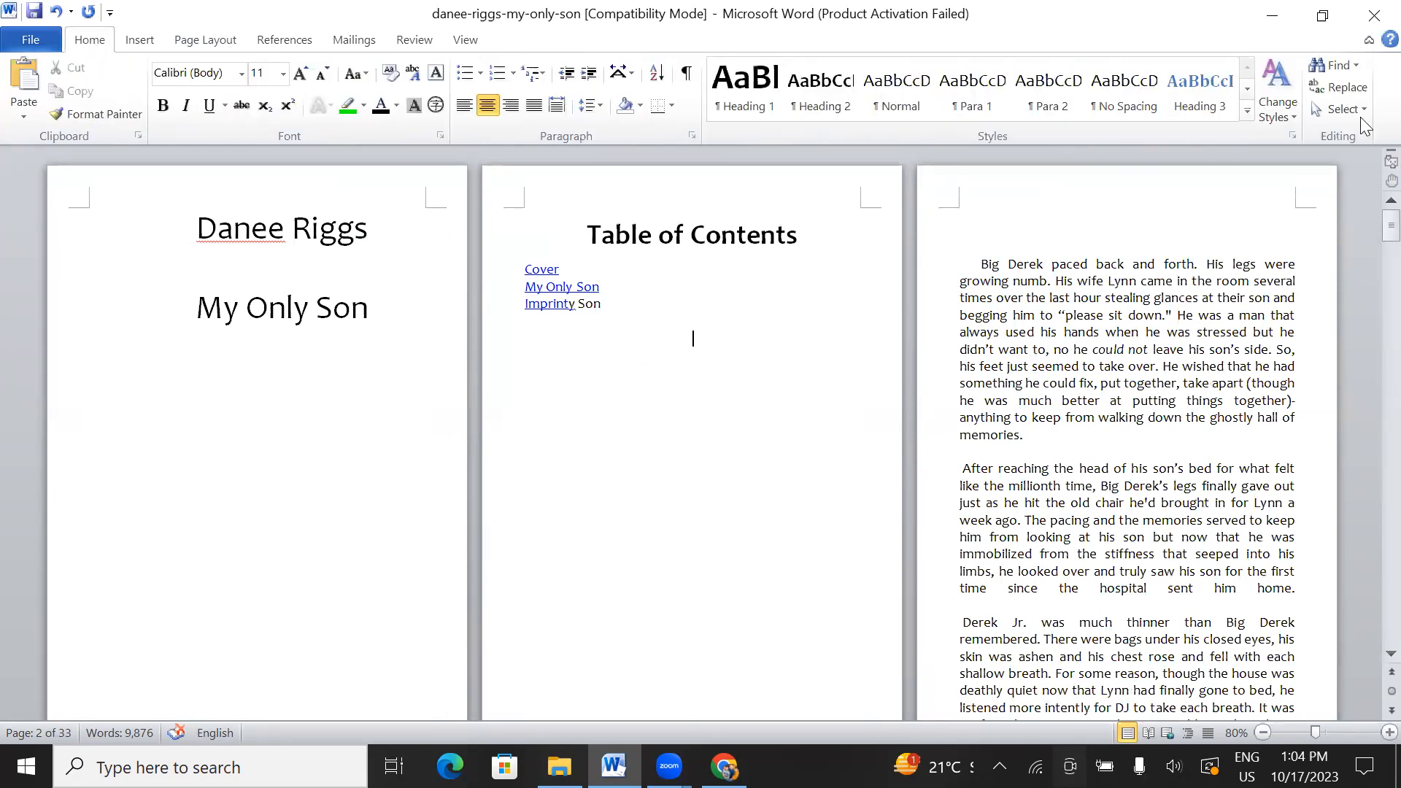
pyautogui.click(1341, 86)
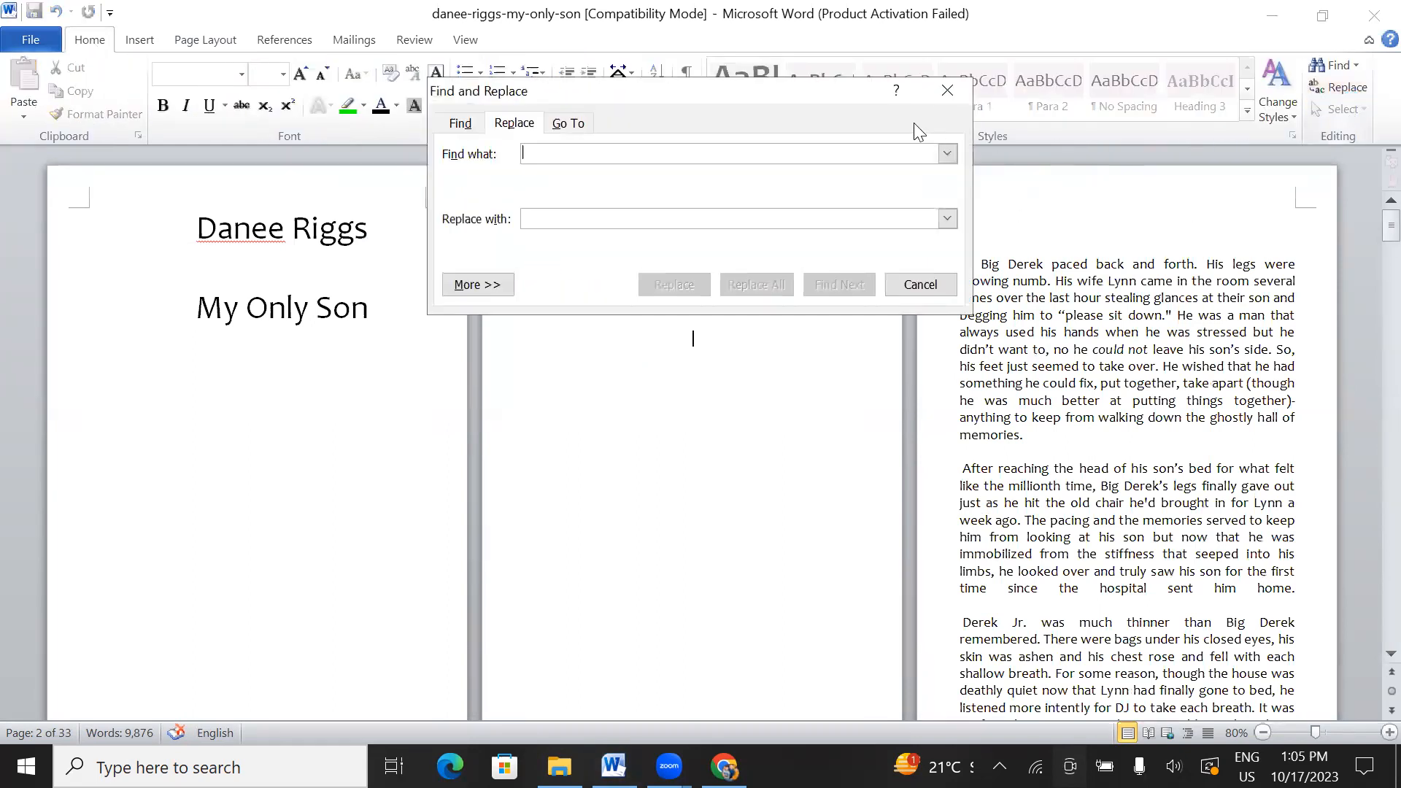
pyautogui.click(947, 90)
pyautogui.click(1346, 109)
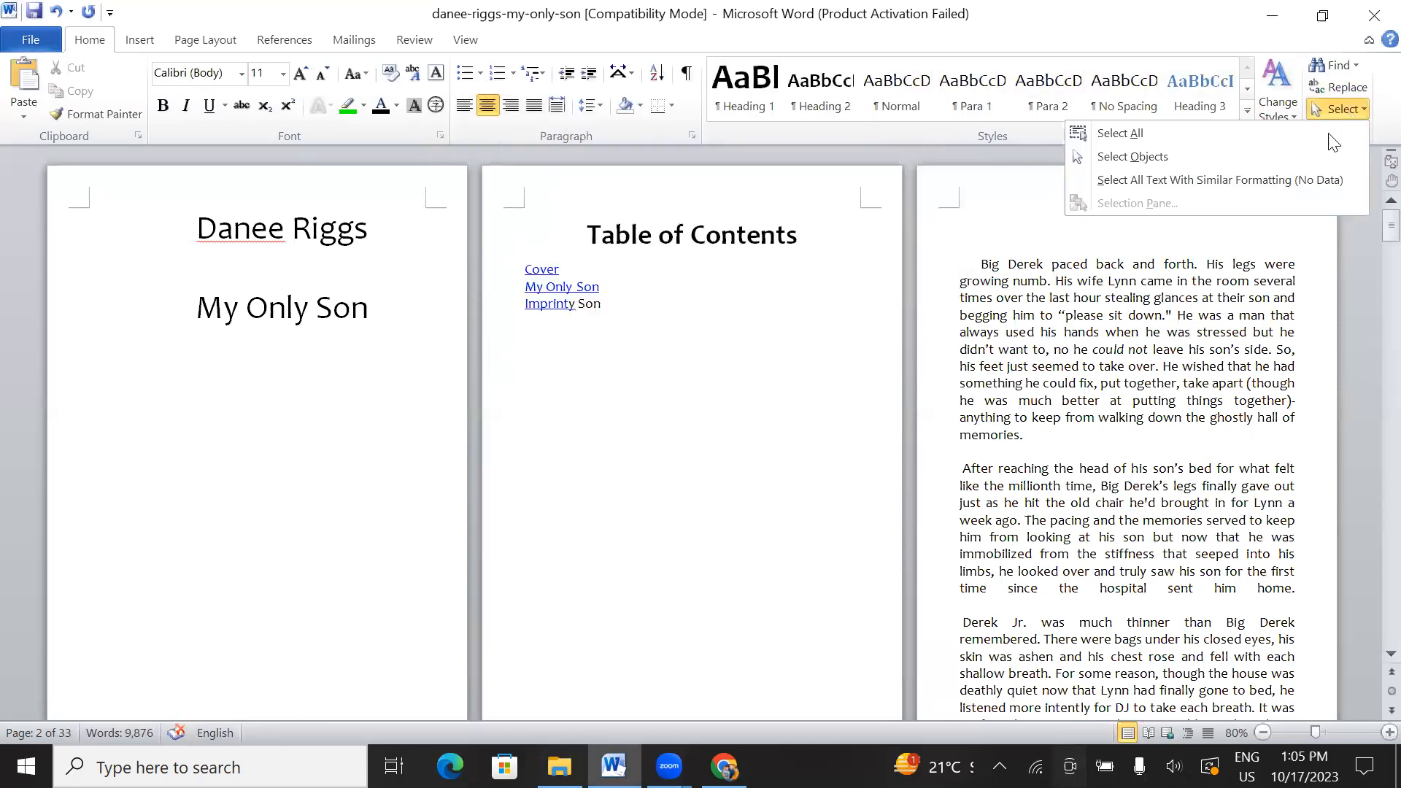
pyautogui.click(1202, 134)
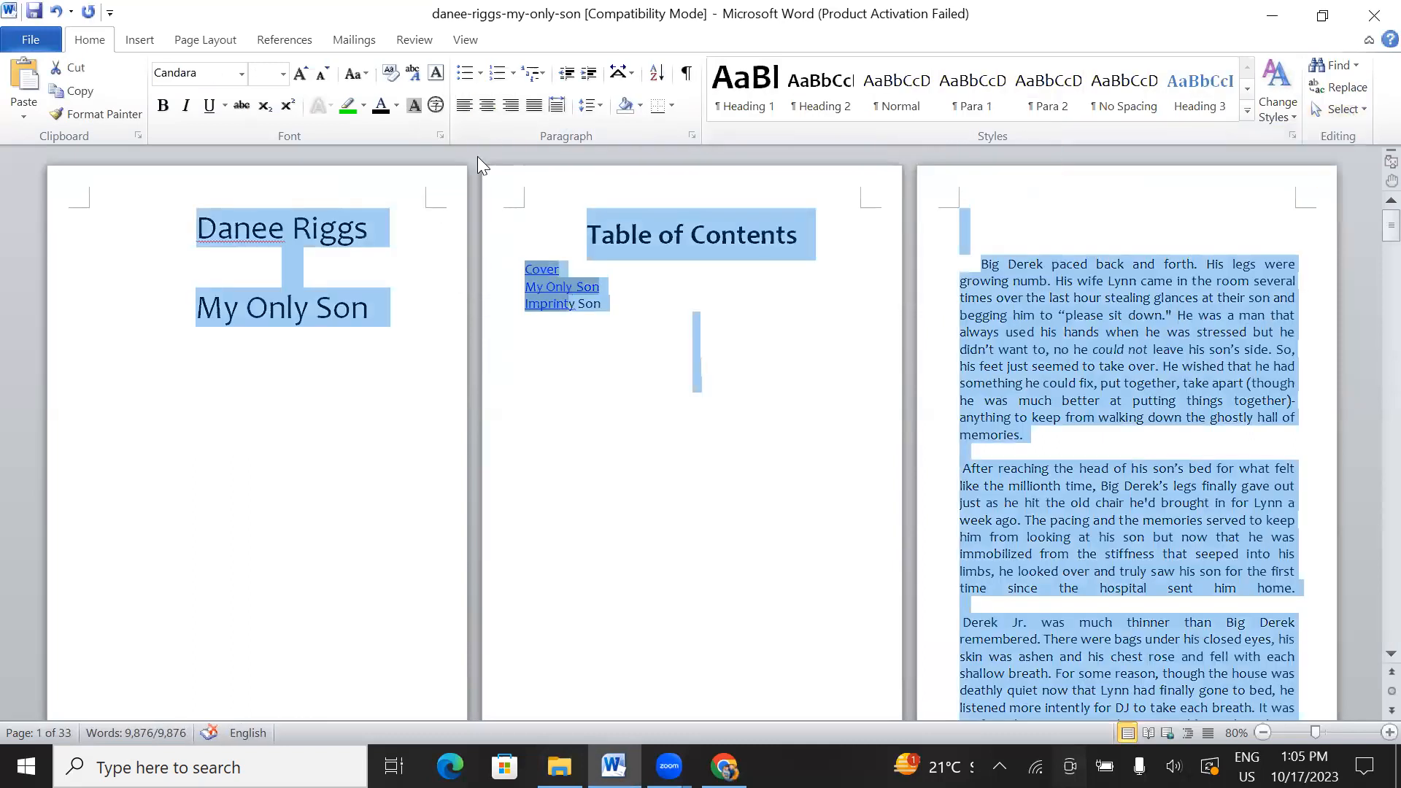
pyautogui.click(597, 105)
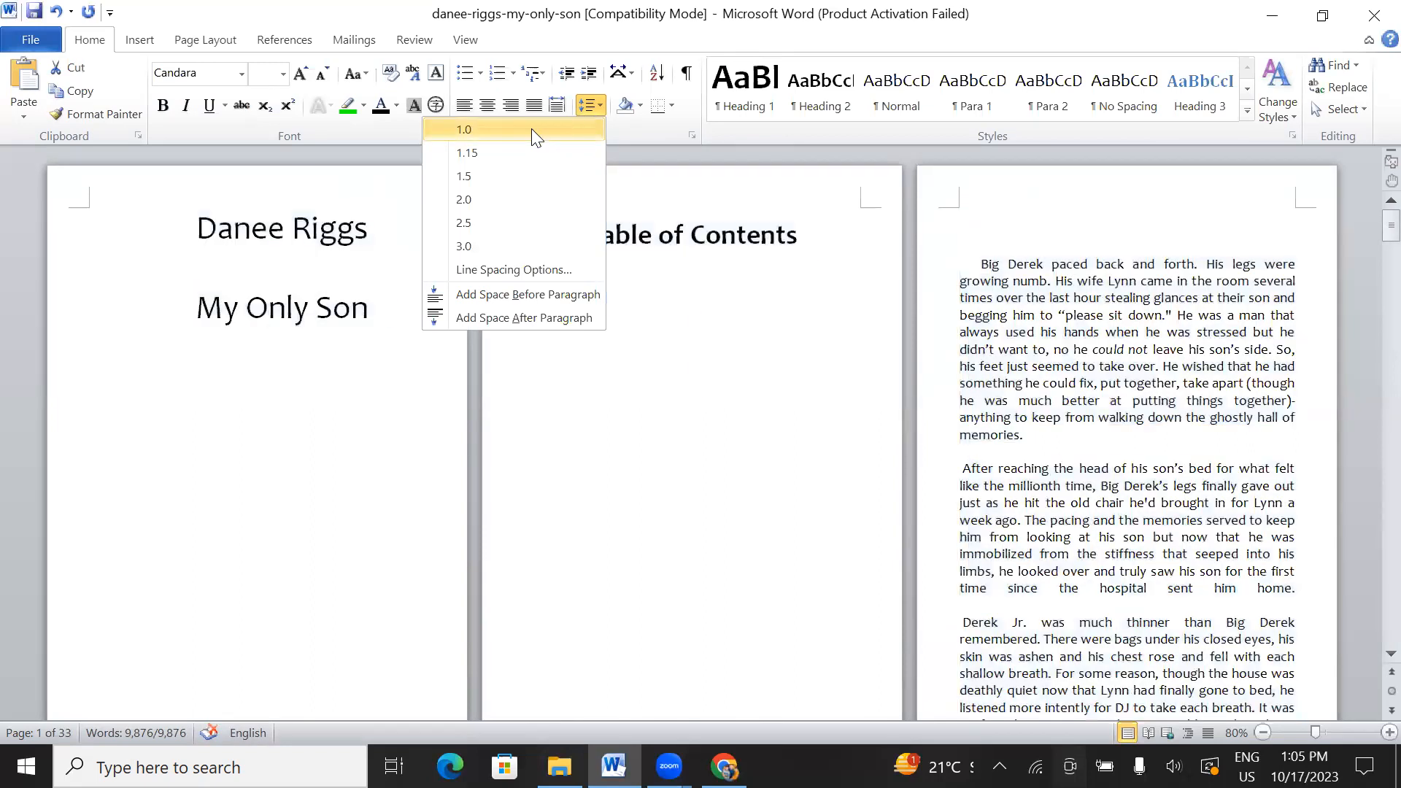
pyautogui.click(531, 130)
pyautogui.click(832, 424)
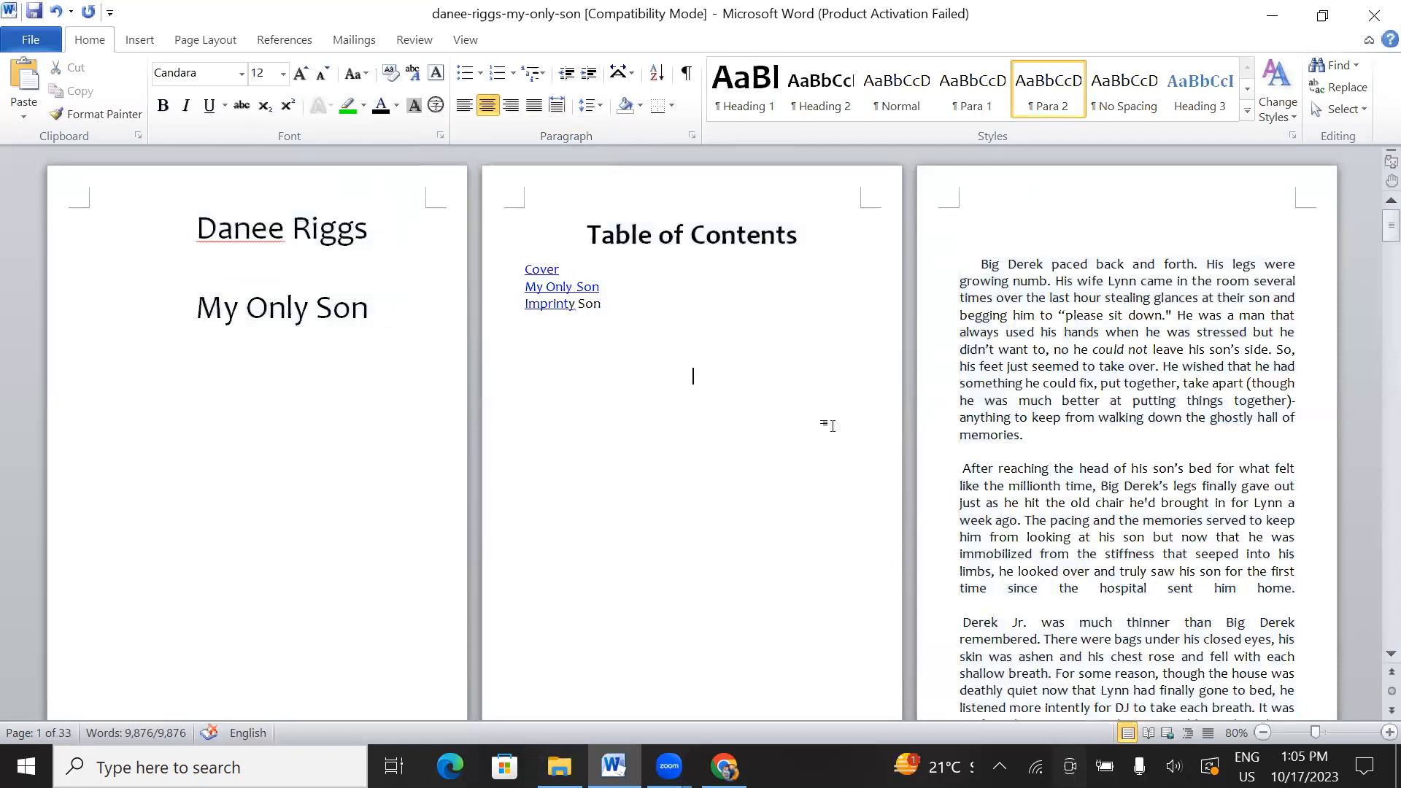
# Step: Examine the line spacing across the story pages and return to the title page
pyautogui.scroll(-5, 1079, 431)
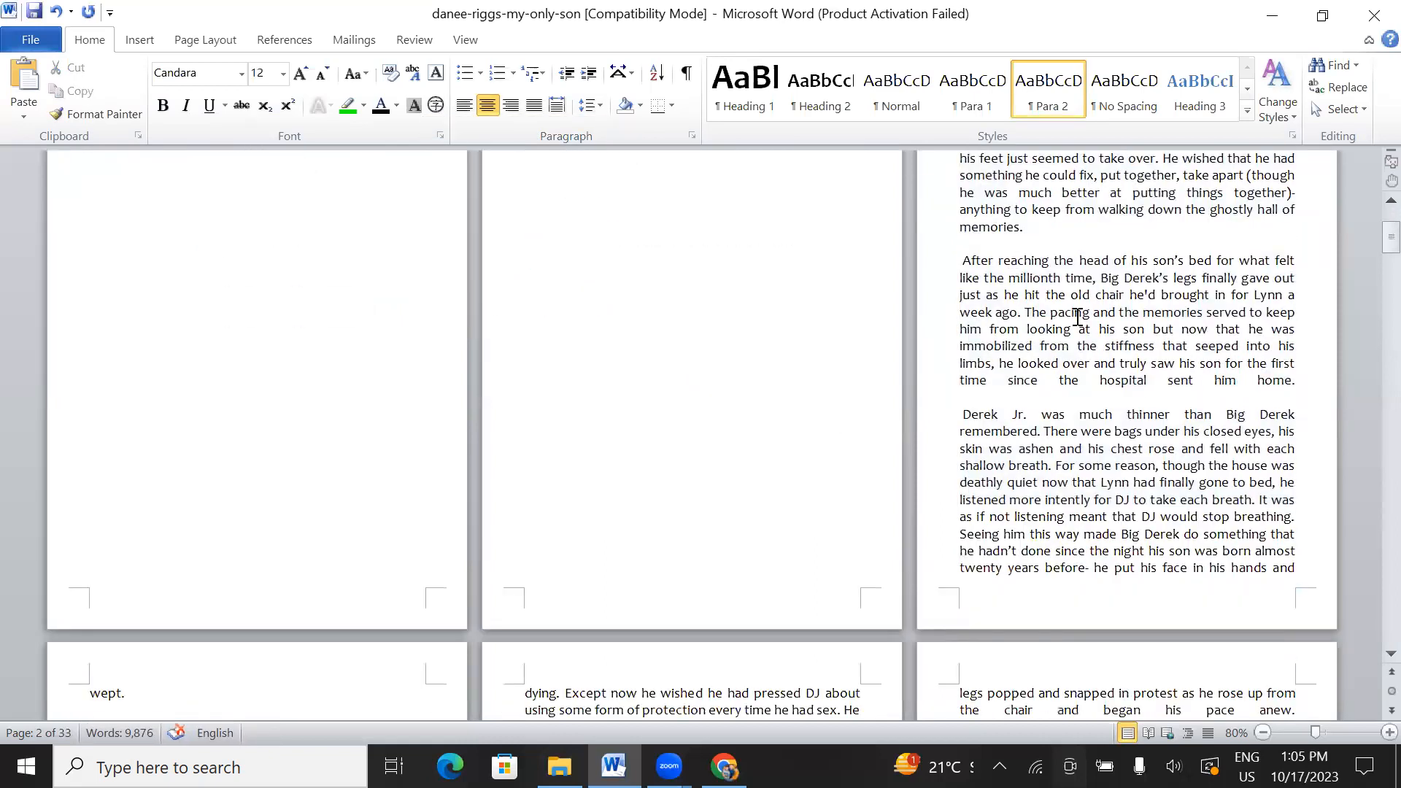
pyautogui.scroll(-8, 1040, 387)
pyautogui.scroll(-3, 547, 511)
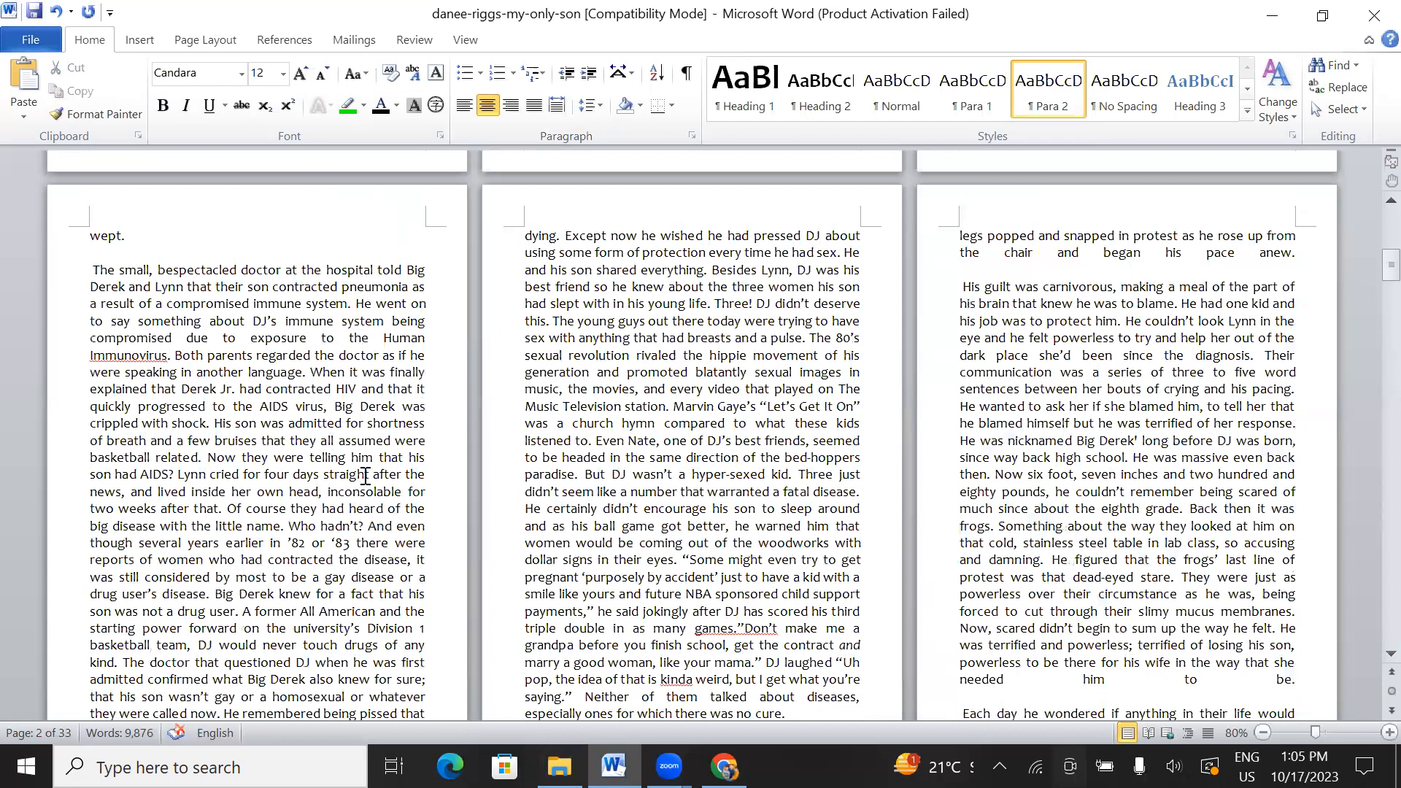
pyautogui.scroll(-11, 802, 452)
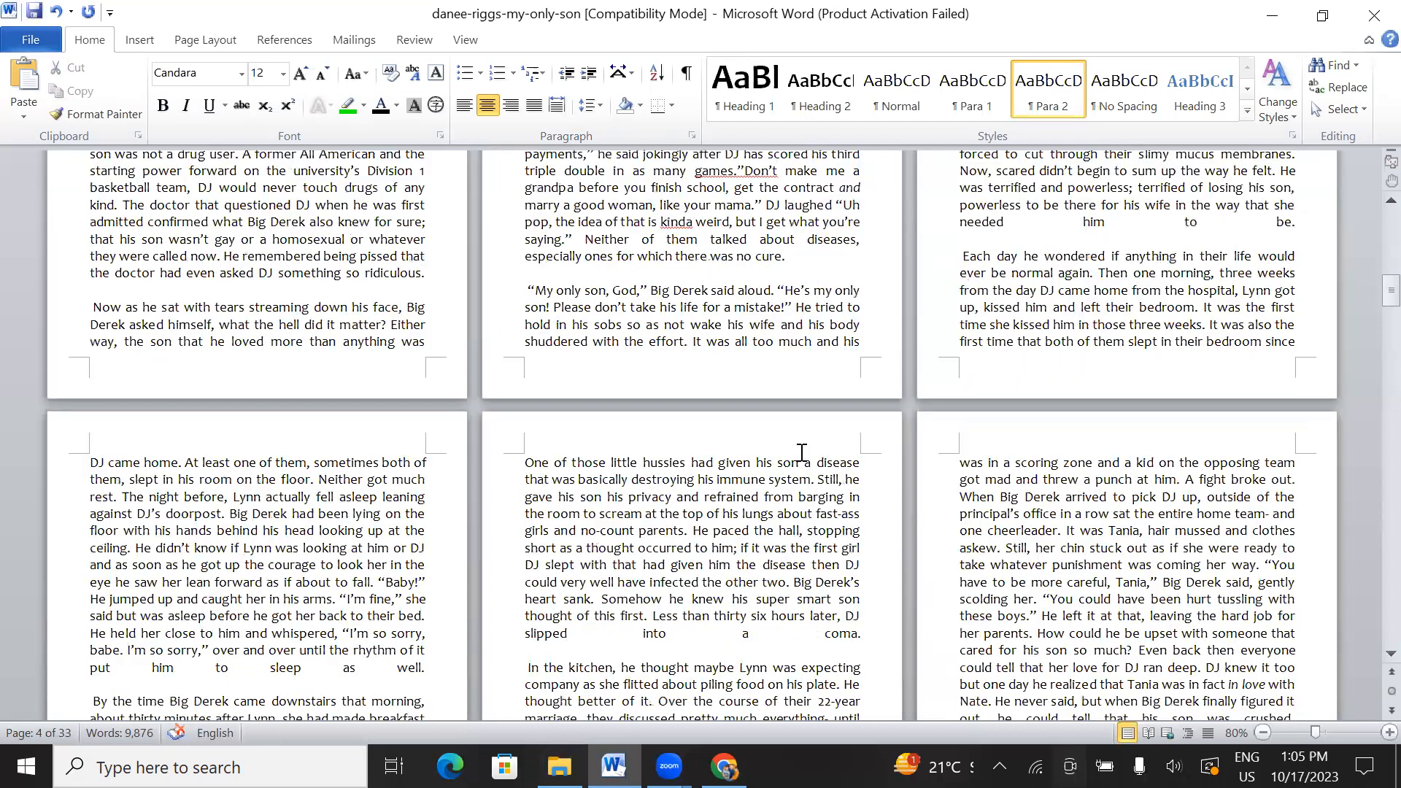
pyautogui.scroll(-13, 1088, 412)
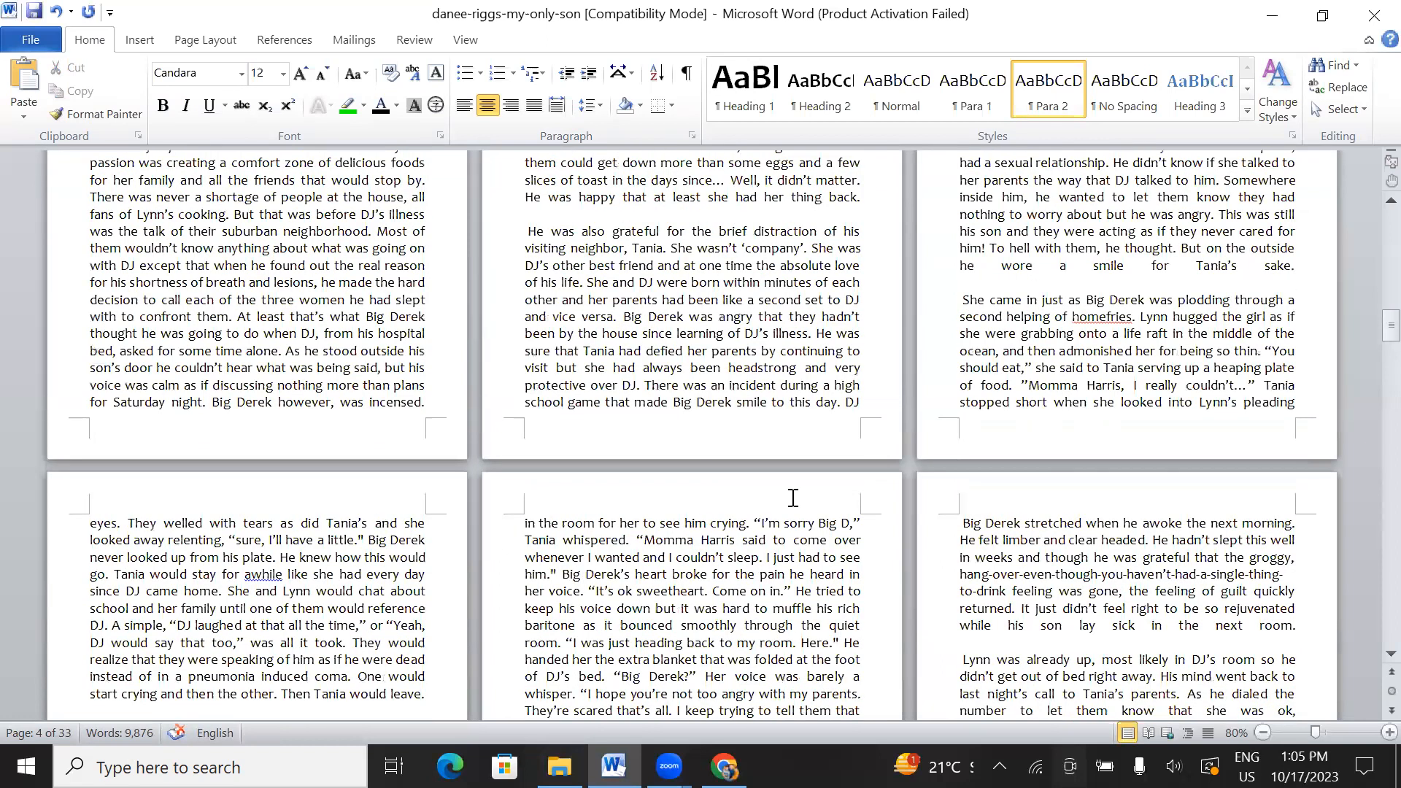
pyautogui.scroll(-5, 818, 448)
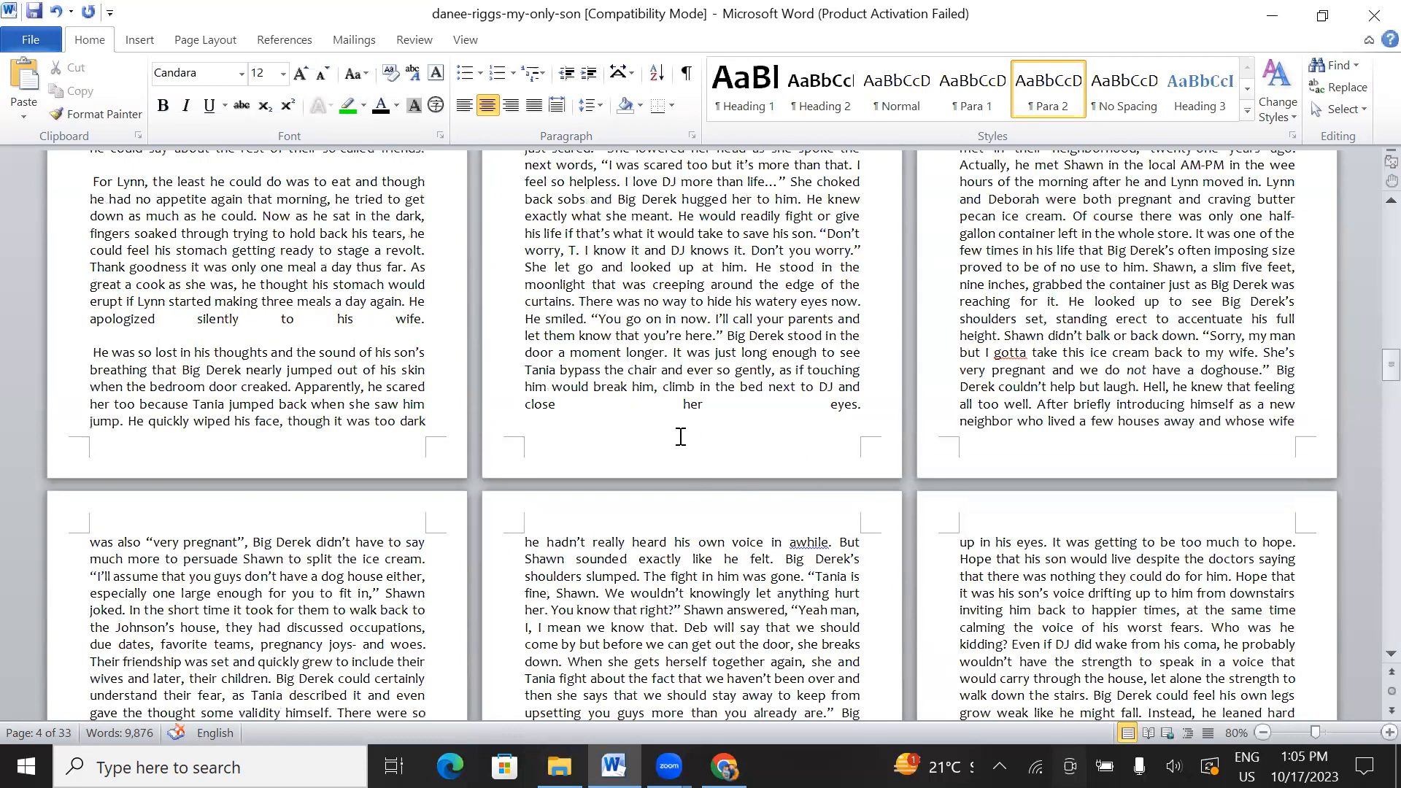
pyautogui.scroll(5, 752, 428)
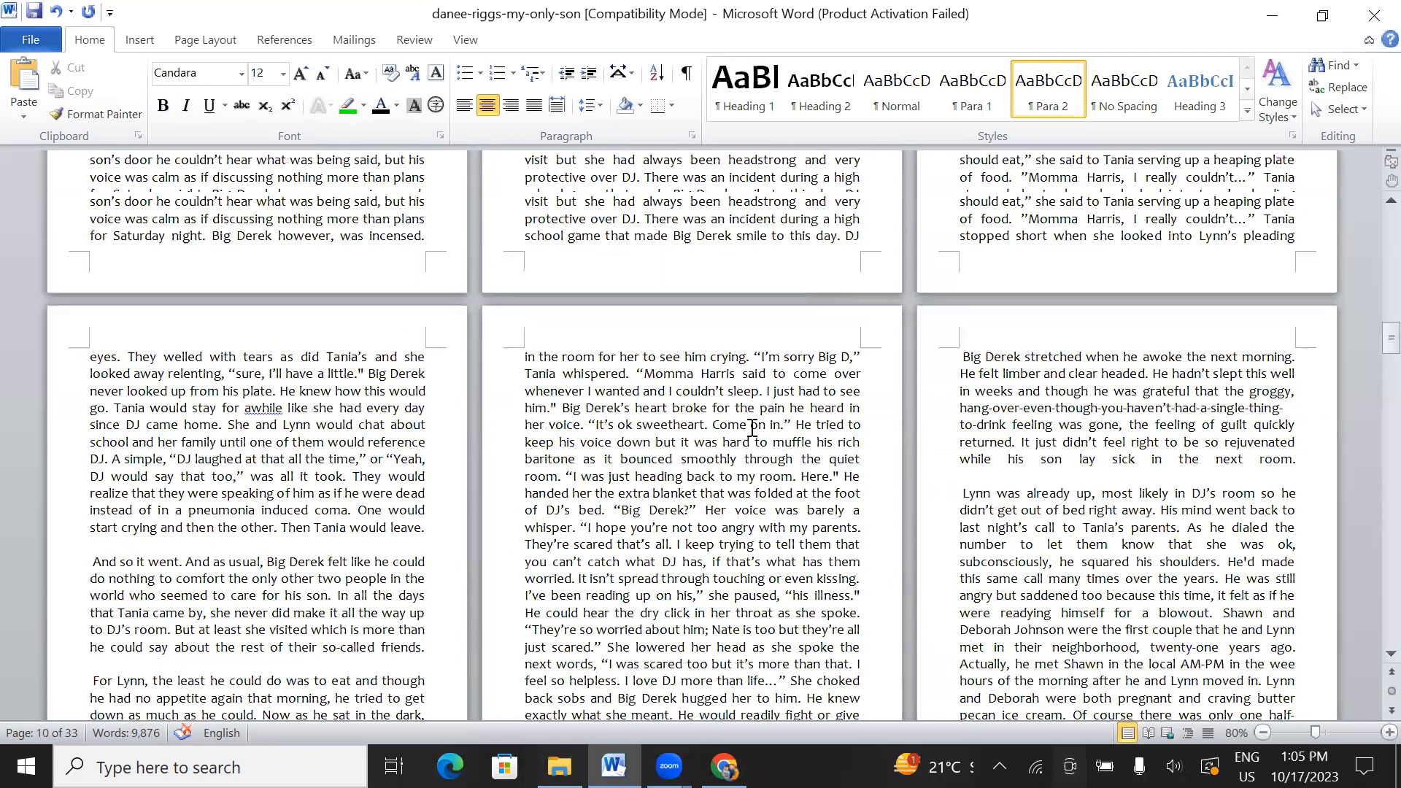
pyautogui.scroll(4, 750, 428)
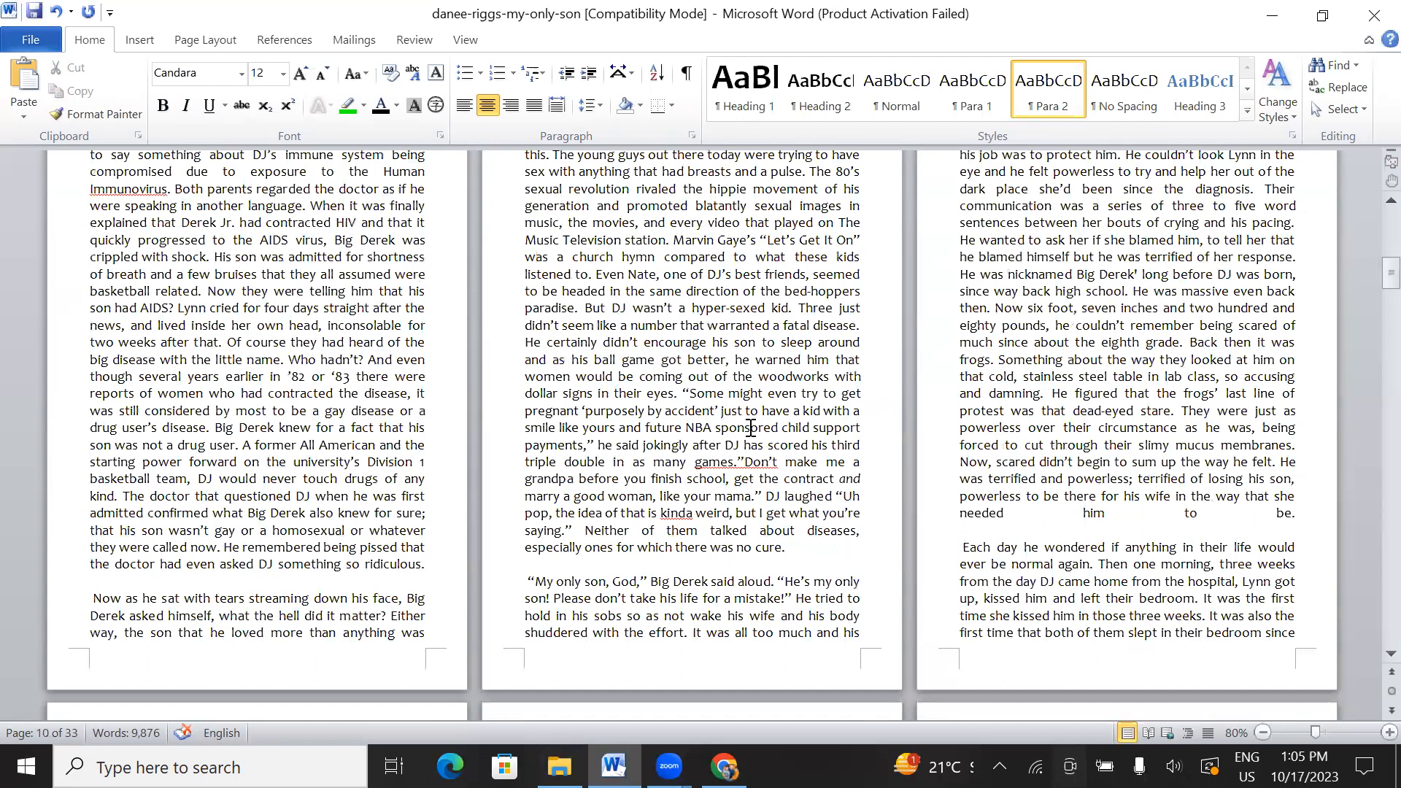
pyautogui.scroll(15, 554, 299)
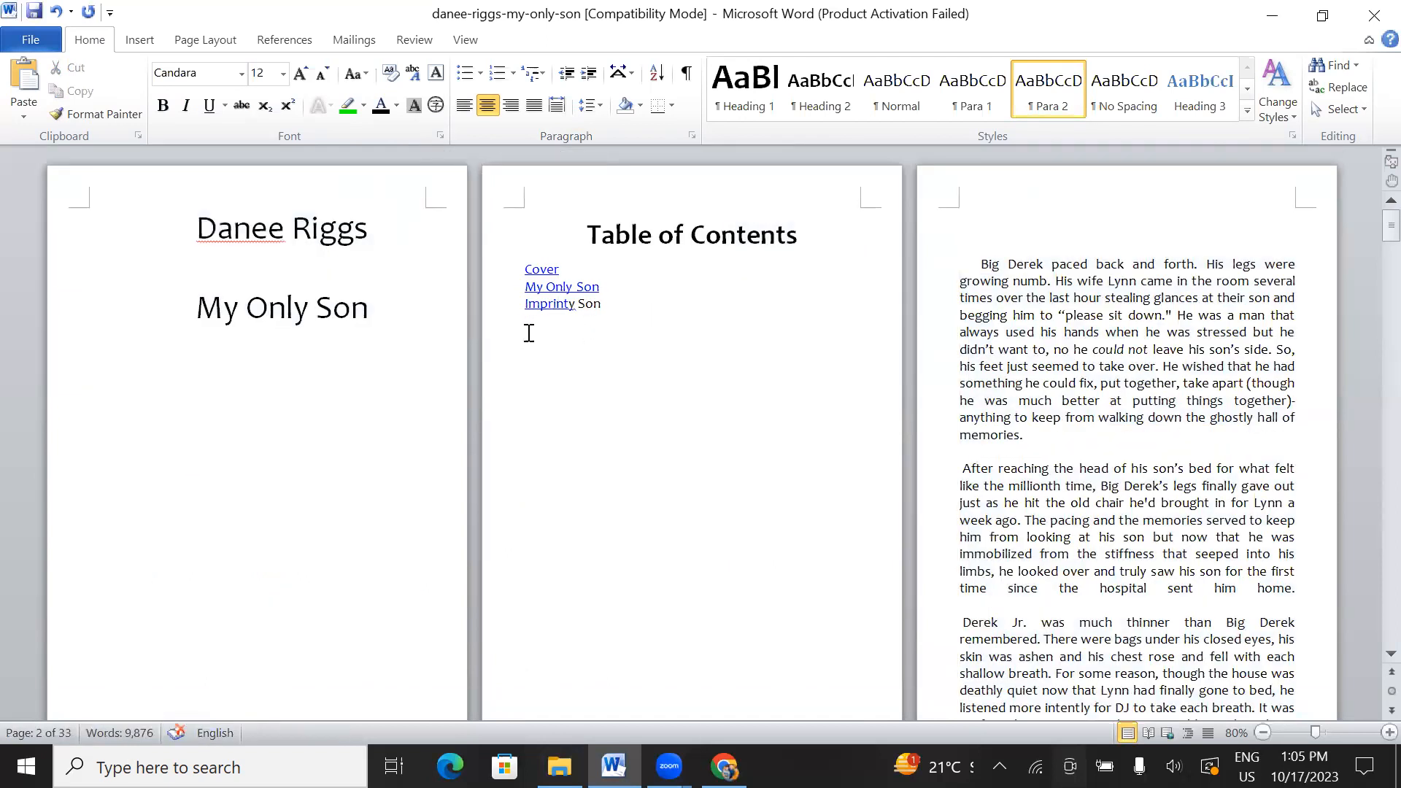
# Step: Delete the stray word "Son" after the "Imprinty" entry in the table of contents
pyautogui.moveTo(610, 303); pyautogui.dragTo(579, 305)
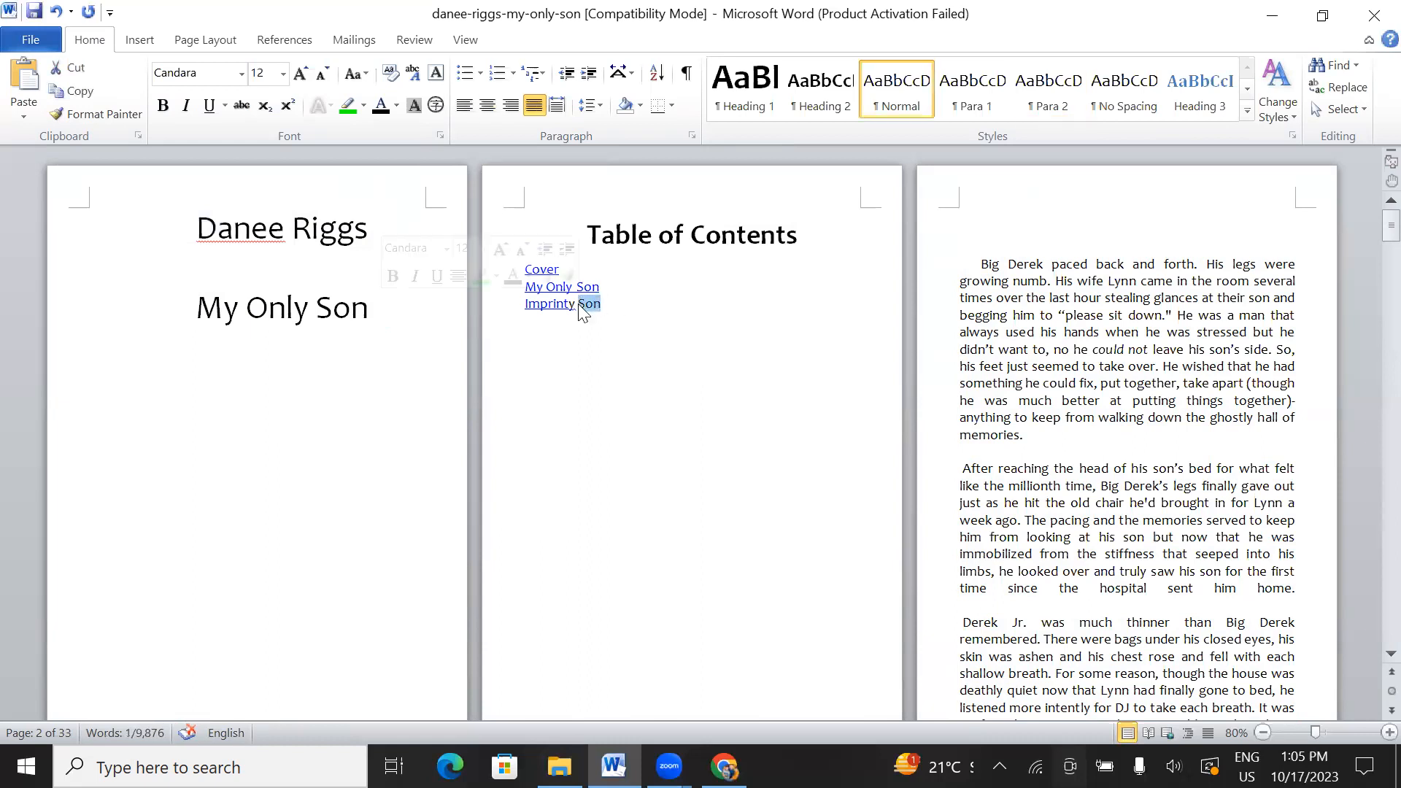
pyautogui.press('BackSpace')
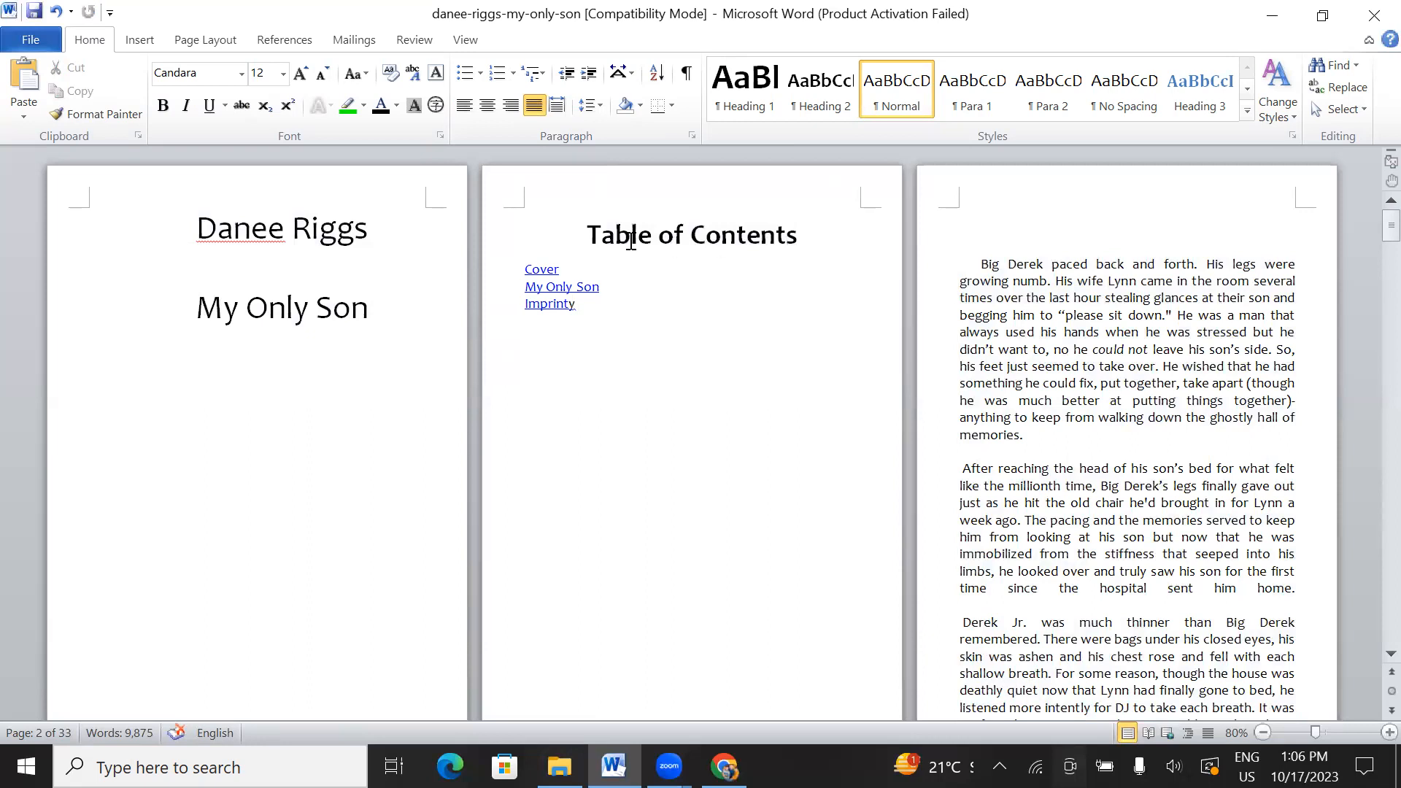
# Step: Remove the blank line above the story's first paragraph and insert a page break before that paragraph
pyautogui.click(972, 212)
pyautogui.press('Delete')
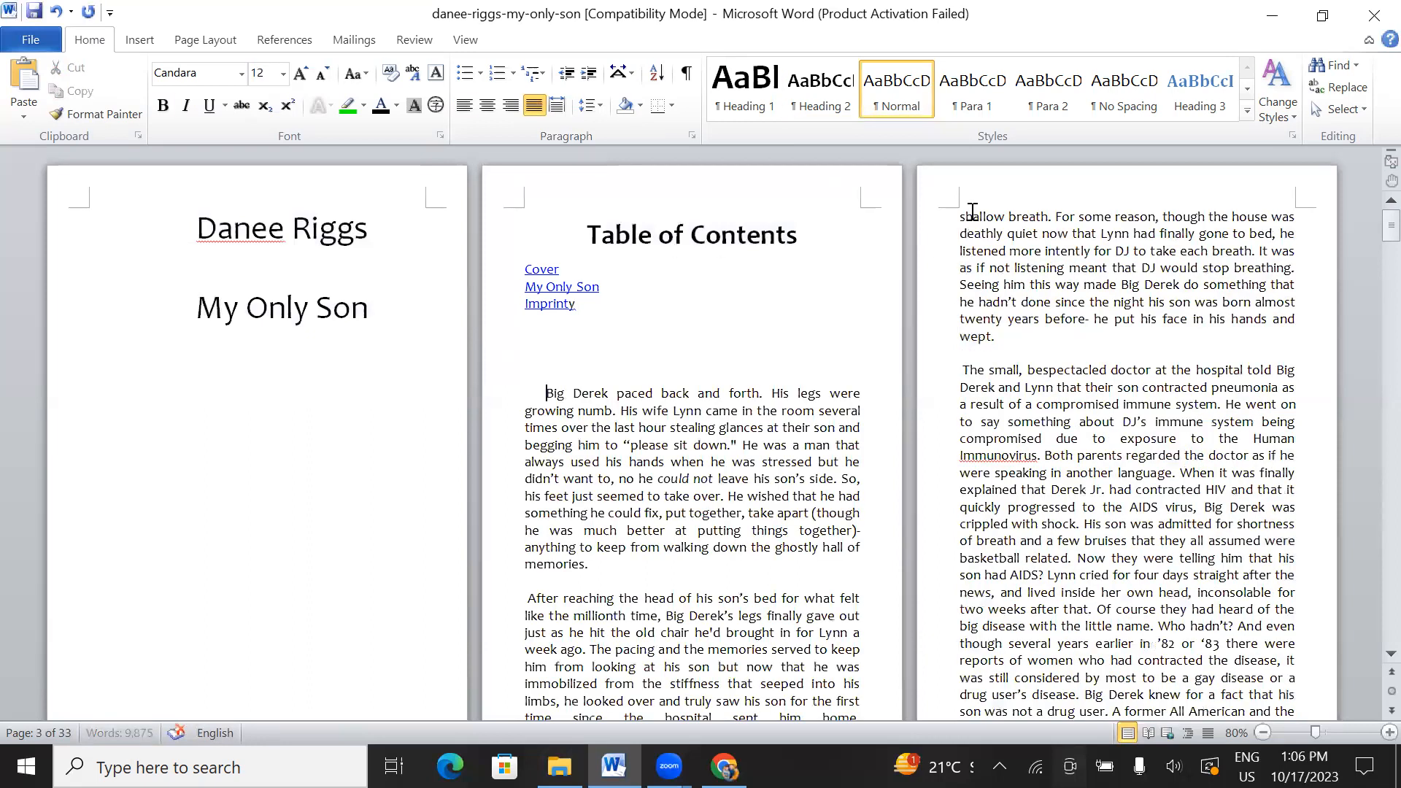
pyautogui.click(133, 42)
pyautogui.click(107, 82)
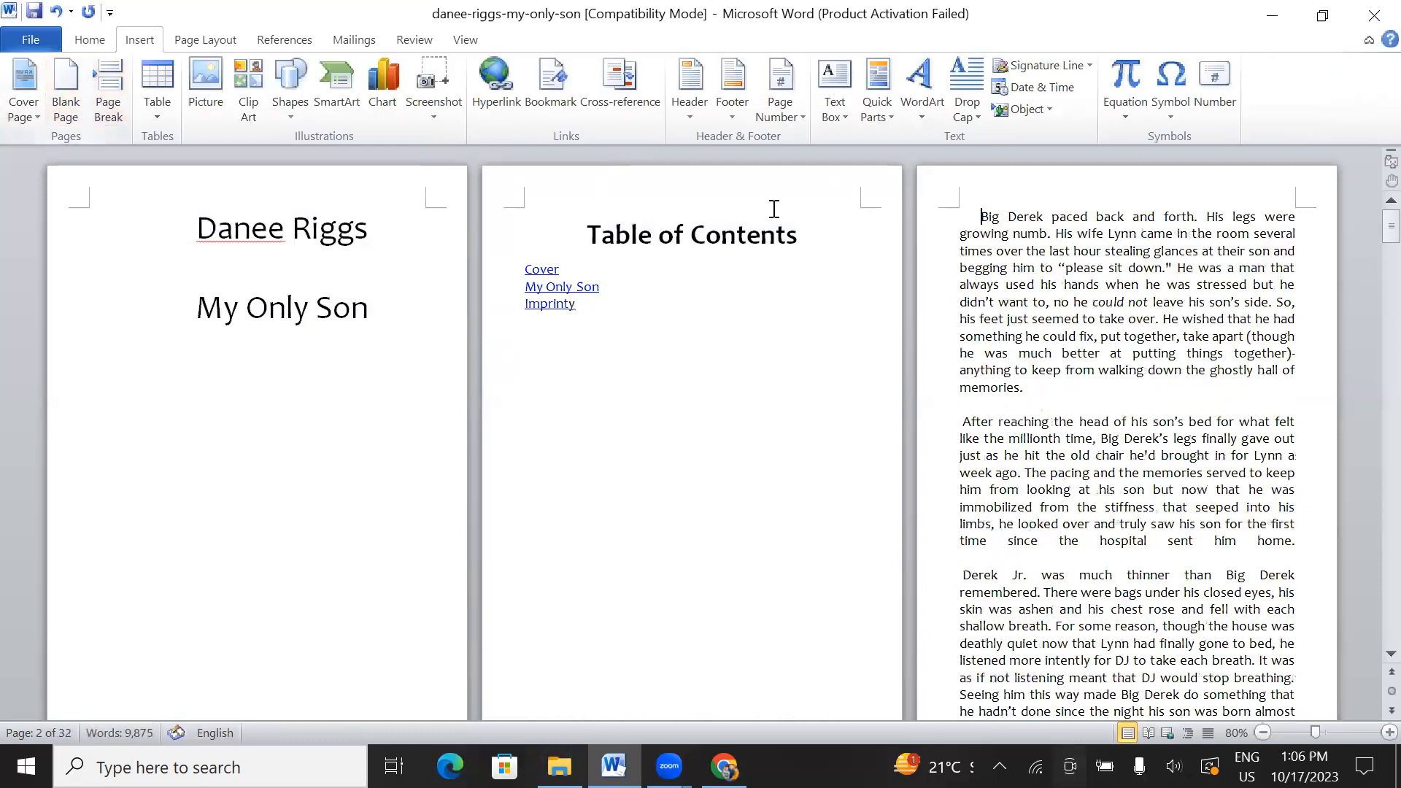
pyautogui.click(1002, 216)
# Step: Delete the author's name and the empty line above the "My Only Son" title on the title page
pyautogui.moveTo(371, 226); pyautogui.dragTo(219, 227)
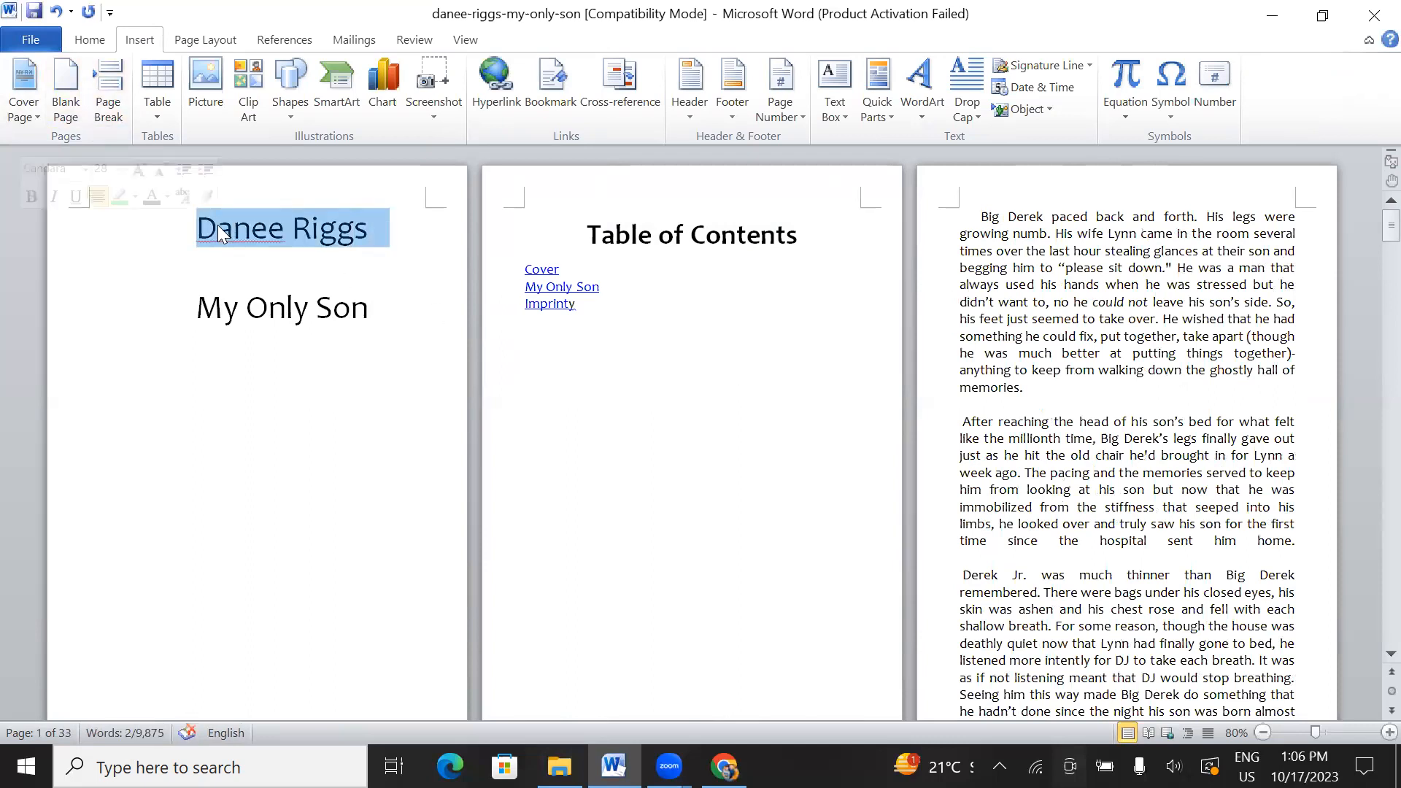
pyautogui.press('Delete')
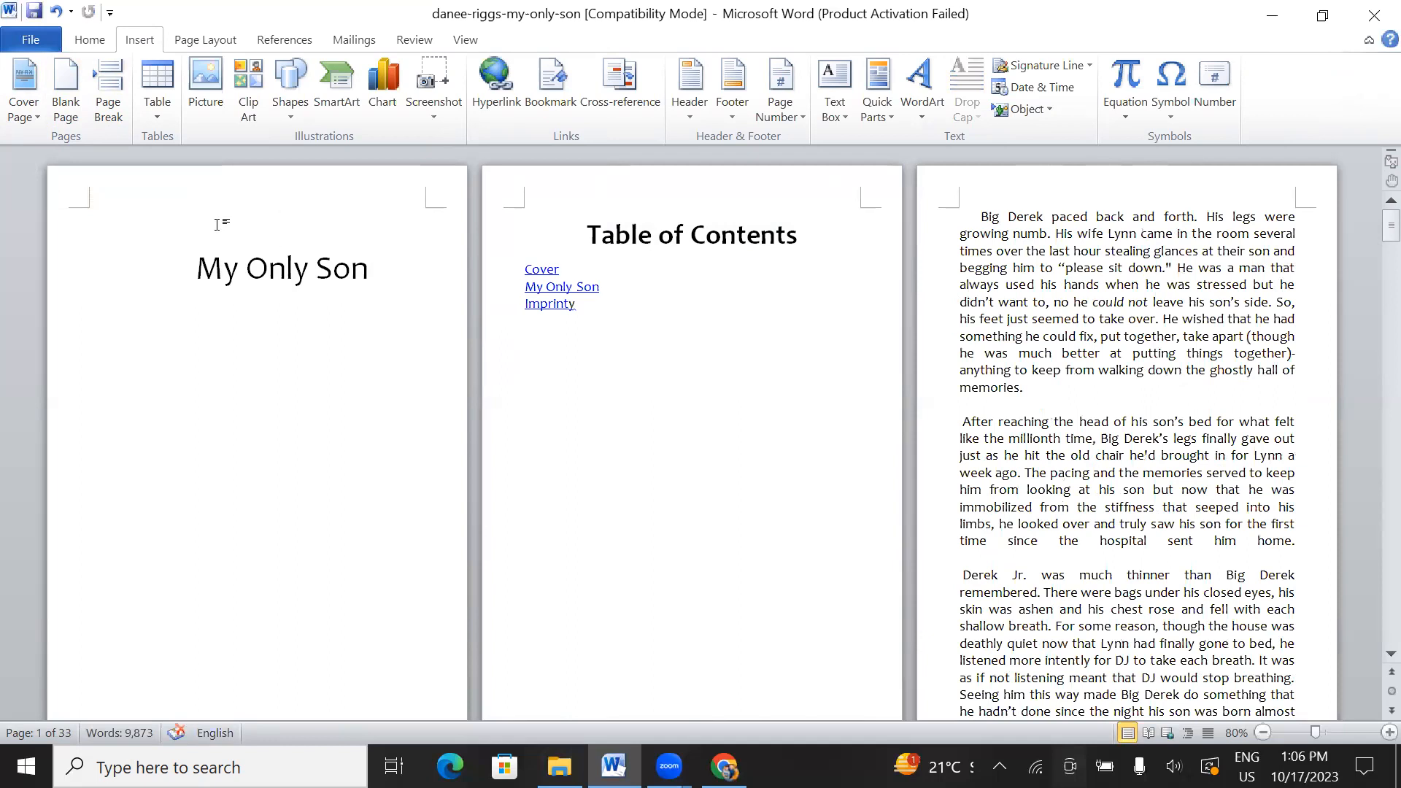
pyautogui.press('Delete')
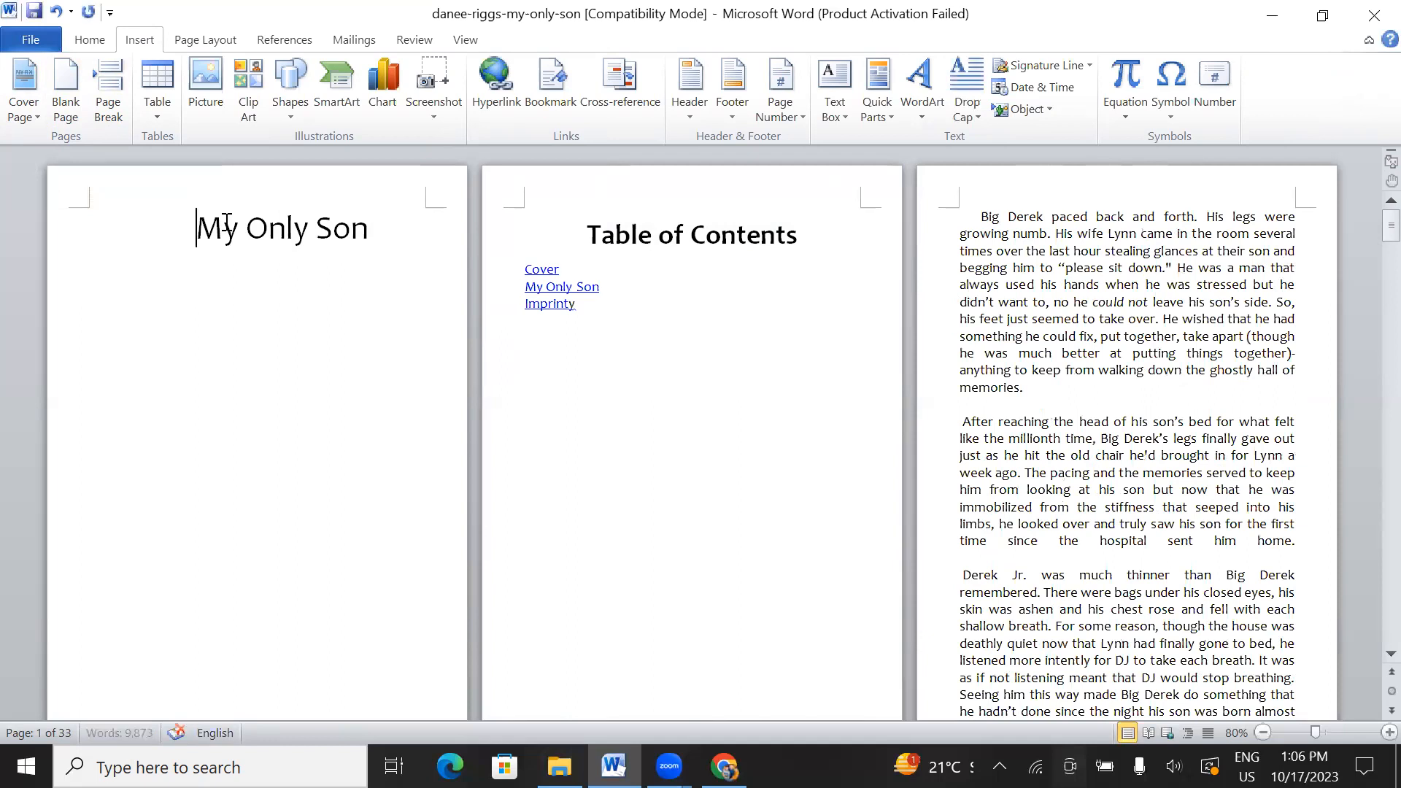
# Step: Undo the deletion of the author's name above the "My Only Son" title and copy the name
pyautogui.click(375, 232)
pyautogui.click(57, 11)
pyautogui.click(58, 11)
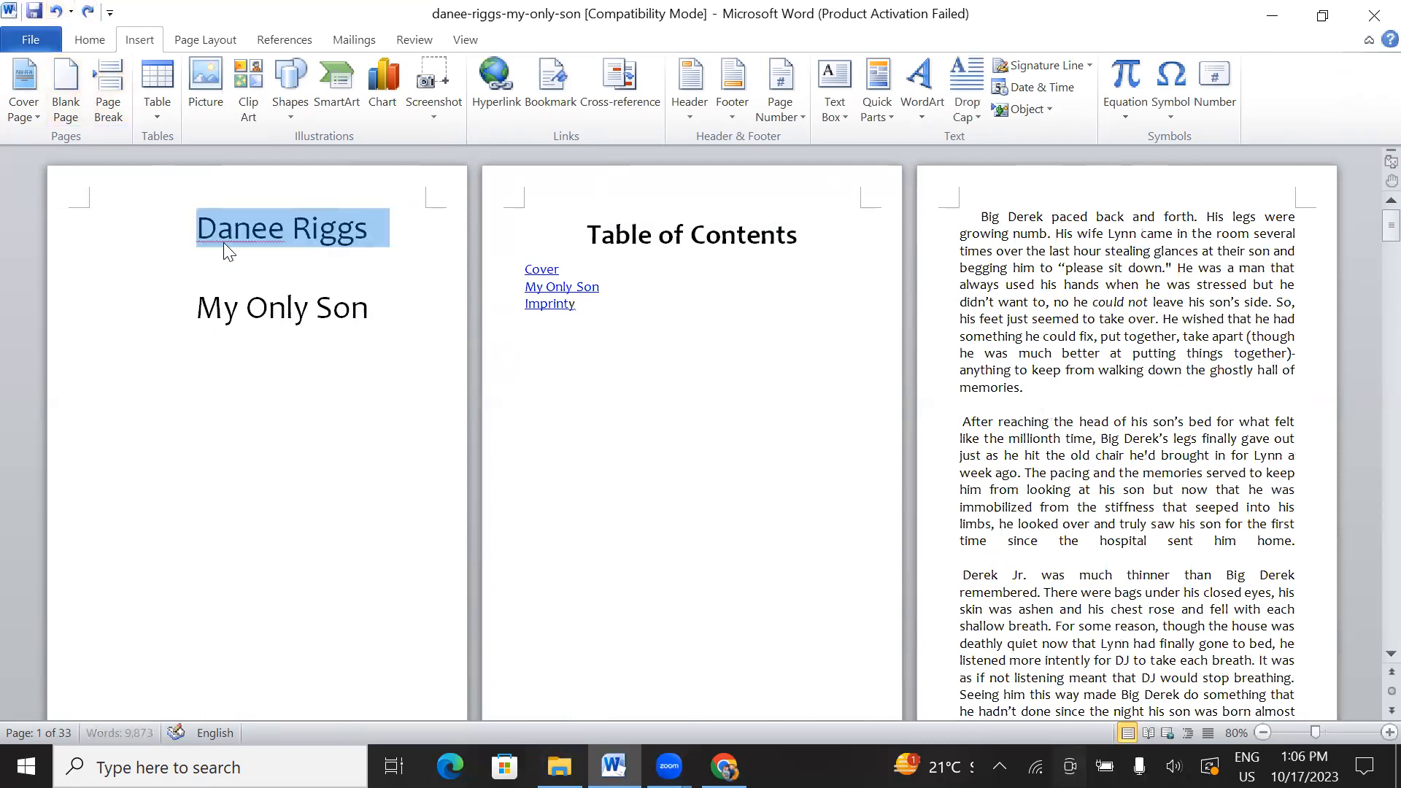
pyautogui.rightClick(237, 226)
pyautogui.click(150, 263)
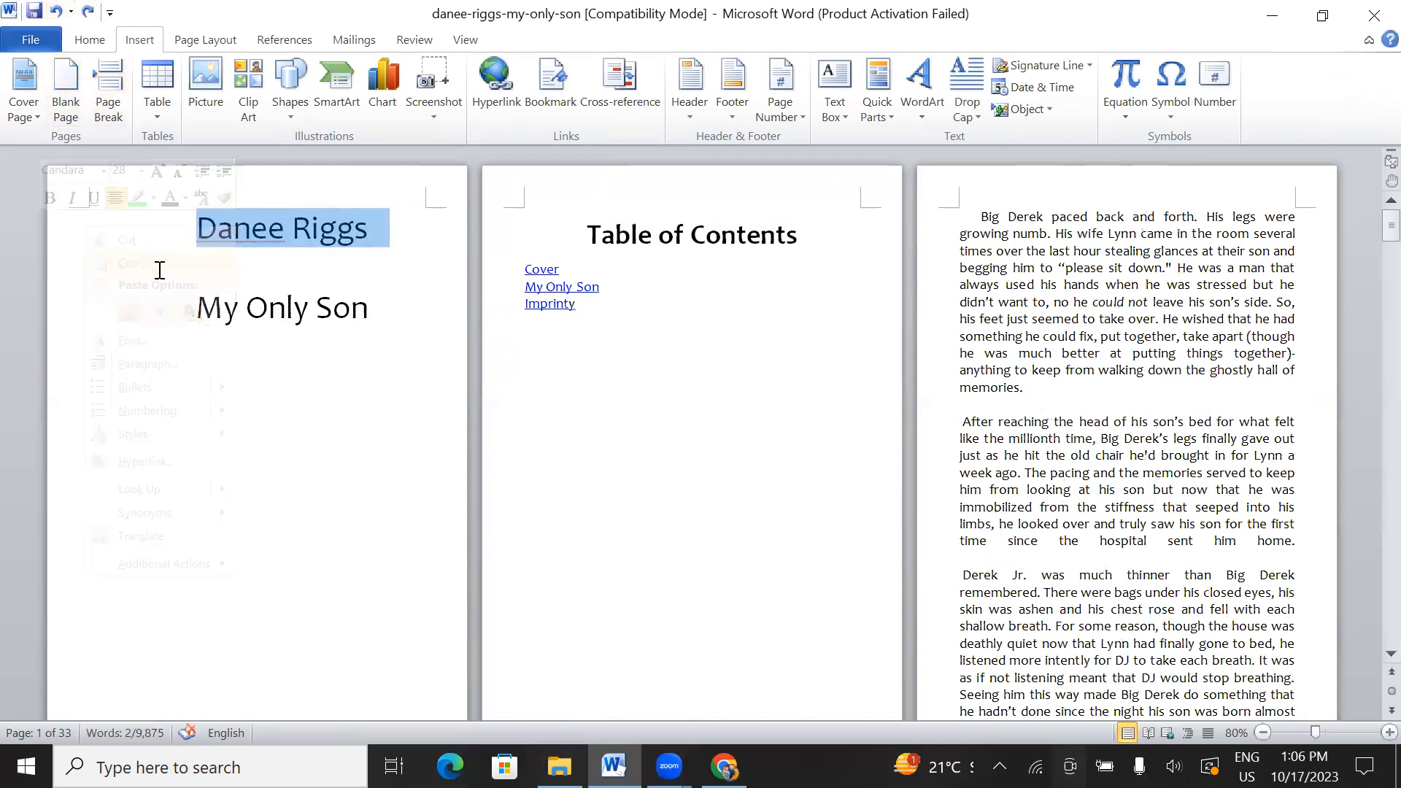
# Step: Delete the author's name above the "My Only Son" title and paste it as plain text on a new line below the title
pyautogui.press('Delete')
pyautogui.press('Delete')
pyautogui.click(389, 231)
pyautogui.press('Return')
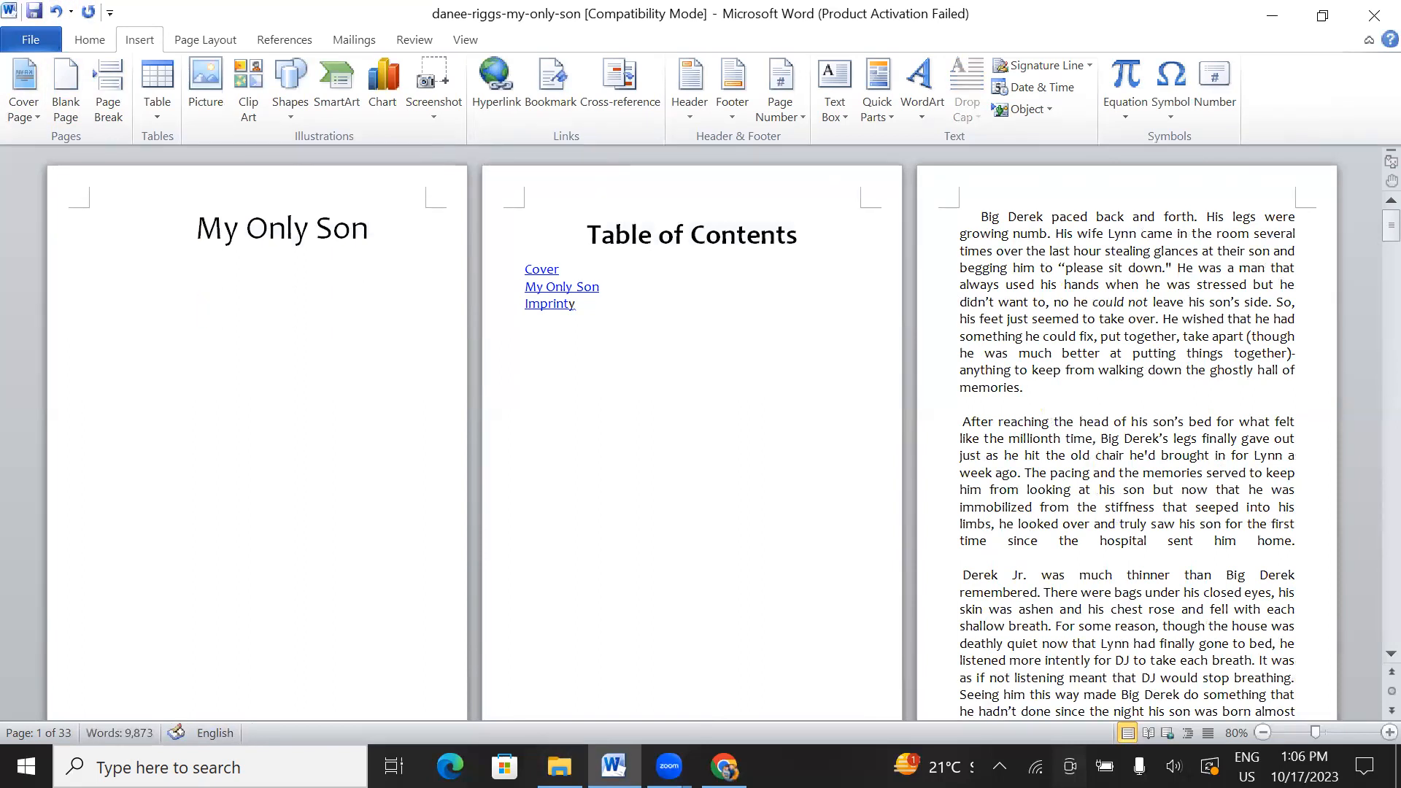
pyautogui.rightClick(292, 301)
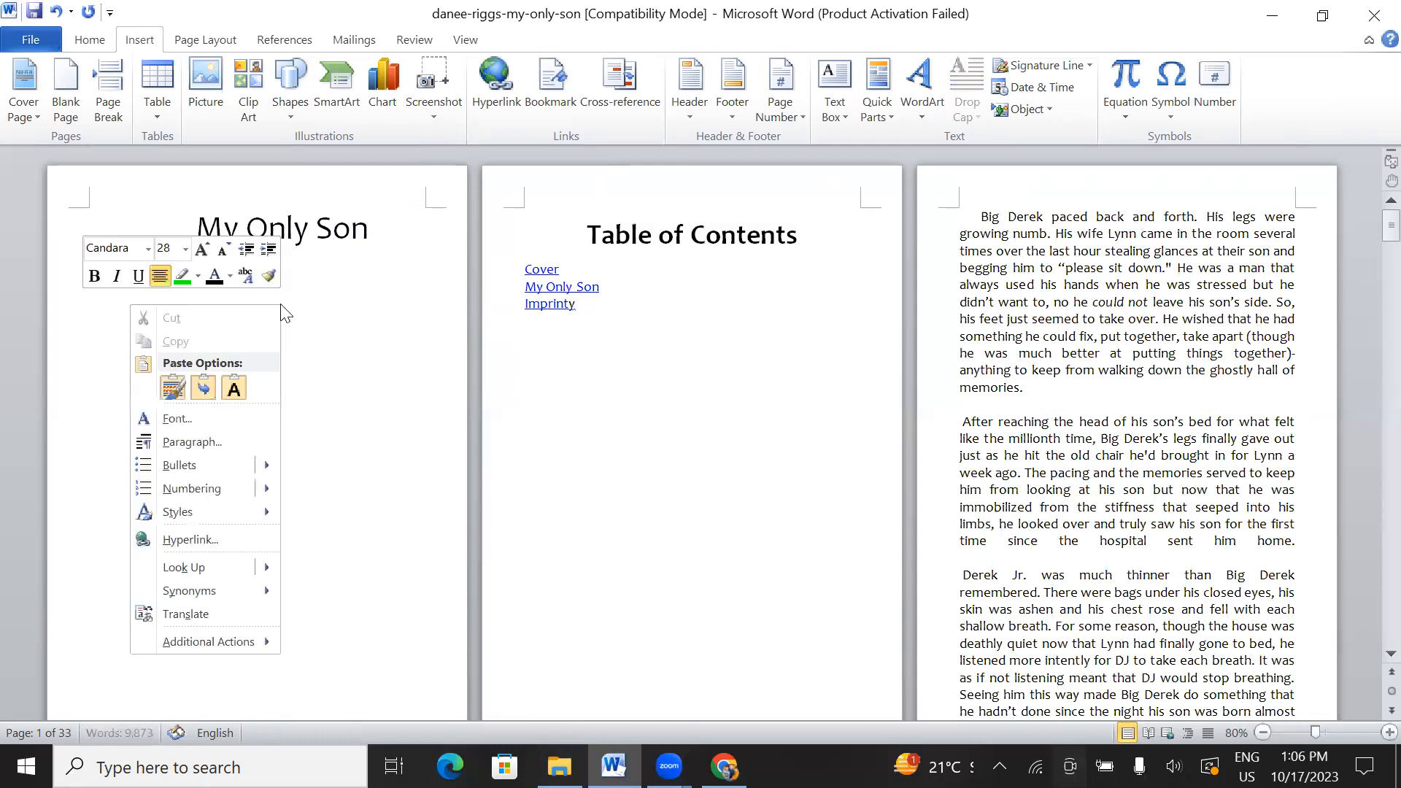
pyautogui.click(233, 388)
# Step: Reduce the font size of the author's name on the title page to 16
pyautogui.moveTo(369, 306); pyautogui.dragTo(188, 313)
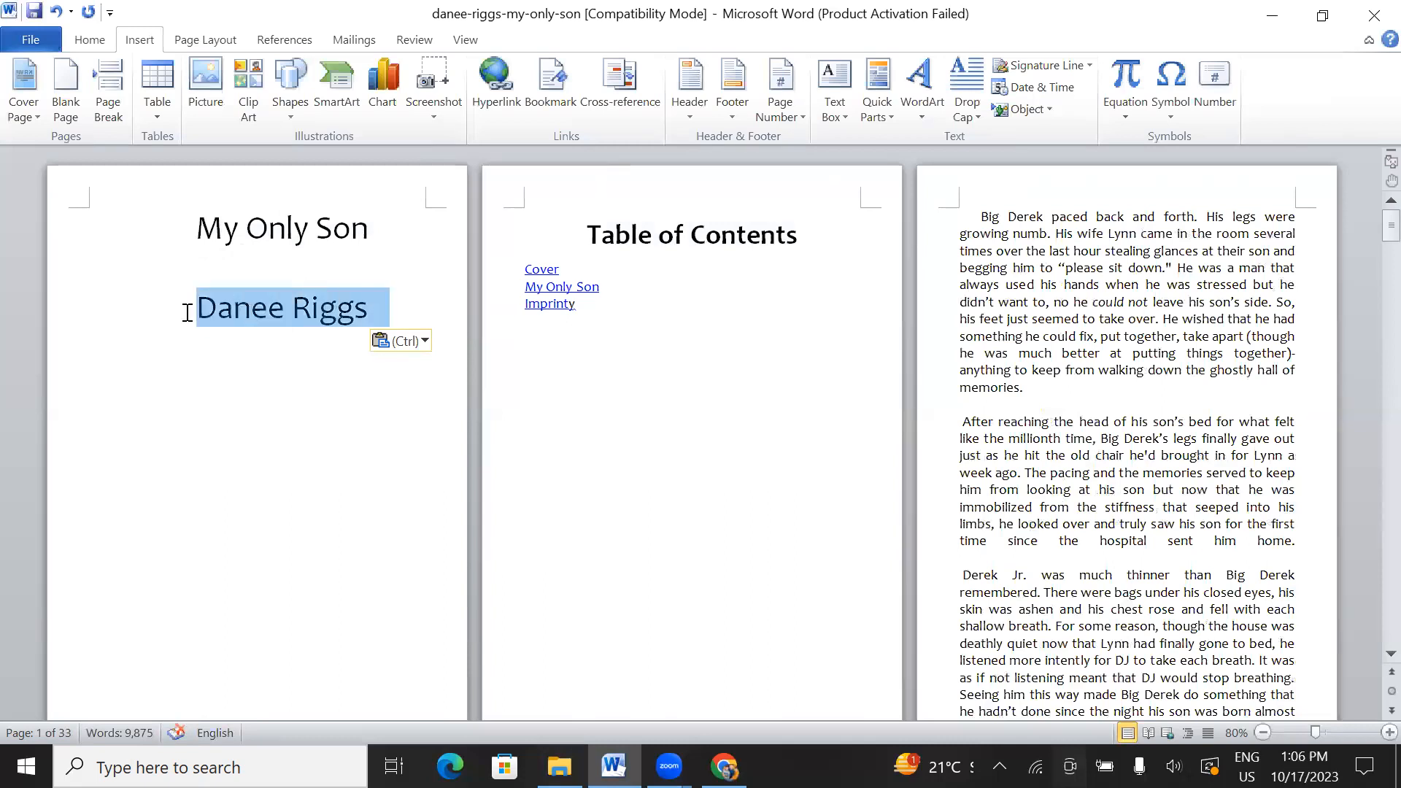
pyautogui.click(89, 39)
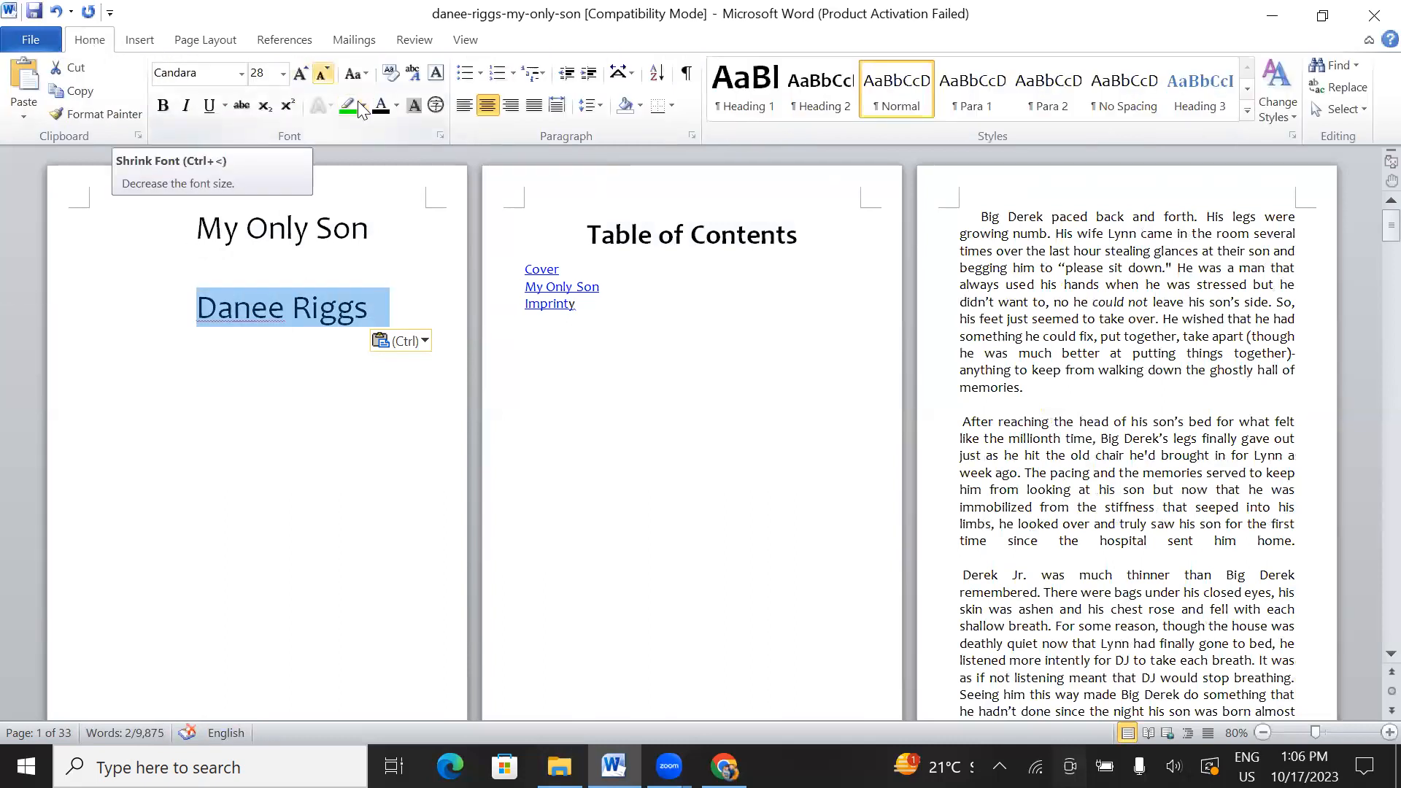
pyautogui.hotkey('ctrl', 'shift', ',')
pyautogui.hotkey('ctrl', 'shift', ',')
pyautogui.hotkey('ctrl', 'shift', ',')
pyautogui.hotkey('ctrl', 'shift', ',')
pyautogui.hotkey('ctrl', 'shift', ',')
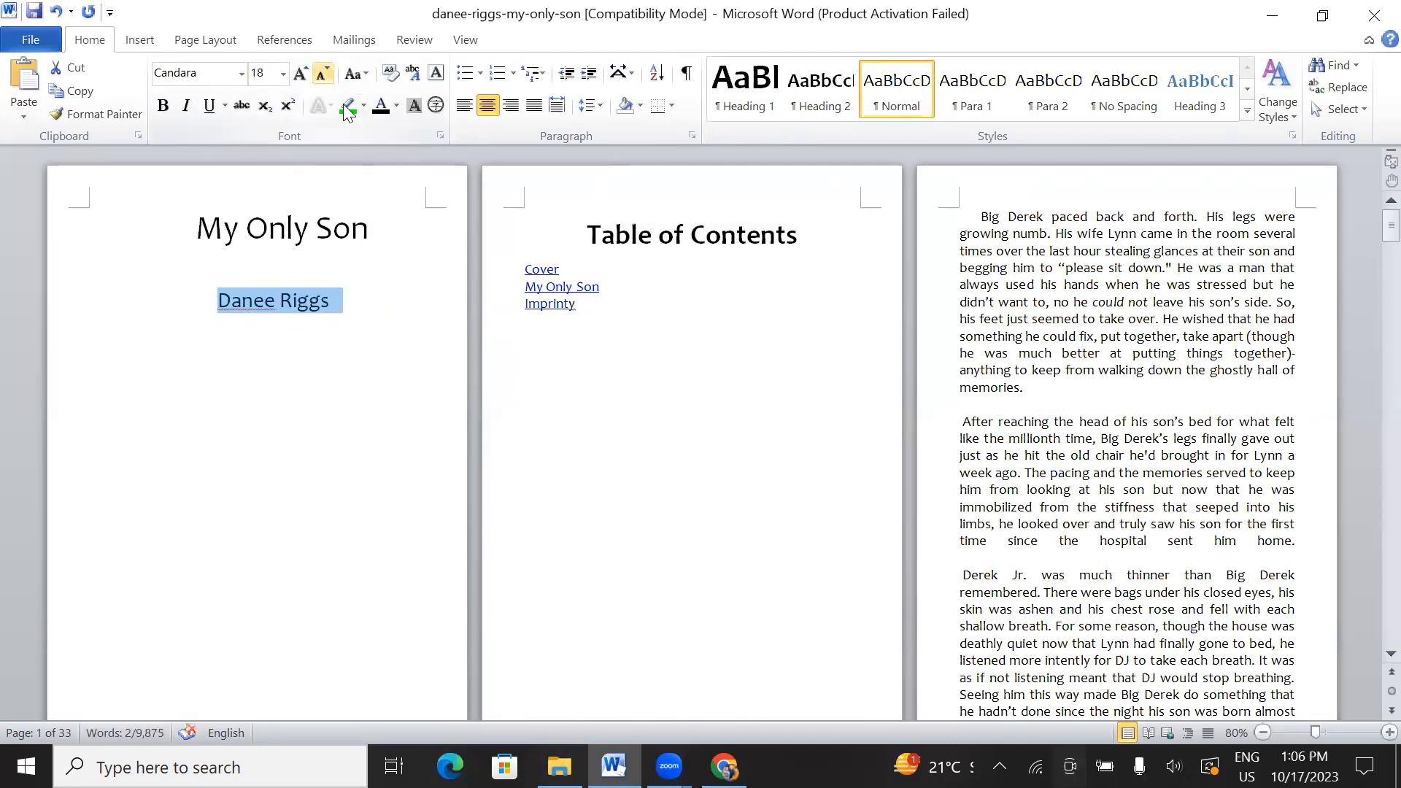
pyautogui.hotkey('ctrl', 'shift', ',')
pyautogui.click(356, 336)
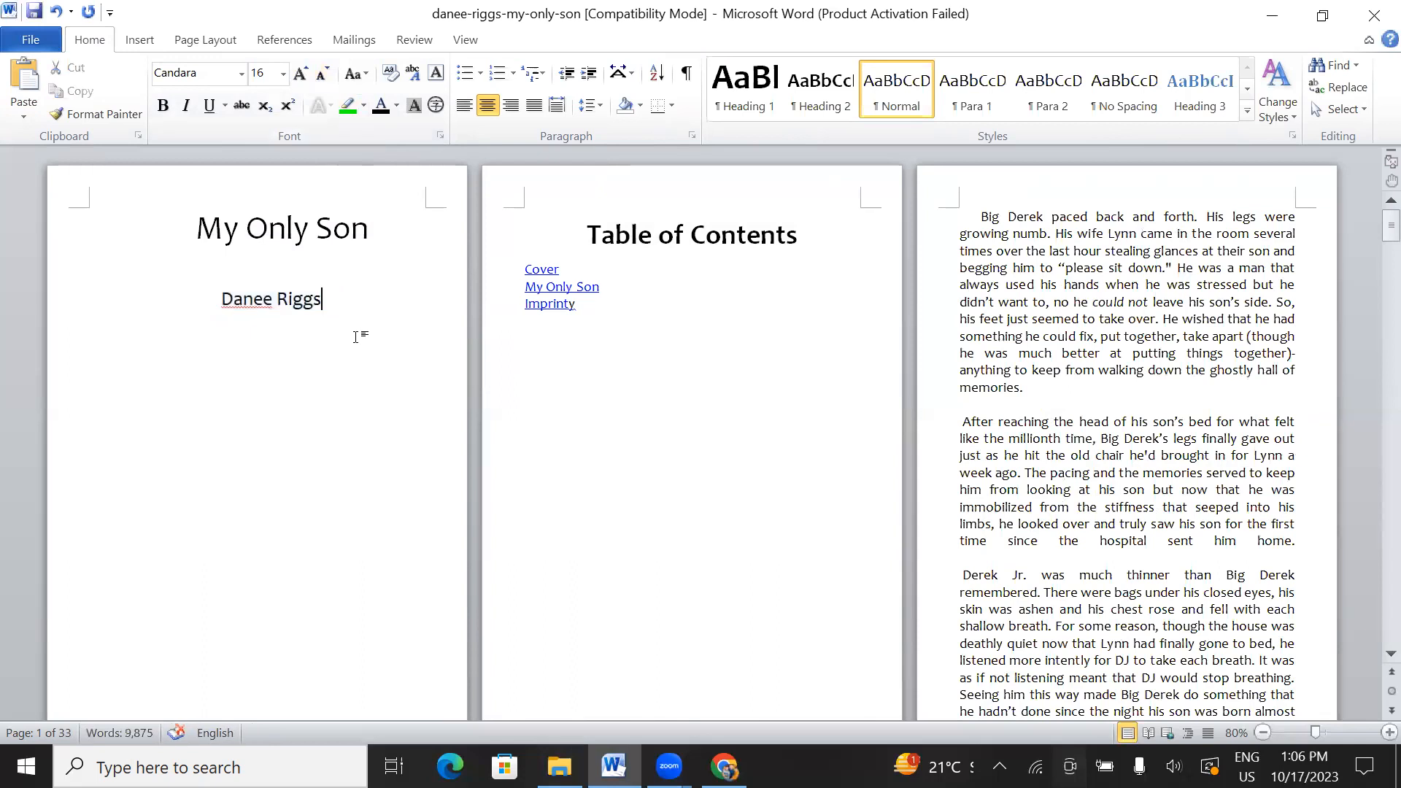
# Step: Make the "My Only Son" title on the title page bold and set its font to Cambria (Headings)
pyautogui.moveTo(195, 227); pyautogui.dragTo(367, 230)
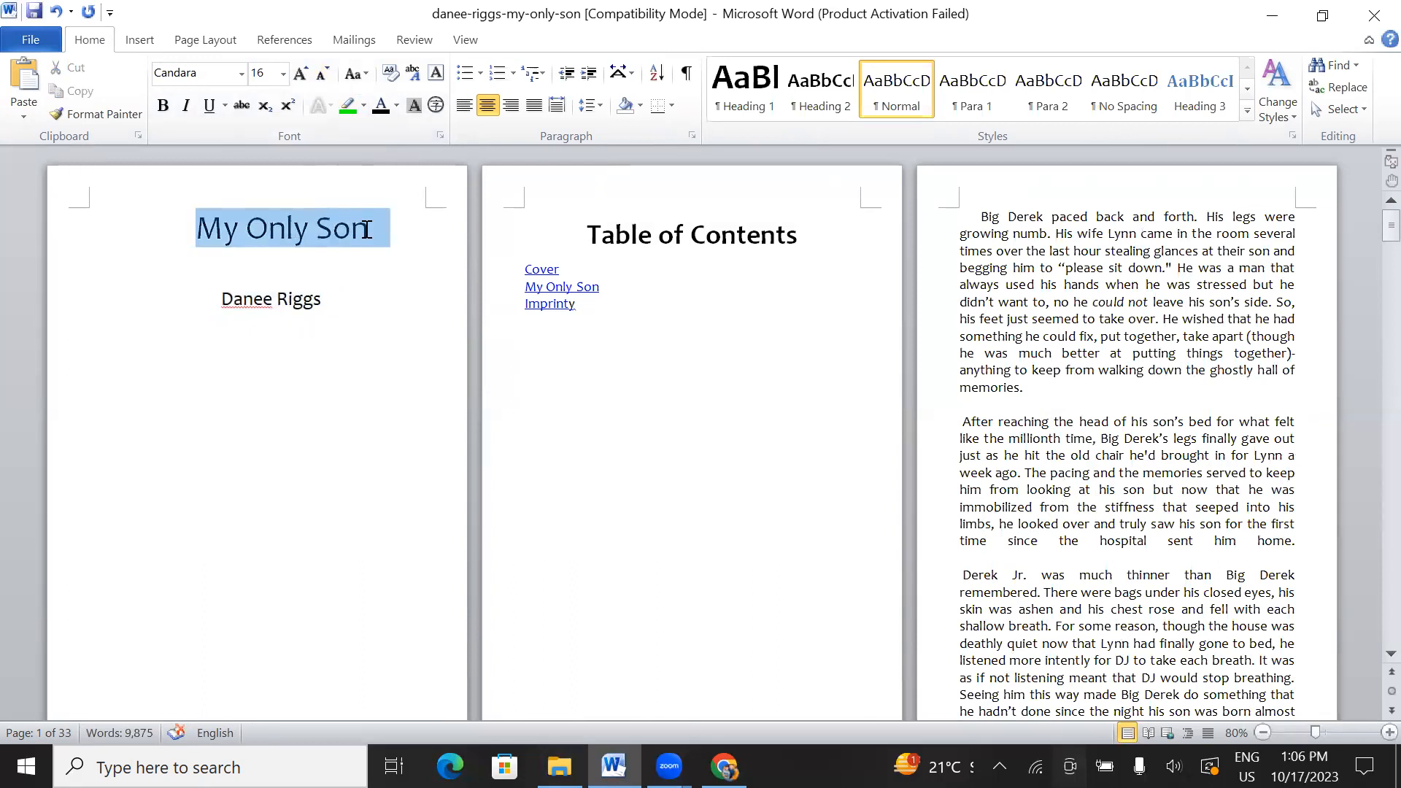
pyautogui.click(163, 107)
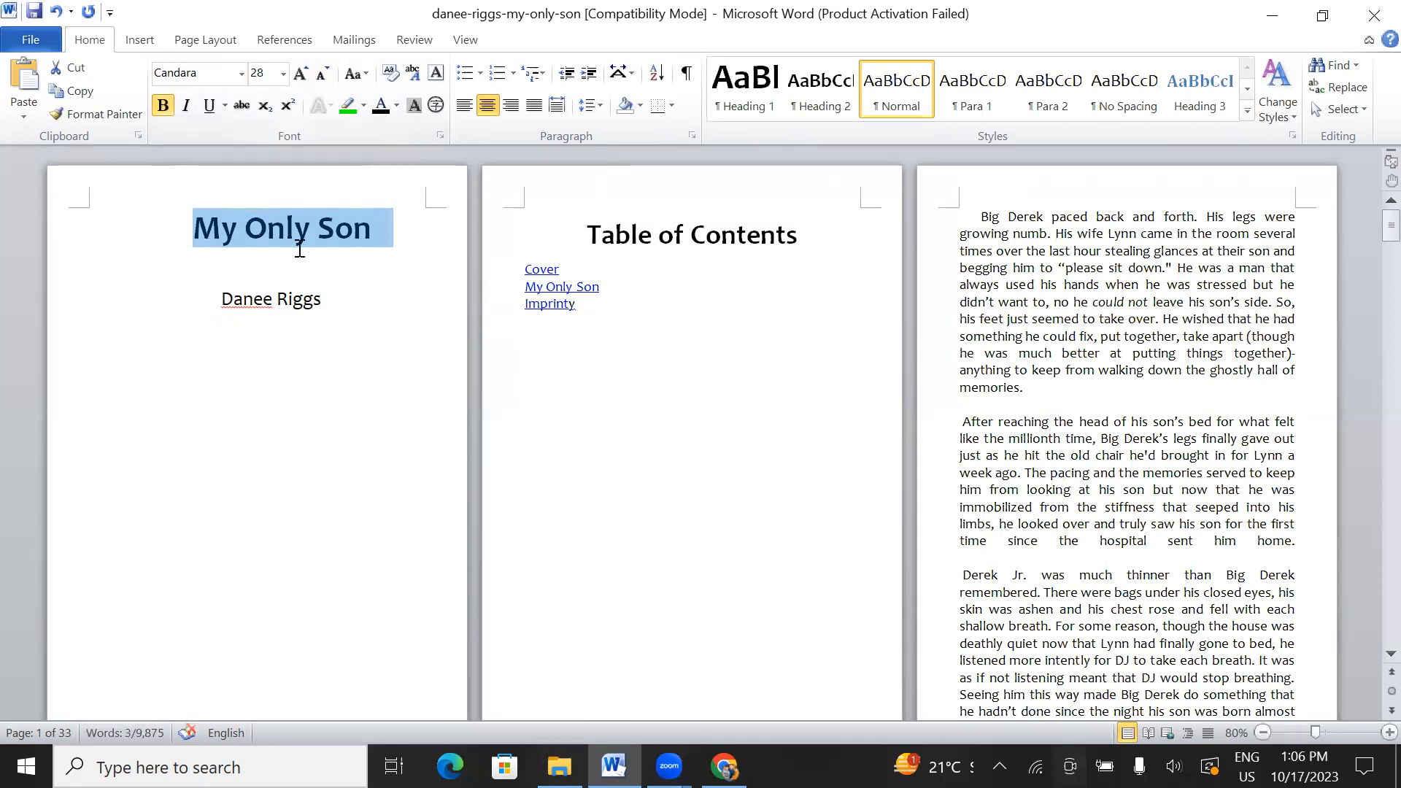
pyautogui.click(241, 74)
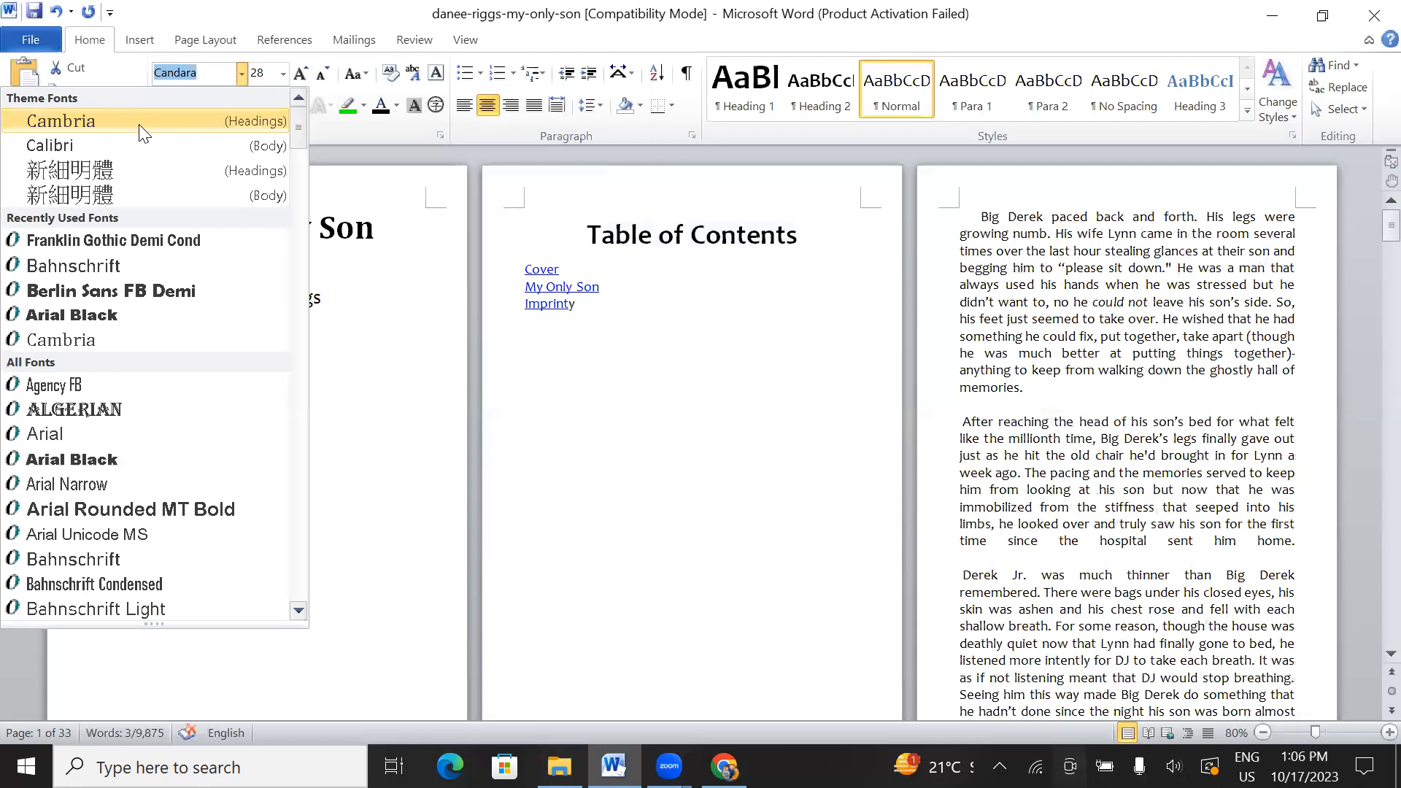
pyautogui.click(218, 121)
pyautogui.click(385, 313)
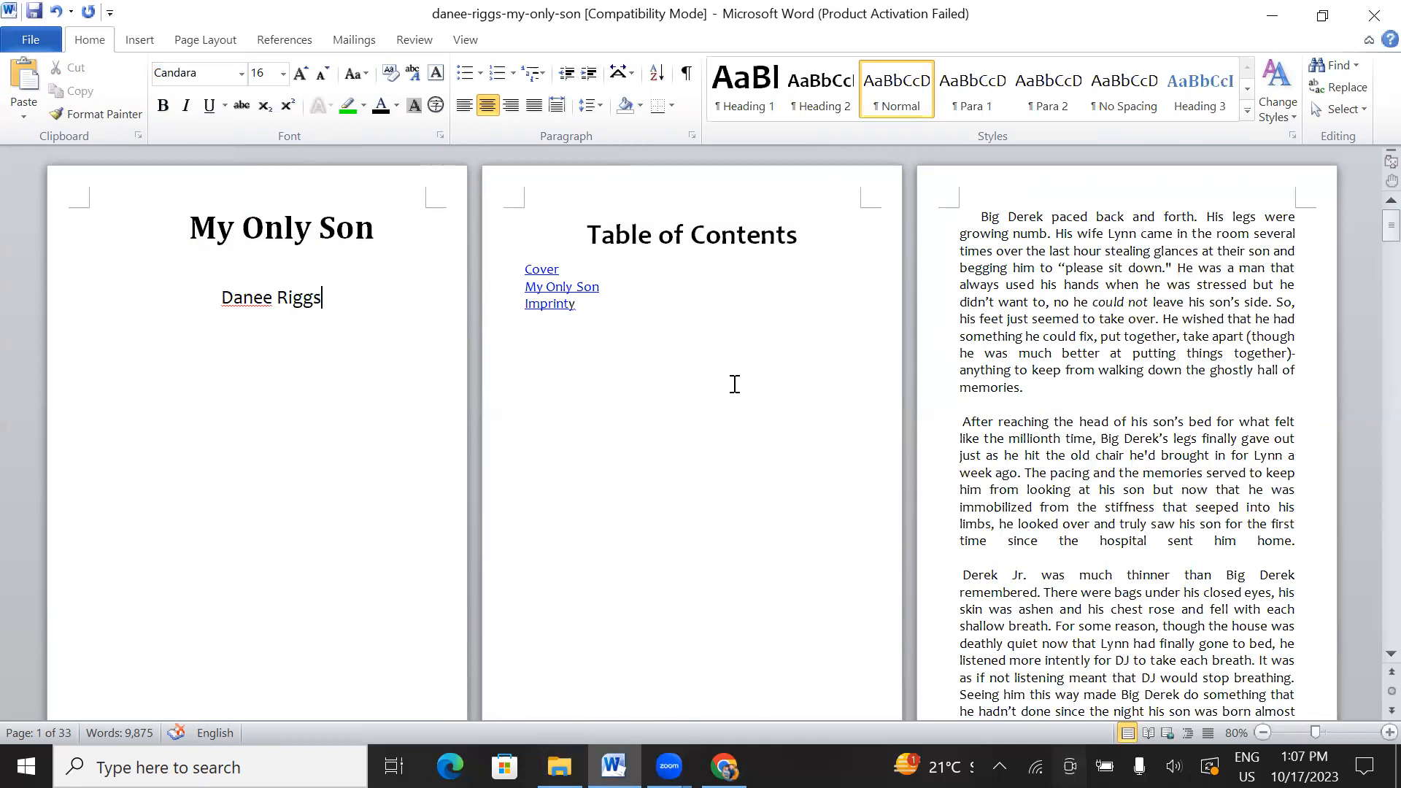
# Step: Set the font of the entire document to Cambria (Headings), keeping the existing font sizes
pyautogui.click(1338, 109)
pyautogui.click(1123, 133)
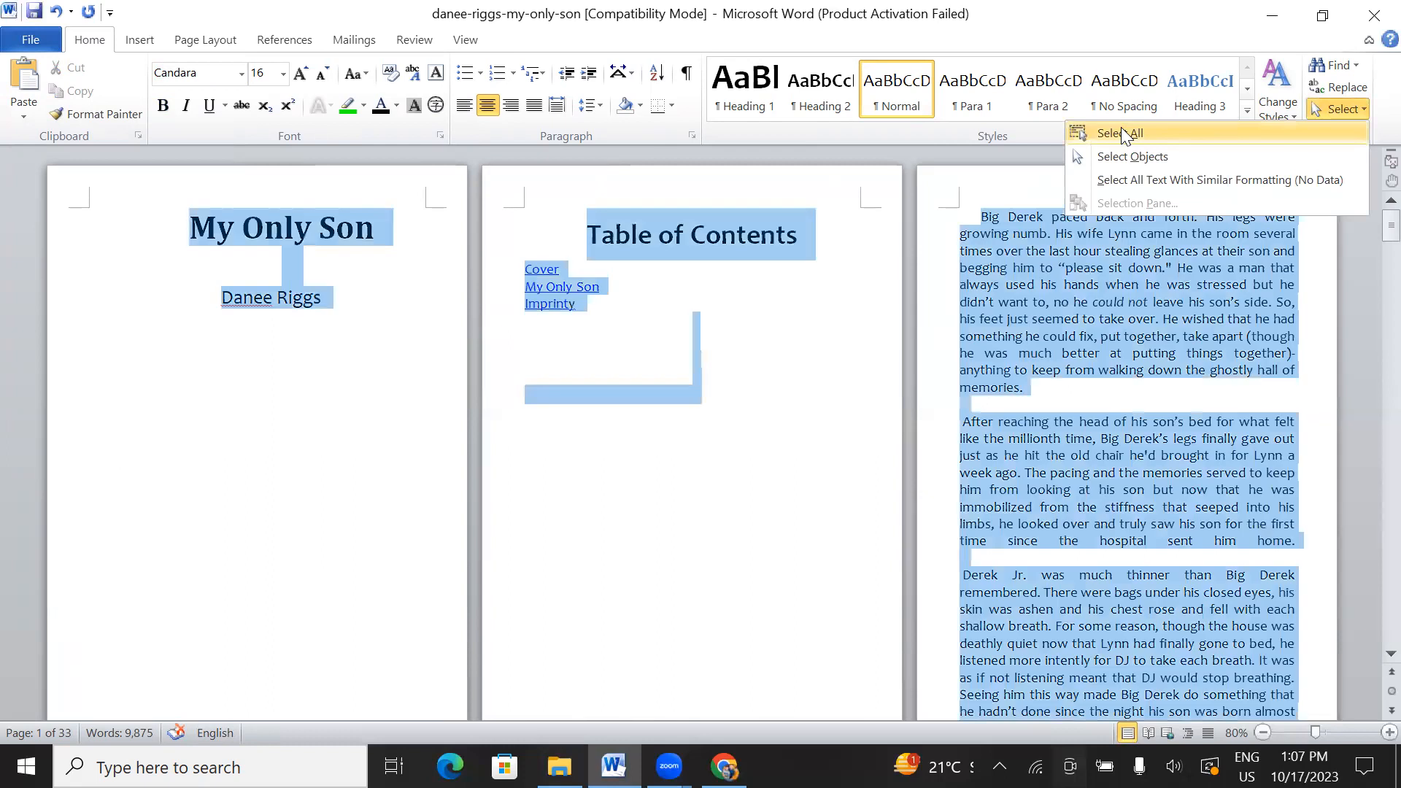
pyautogui.click(168, 64)
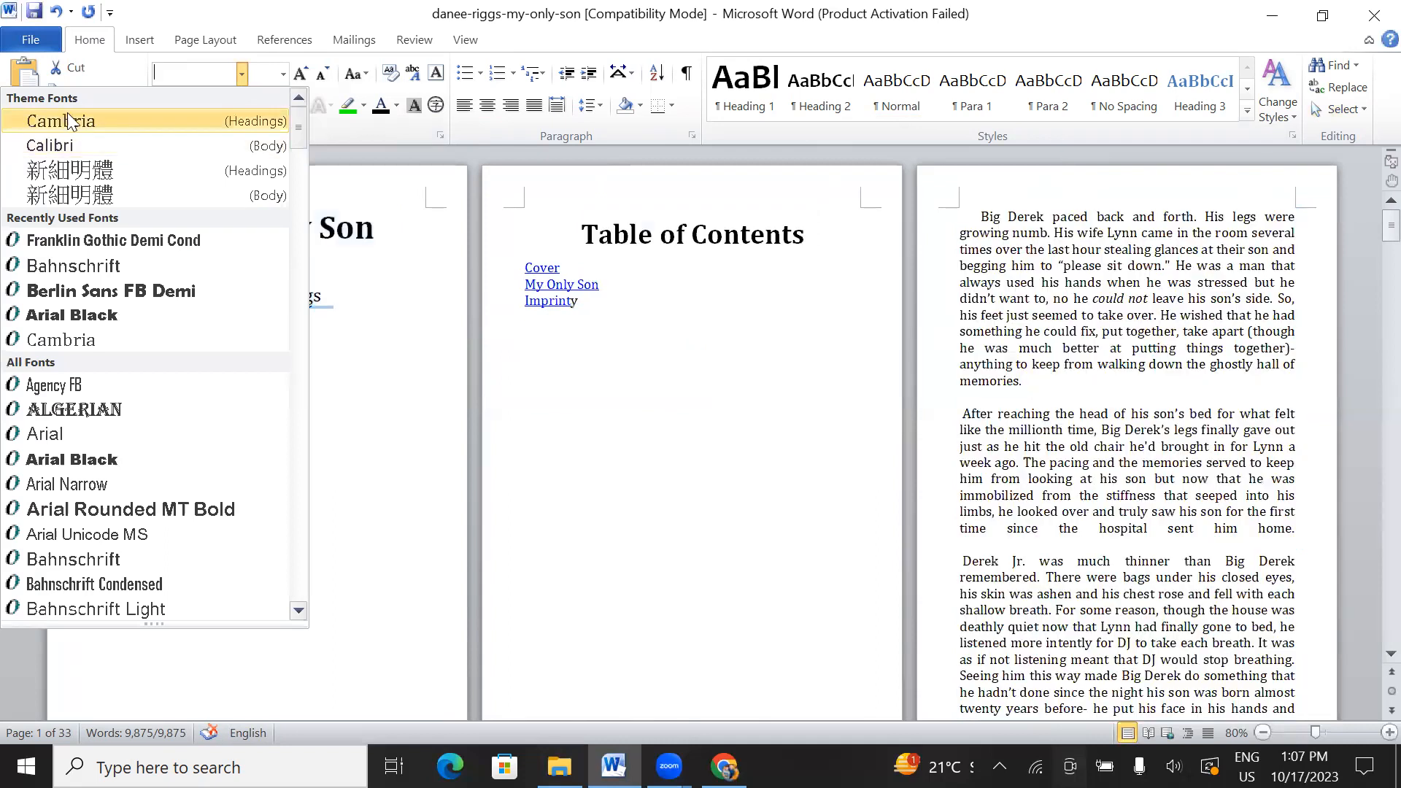
pyautogui.click(83, 116)
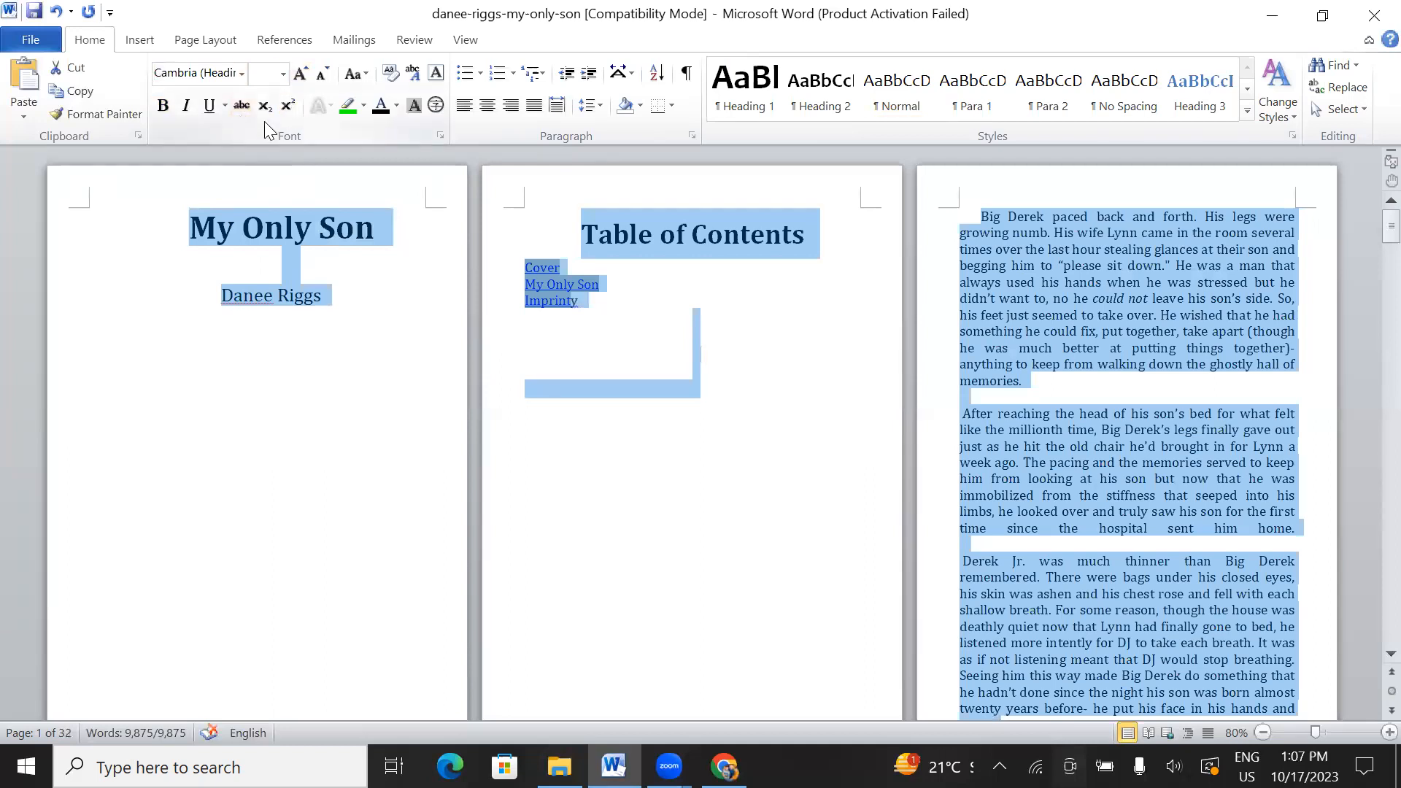
pyautogui.click(283, 73)
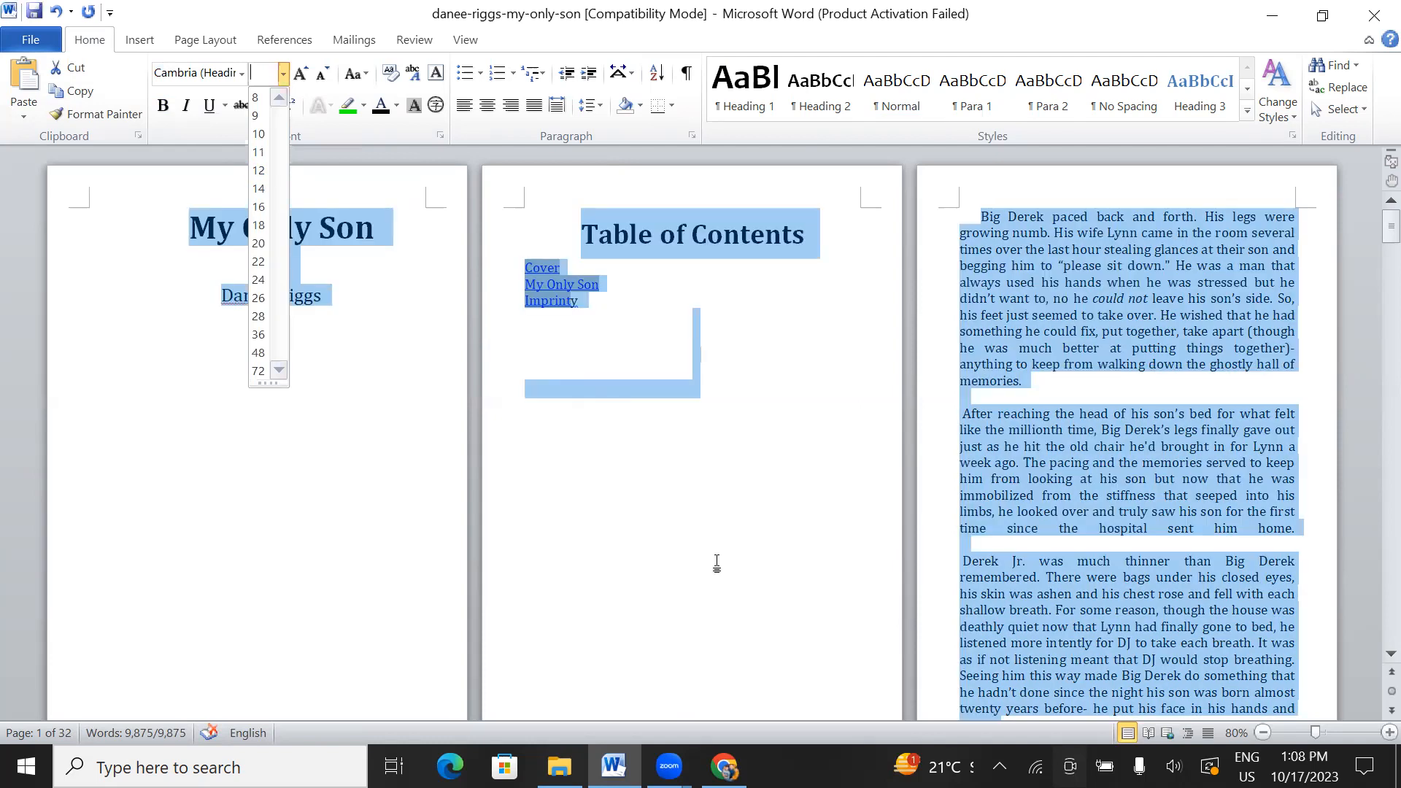
pyautogui.click(771, 471)
pyautogui.click(771, 471)
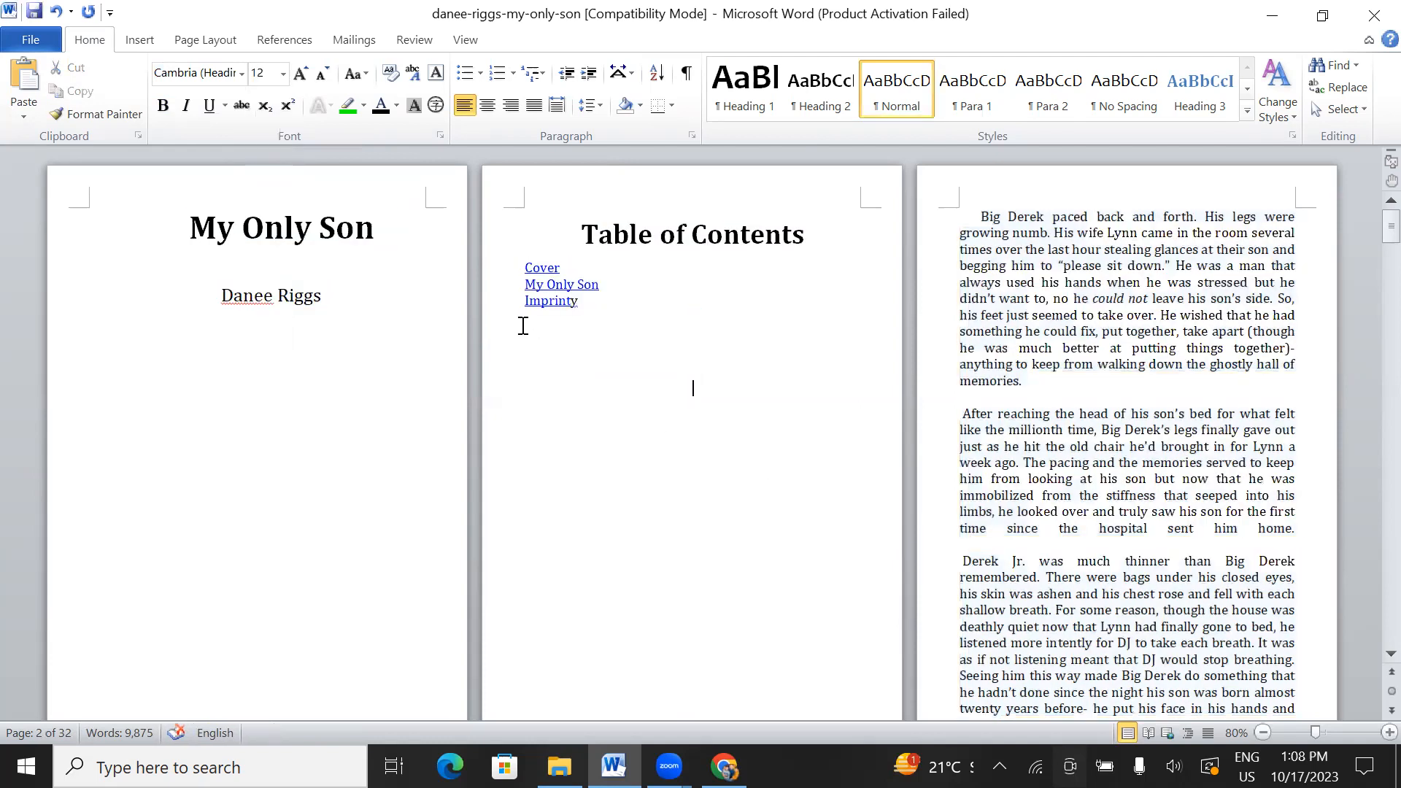
# Step: Examine the font across the story pages and return to the title page
pyautogui.scroll(-10, 722, 282)
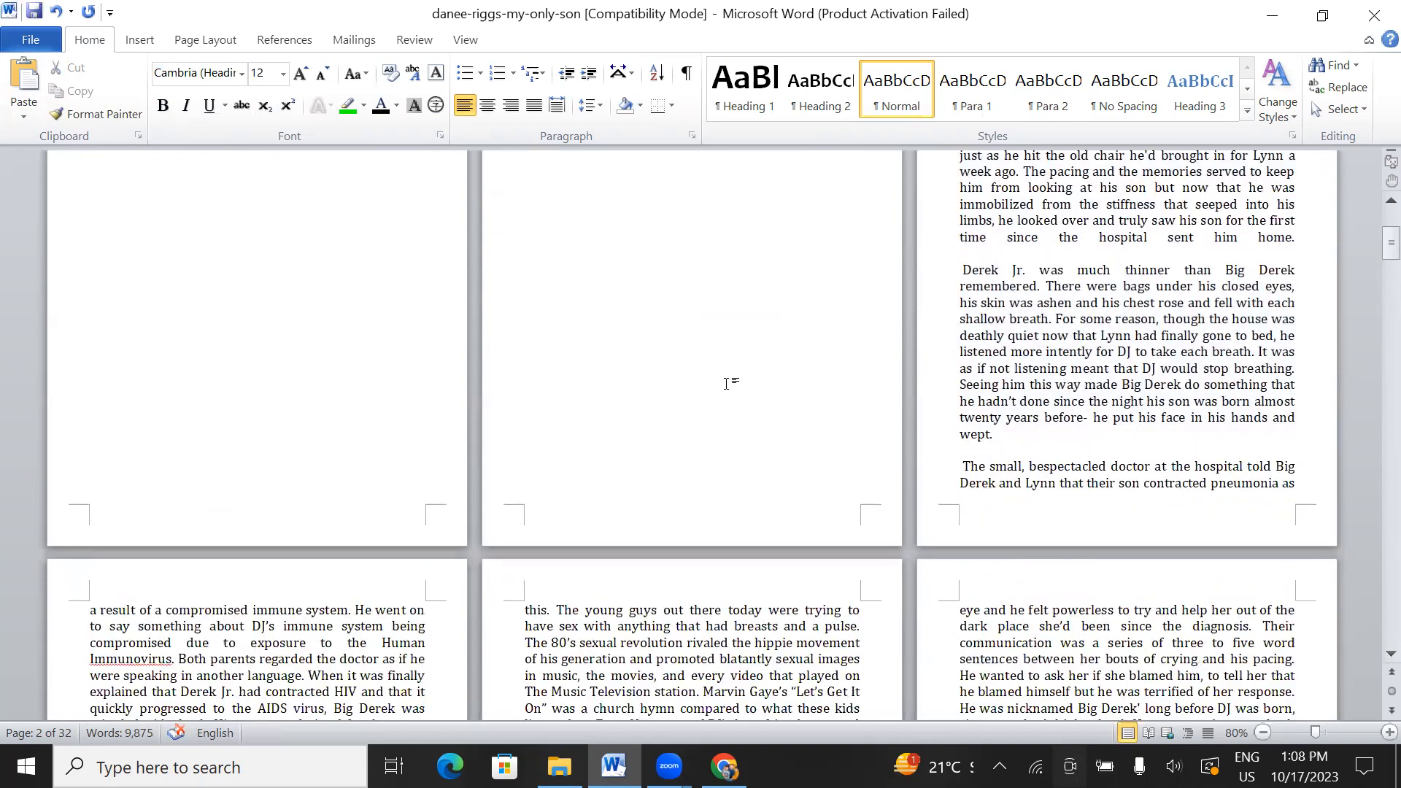
pyautogui.scroll(-1, 679, 375)
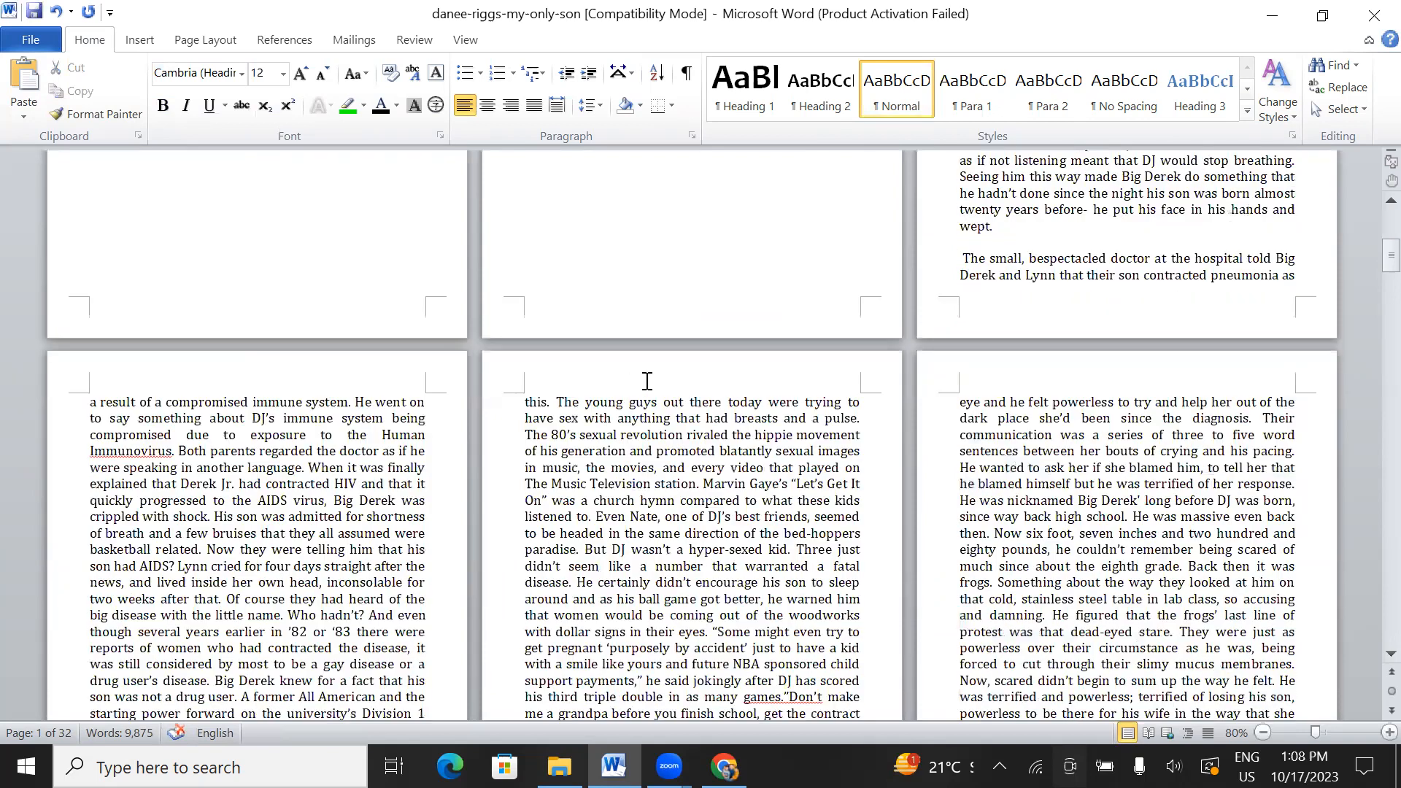
pyautogui.scroll(-10, 715, 417)
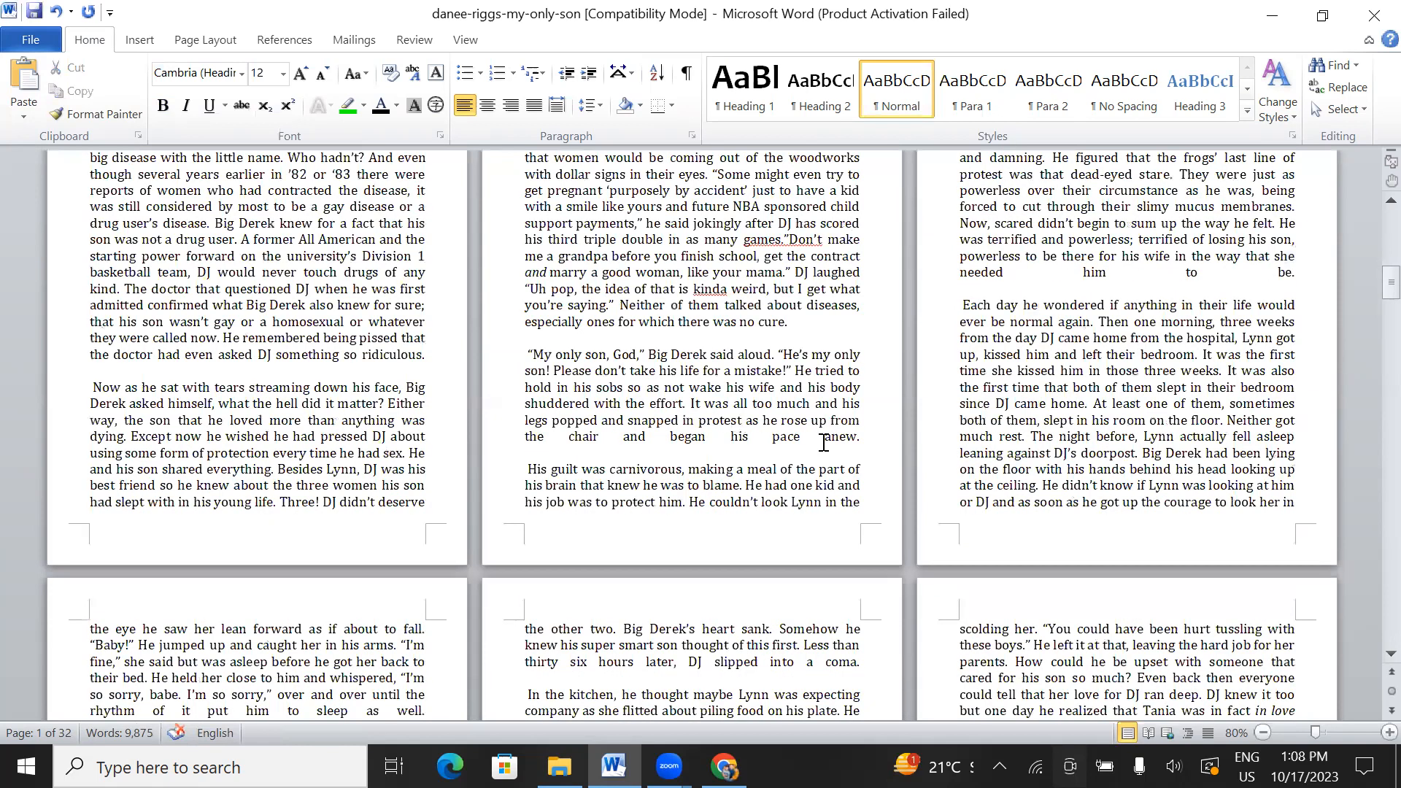
pyautogui.scroll(-15, 821, 449)
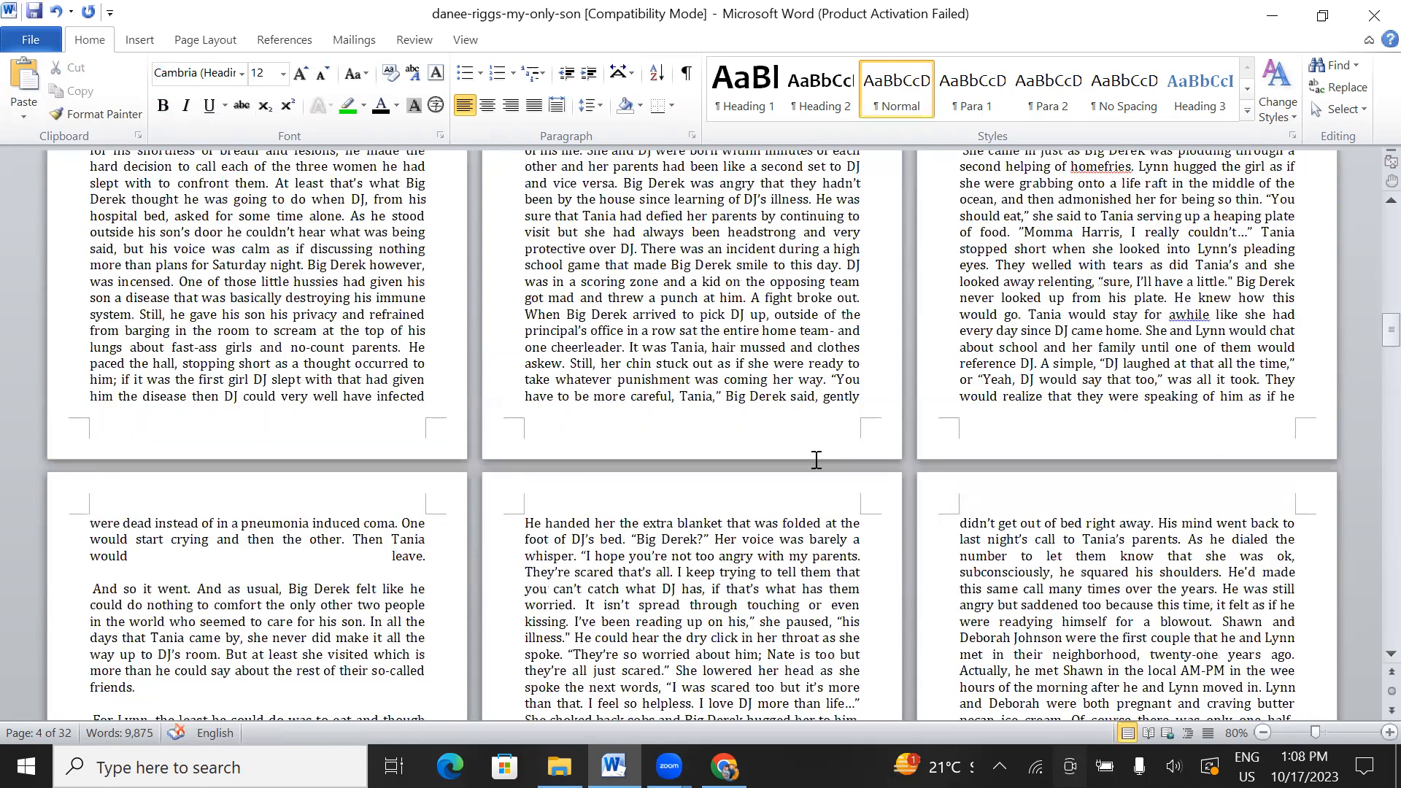
pyautogui.scroll(-6, 1369, 367)
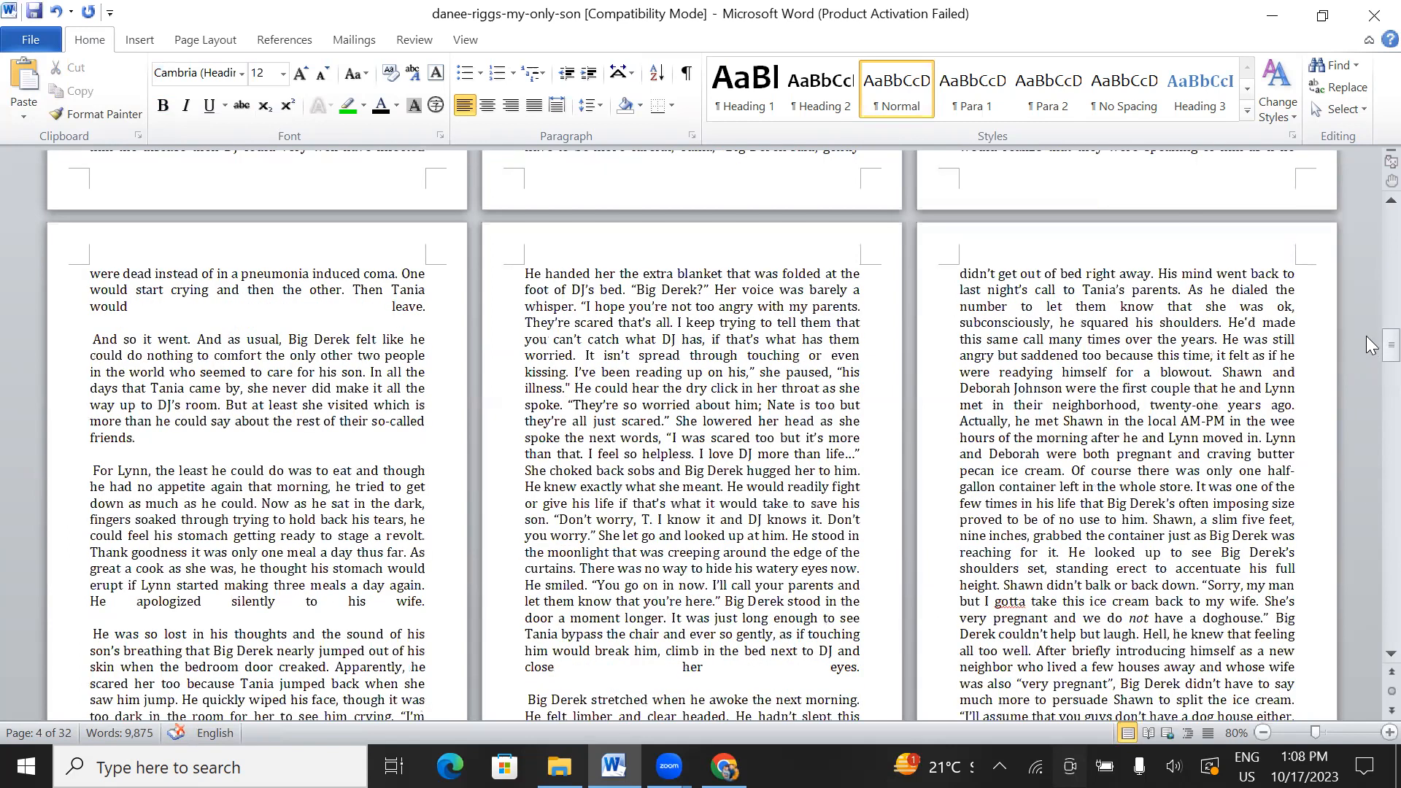
pyautogui.moveTo(1391, 344); pyautogui.dragTo(1367, 221)
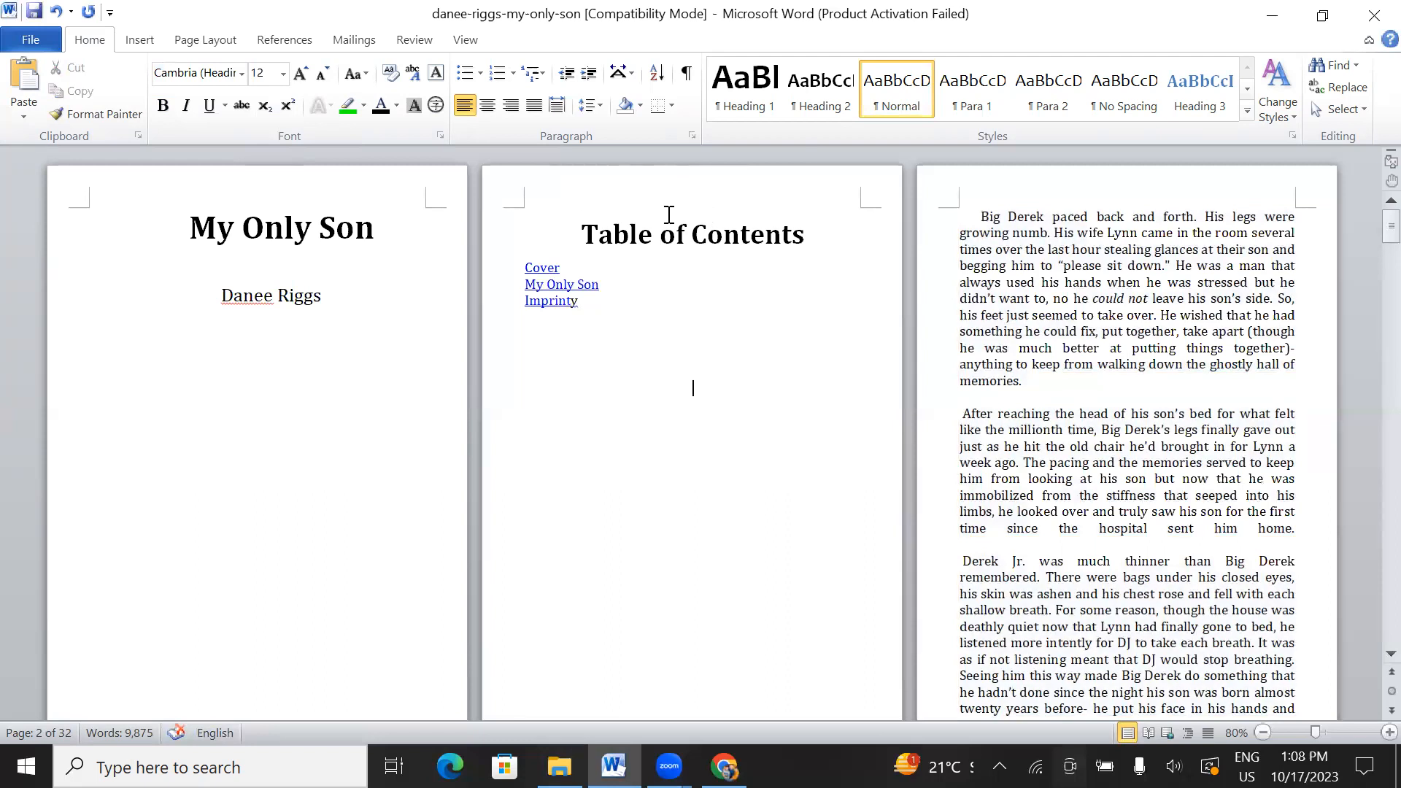
# Step: Insert the built-in Alphabet header with the document title in the manuscript
pyautogui.click(1343, 107)
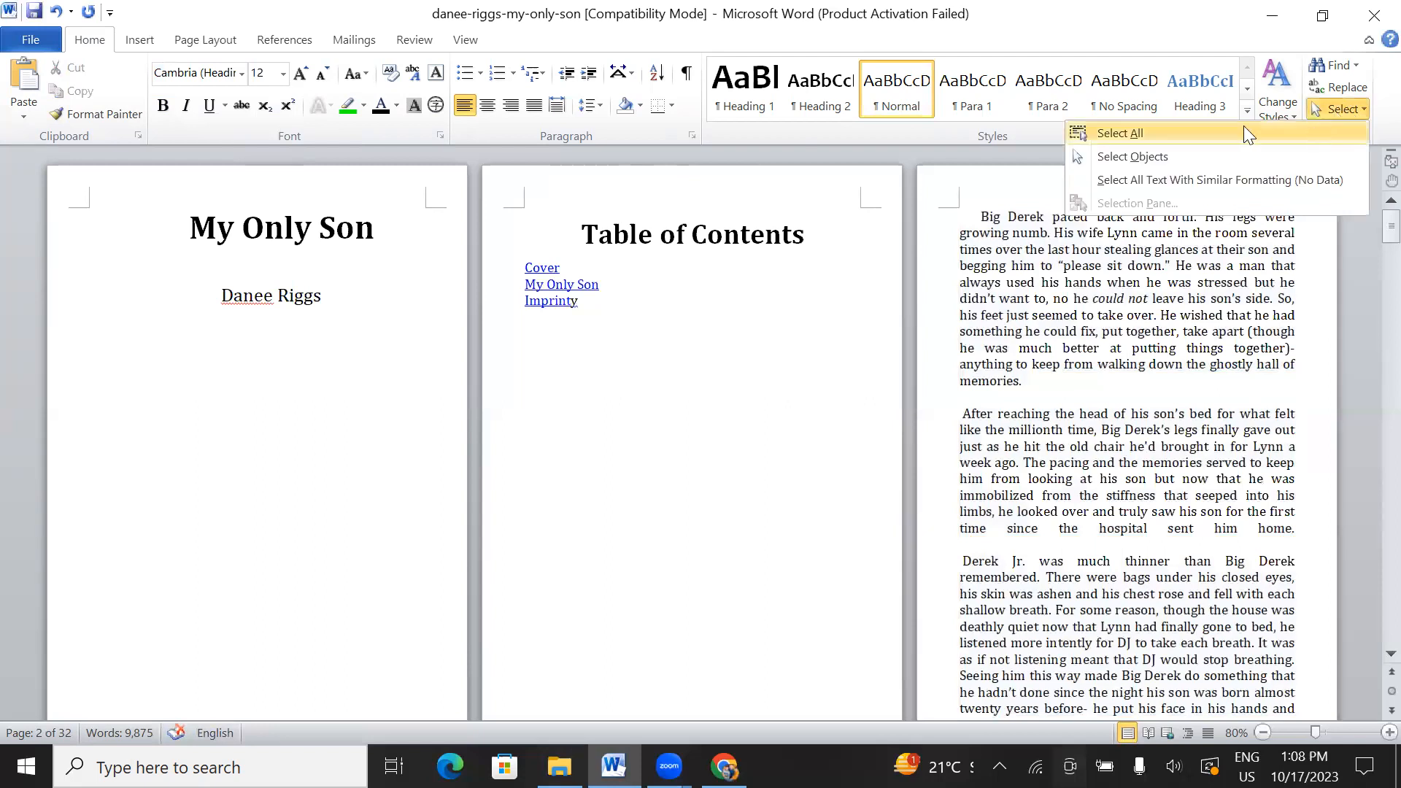
pyautogui.click(1188, 126)
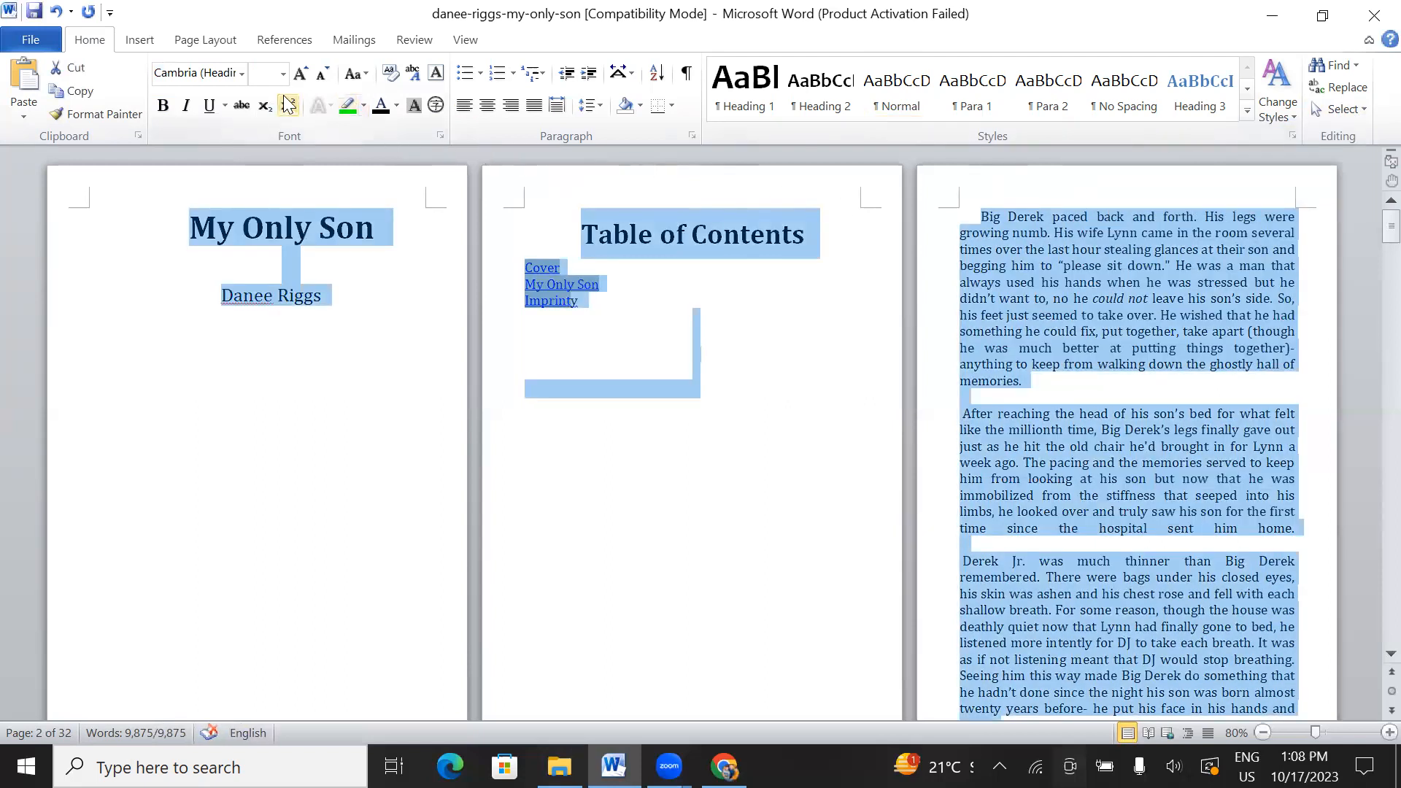
pyautogui.click(140, 41)
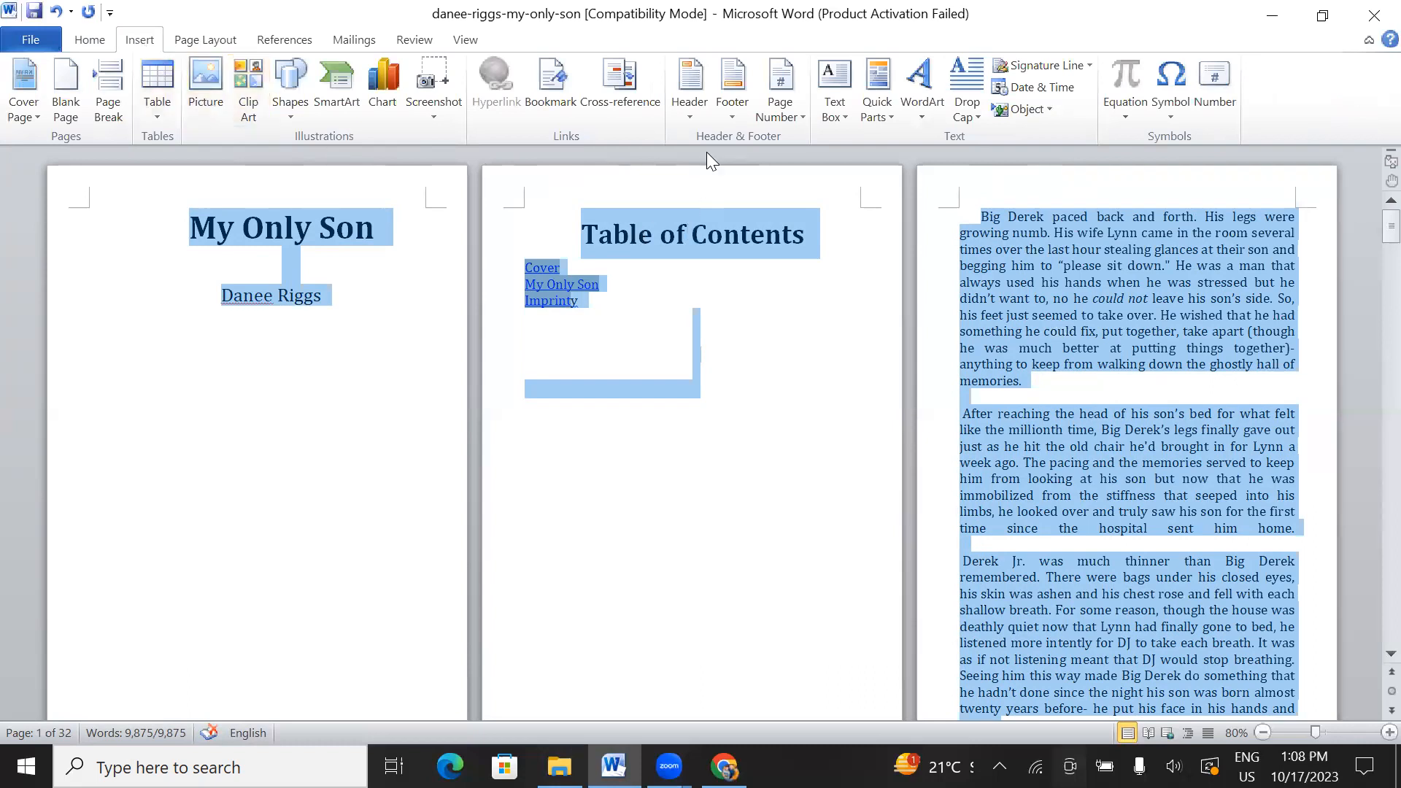
pyautogui.click(684, 105)
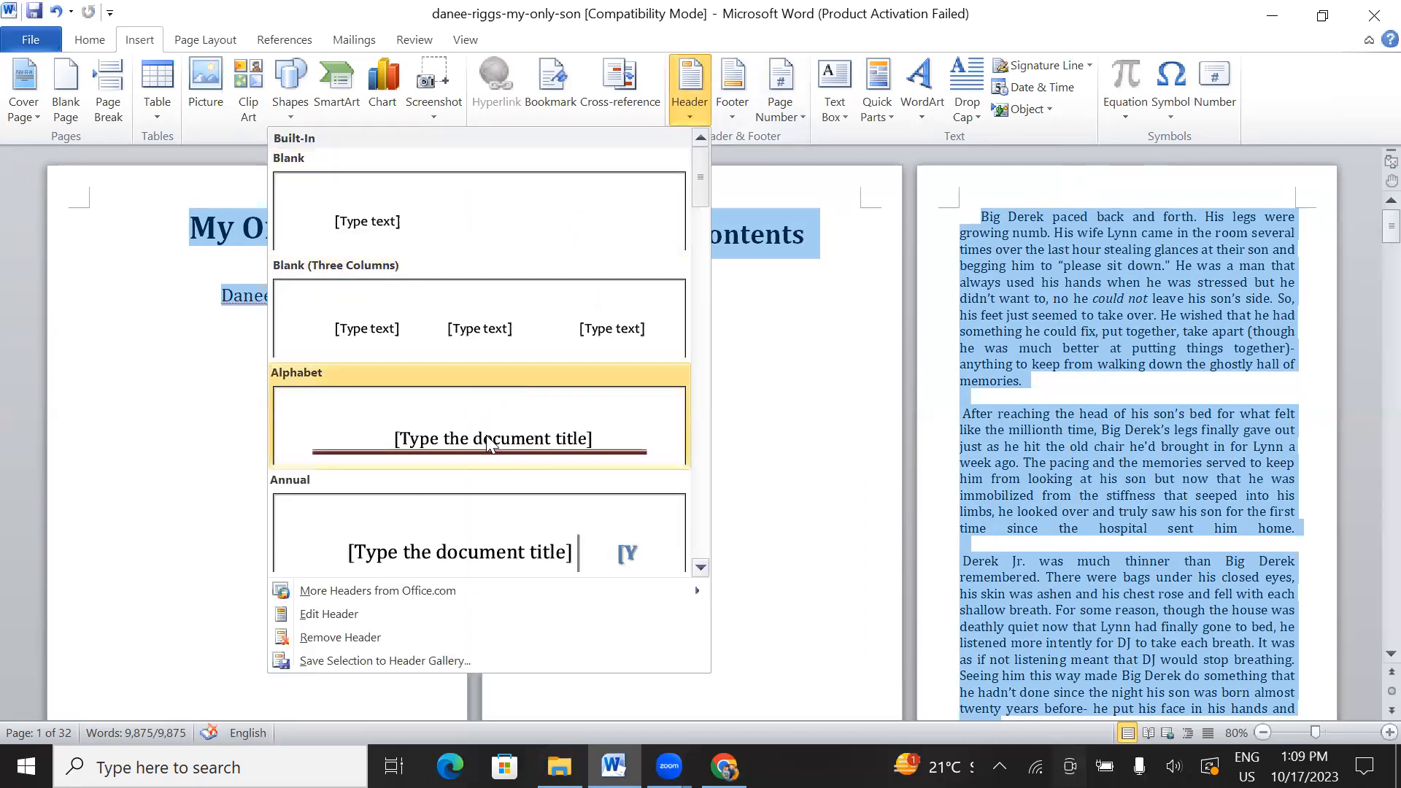
pyautogui.scroll(-3, 471, 385)
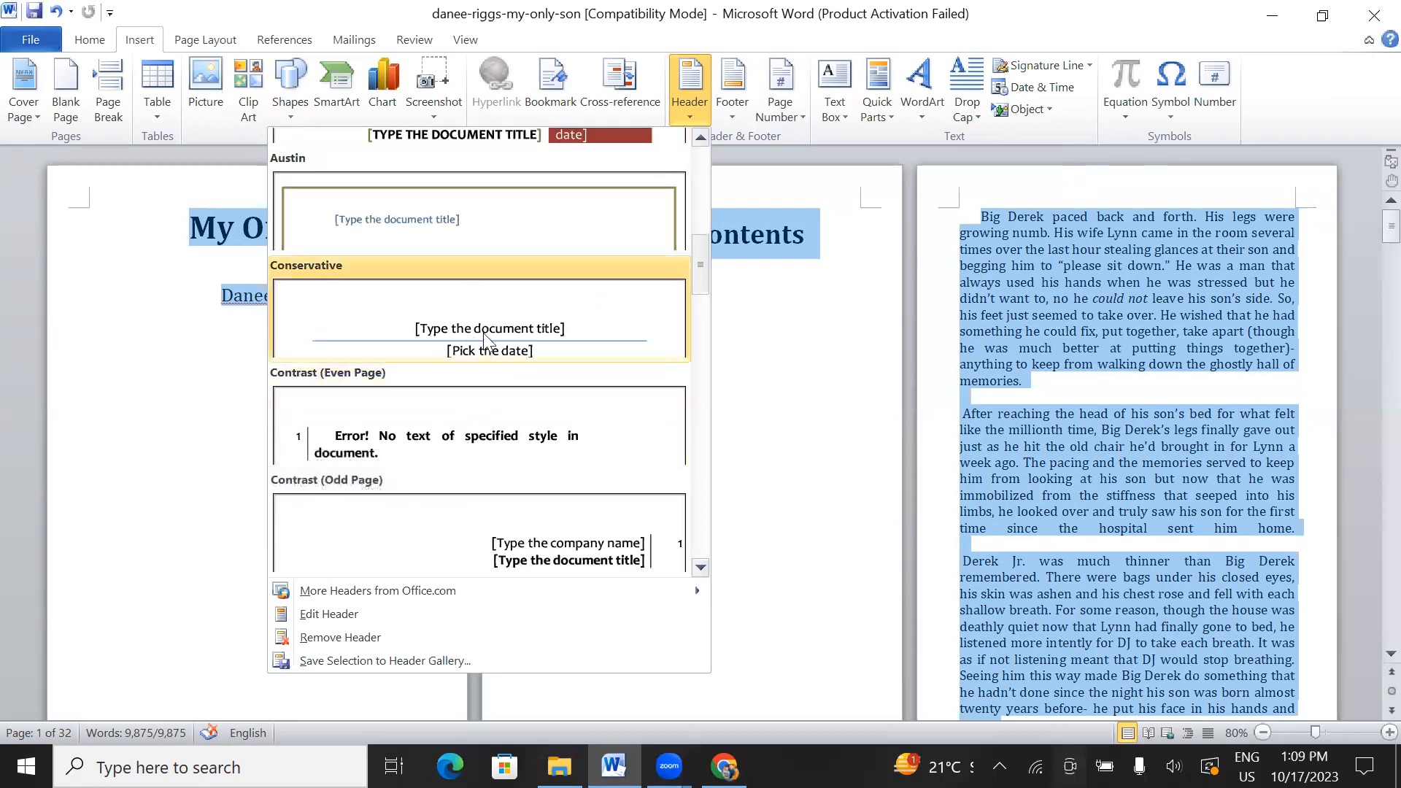
pyautogui.scroll(3, 483, 333)
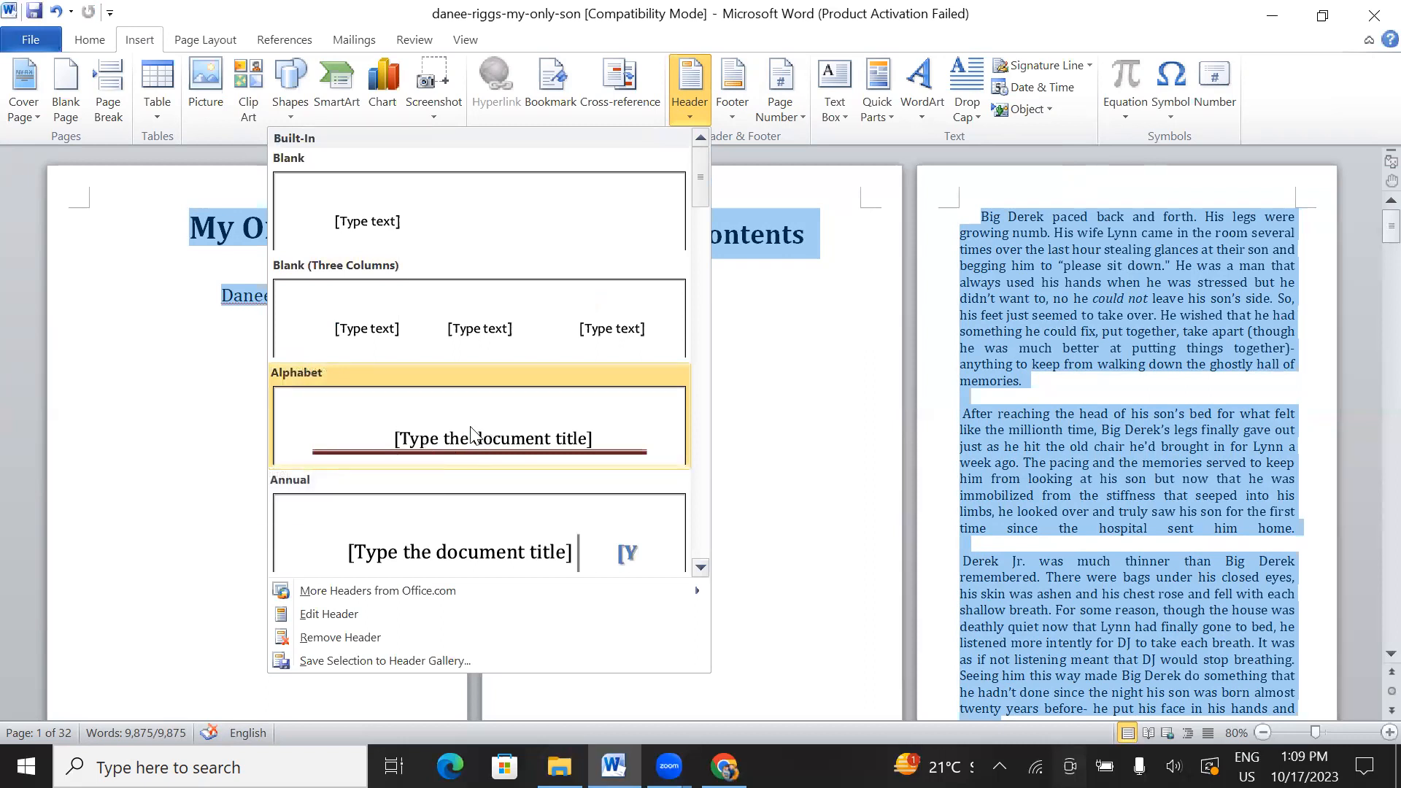
pyautogui.click(467, 451)
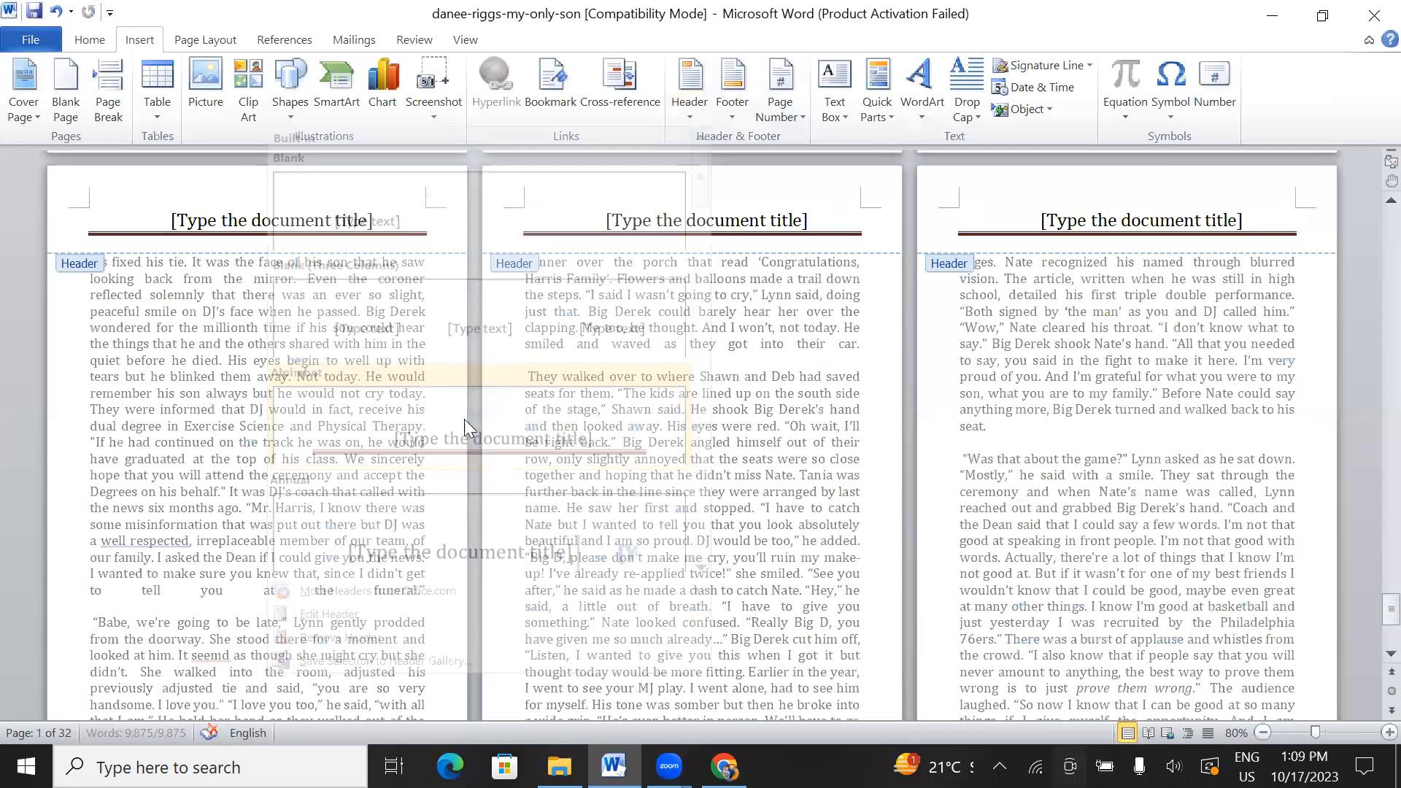
# Step: Examine the title in the page headers, leave header editing, and check the header across the story pages
pyautogui.doubleClick(801, 204)
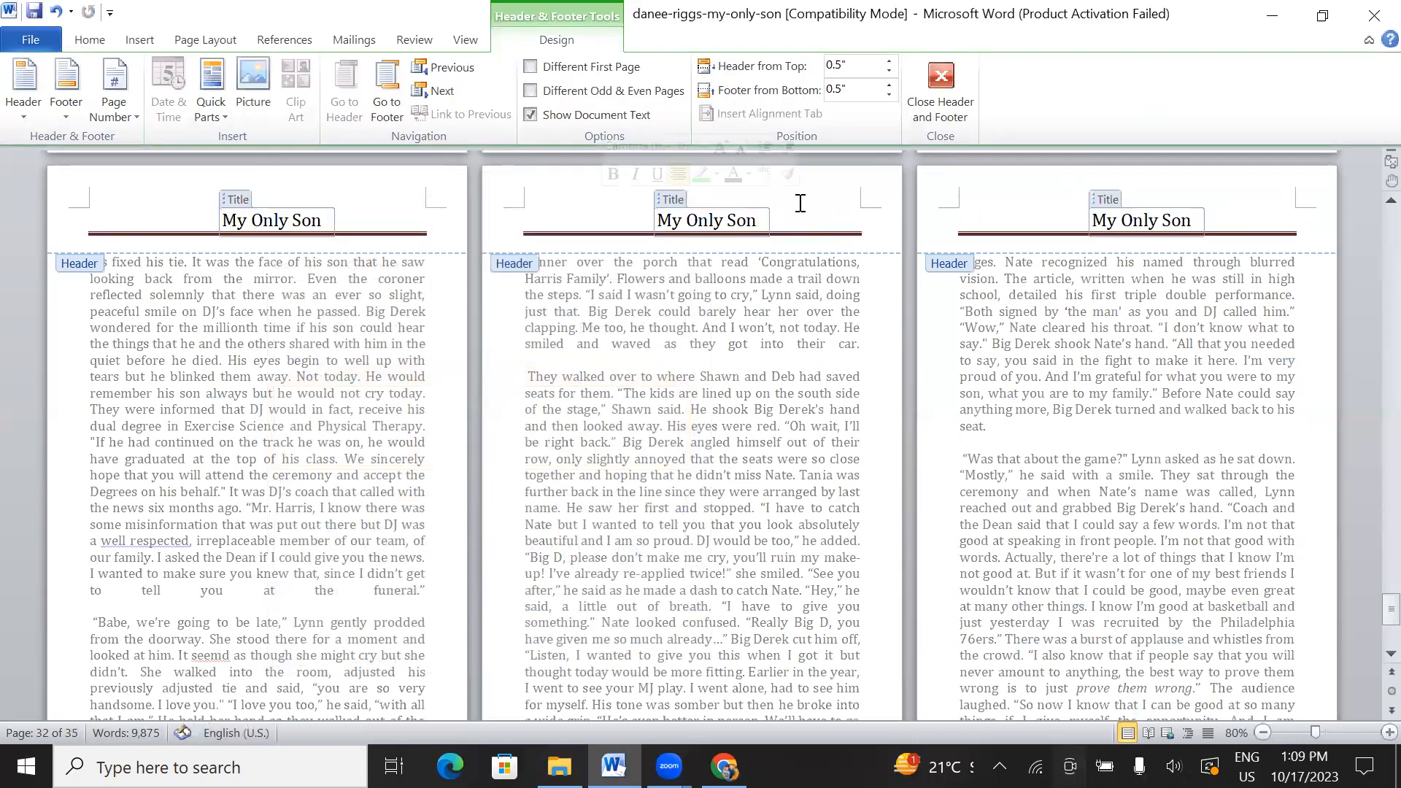
pyautogui.tripleClick(799, 204)
pyautogui.scroll(4, 382, 188)
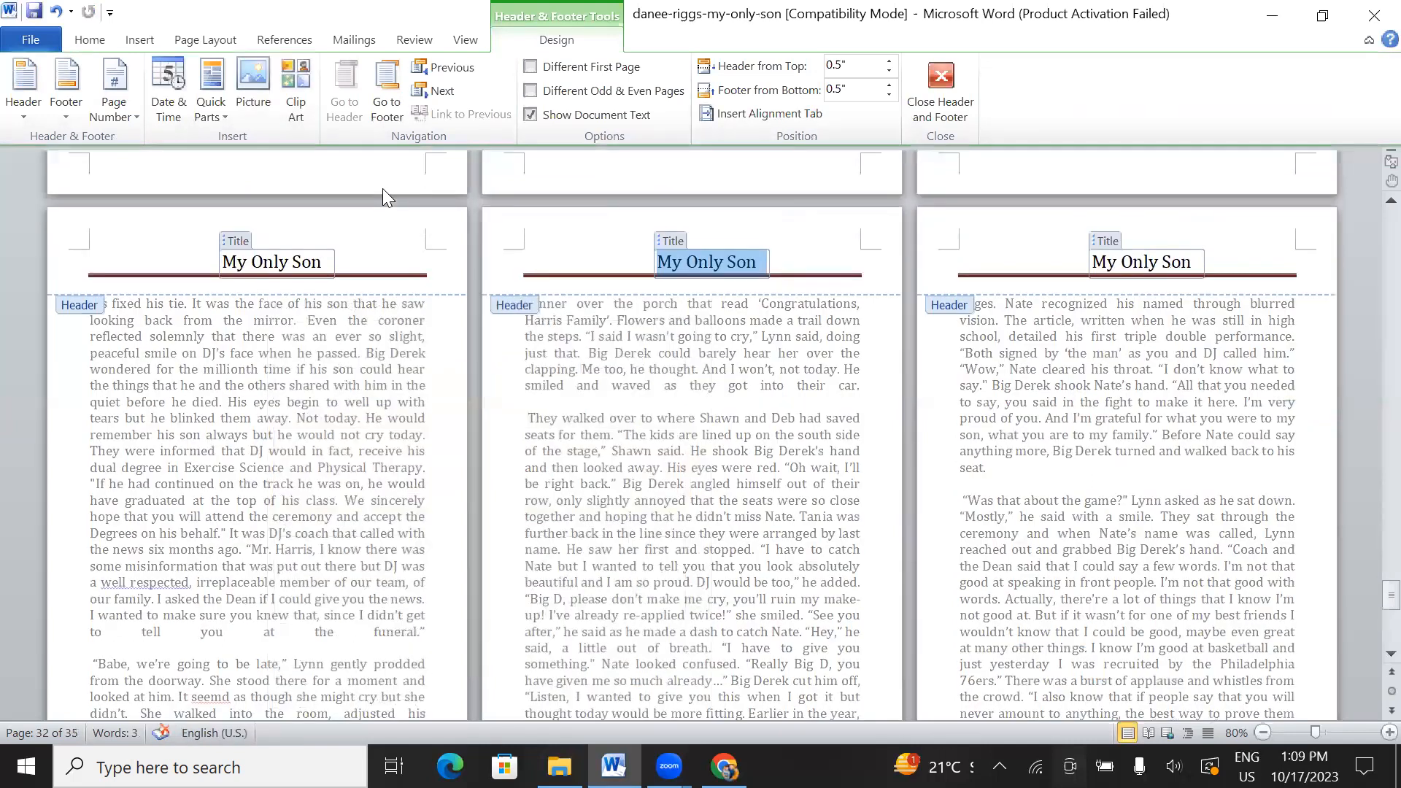
pyautogui.moveTo(1366, 586); pyautogui.dragTo(1366, 225)
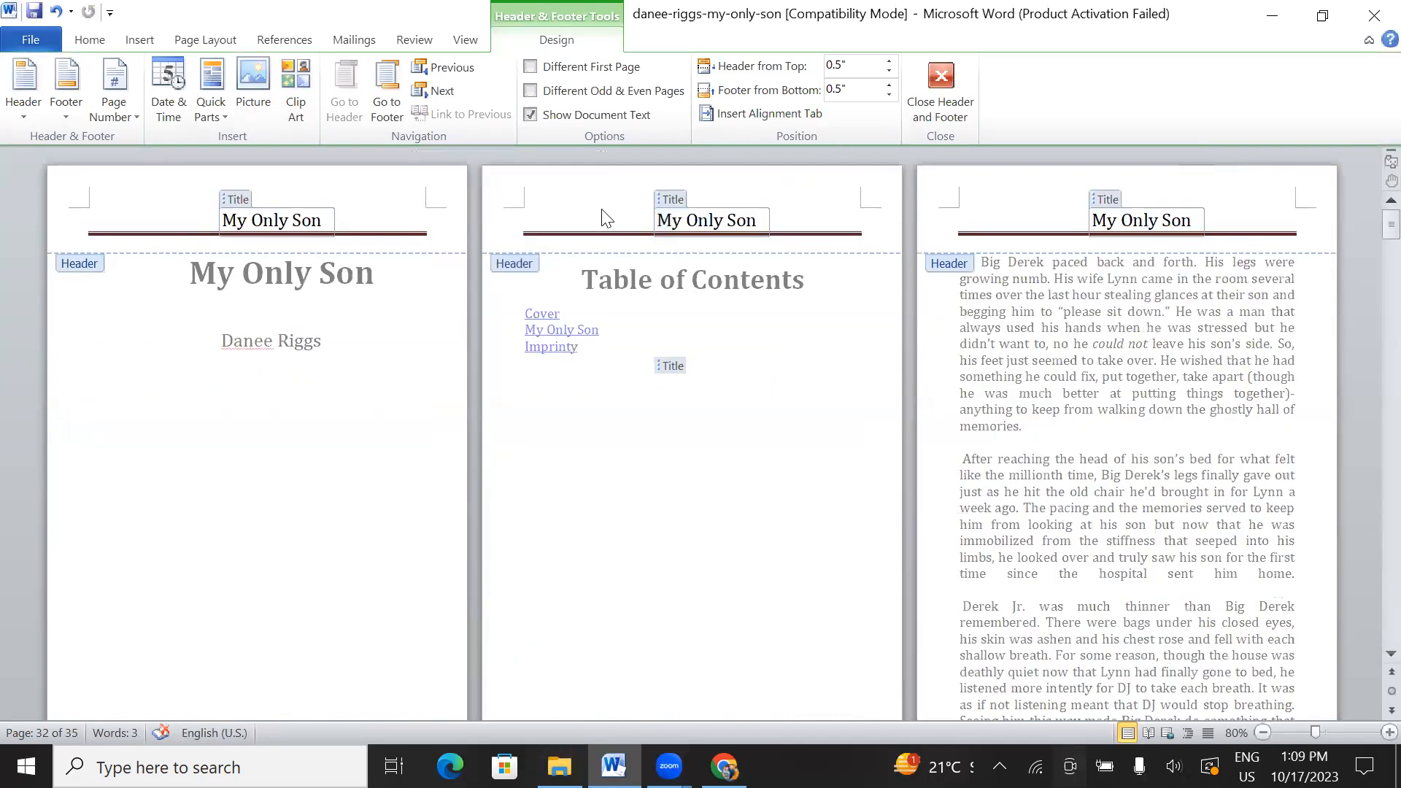
pyautogui.doubleClick(245, 484)
pyautogui.hotkey('ctrl', 'a')
pyautogui.click(788, 477)
pyautogui.scroll(-9, 1120, 329)
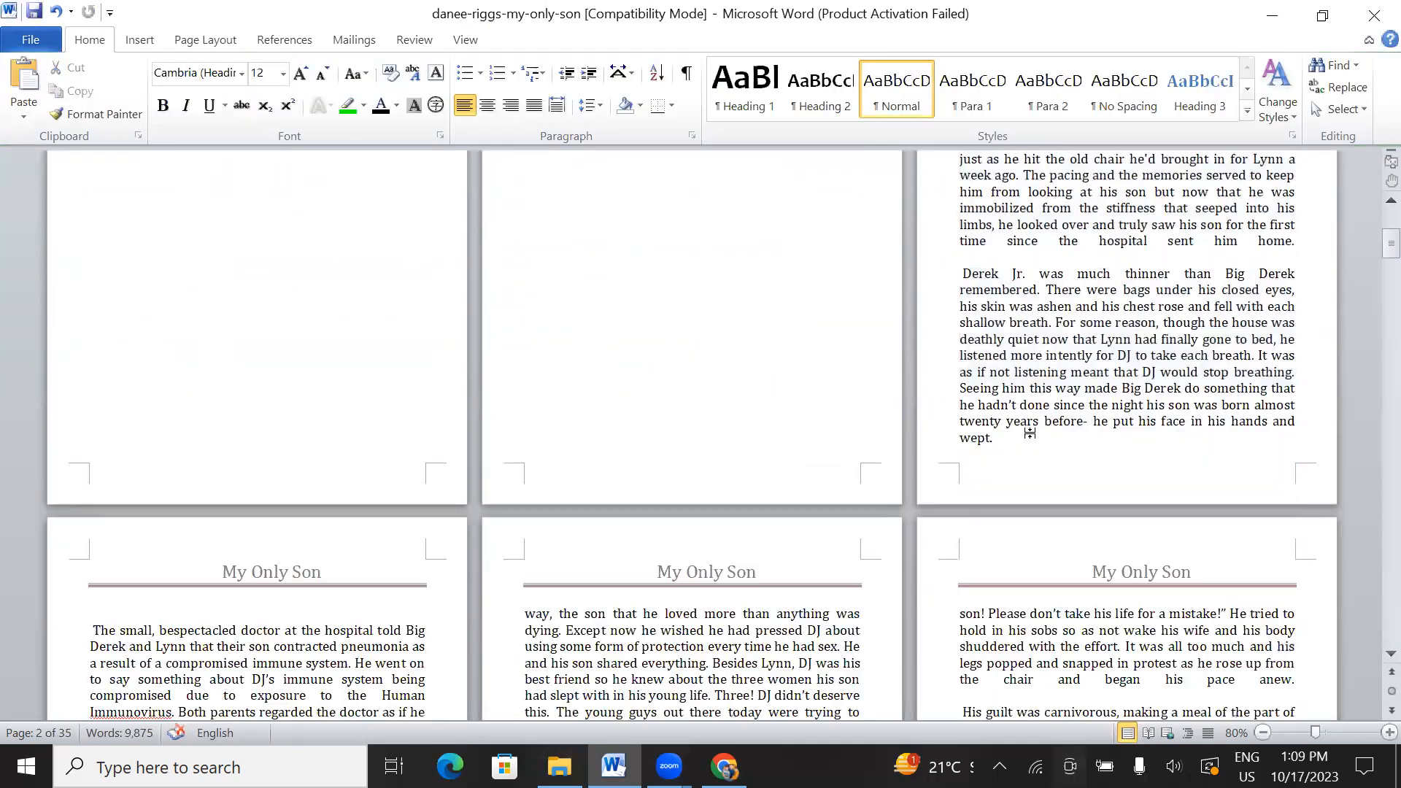
pyautogui.scroll(-5, 219, 307)
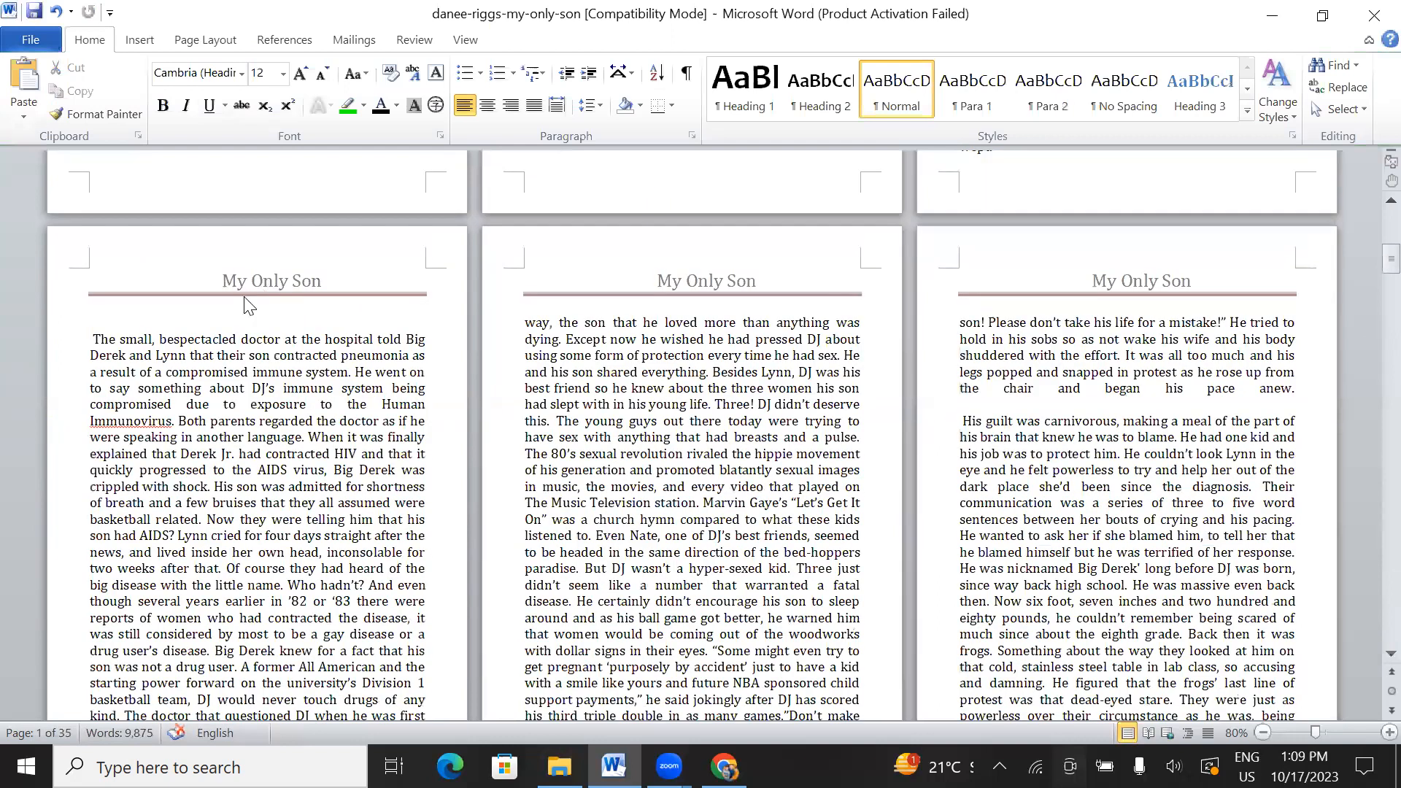
# Step: Review the running title and text layout through the story pages, returning to the title page and table of contents
pyautogui.scroll(-3, 738, 373)
pyautogui.scroll(-3, 745, 394)
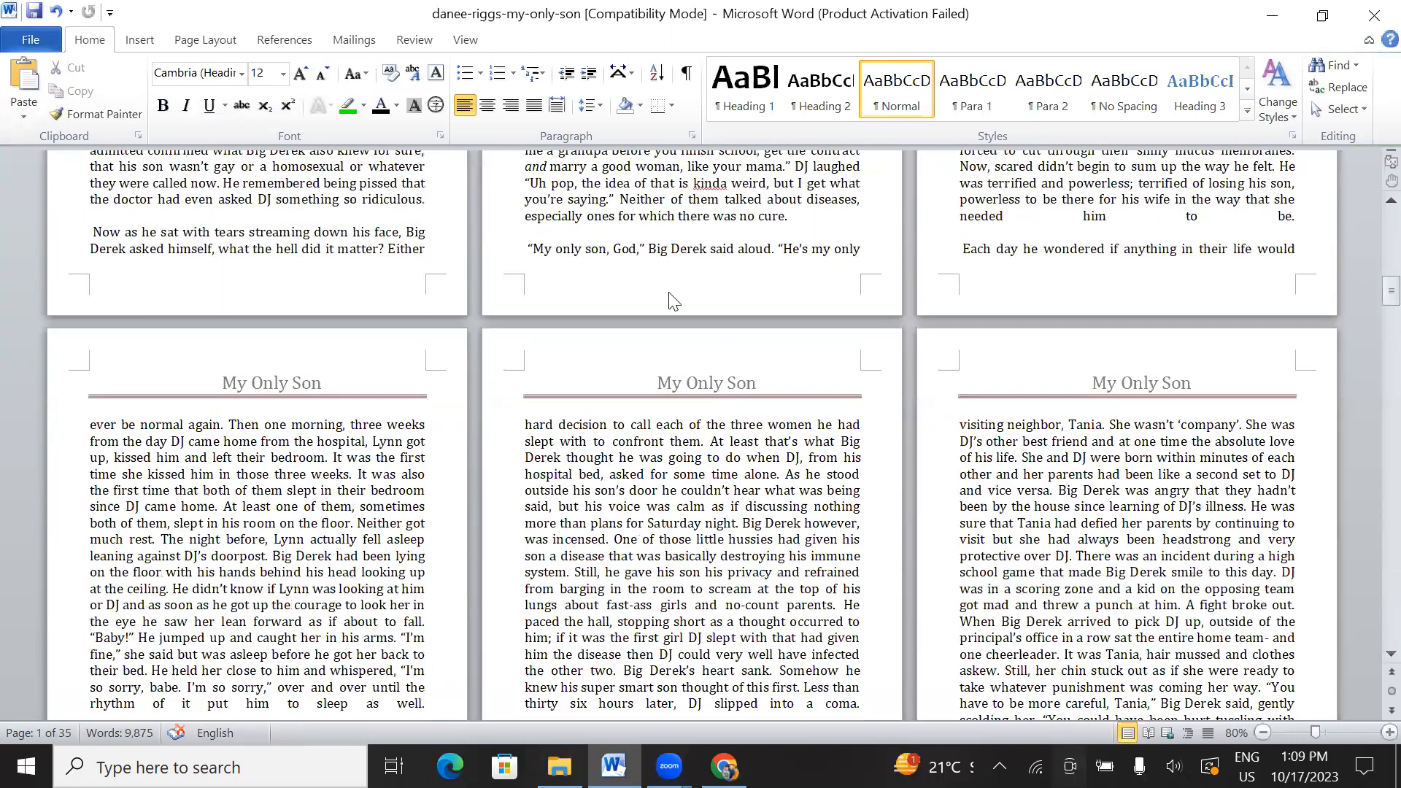
pyautogui.scroll(-3, 768, 361)
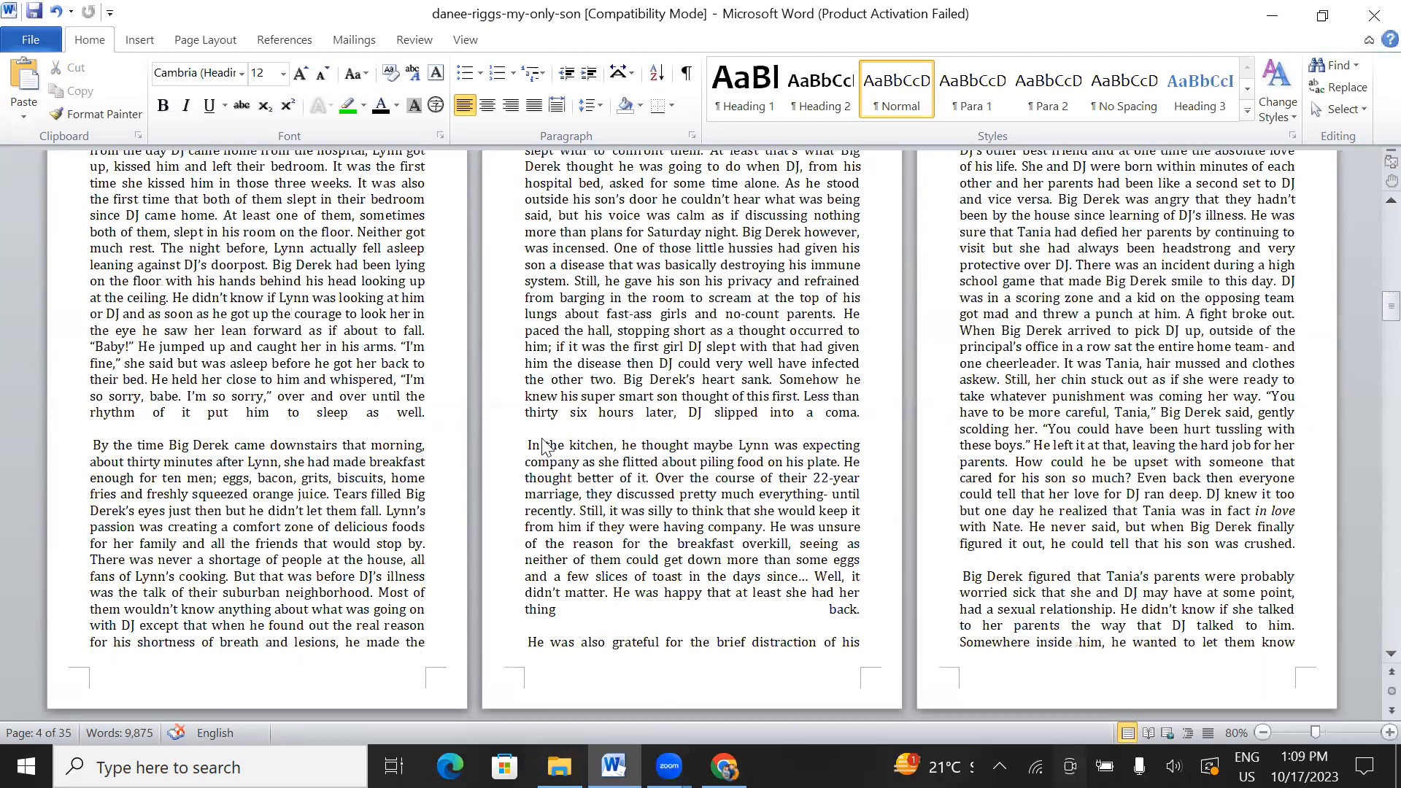
pyautogui.scroll(-3, 768, 372)
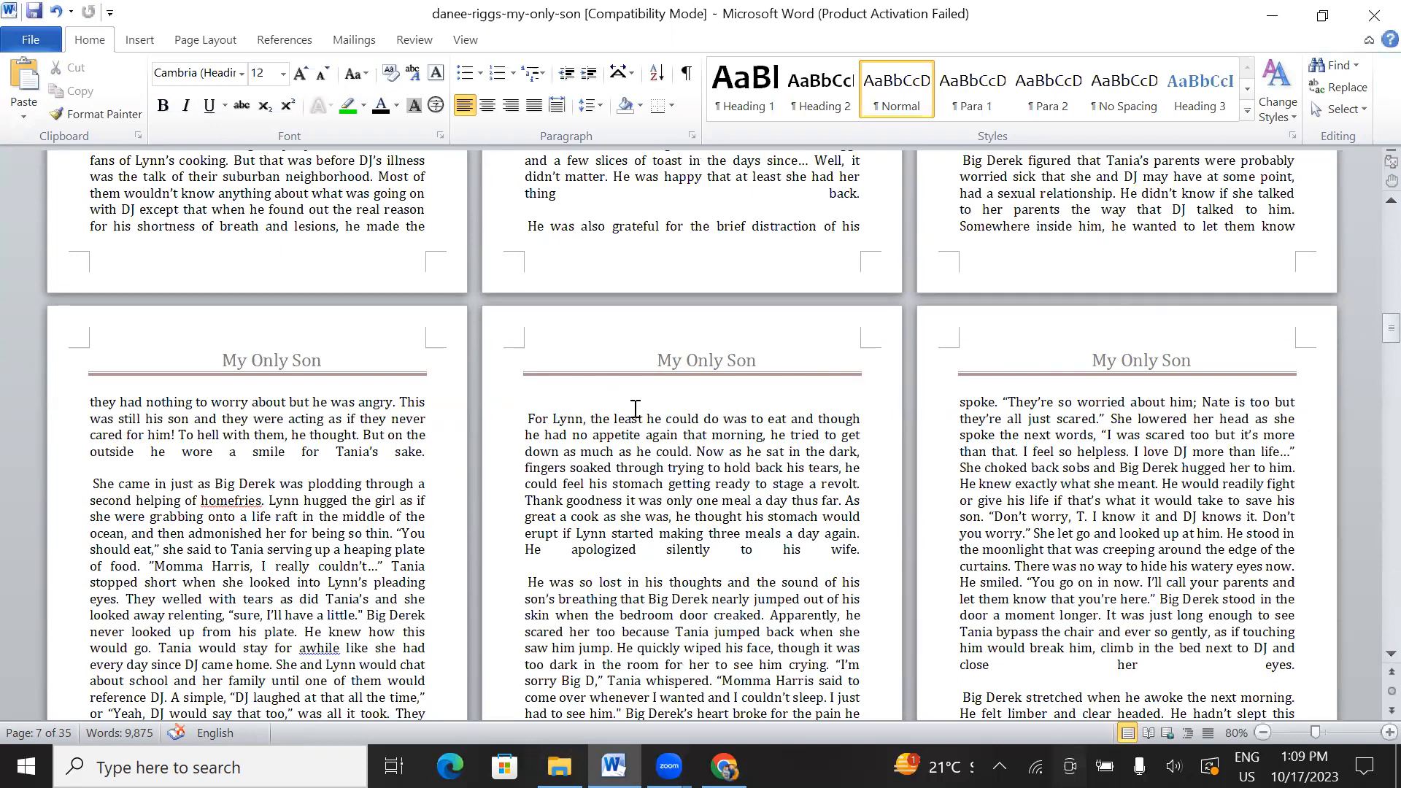
pyautogui.scroll(10, 677, 416)
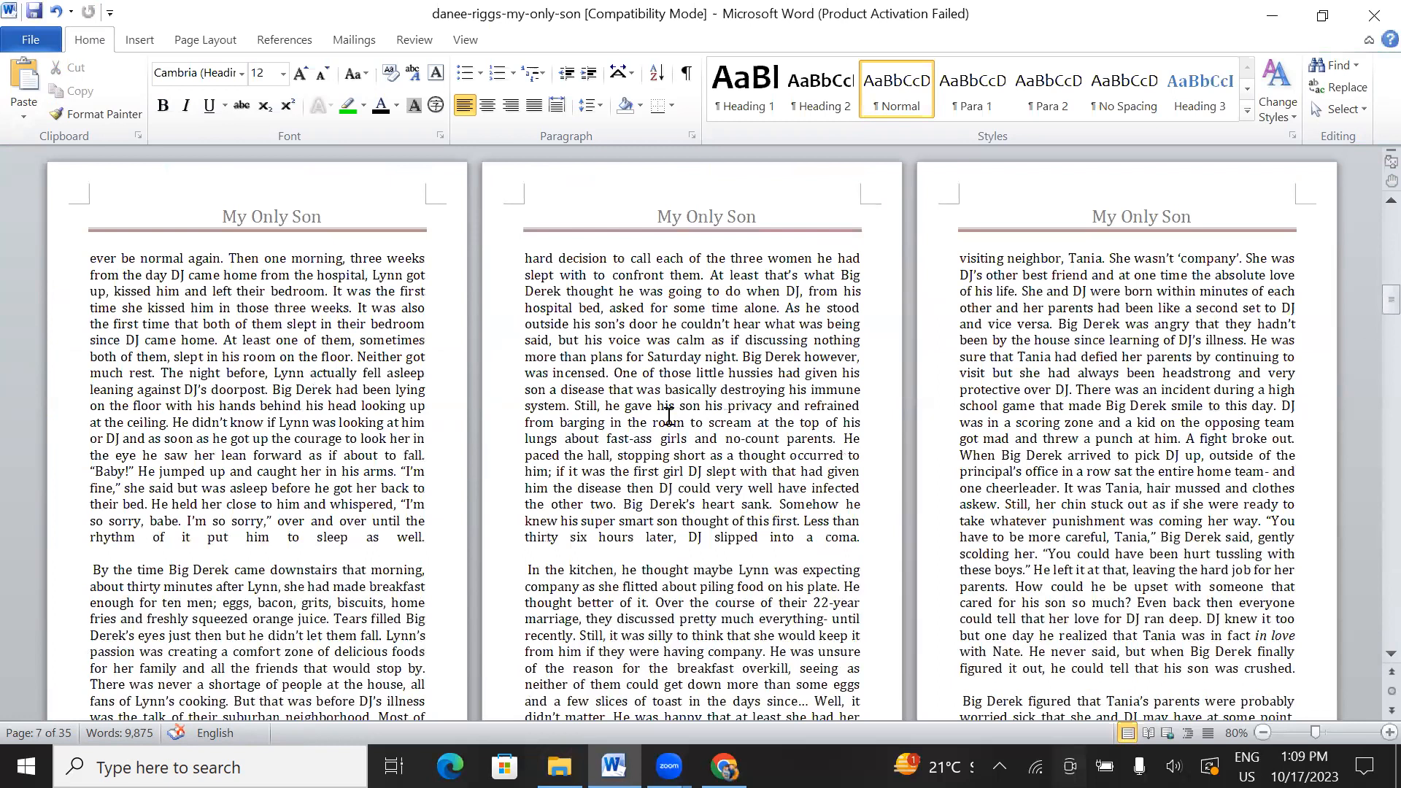
pyautogui.scroll(15, 669, 414)
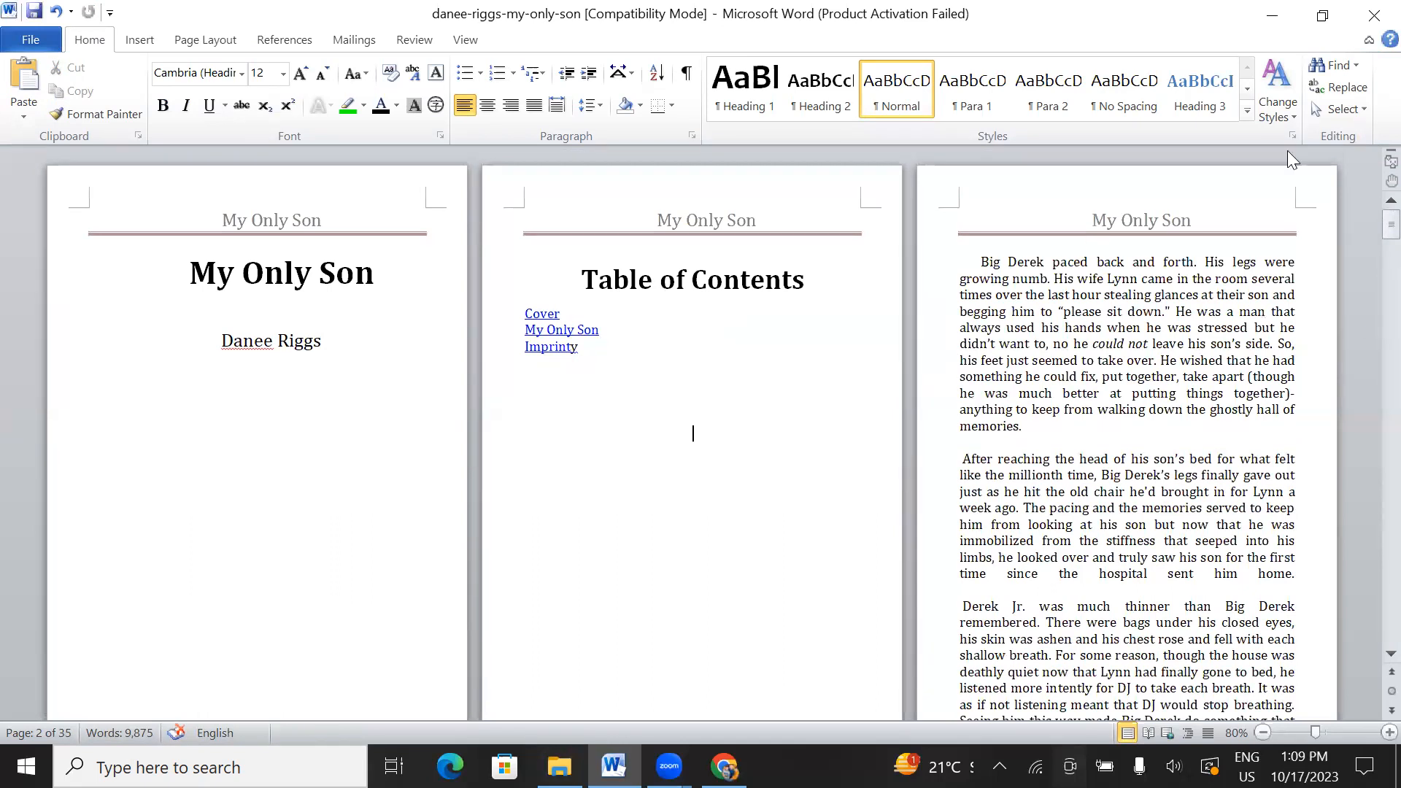
# Step: Select the entire document, look through the built-in footer designs without applying one, and check the bottoms of the first pages
pyautogui.click(1335, 108)
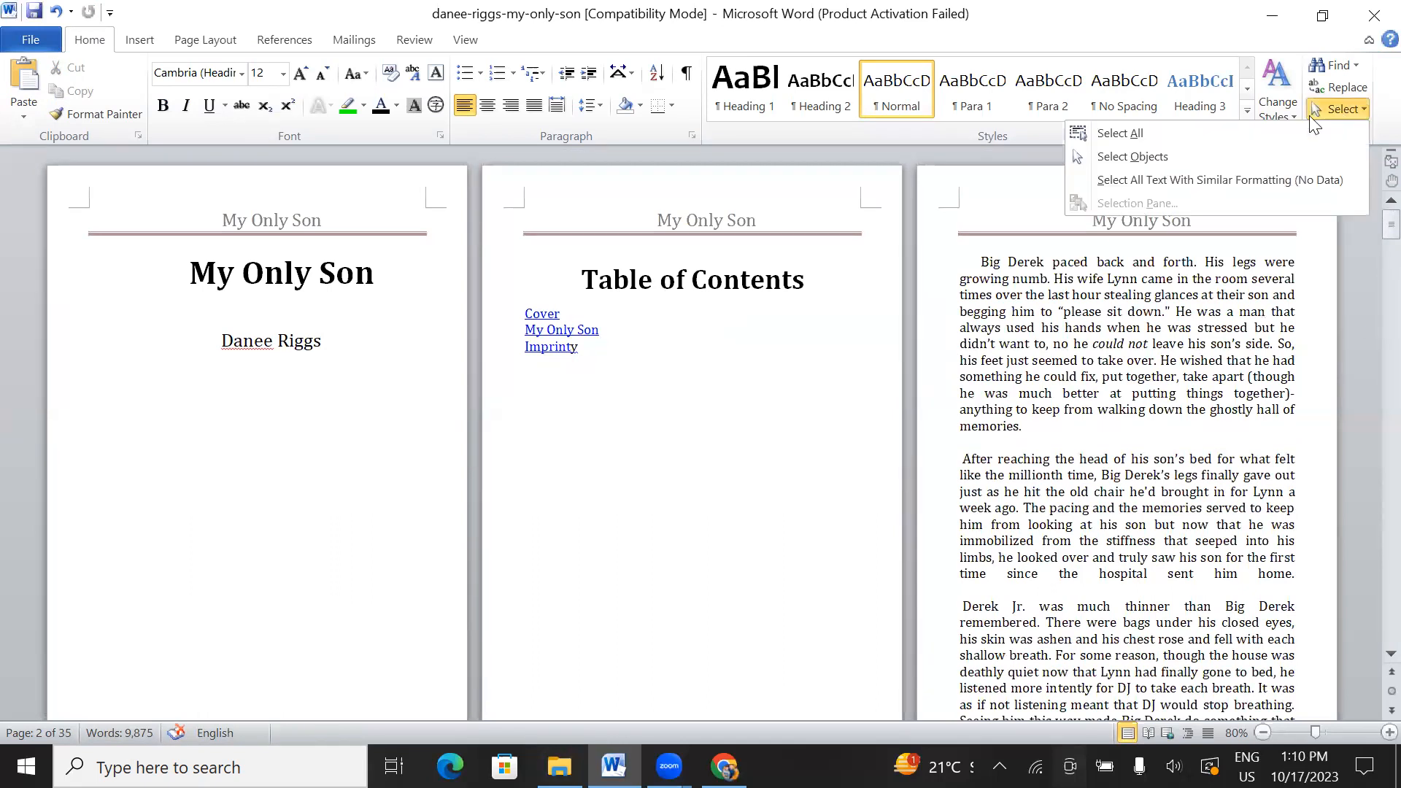
pyautogui.click(1221, 140)
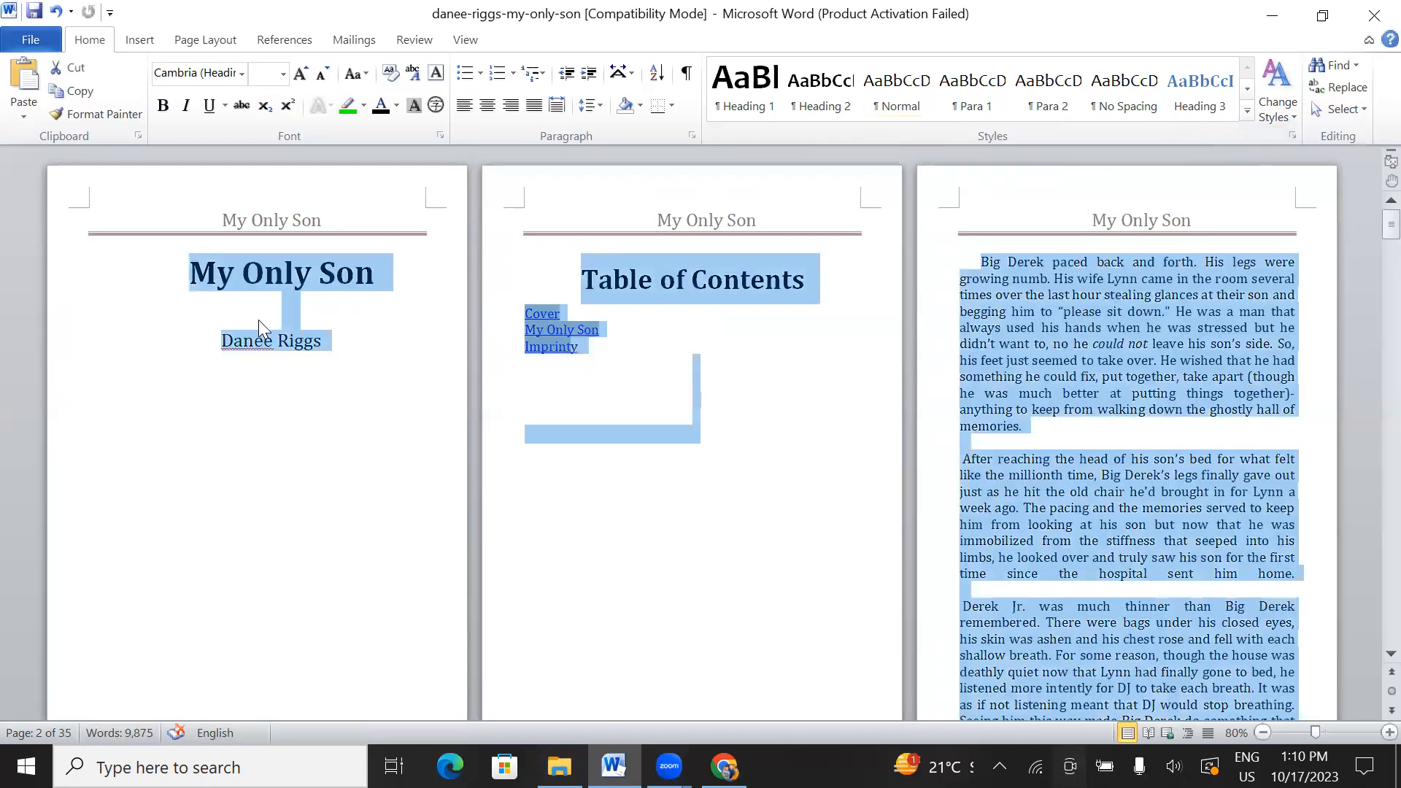
pyautogui.click(149, 42)
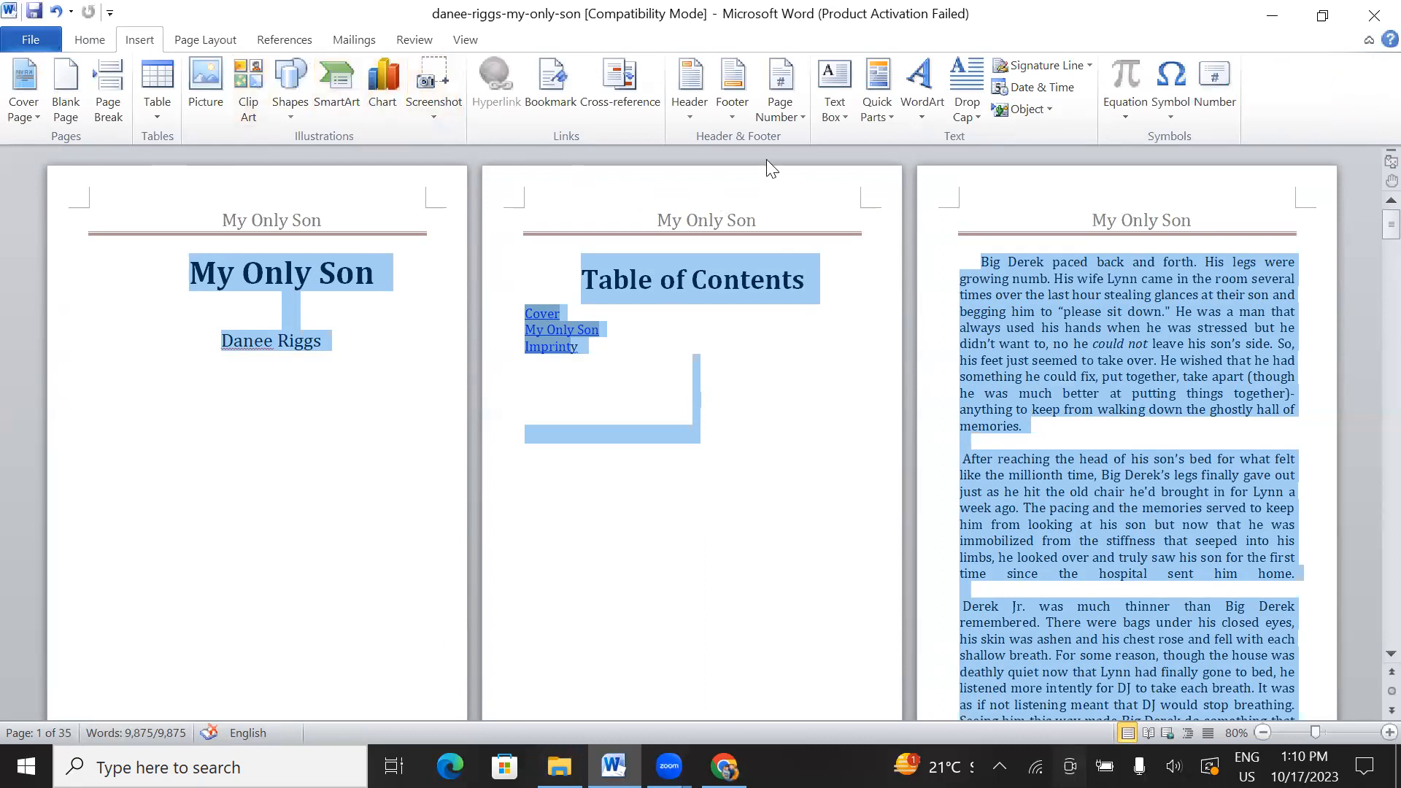
pyautogui.click(731, 95)
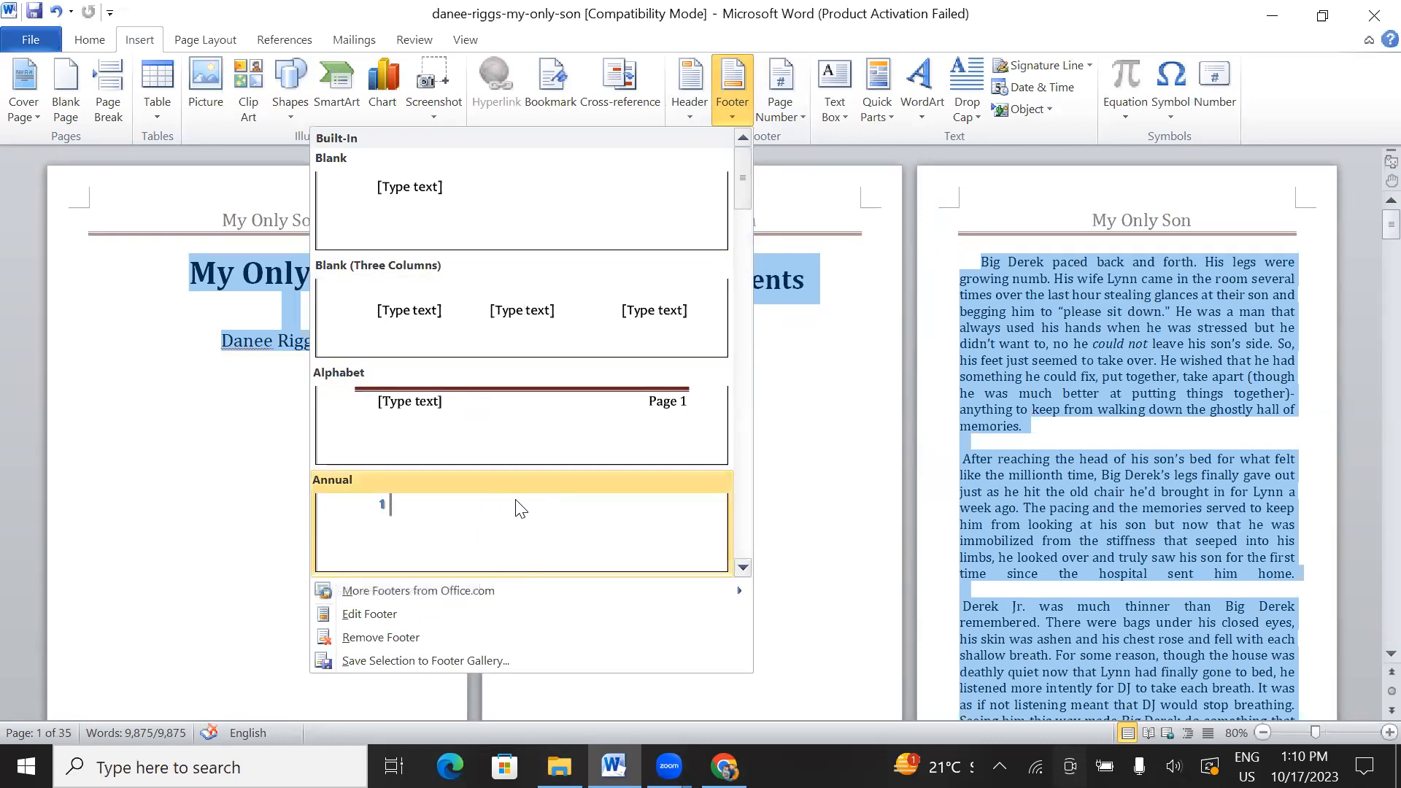
pyautogui.click(789, 388)
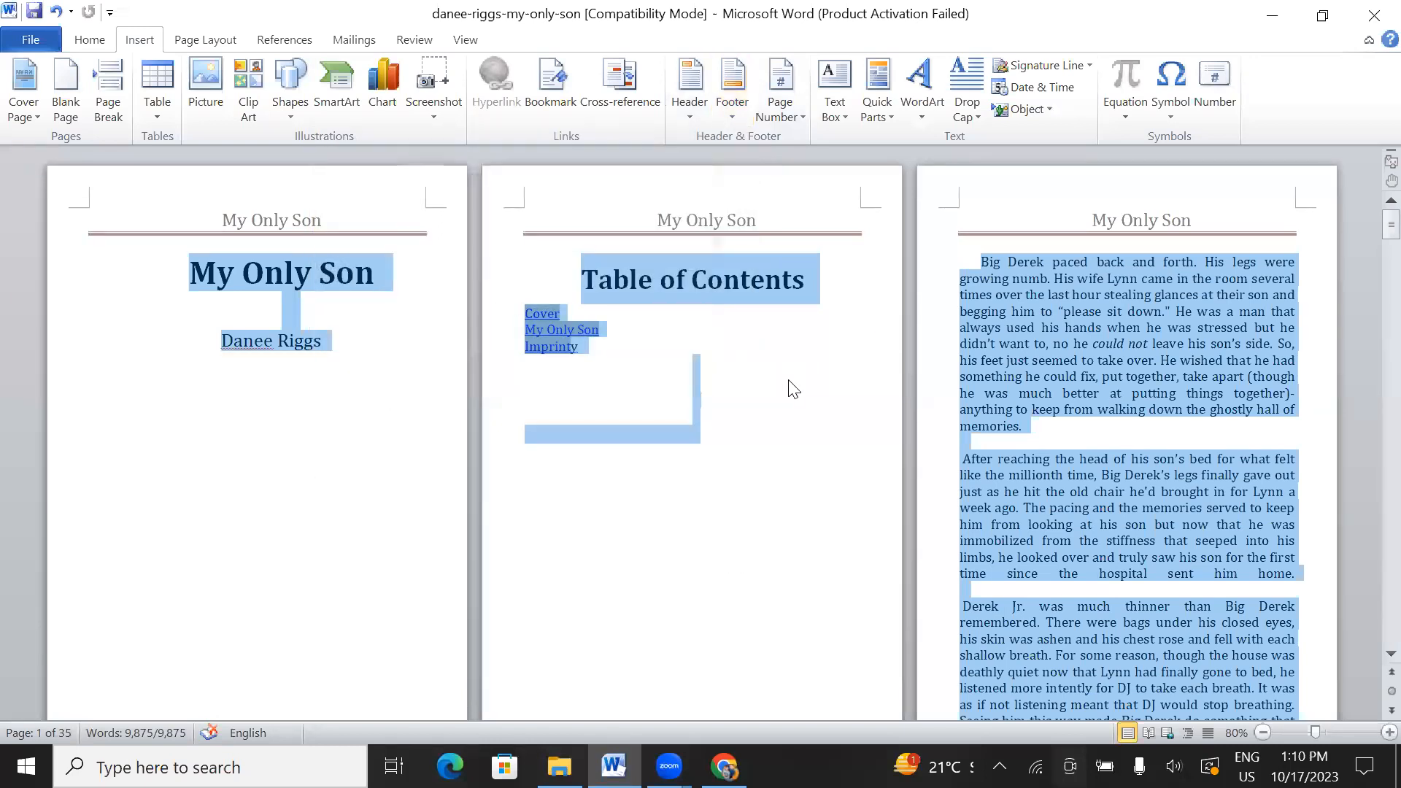
pyautogui.scroll(-2, 788, 506)
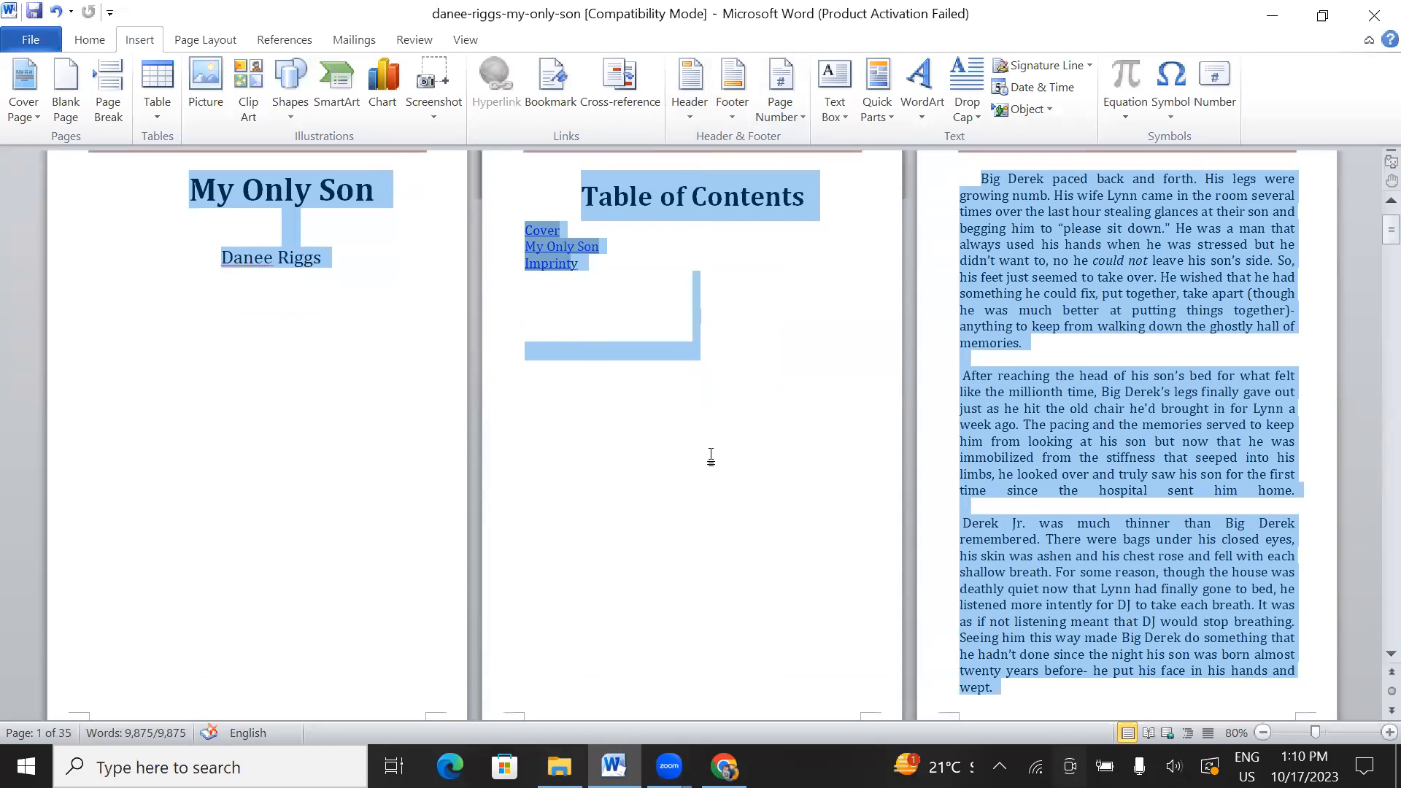
pyautogui.scroll(-6, 710, 455)
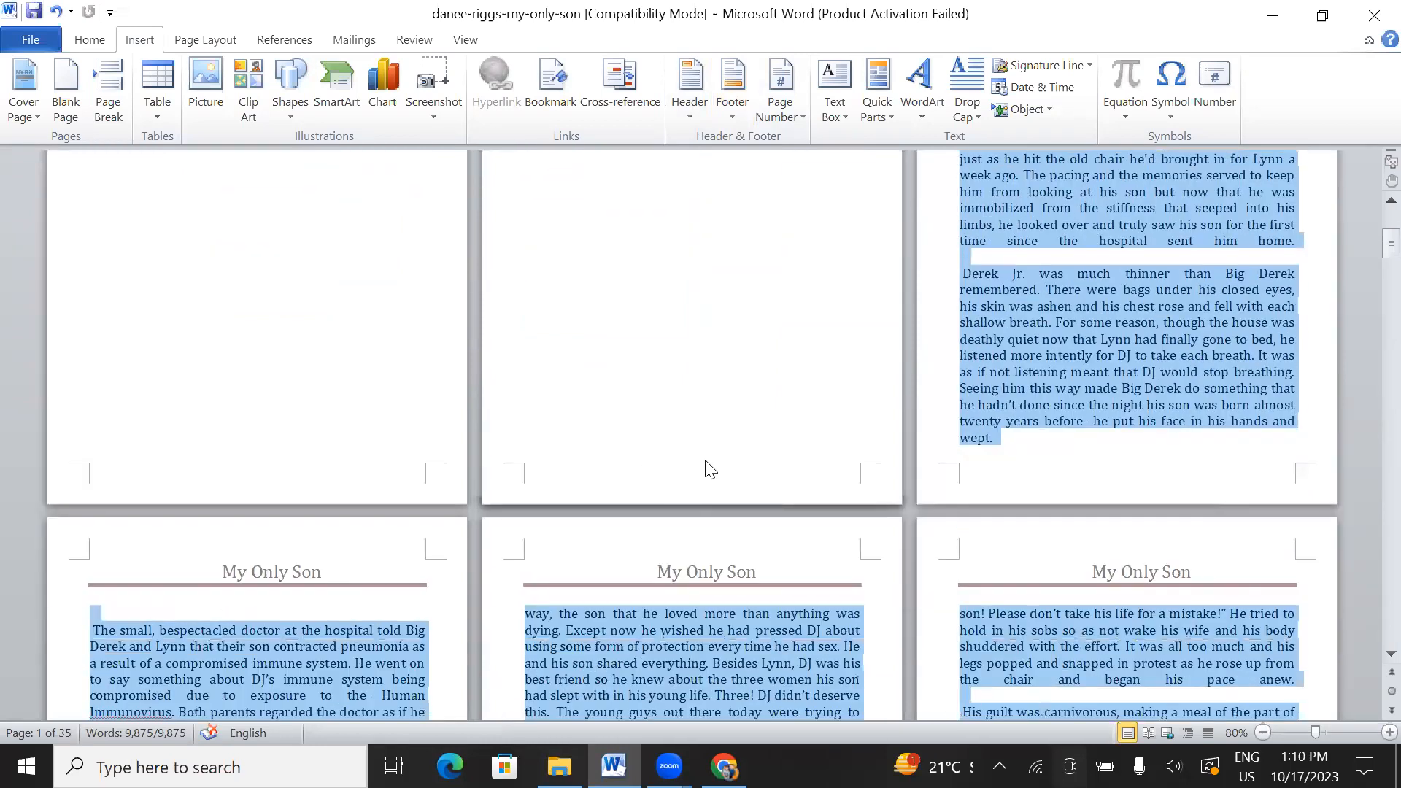
pyautogui.scroll(7, 711, 470)
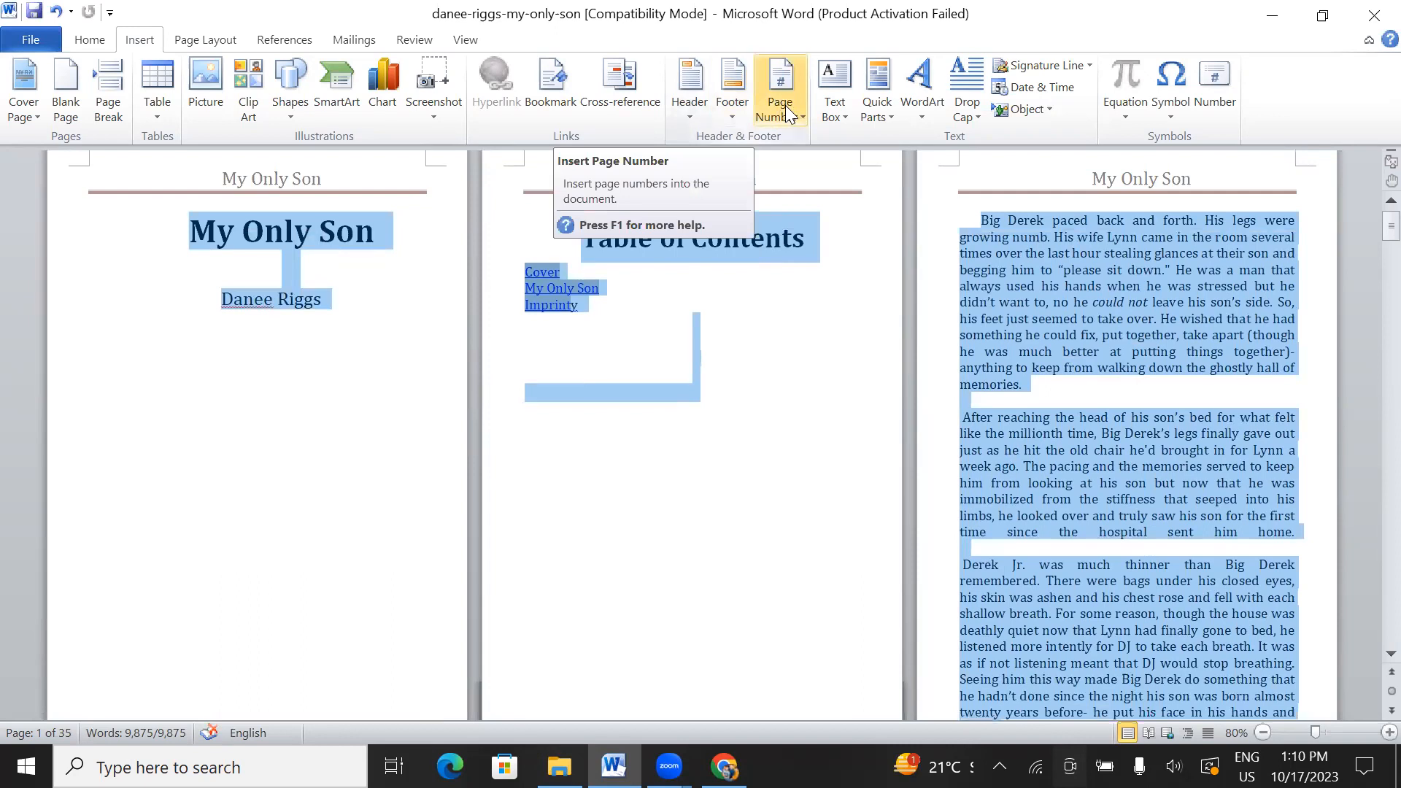
# Step: Insert the Accent Bar 1 page number at the bottom of the pages and leave footer editing
pyautogui.click(785, 105)
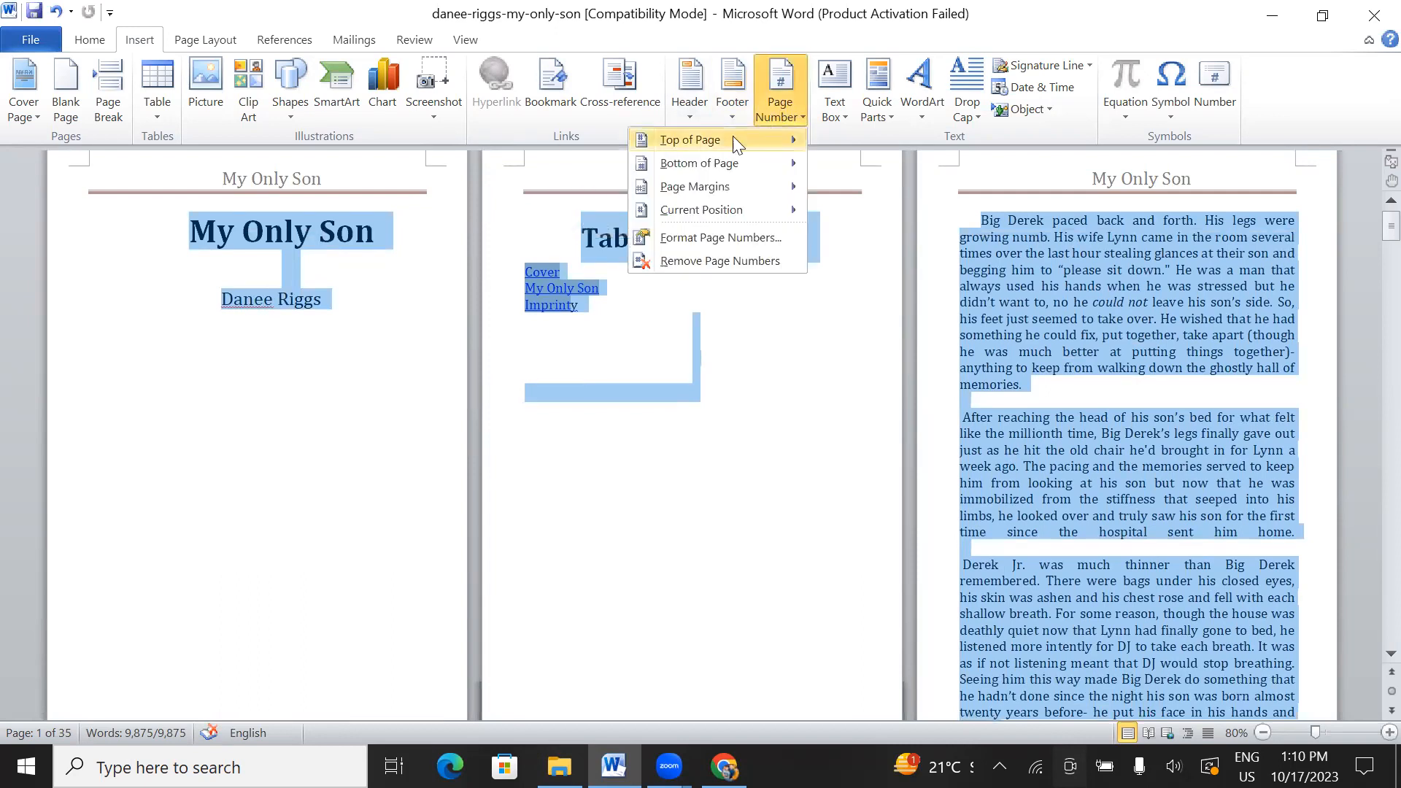
pyautogui.moveTo(670, 162)
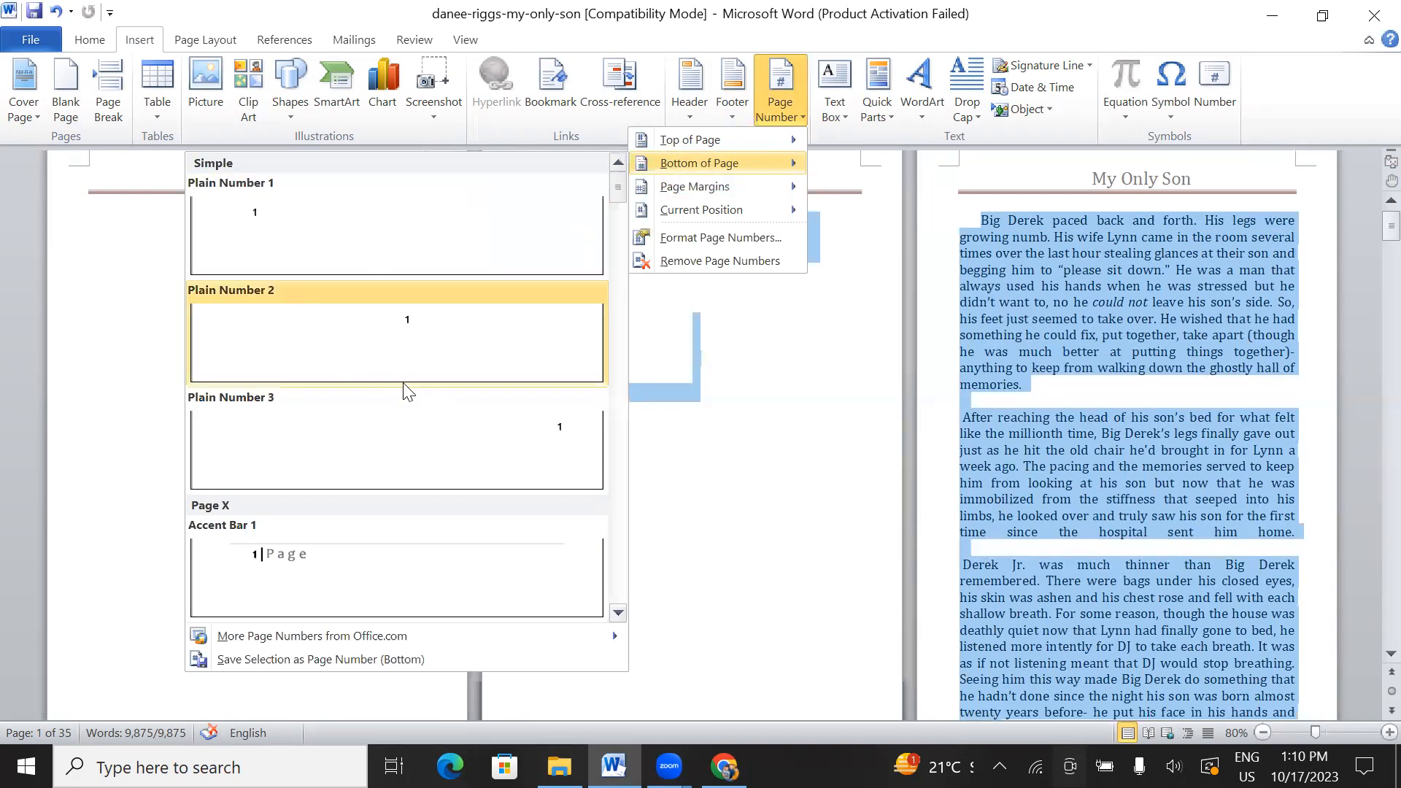
pyautogui.scroll(-3, 406, 391)
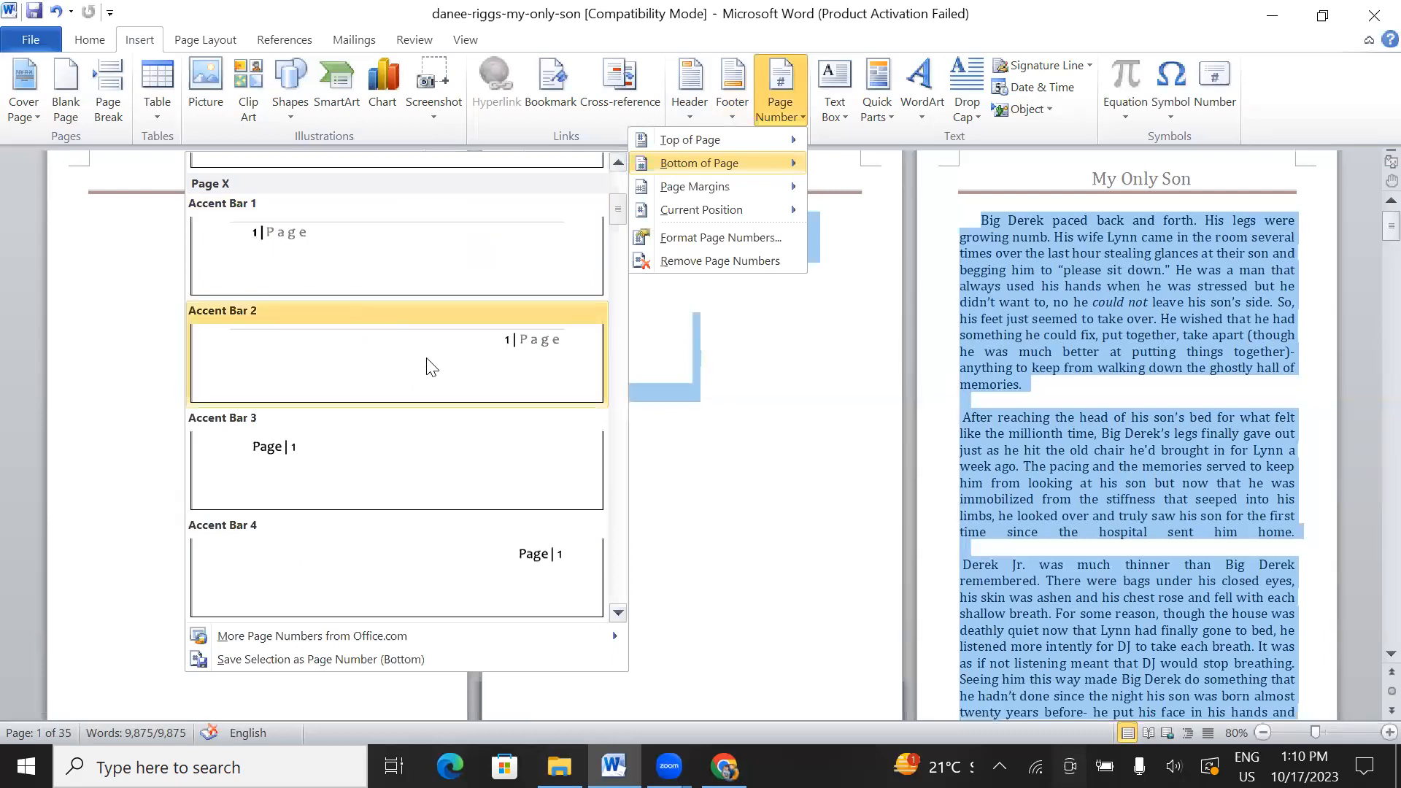
pyautogui.scroll(-3, 431, 401)
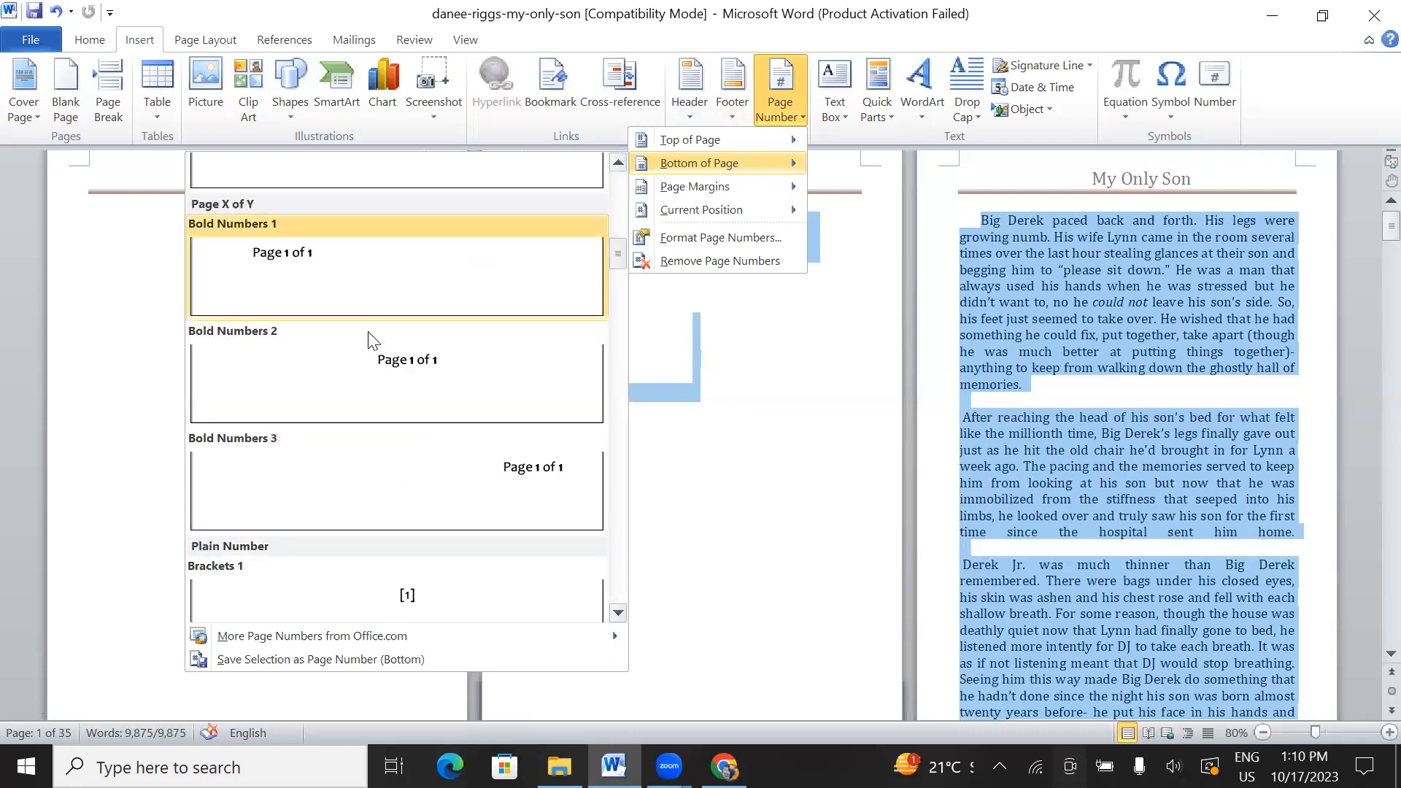
pyautogui.scroll(-6, 422, 392)
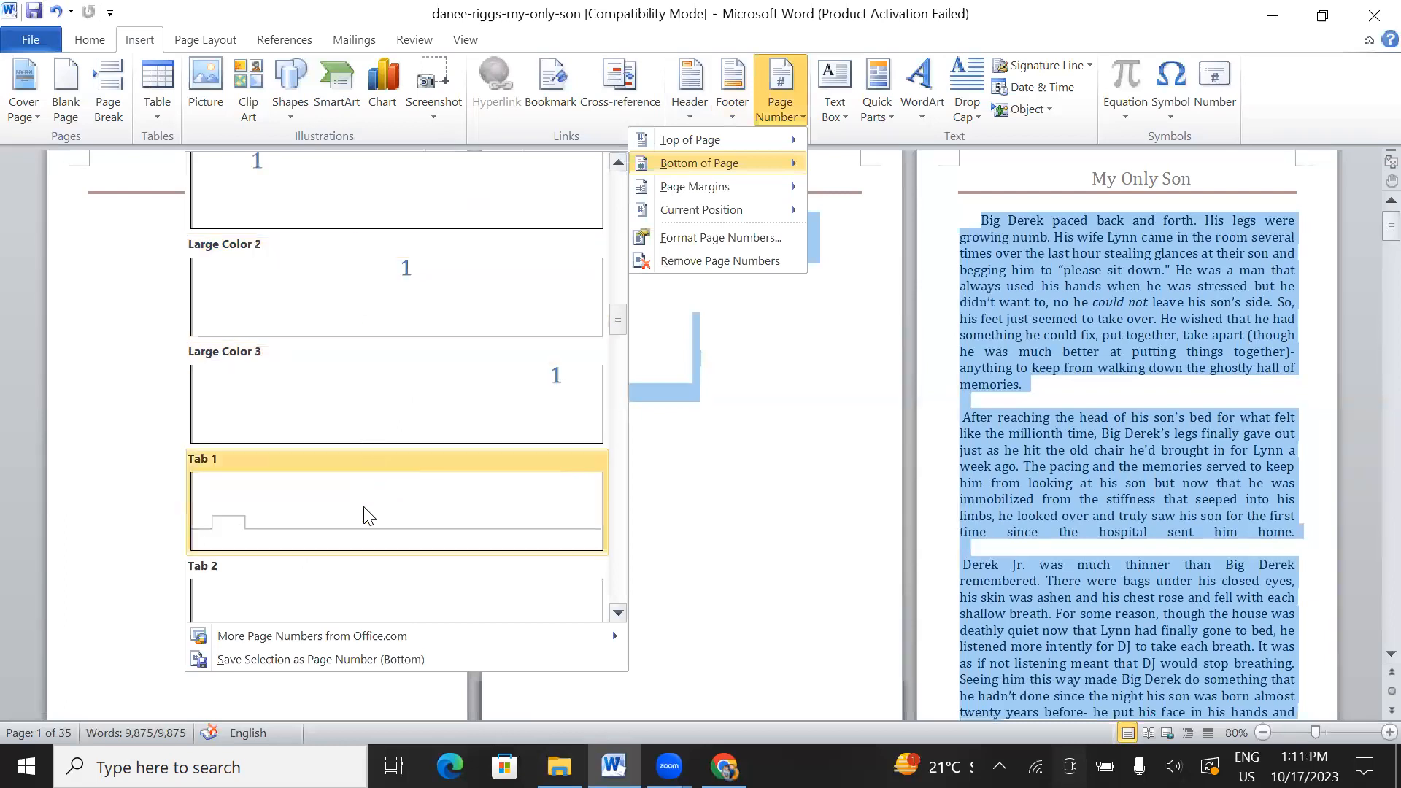
pyautogui.scroll(6, 422, 316)
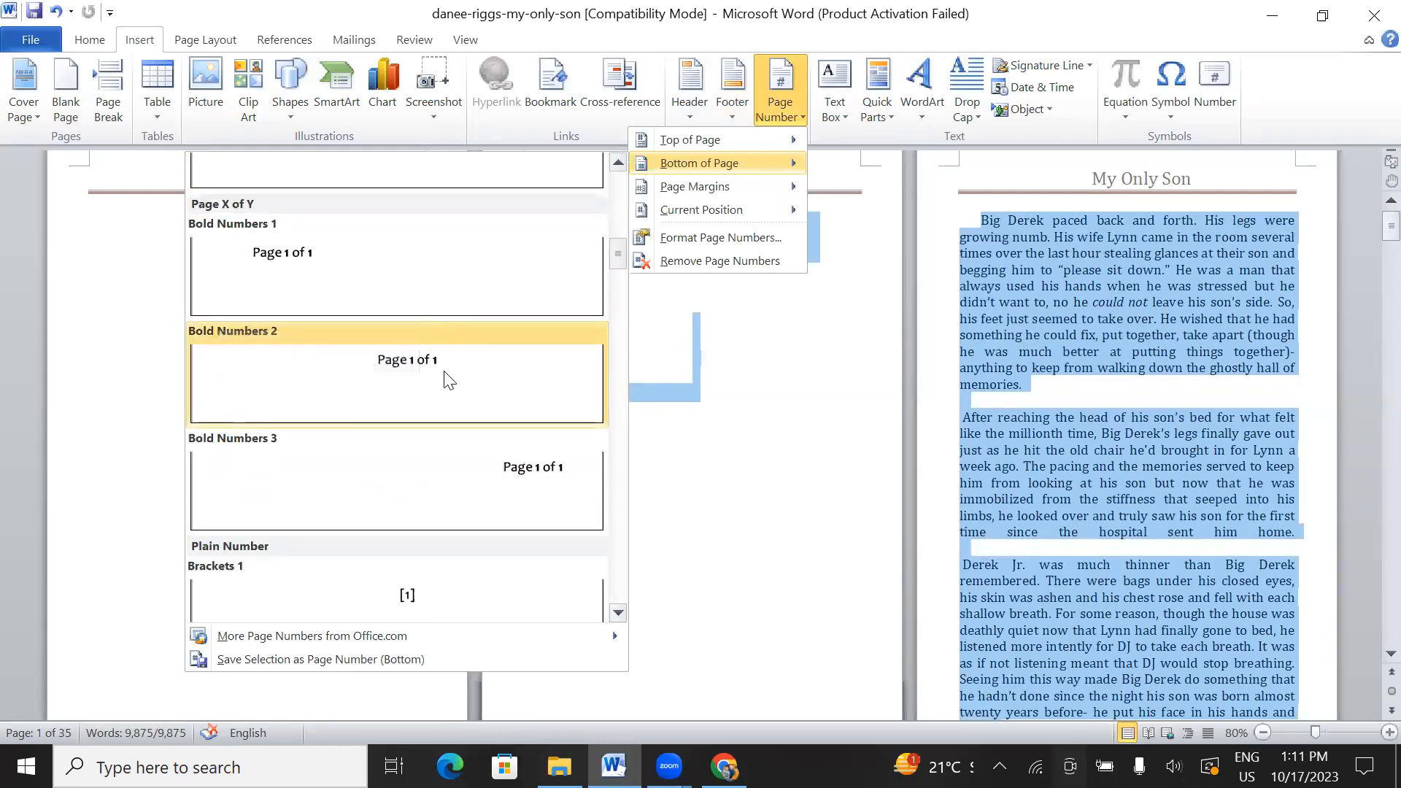
pyautogui.scroll(4, 350, 285)
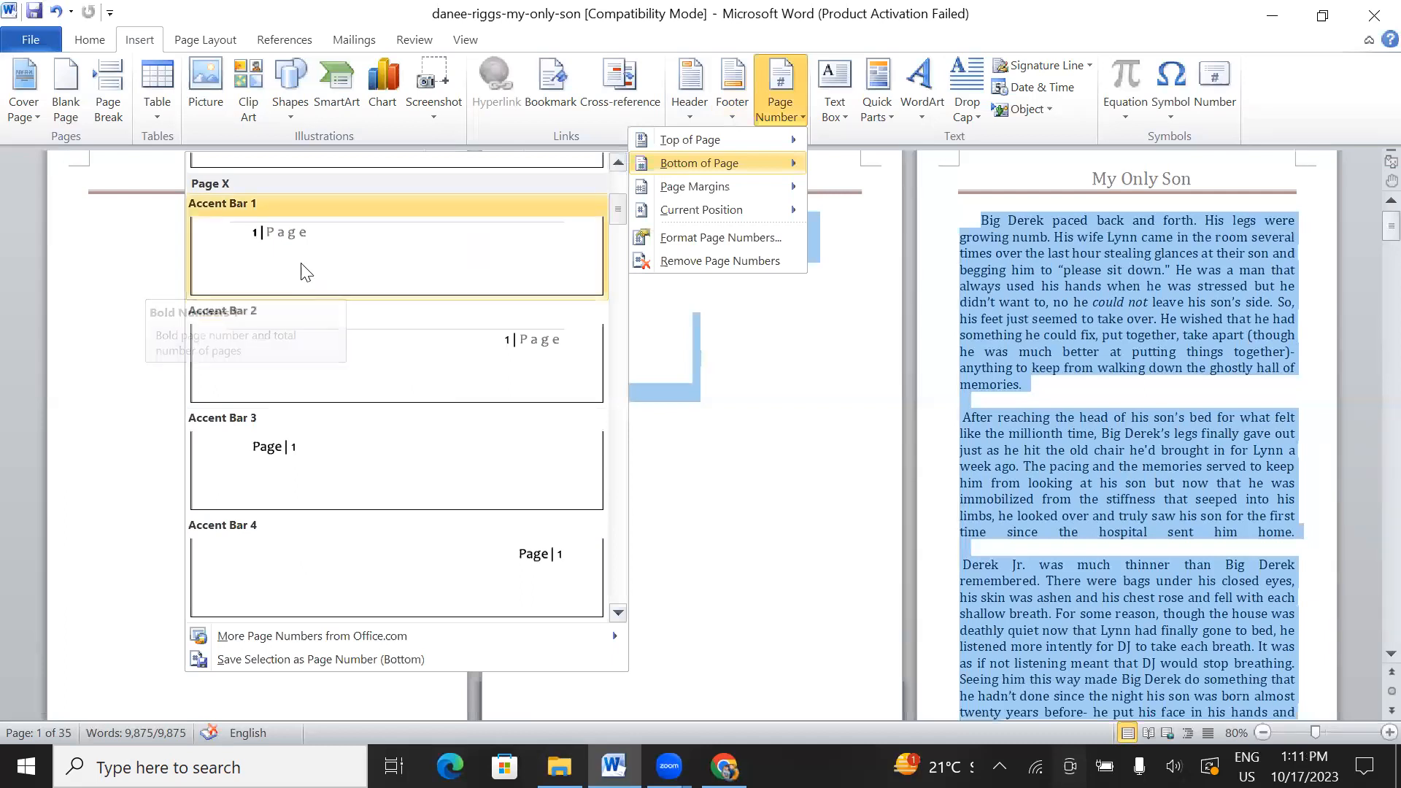
pyautogui.click(291, 246)
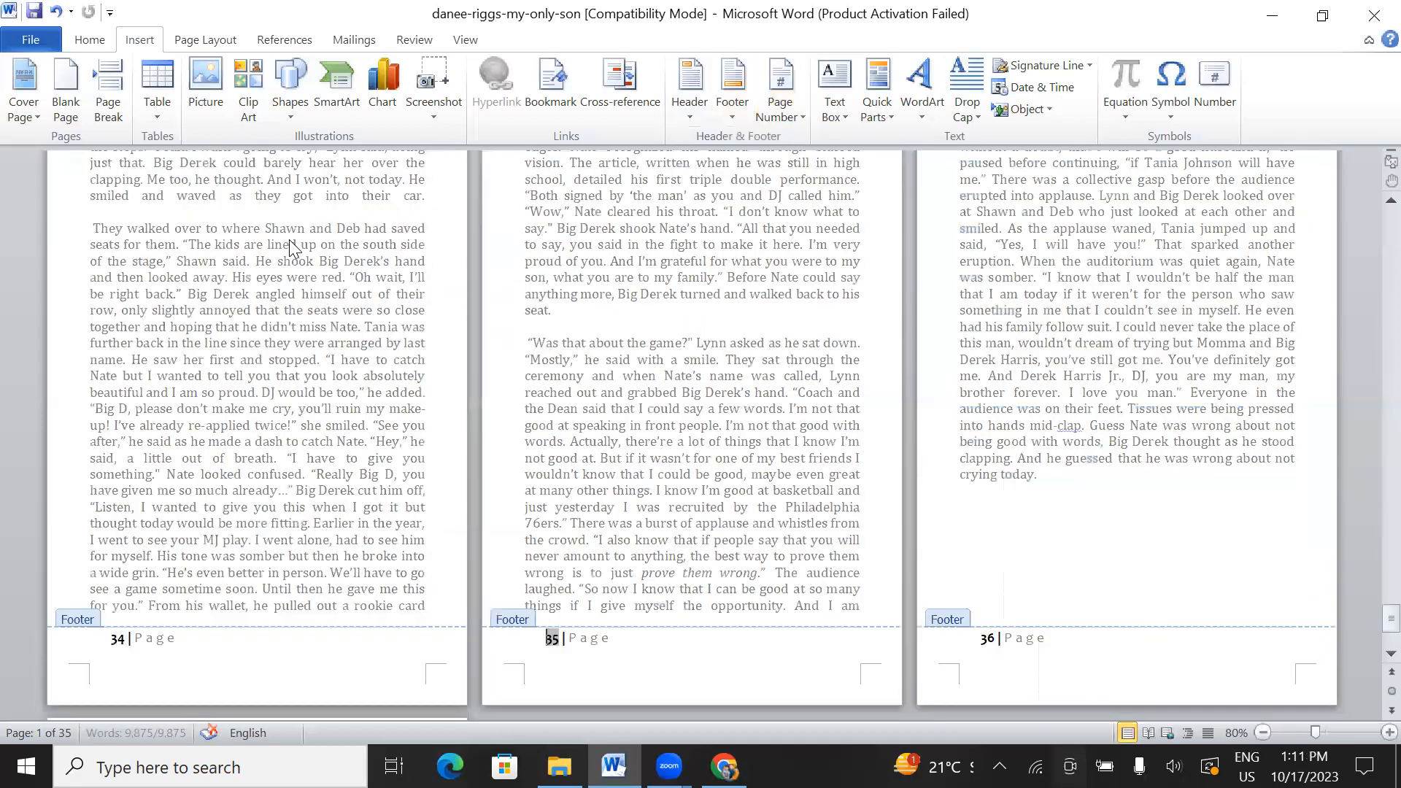
pyautogui.click(701, 653)
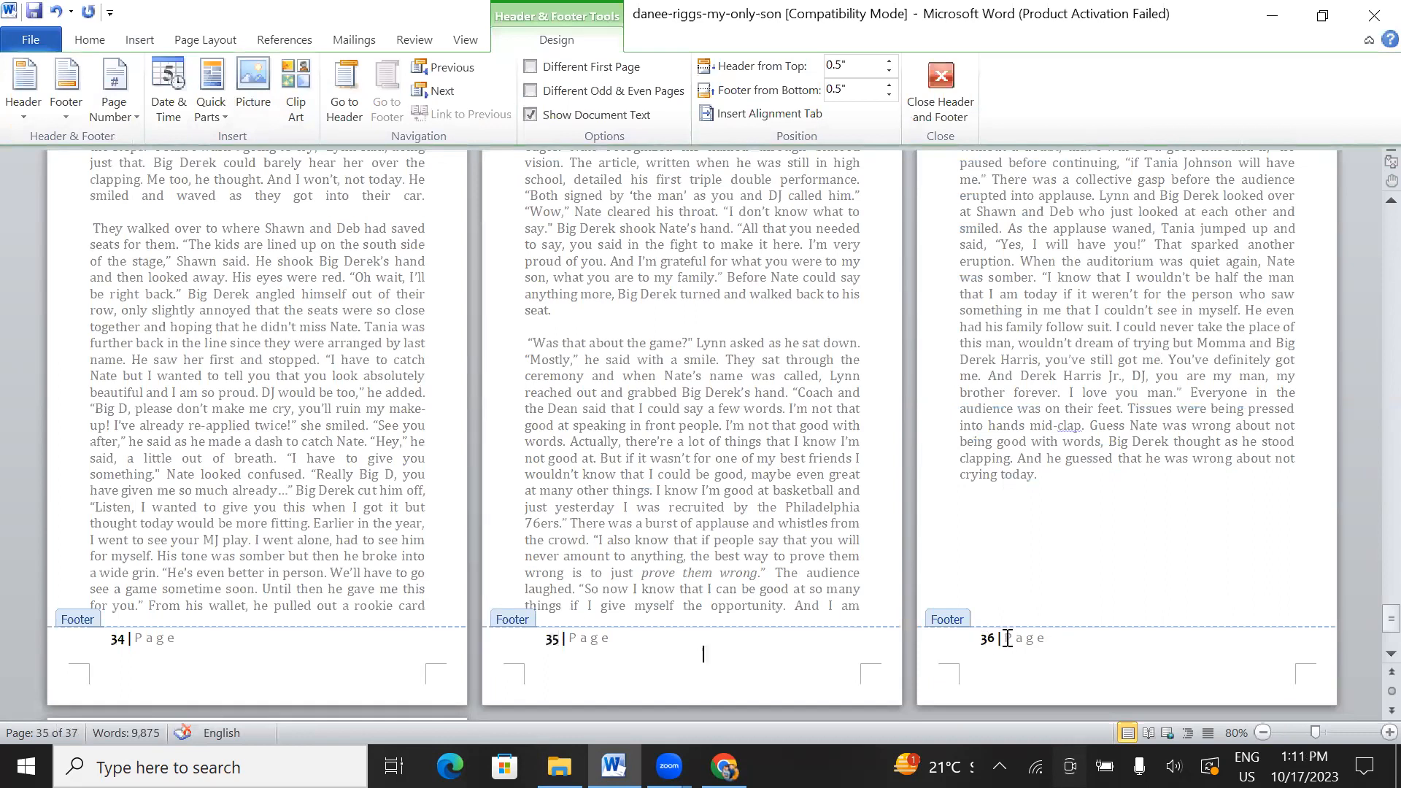
pyautogui.doubleClick(1100, 540)
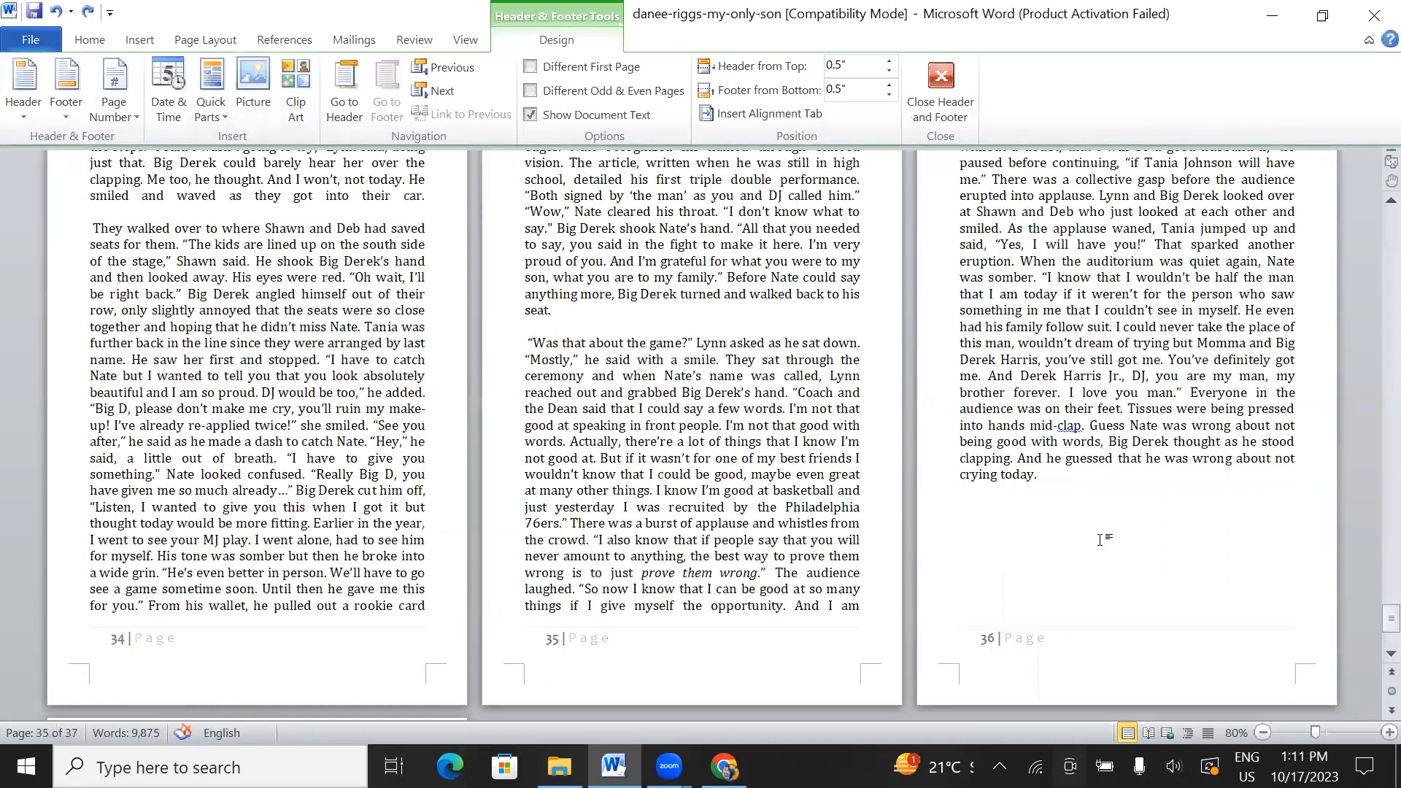
# Step: Check the page numbers on the last pages and remove the blank final page after the story's closing line
pyautogui.click(1056, 604)
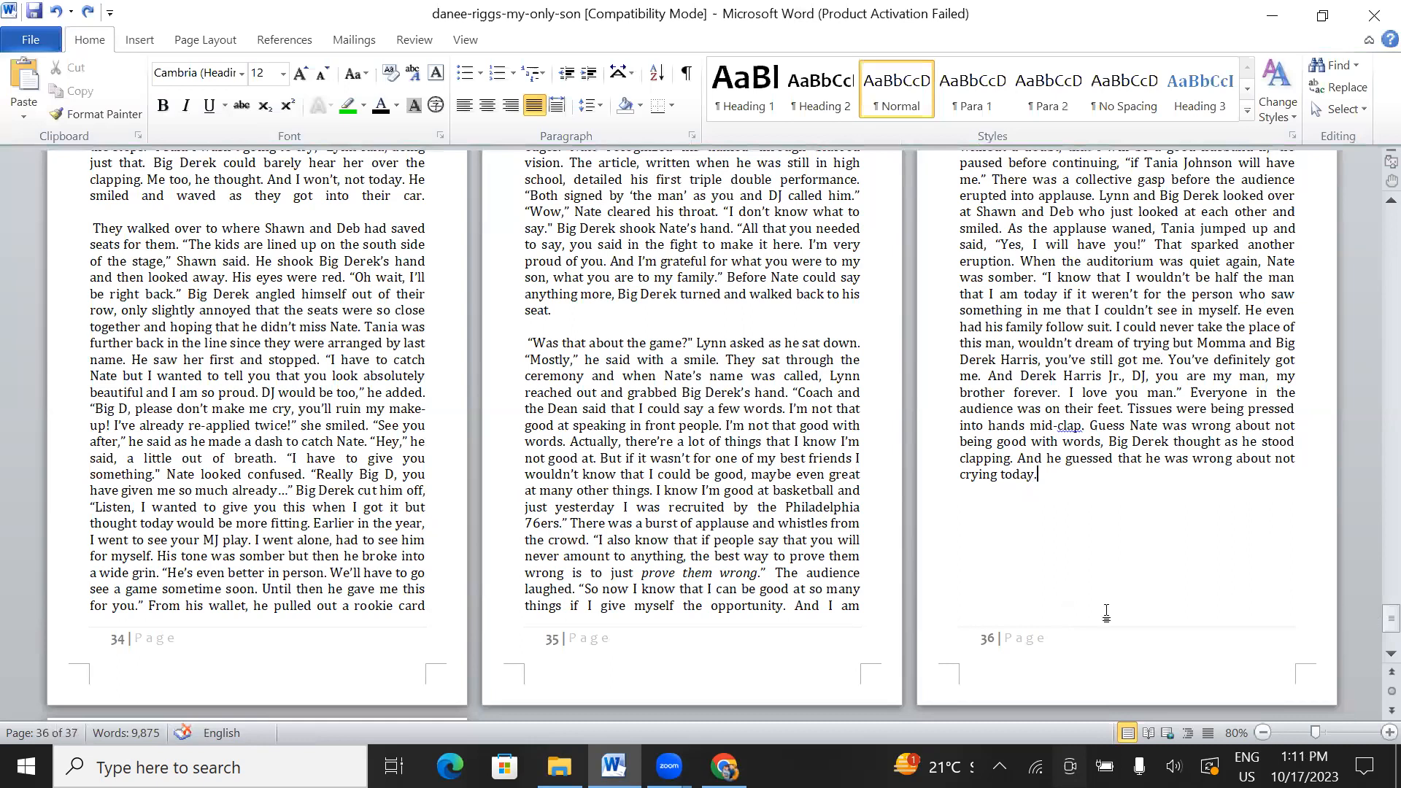
pyautogui.scroll(-5, 629, 621)
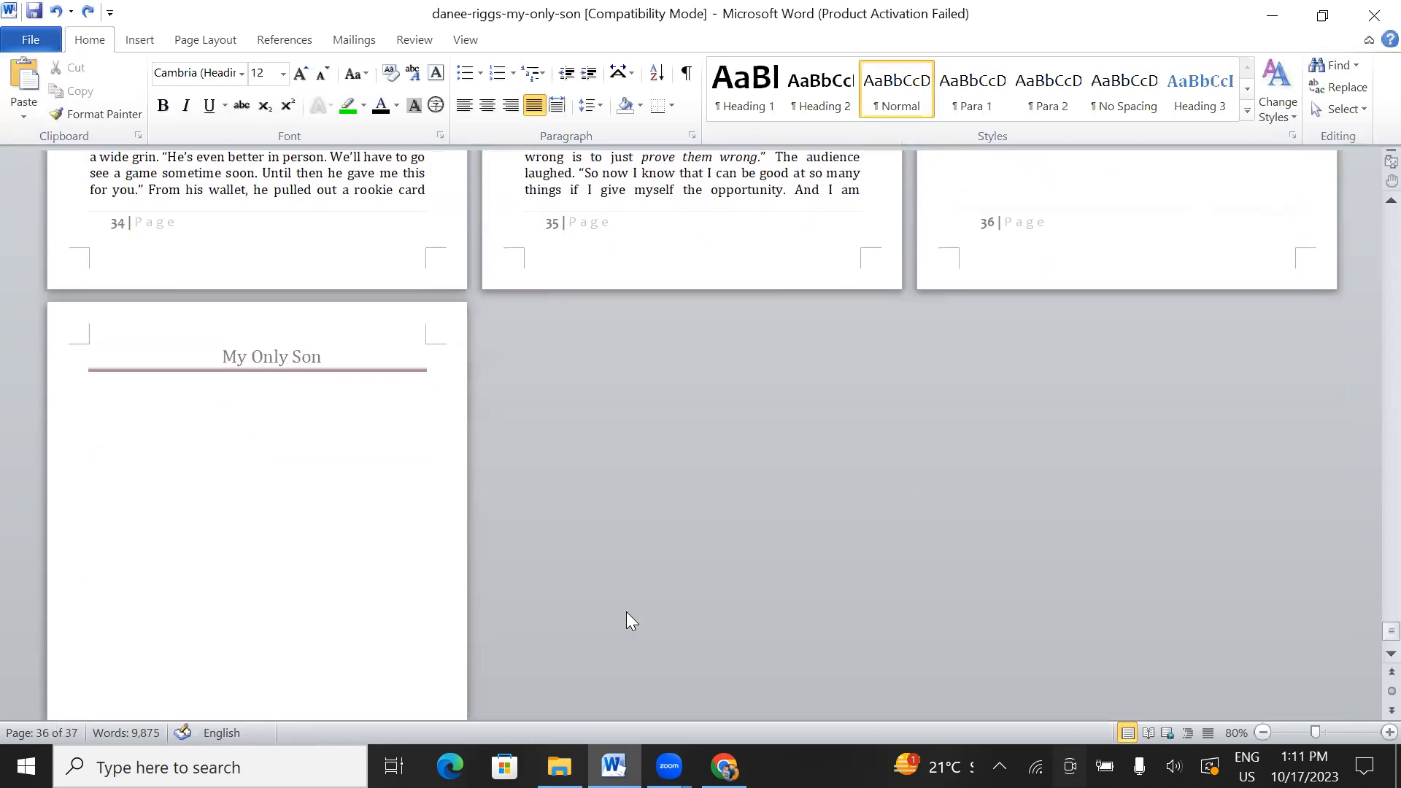
pyautogui.scroll(-3, 626, 612)
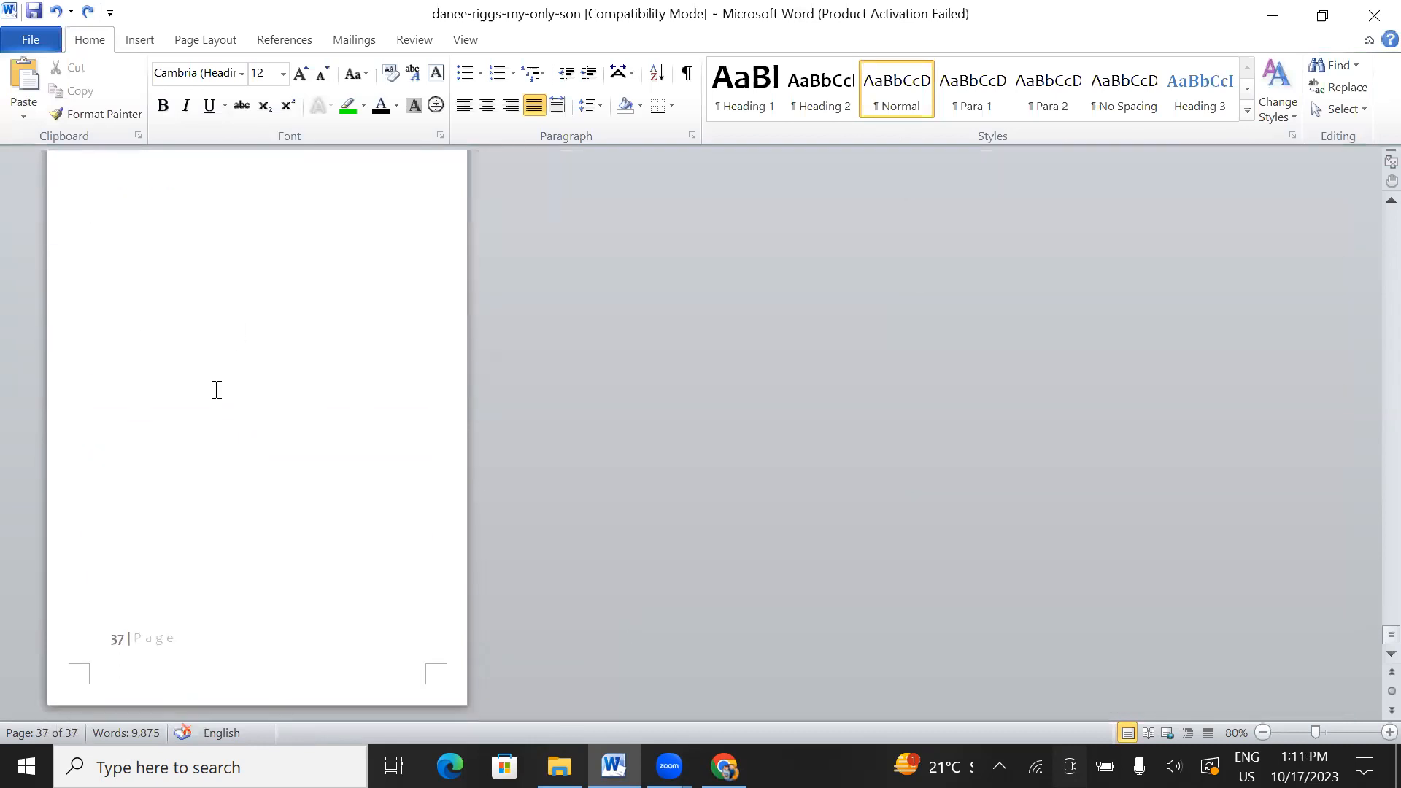
pyautogui.scroll(2, 216, 389)
pyautogui.scroll(2, 278, 343)
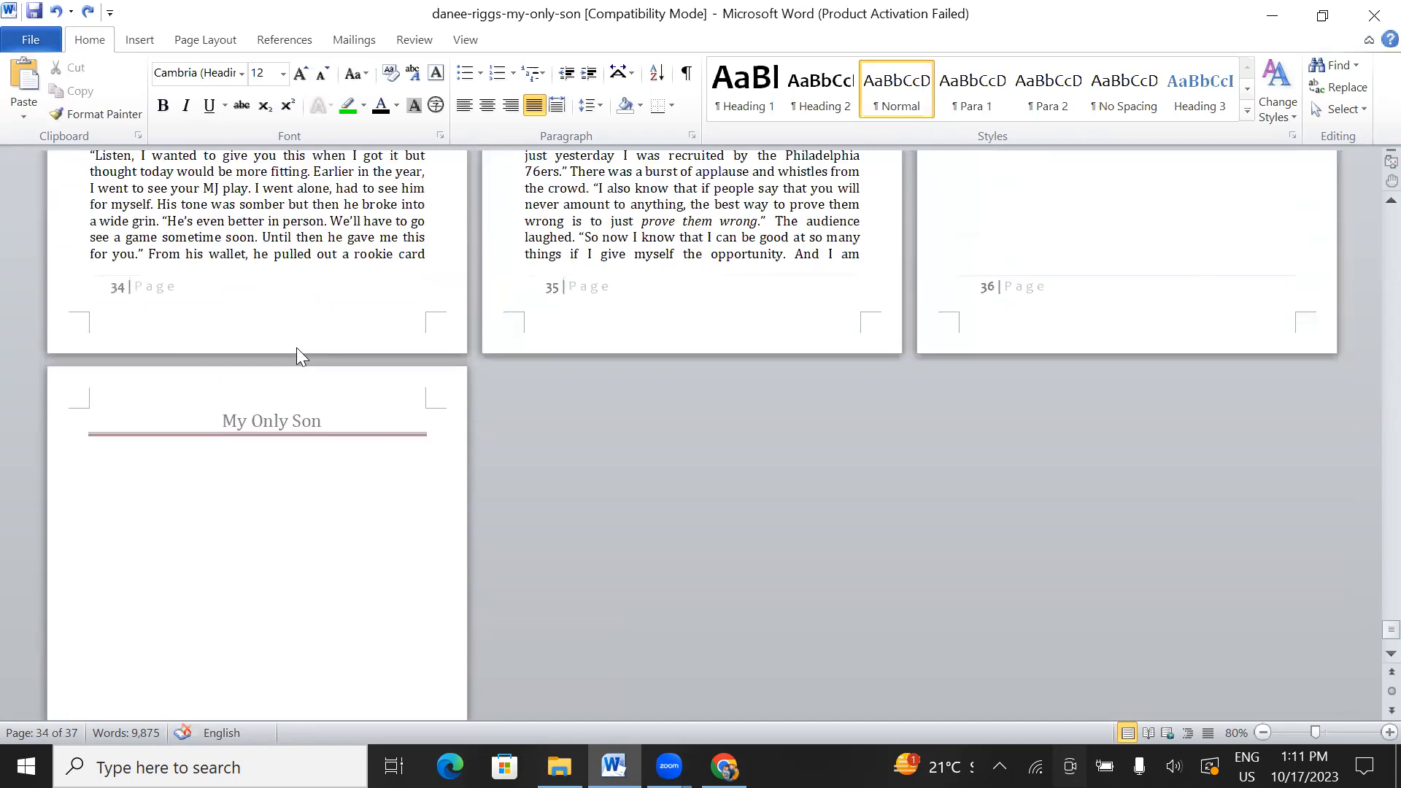
pyautogui.scroll(1, 296, 348)
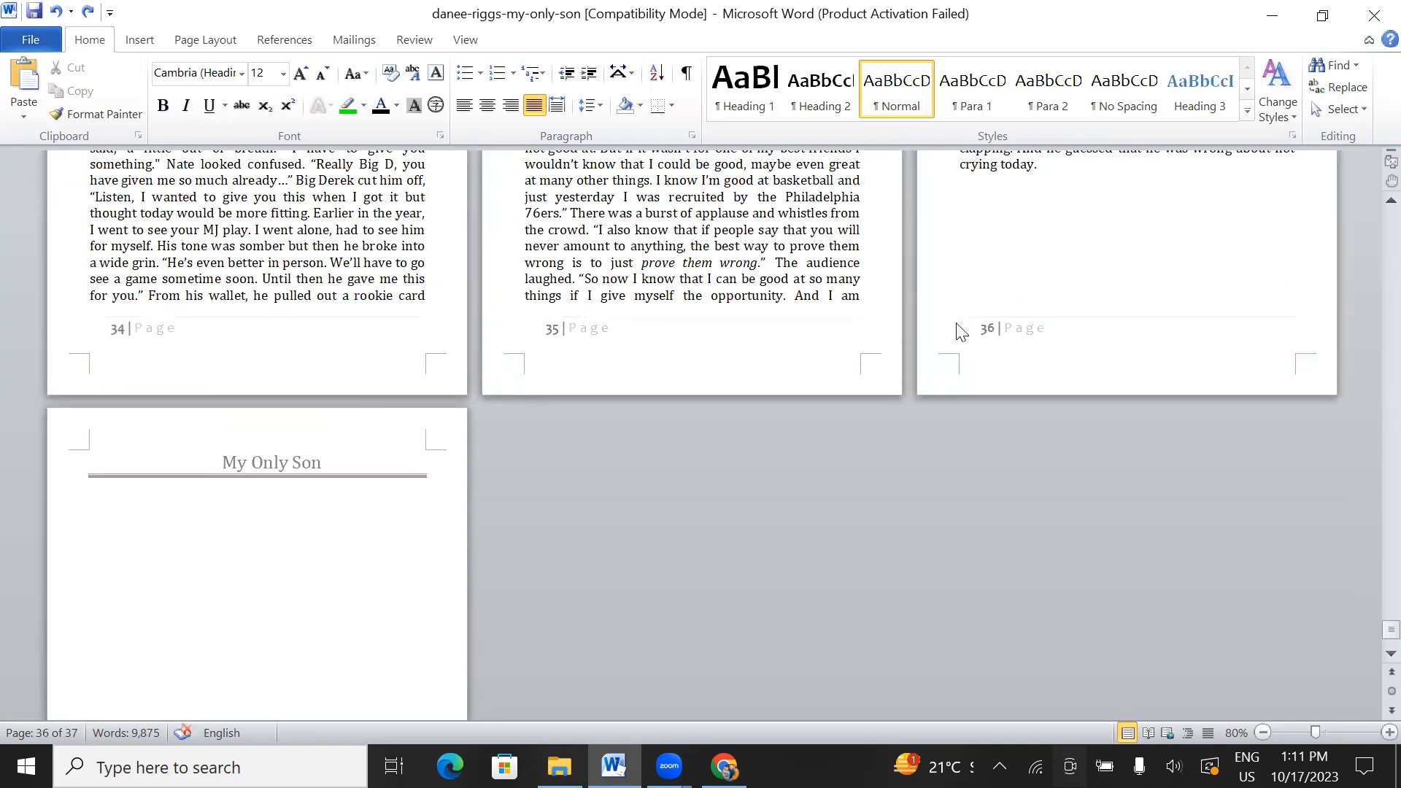
pyautogui.scroll(1, 613, 391)
pyautogui.scroll(-1, 182, 575)
pyautogui.scroll(-4, 182, 576)
pyautogui.scroll(4, 675, 440)
pyautogui.scroll(3, 1026, 301)
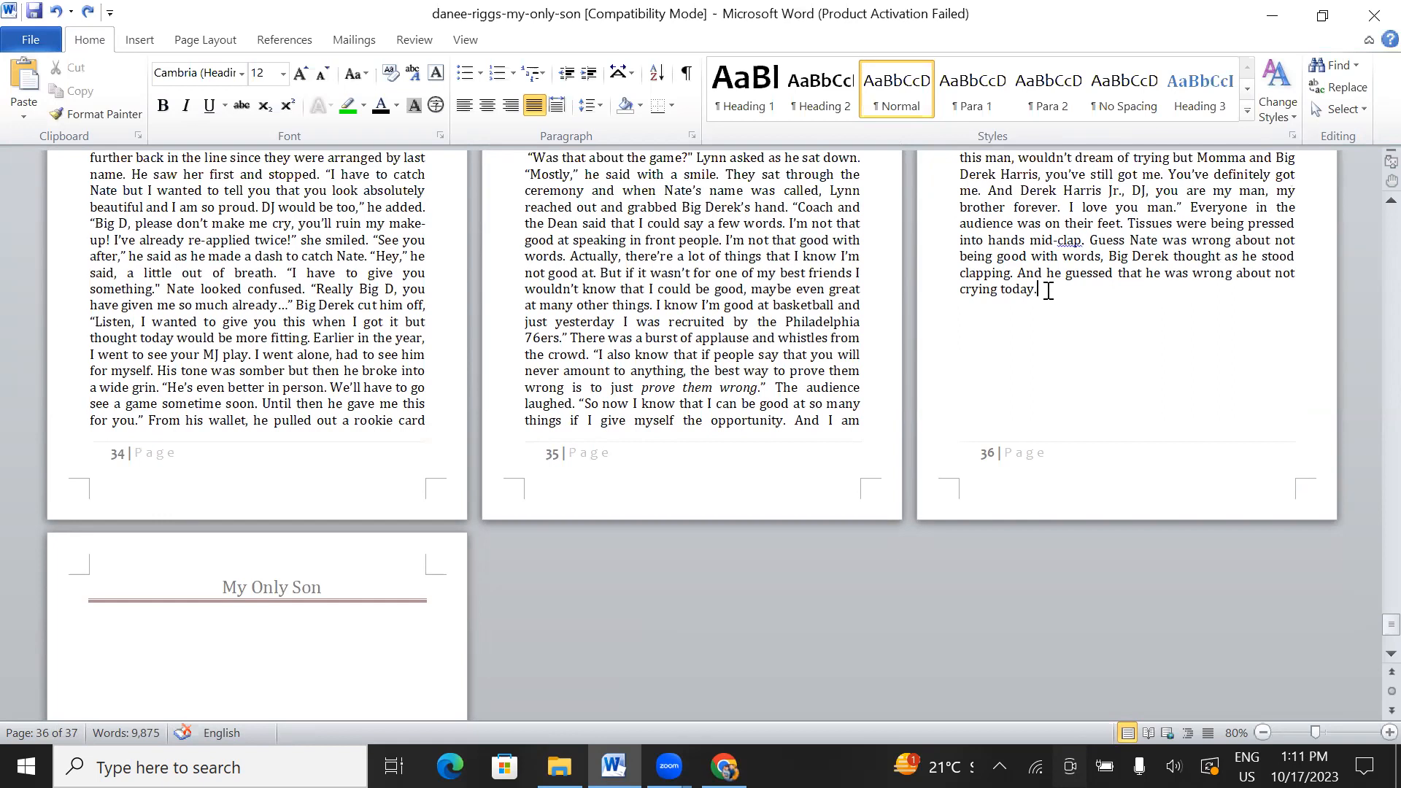
pyautogui.press('Delete')
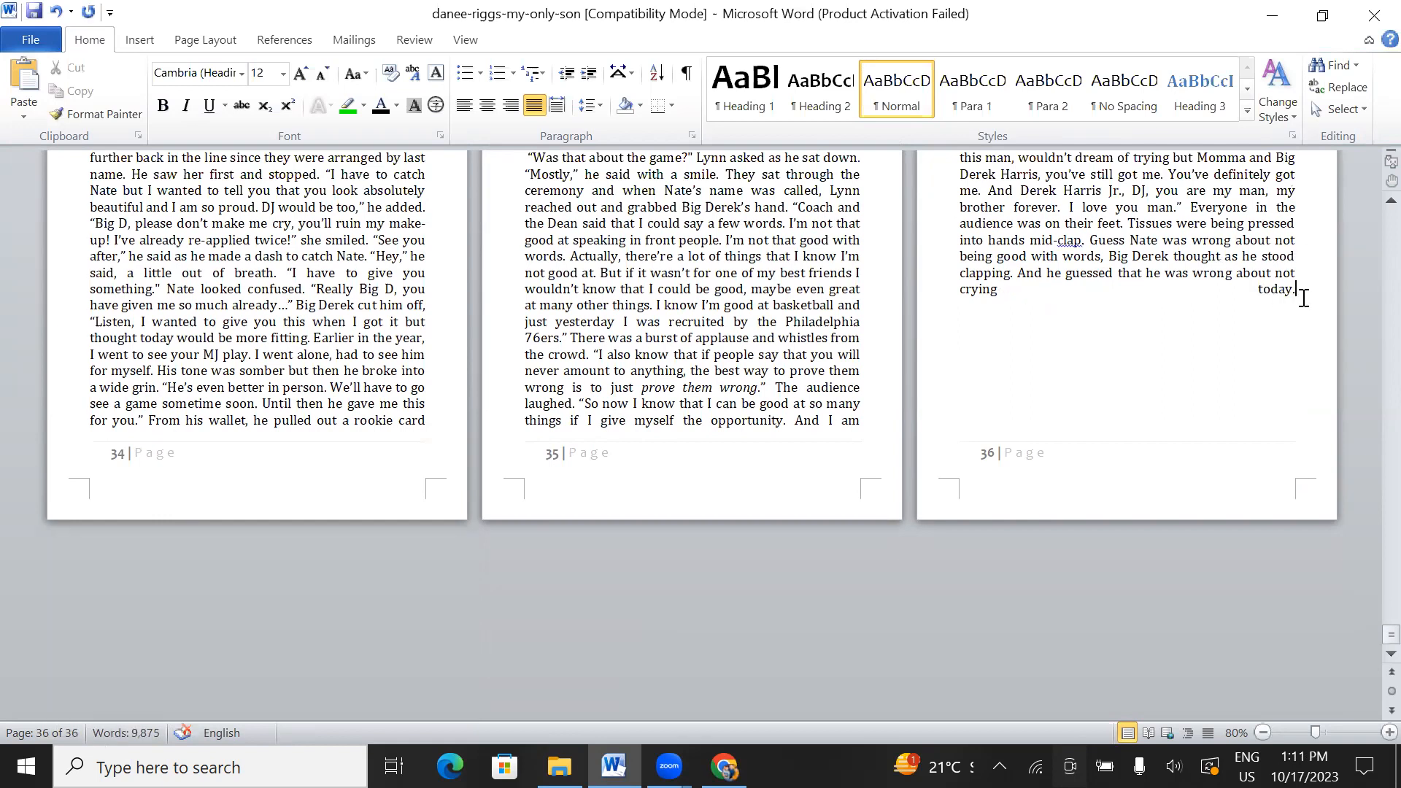
# Step: Try centred and left alignment on the story's closing text, and return it to justified
pyautogui.moveTo(1236, 290); pyautogui.dragTo(1019, 291)
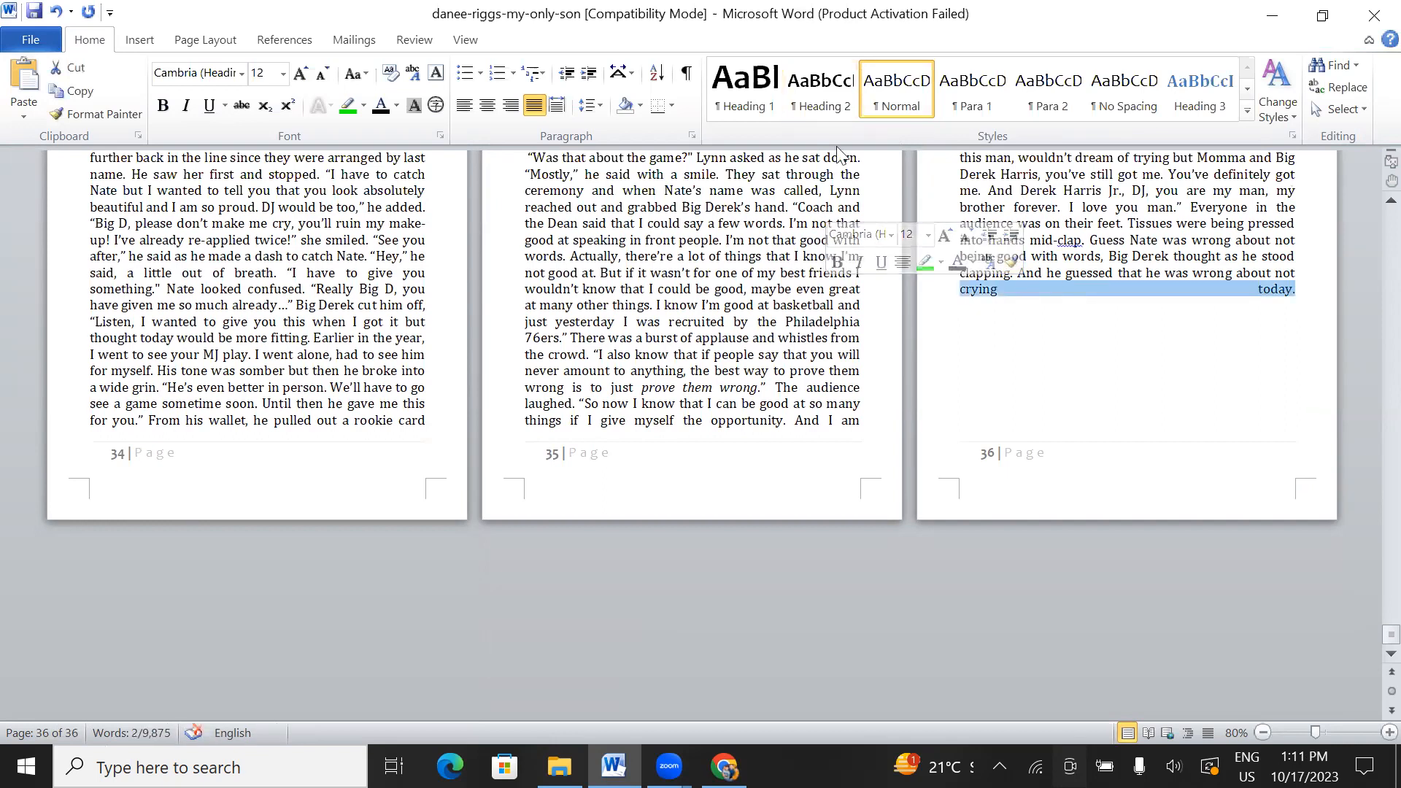
pyautogui.click(494, 110)
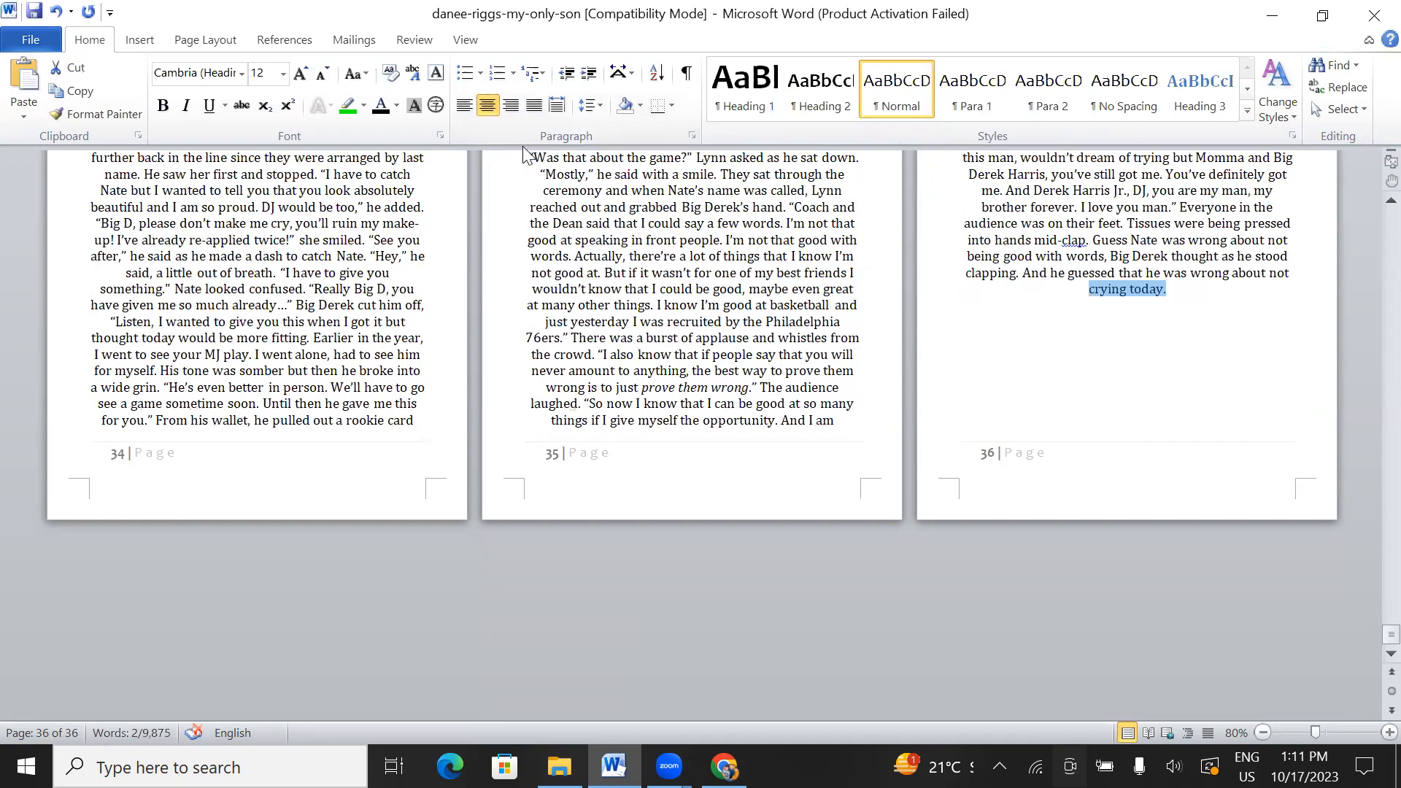
pyautogui.click(466, 107)
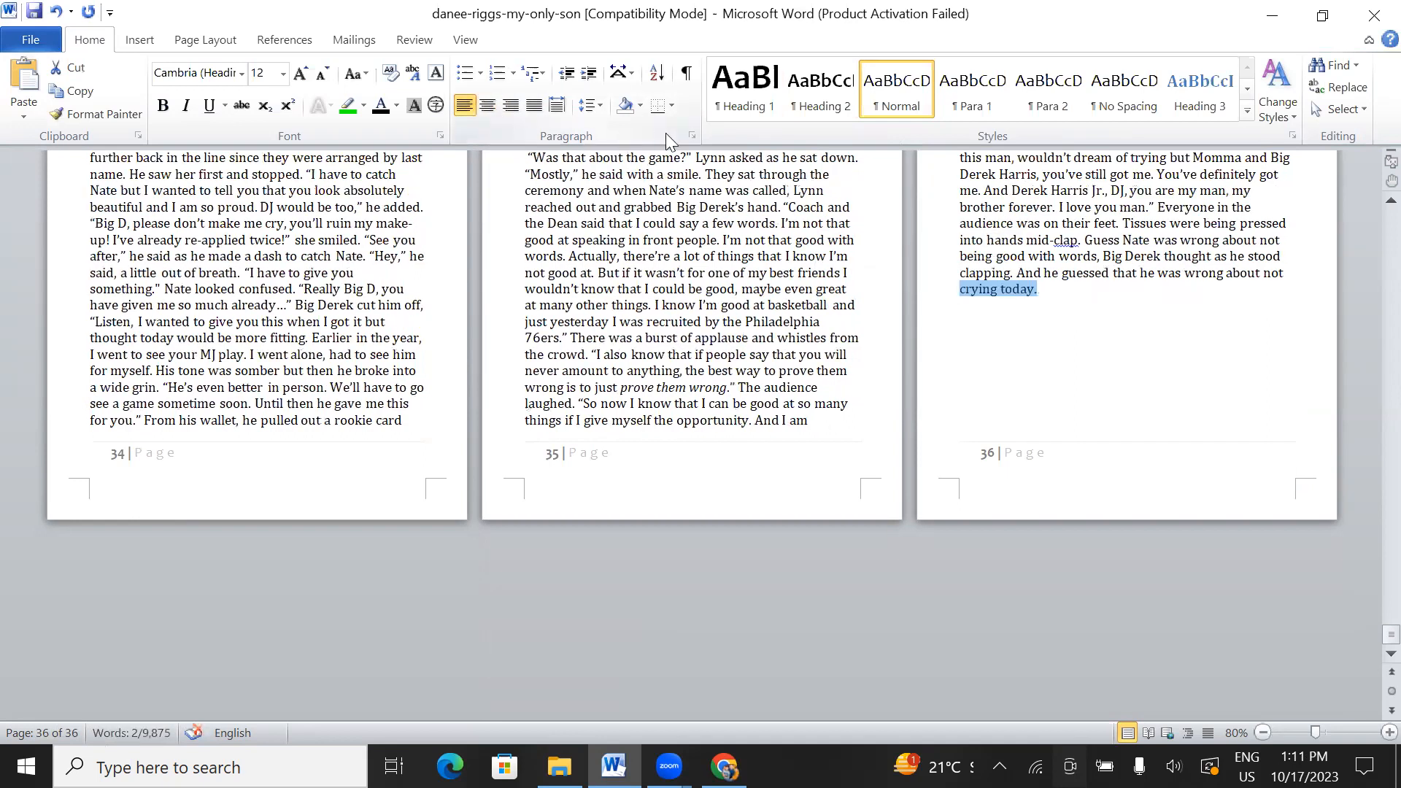
pyautogui.click(534, 105)
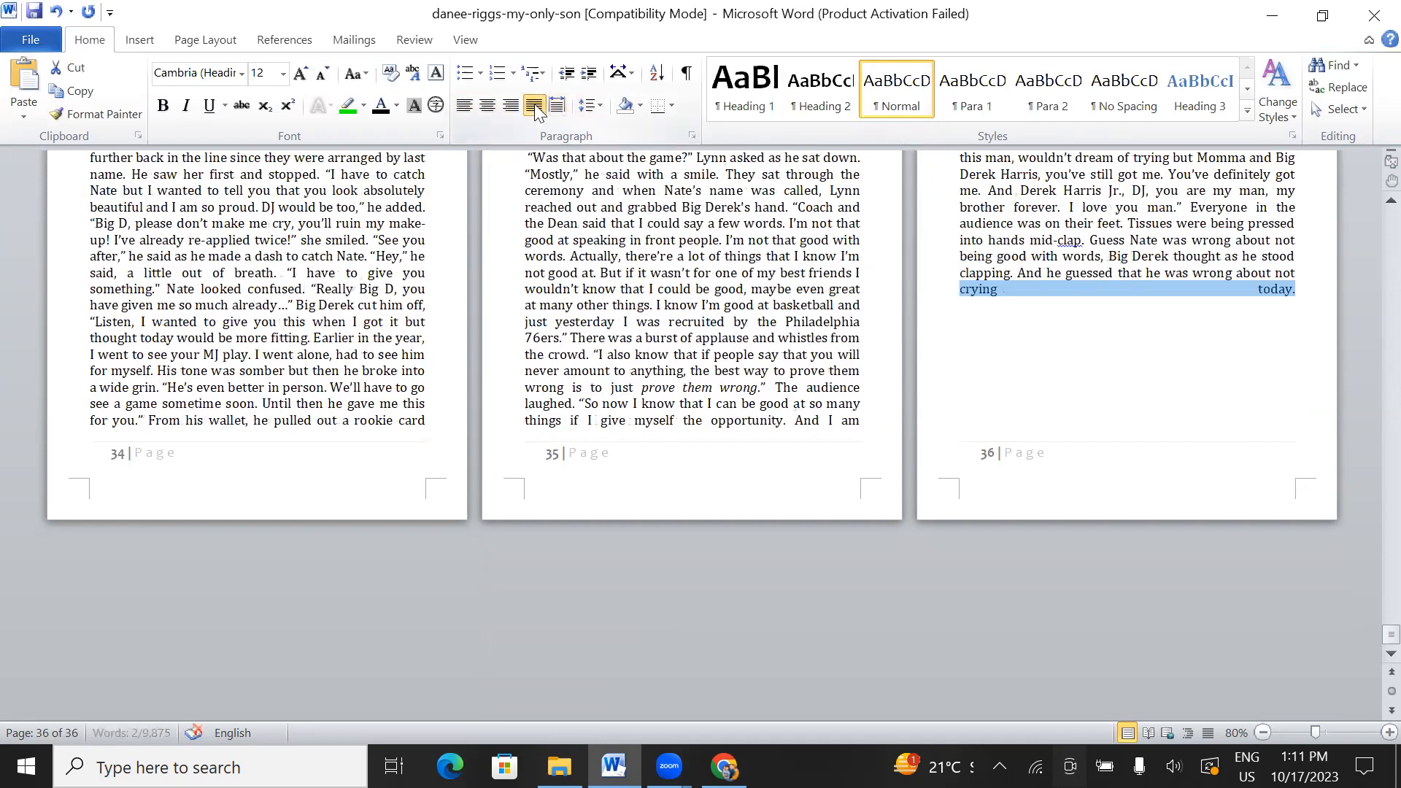
pyautogui.click(1106, 339)
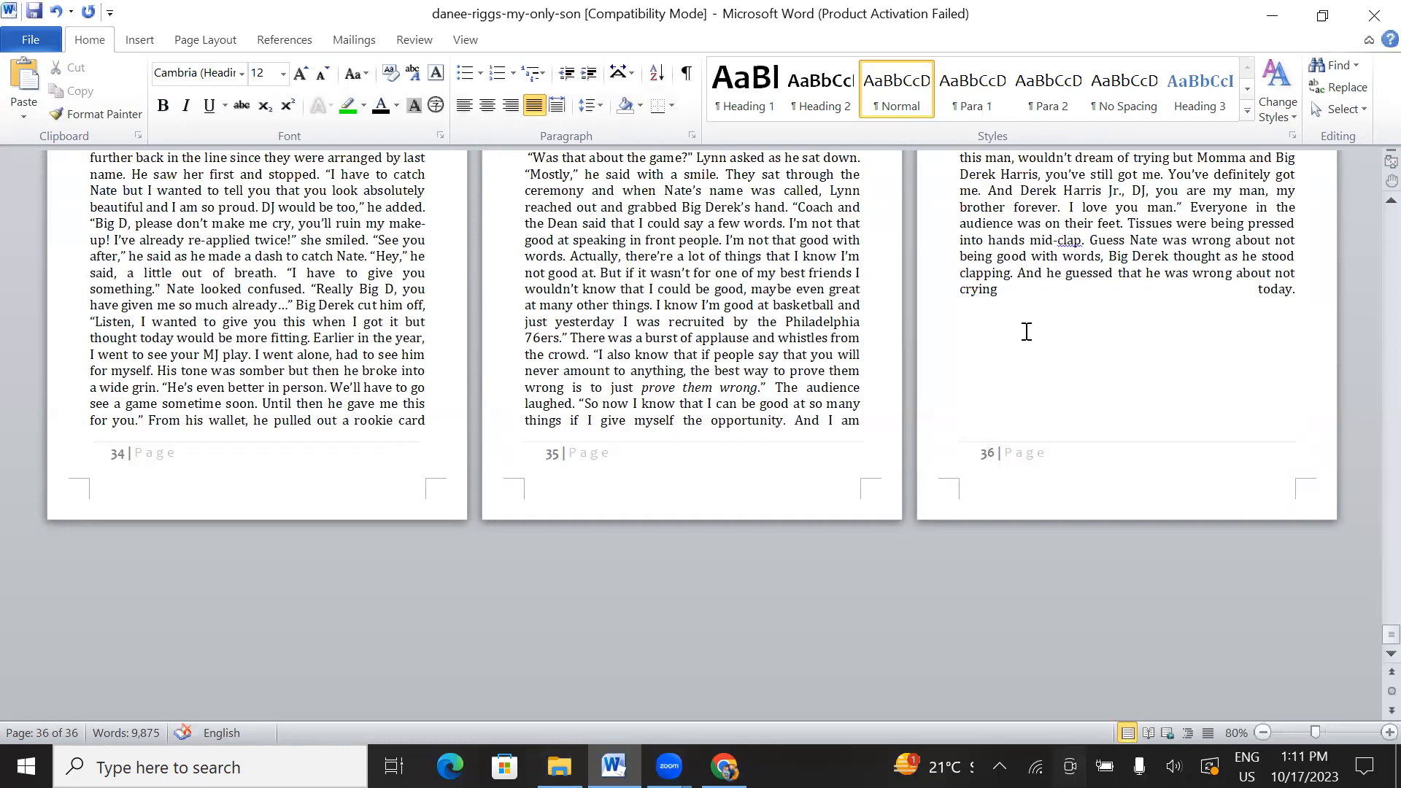
# Step: Add the line "The End" below the story's closing line on the last page
pyautogui.write('The End')
pyautogui.moveTo(1296, 322); pyautogui.dragTo(992, 322)
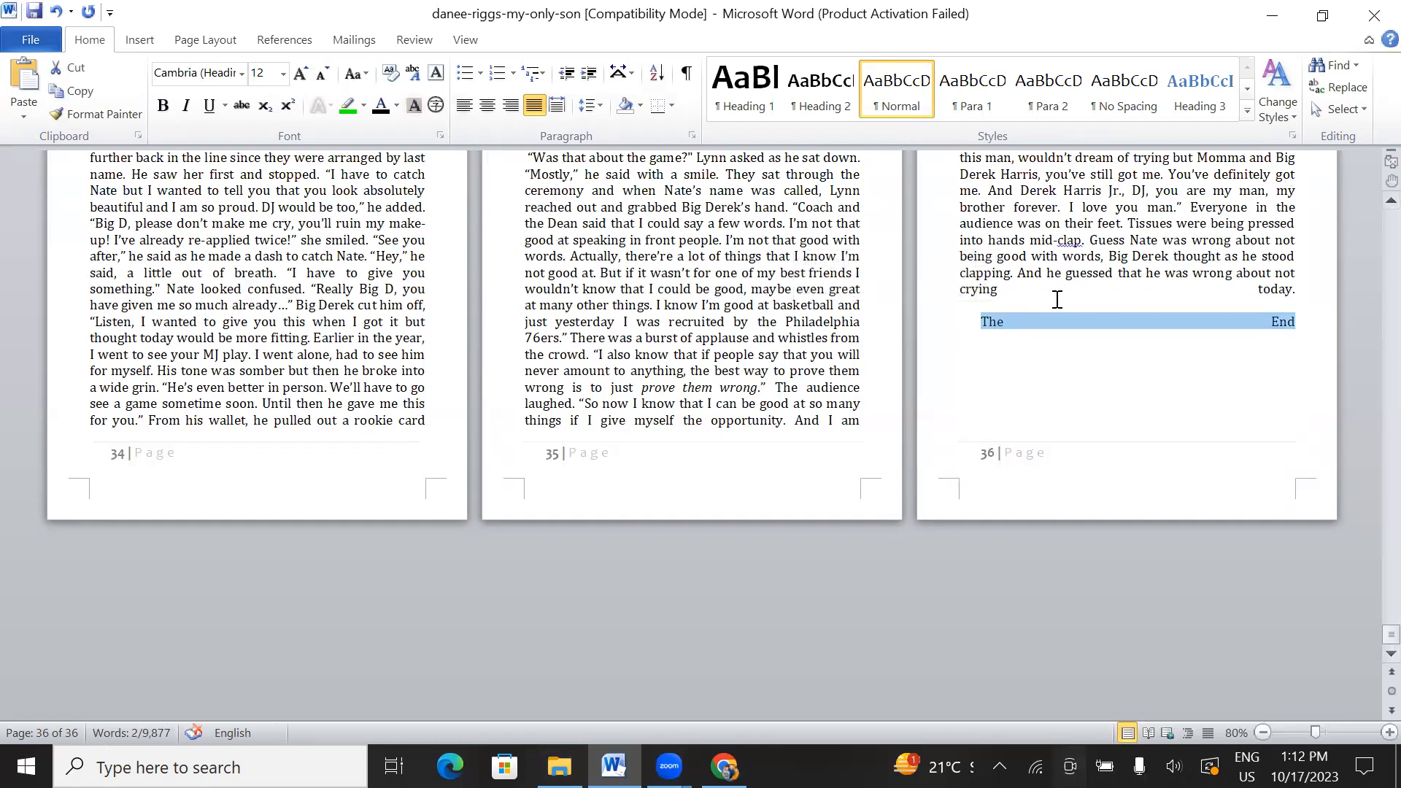
pyautogui.click(1158, 372)
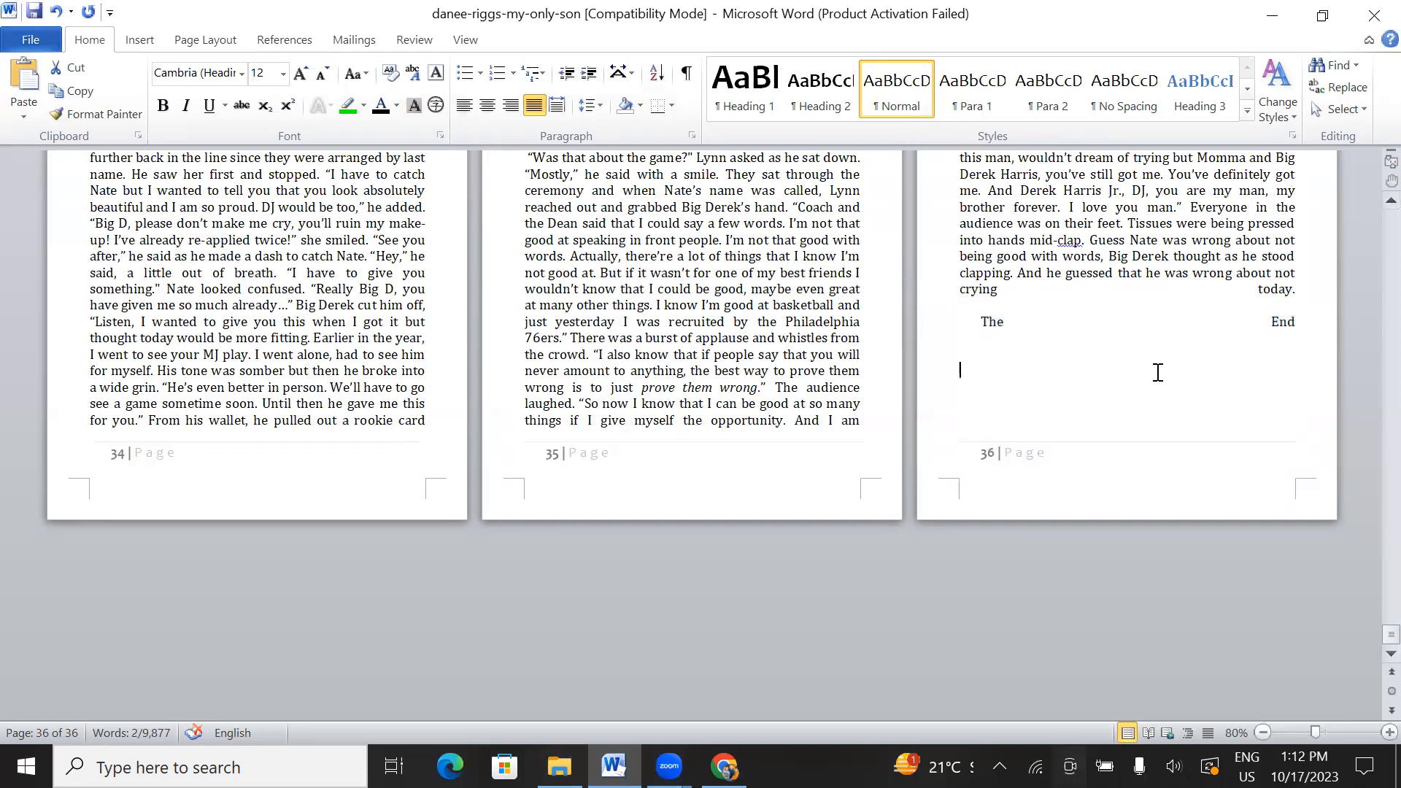
# Step: Select the story's closing line together with "The End" and try a paragraph spacing of 6 pt after
pyautogui.moveTo(953, 292); pyautogui.dragTo(1272, 336)
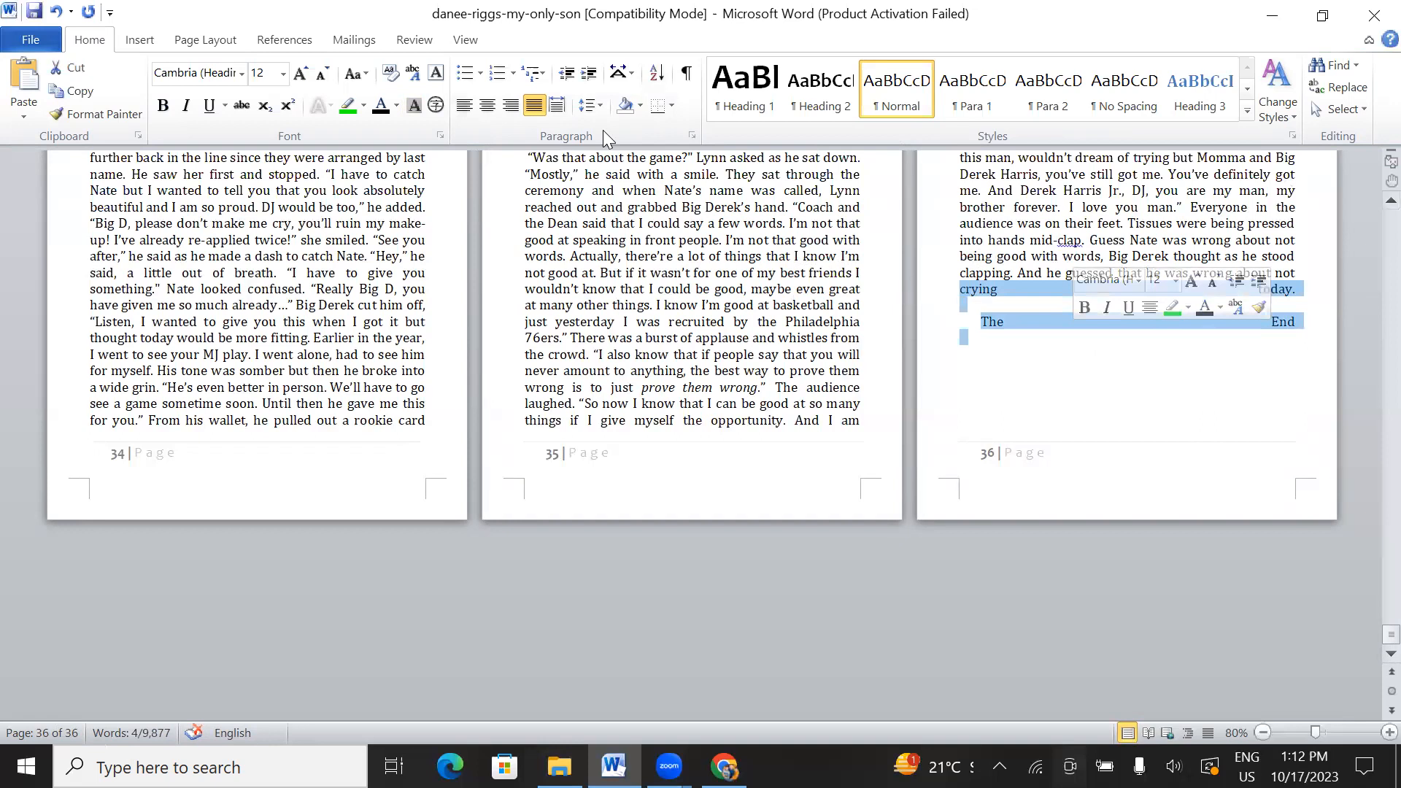
pyautogui.scroll(-3, 603, 130)
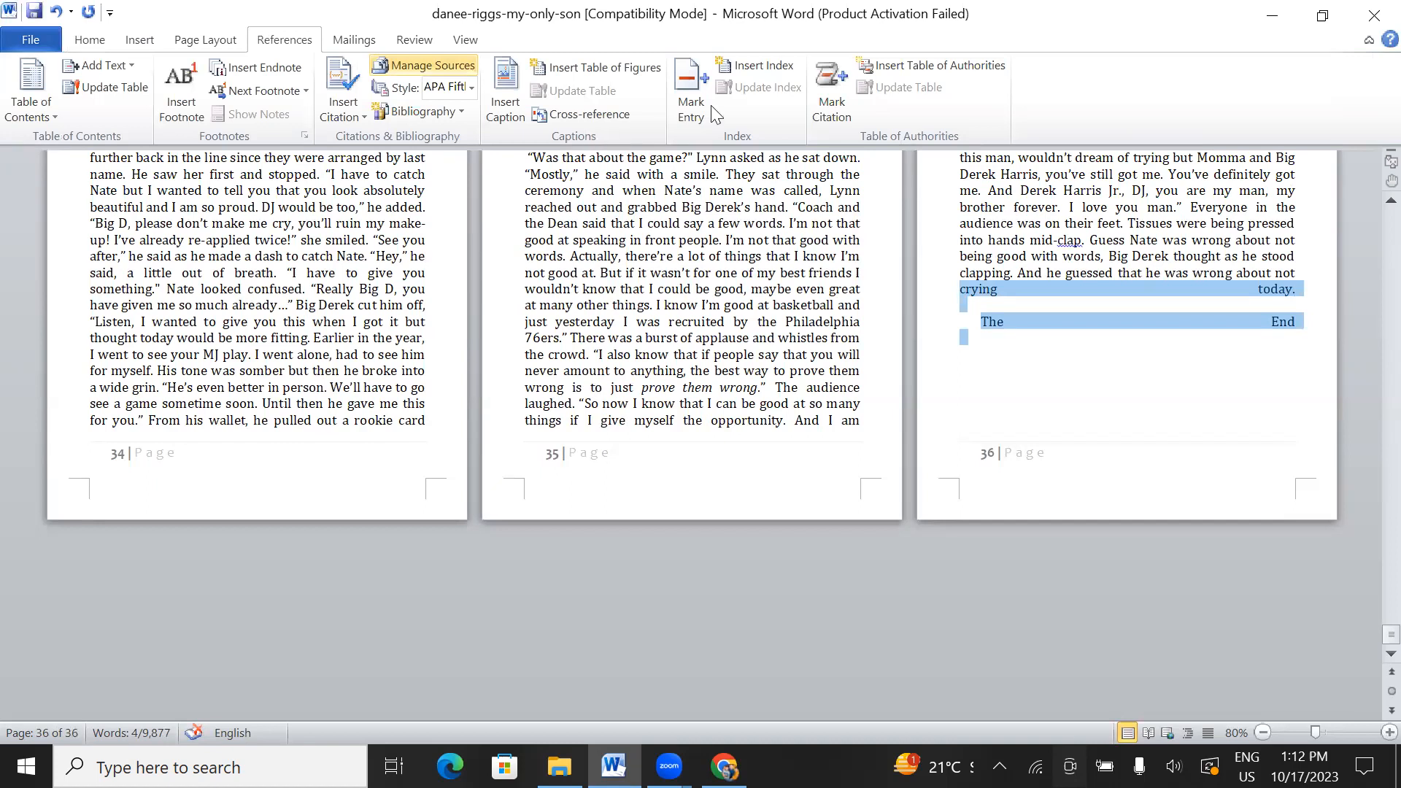
pyautogui.click(357, 42)
pyautogui.click(421, 41)
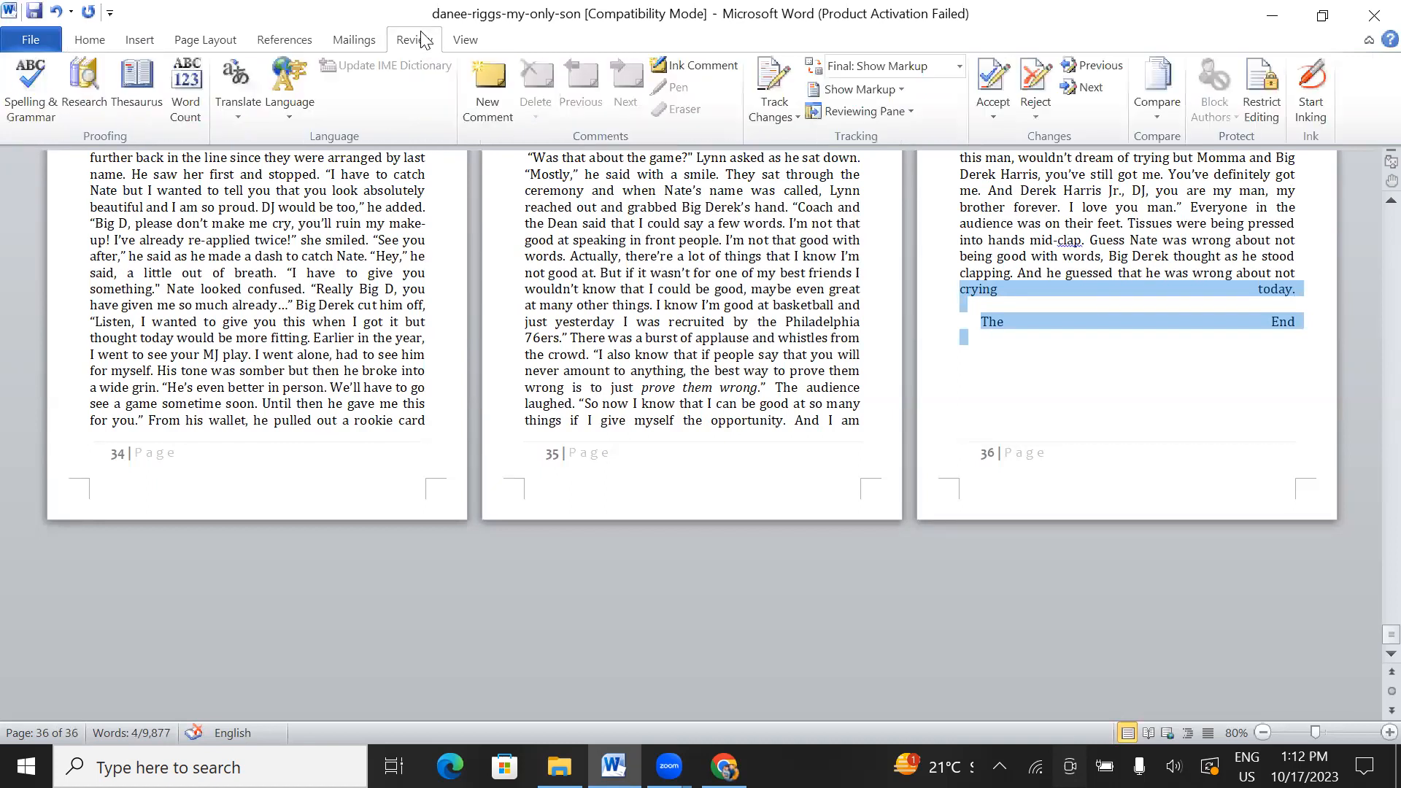
pyautogui.click(205, 40)
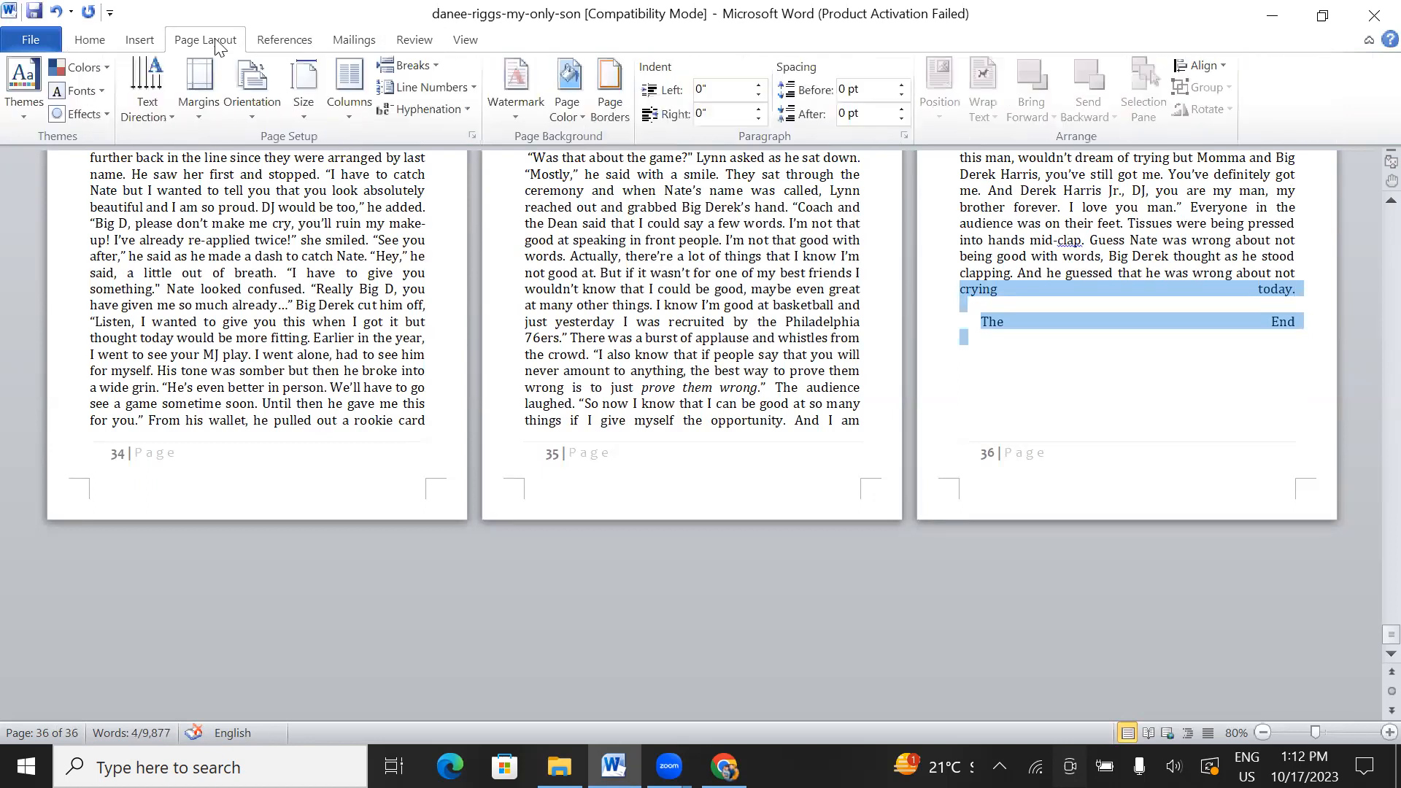
pyautogui.click(902, 121)
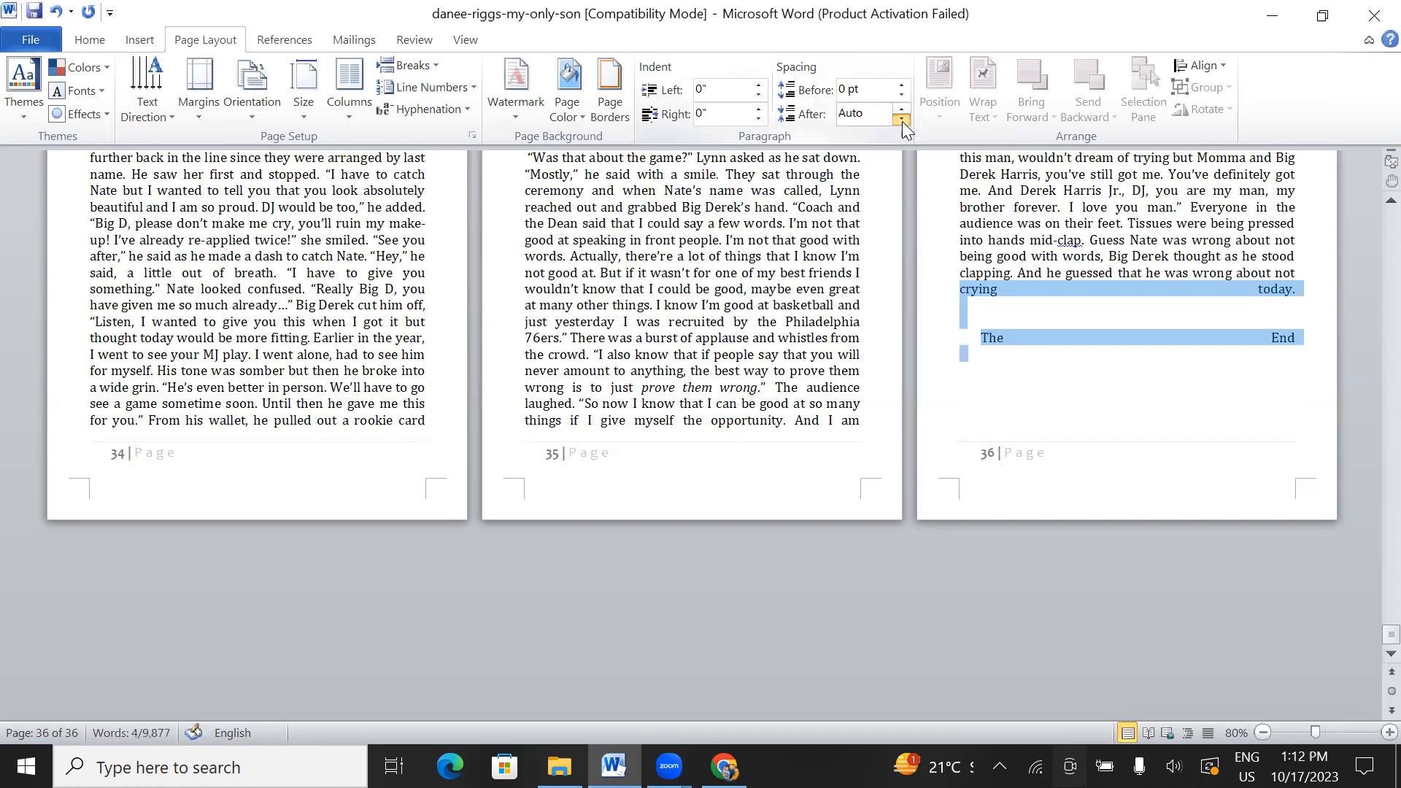
pyautogui.click(904, 107)
pyautogui.click(904, 106)
# Step: Set the selected text's right indent to -0.1", try a left indent of -0.1" and return it to 0"
pyautogui.click(753, 122)
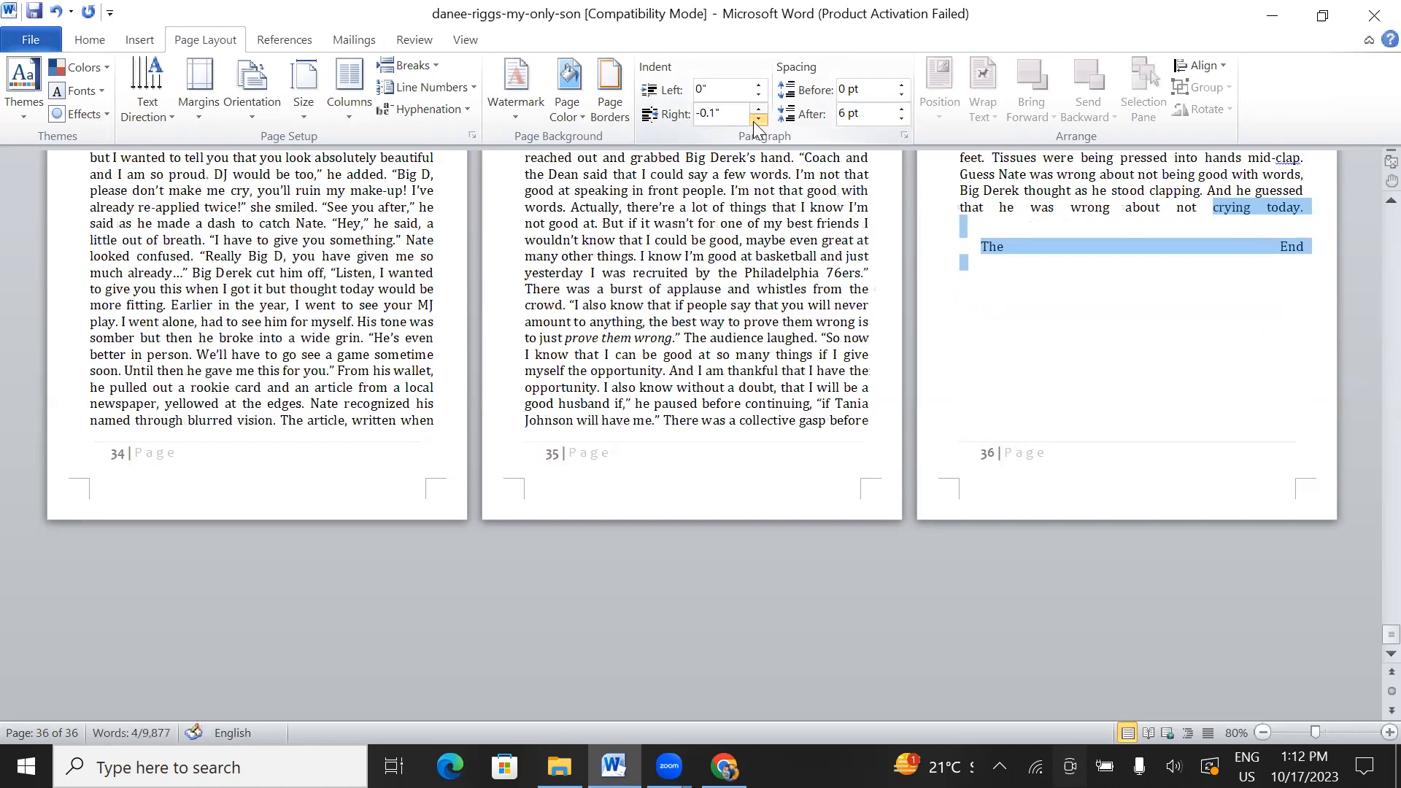
pyautogui.click(759, 96)
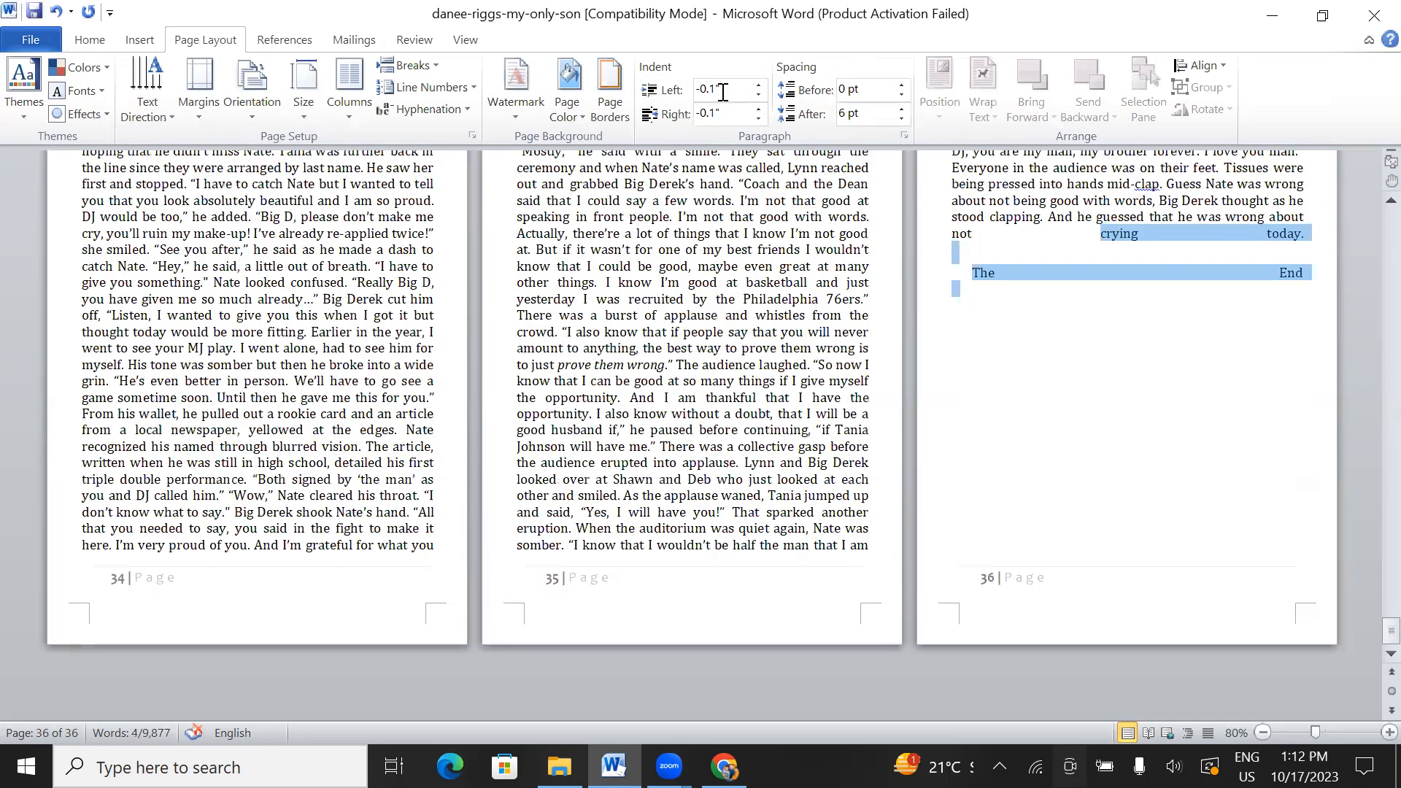
pyautogui.click(760, 86)
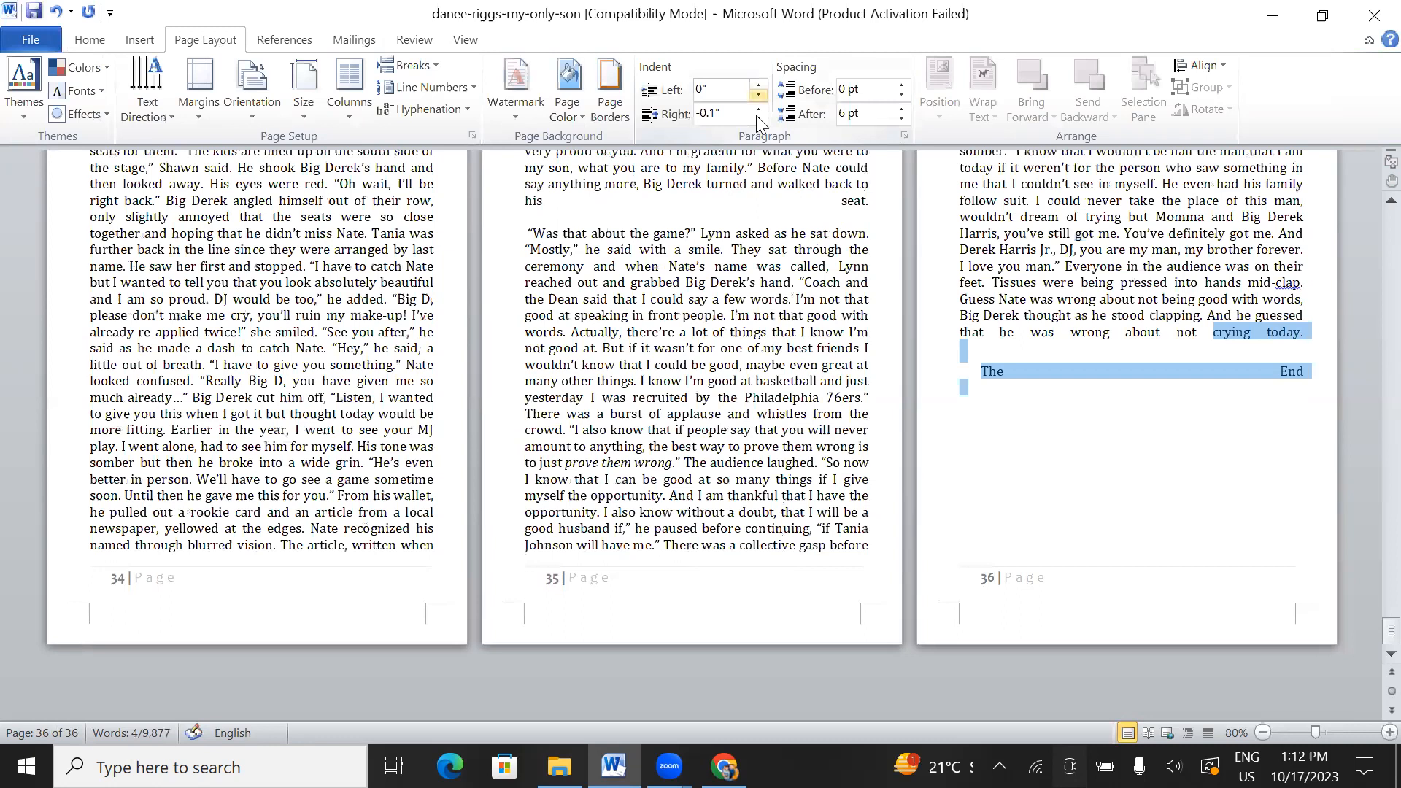
pyautogui.click(759, 118)
pyautogui.click(760, 109)
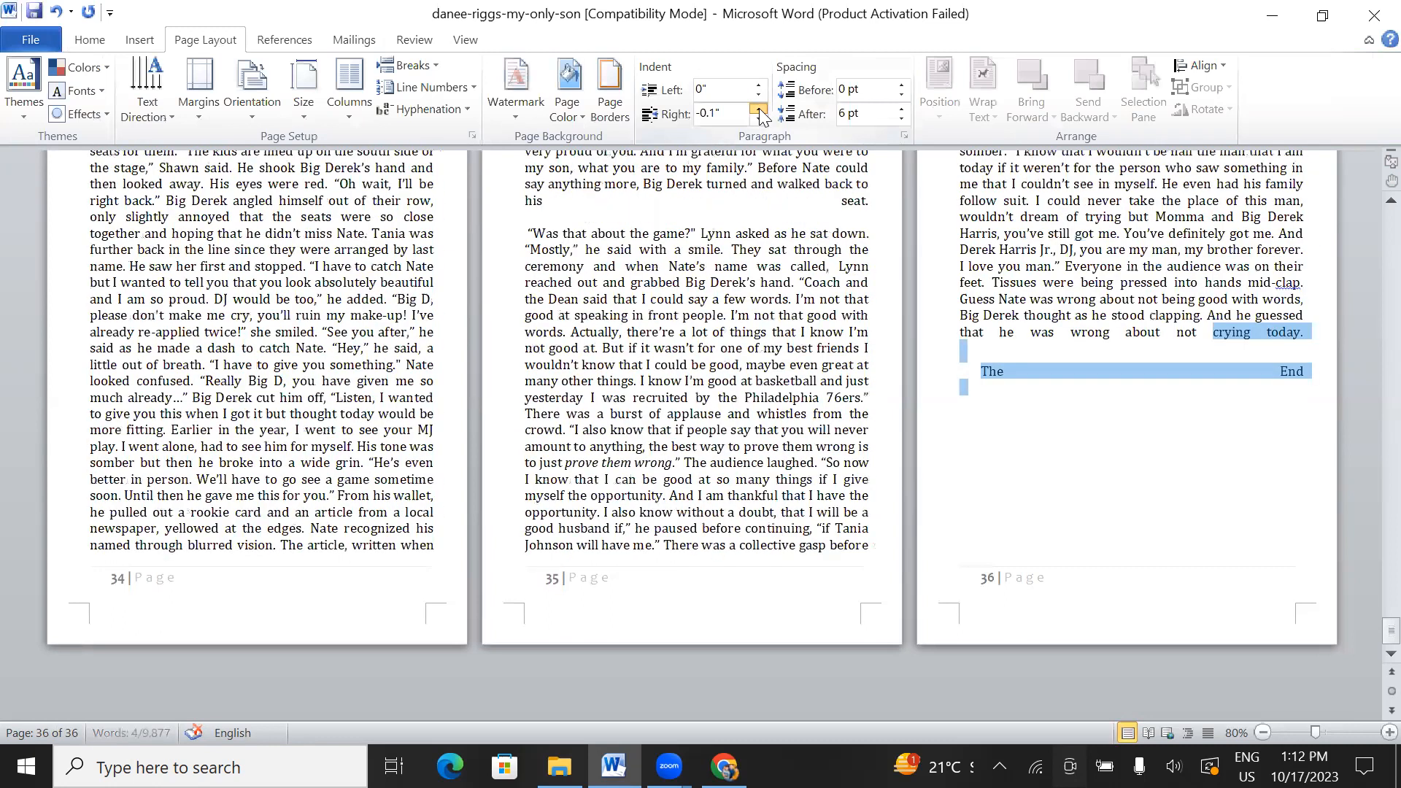
# Step: Set the paragraph spacing after the closing text and "The End" to 0 pt, then deselect the text
pyautogui.click(902, 119)
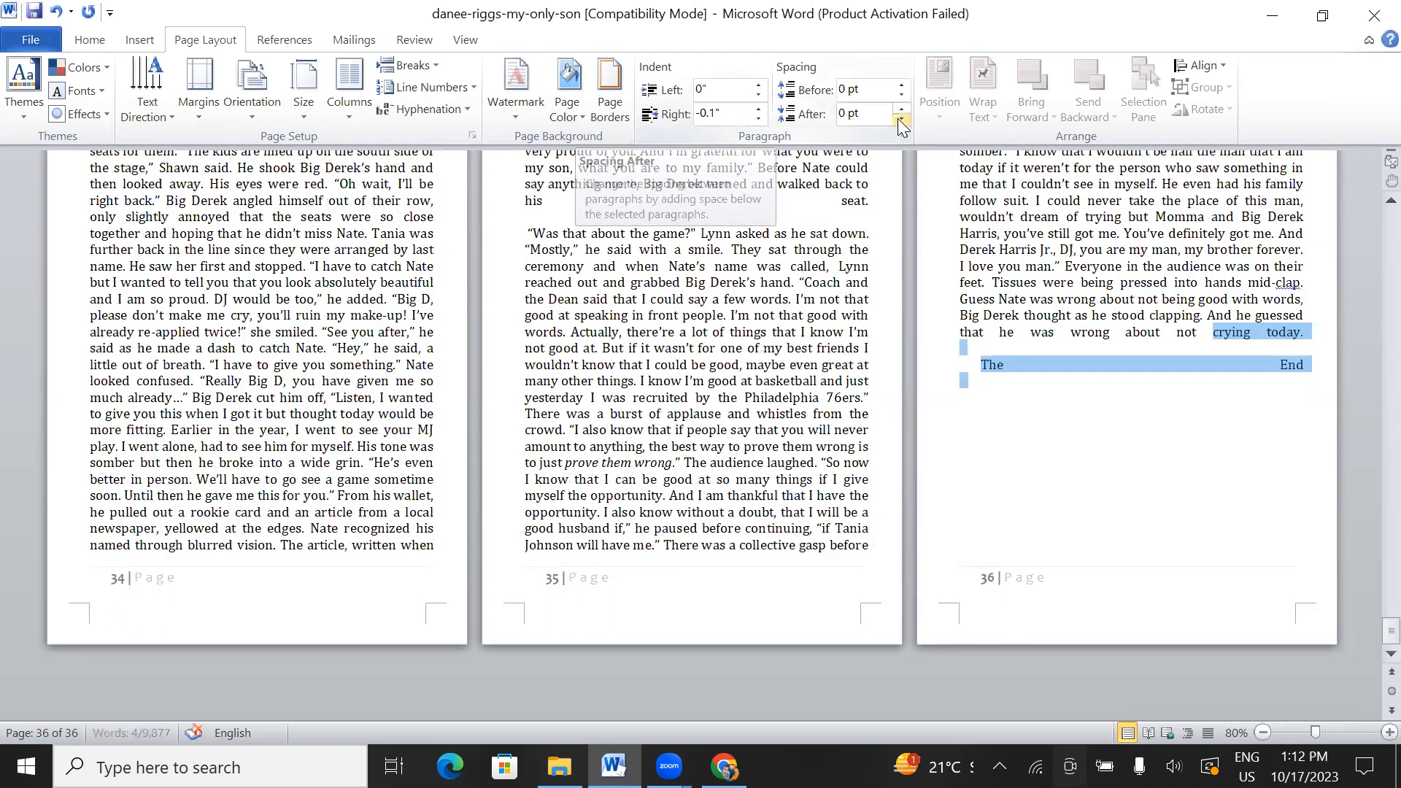
pyautogui.click(901, 119)
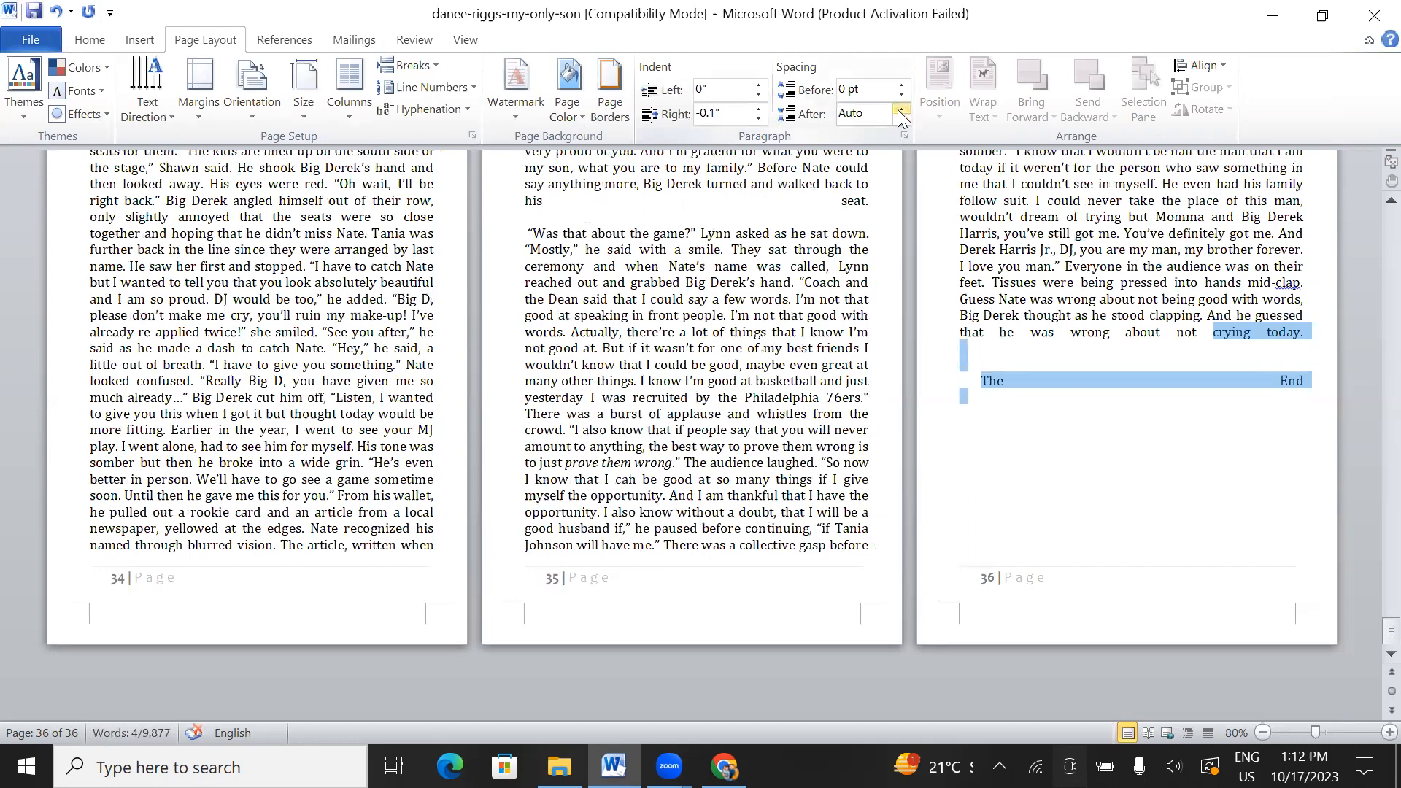
pyautogui.click(901, 119)
pyautogui.click(1062, 496)
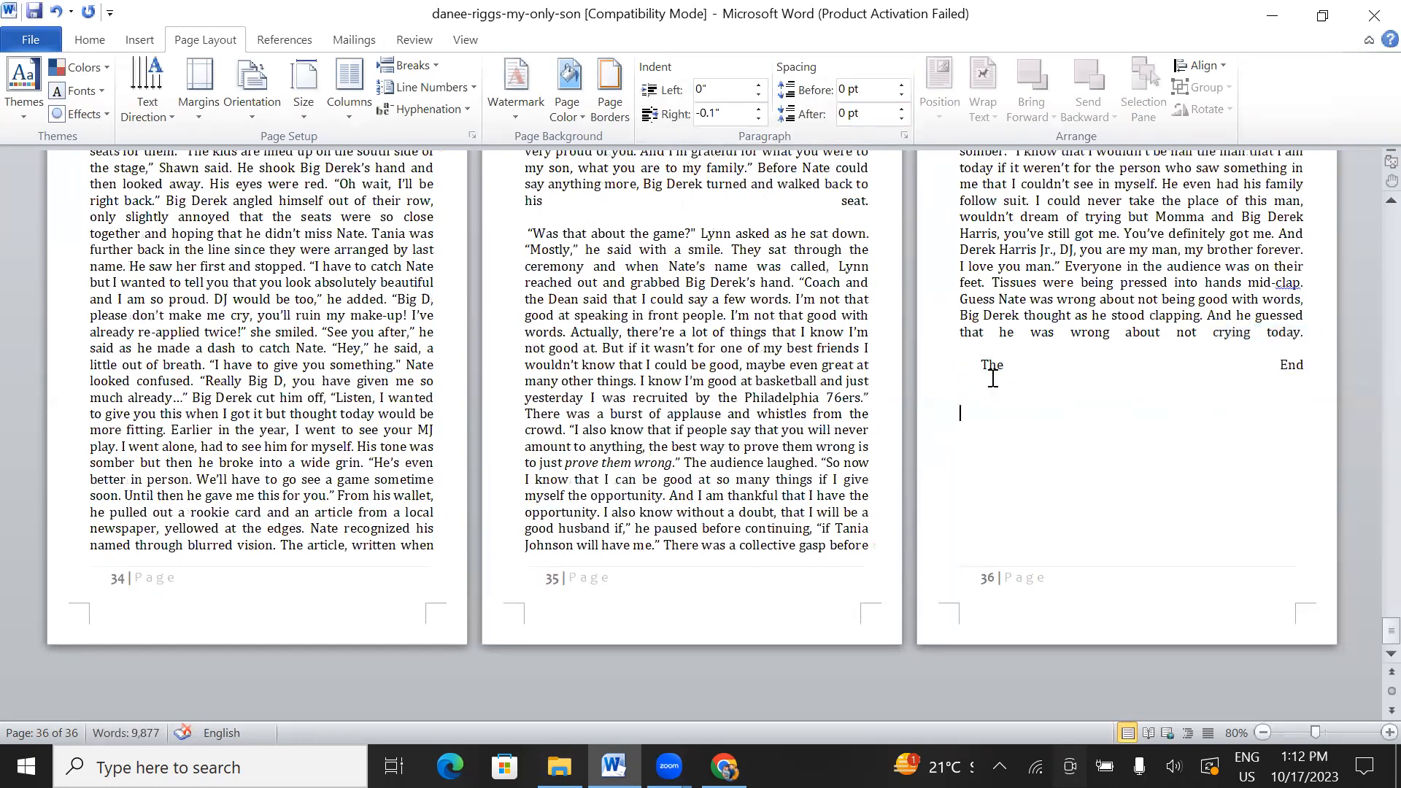
# Step: Select only the "The End" line and set its right indent to 0"
pyautogui.moveTo(972, 363); pyautogui.dragTo(1330, 368)
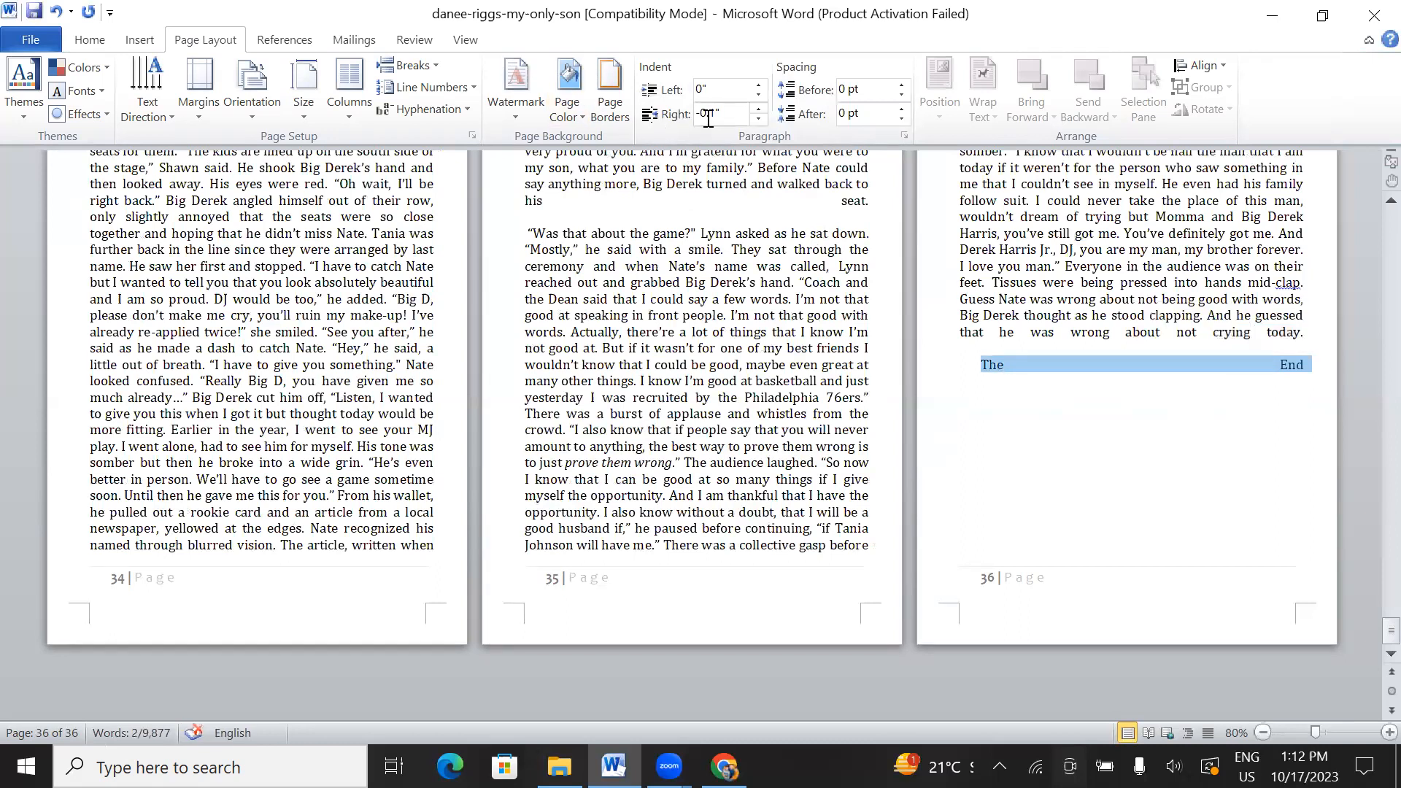
pyautogui.click(759, 119)
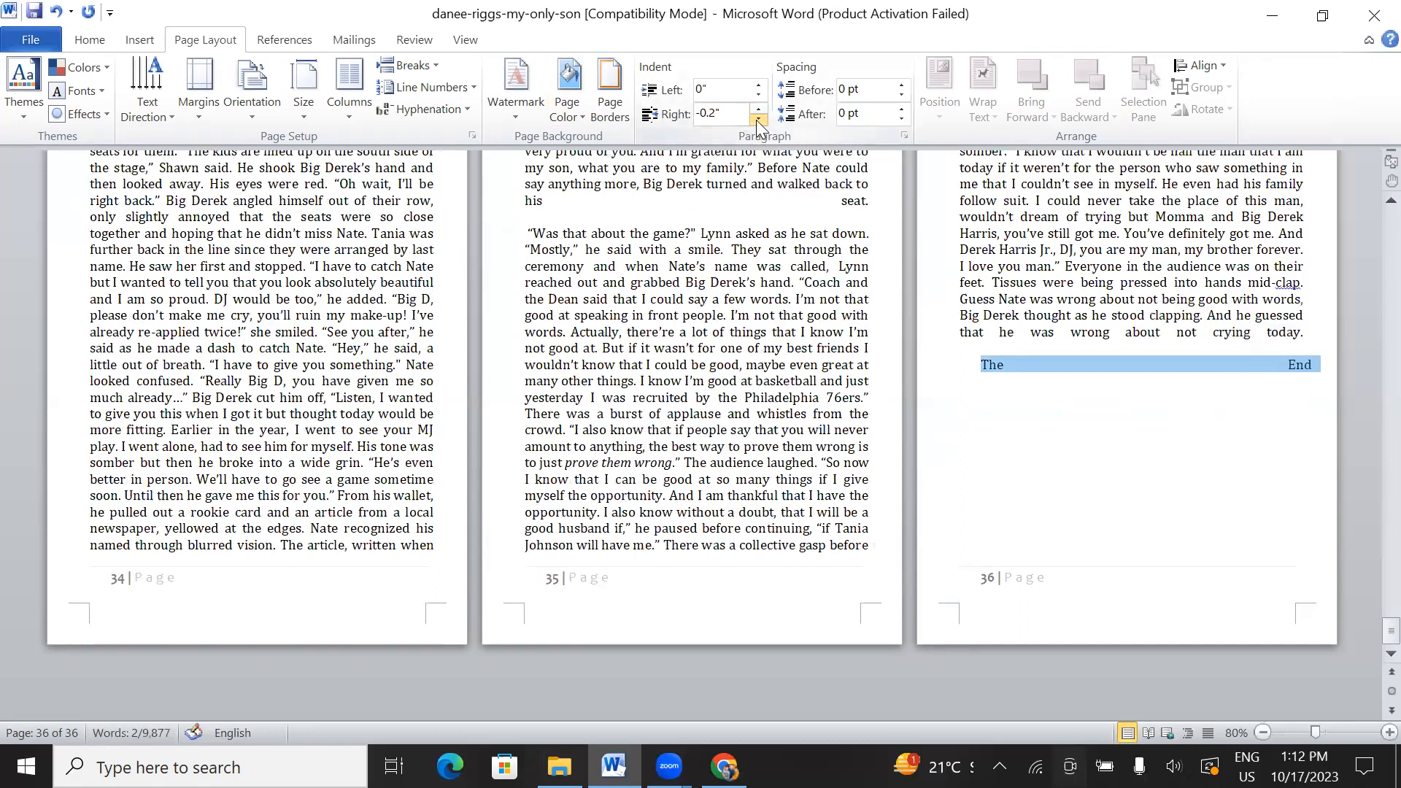
pyautogui.click(759, 107)
pyautogui.click(758, 108)
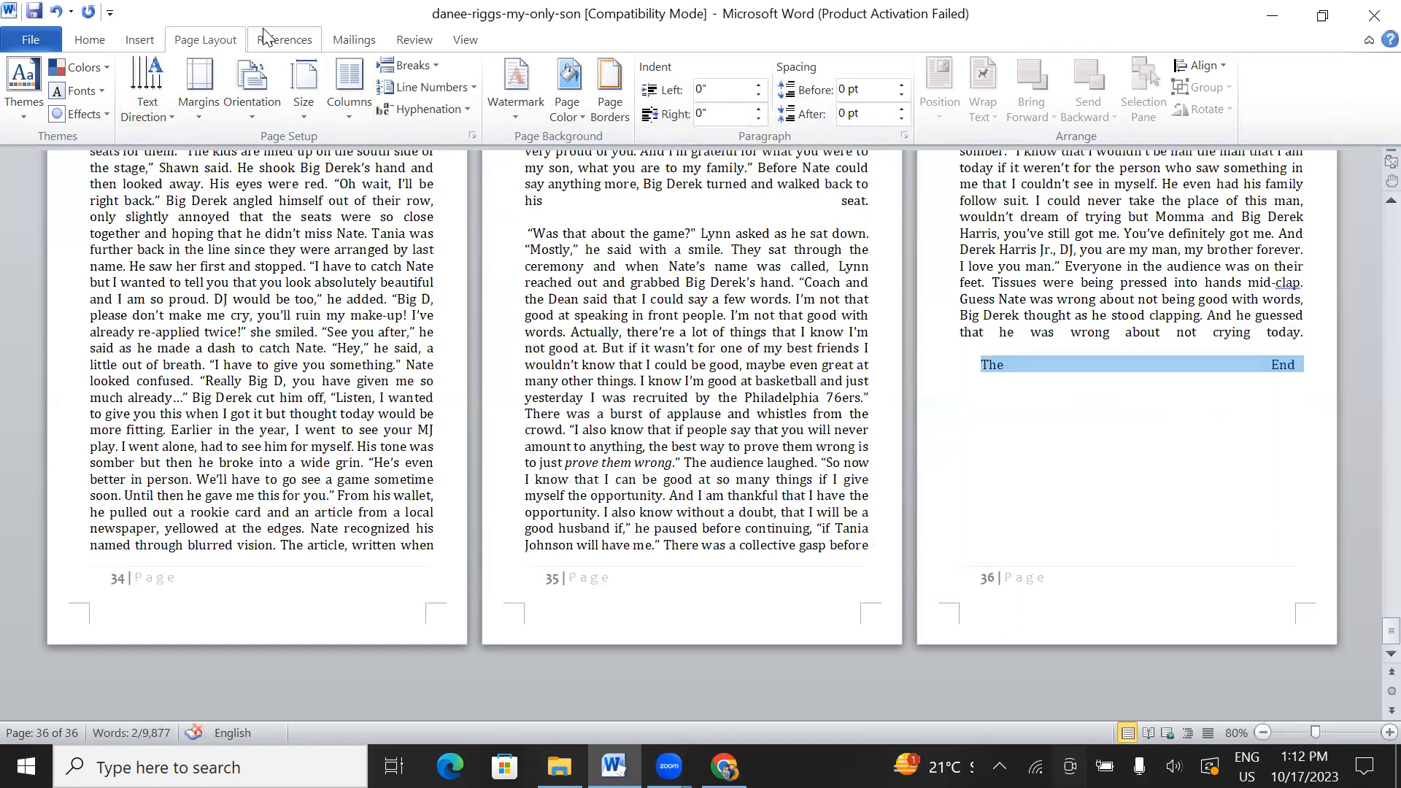
# Step: Try centred alignment on "The End", and switch the line to left alignment
pyautogui.click(78, 38)
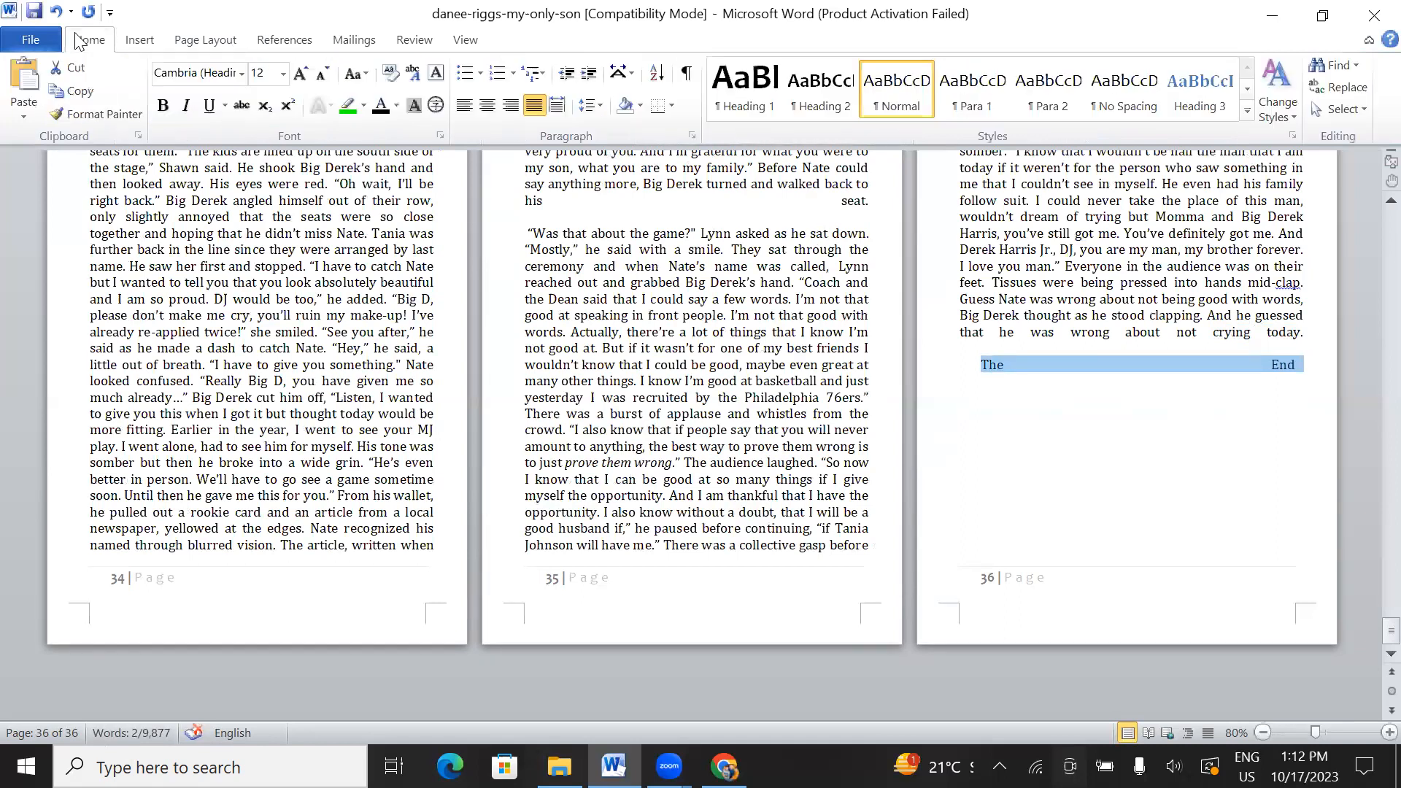
pyautogui.click(488, 106)
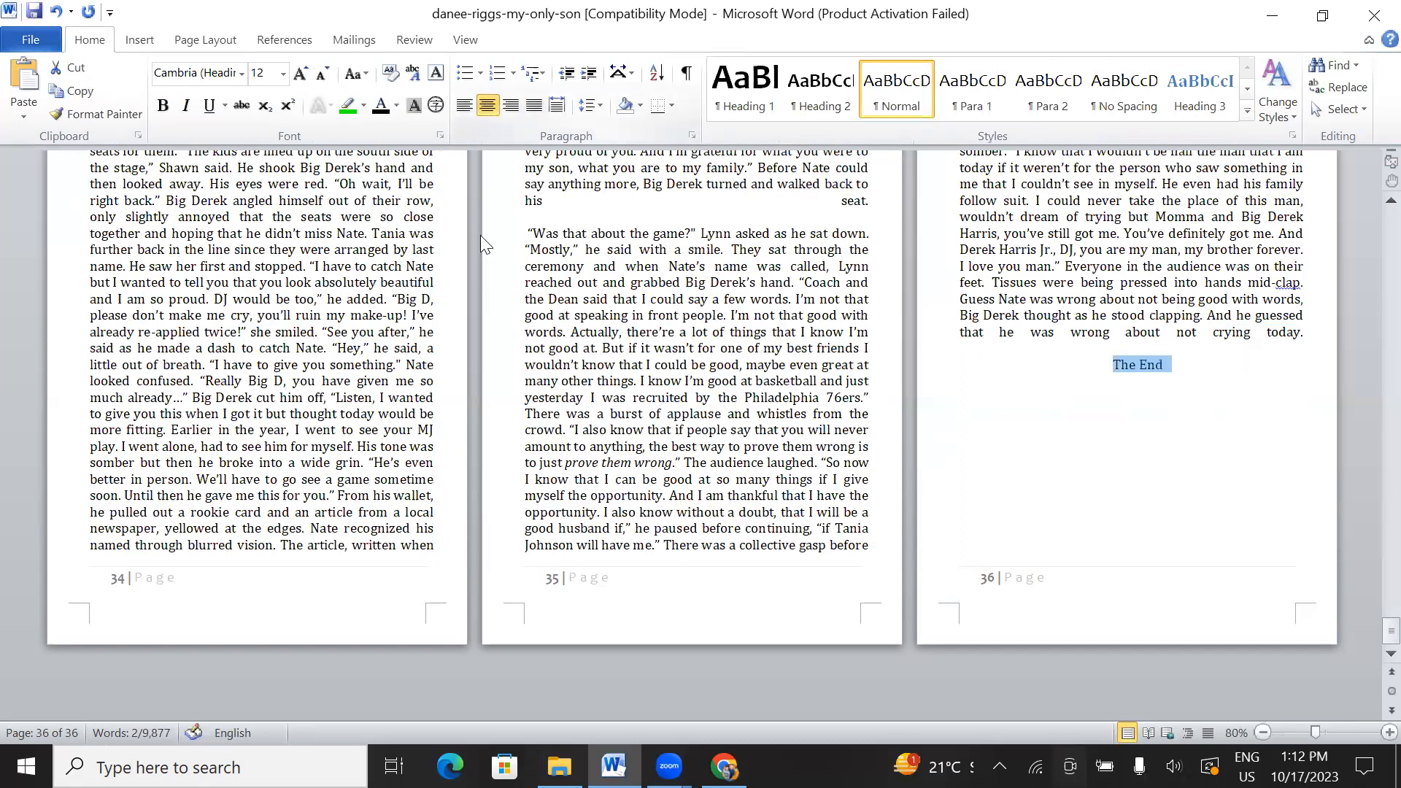
pyautogui.click(466, 106)
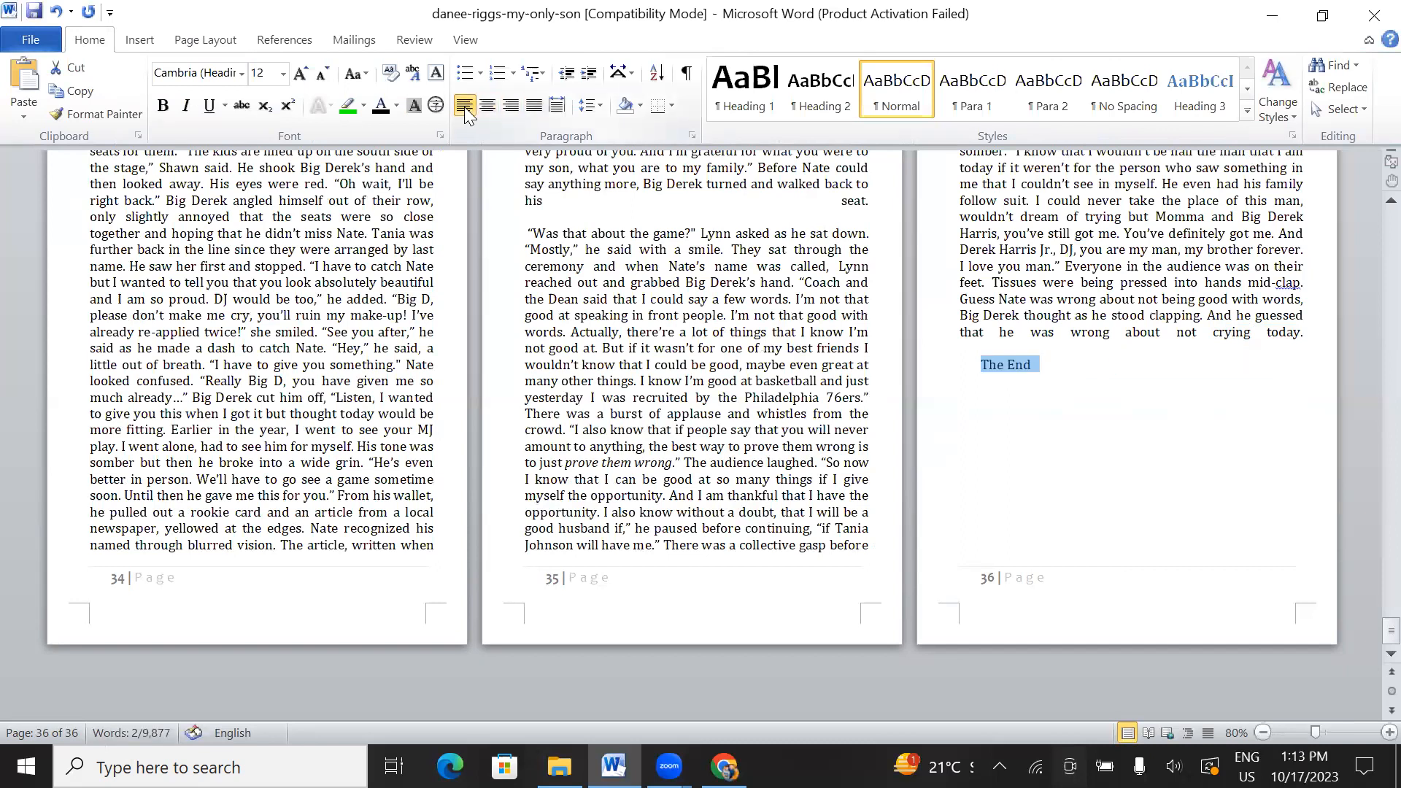
# Step: Enlarge "The End" to 16 pt and make it bold
pyautogui.moveTo(1033, 365); pyautogui.dragTo(980, 365)
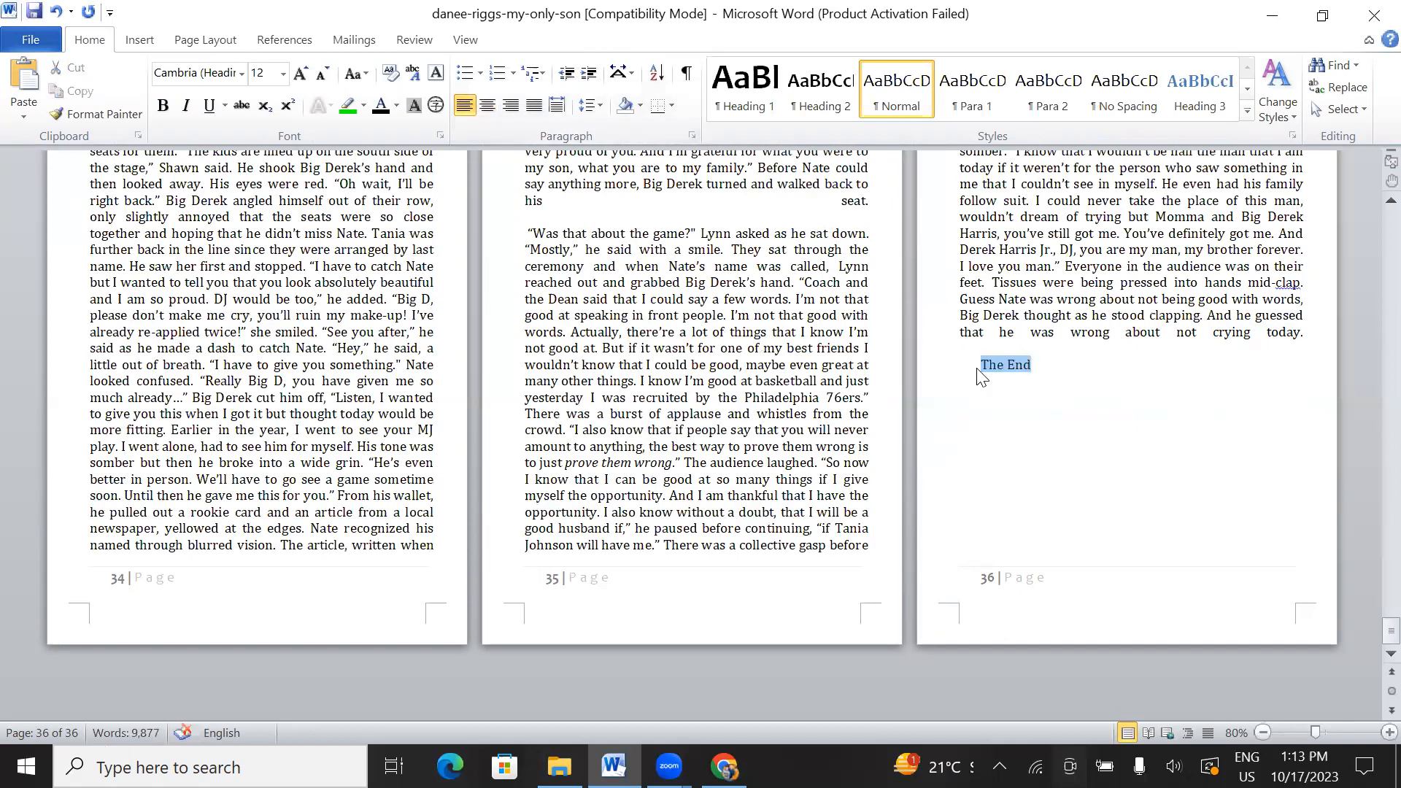
pyautogui.click(300, 74)
pyautogui.click(300, 74)
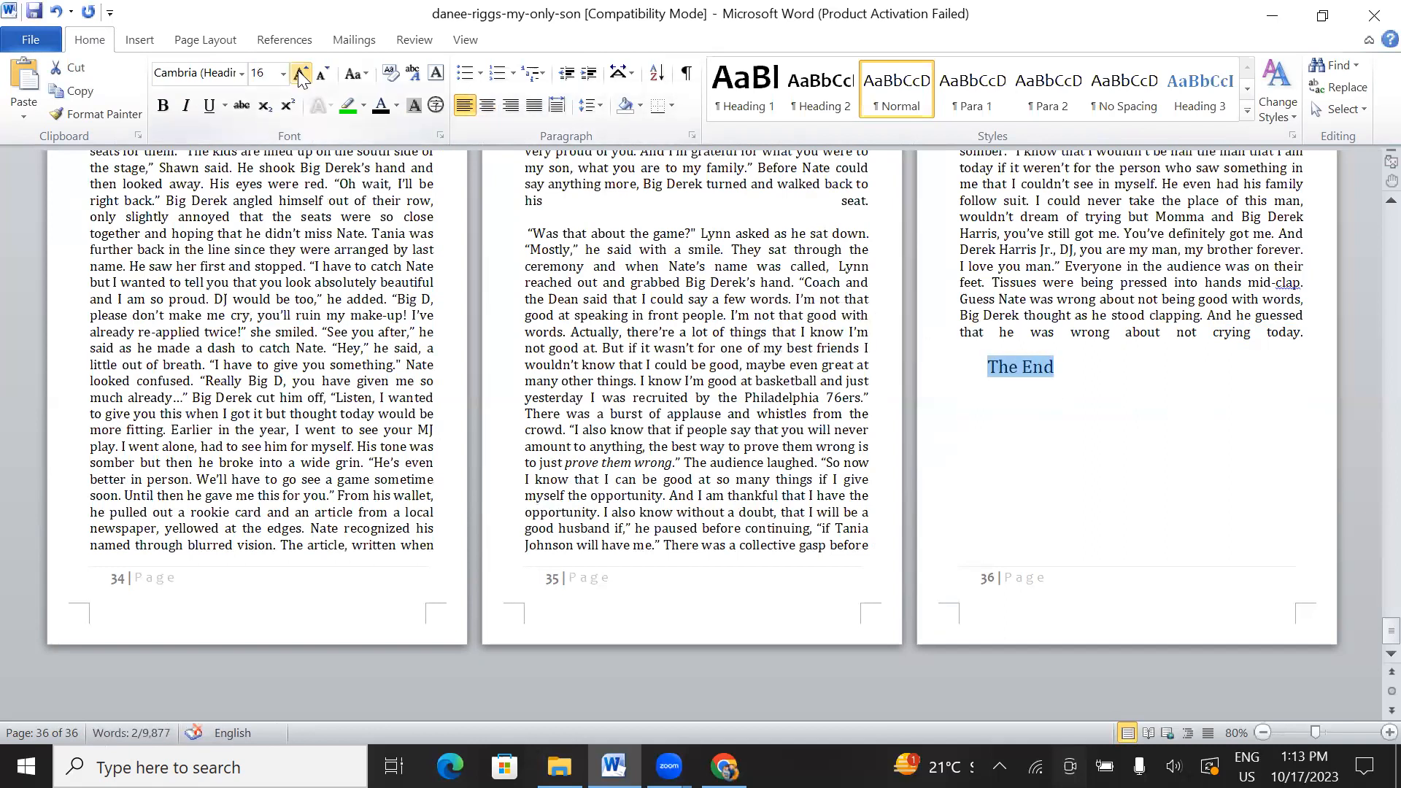
pyautogui.click(165, 106)
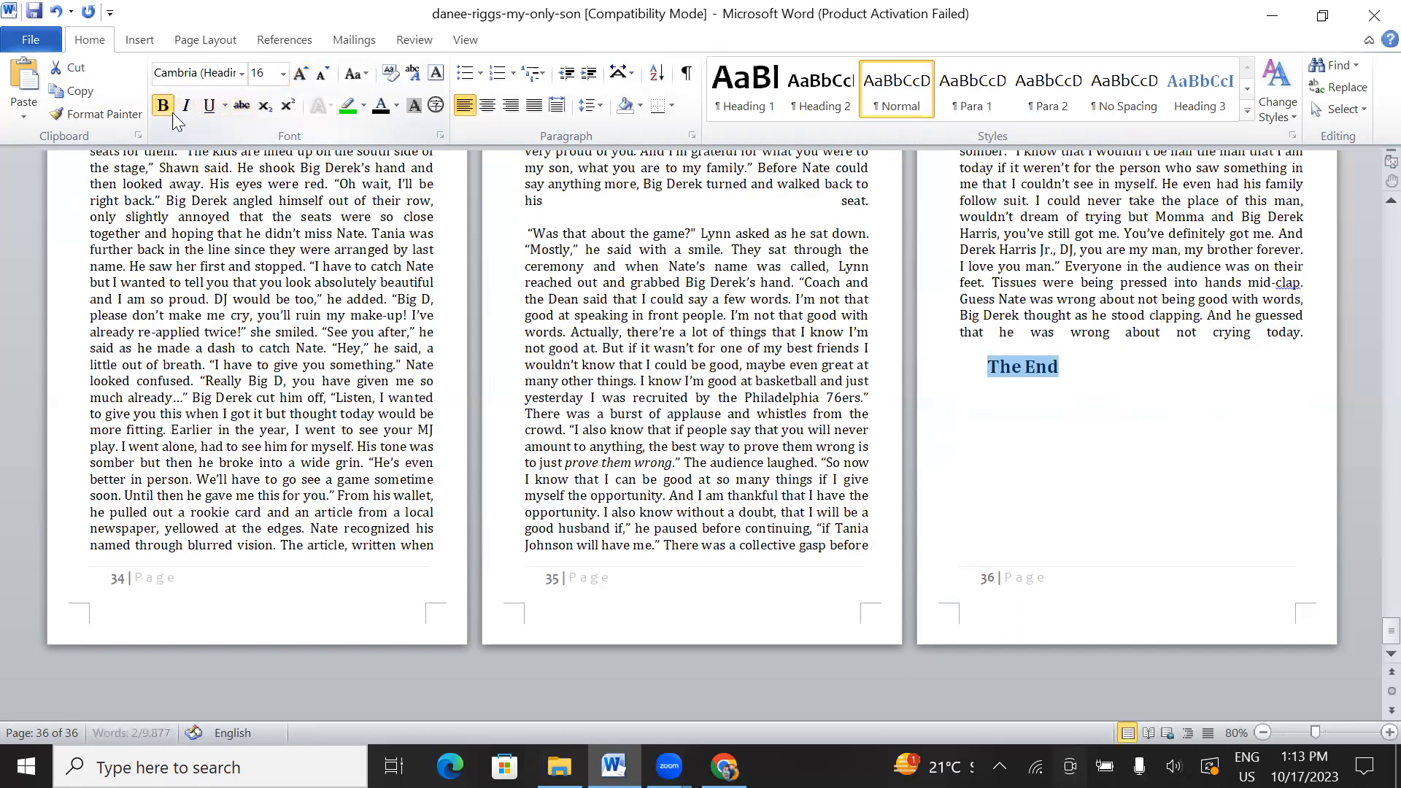
pyautogui.click(1108, 460)
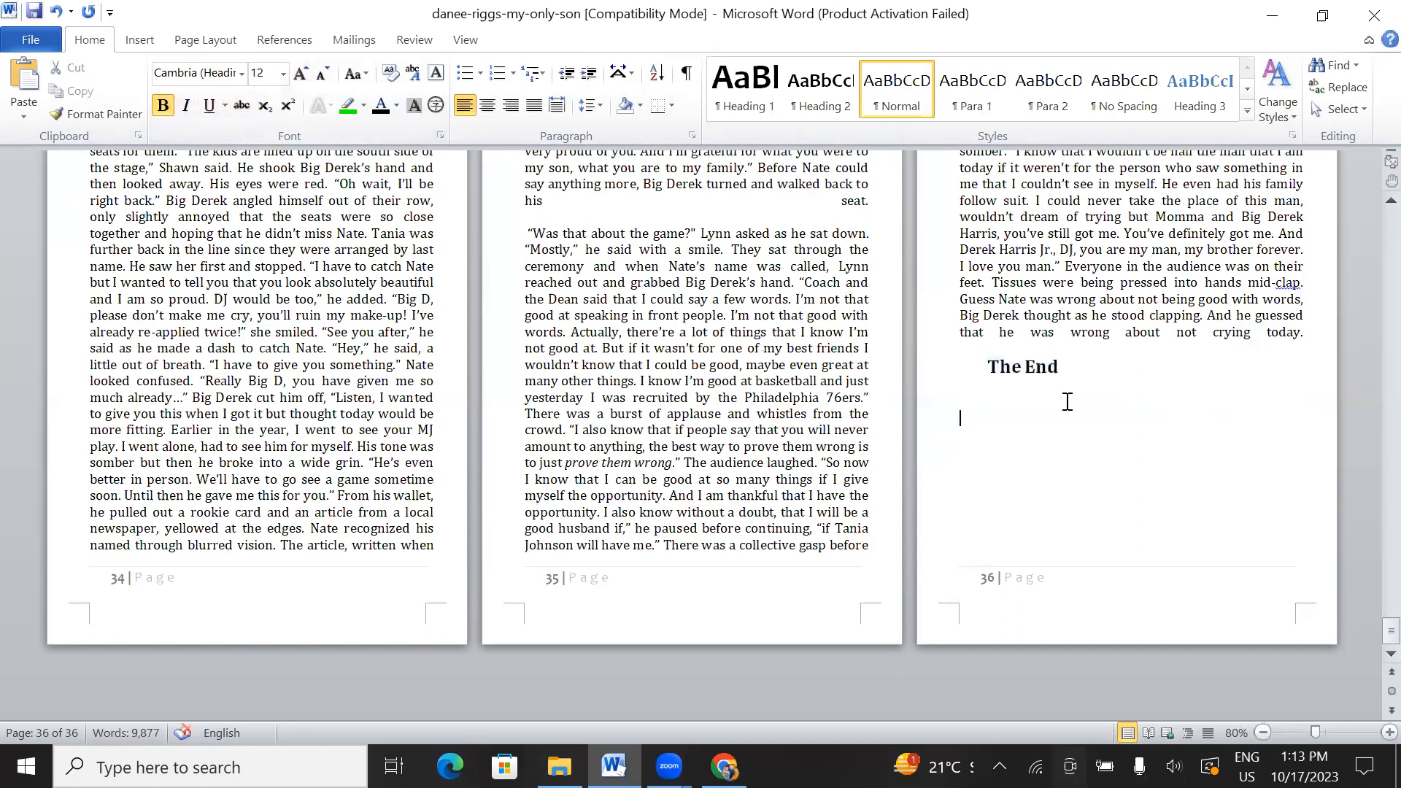
# Step: Align "The End" to the right margin and reduce its font size by one step
pyautogui.moveTo(1064, 366); pyautogui.dragTo(985, 376)
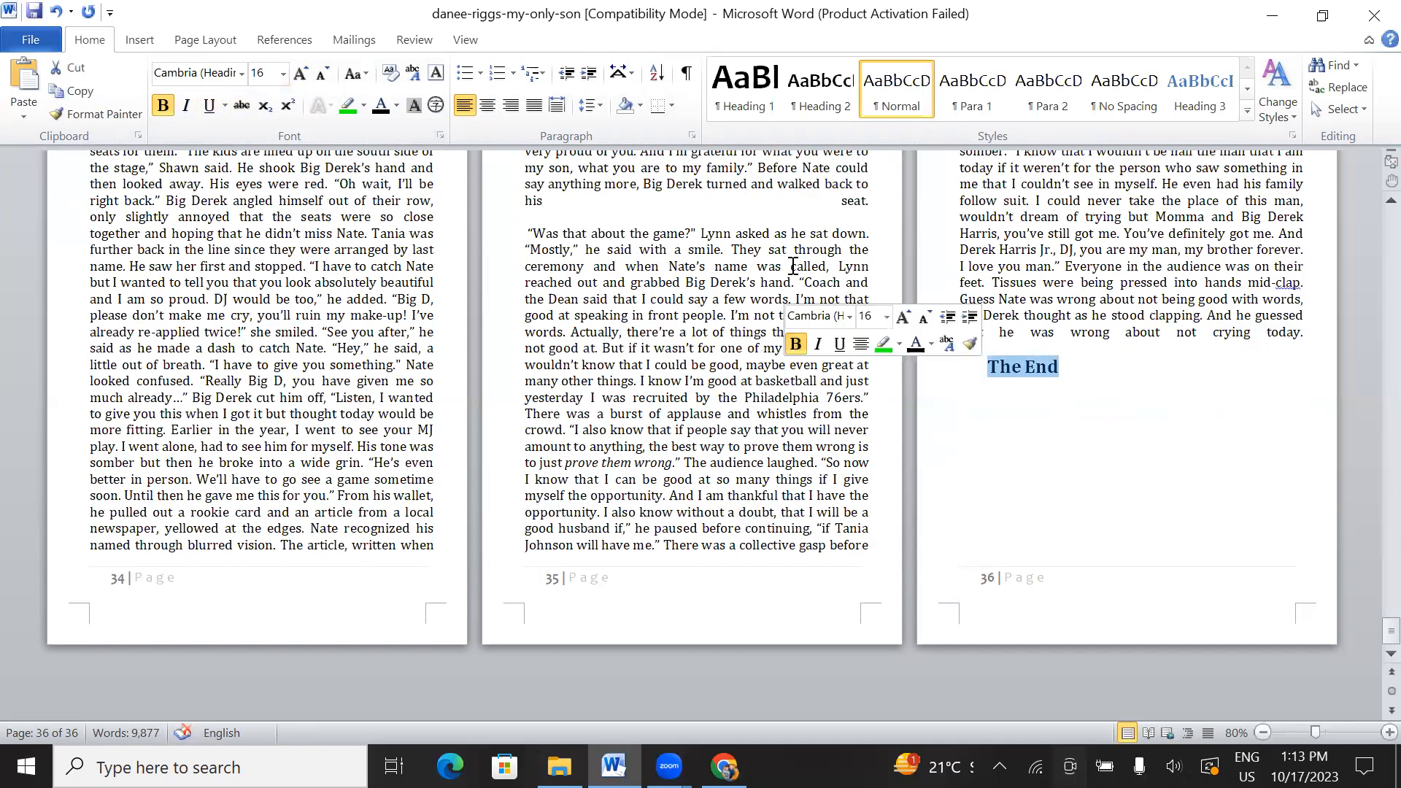
pyautogui.click(533, 110)
pyautogui.click(511, 111)
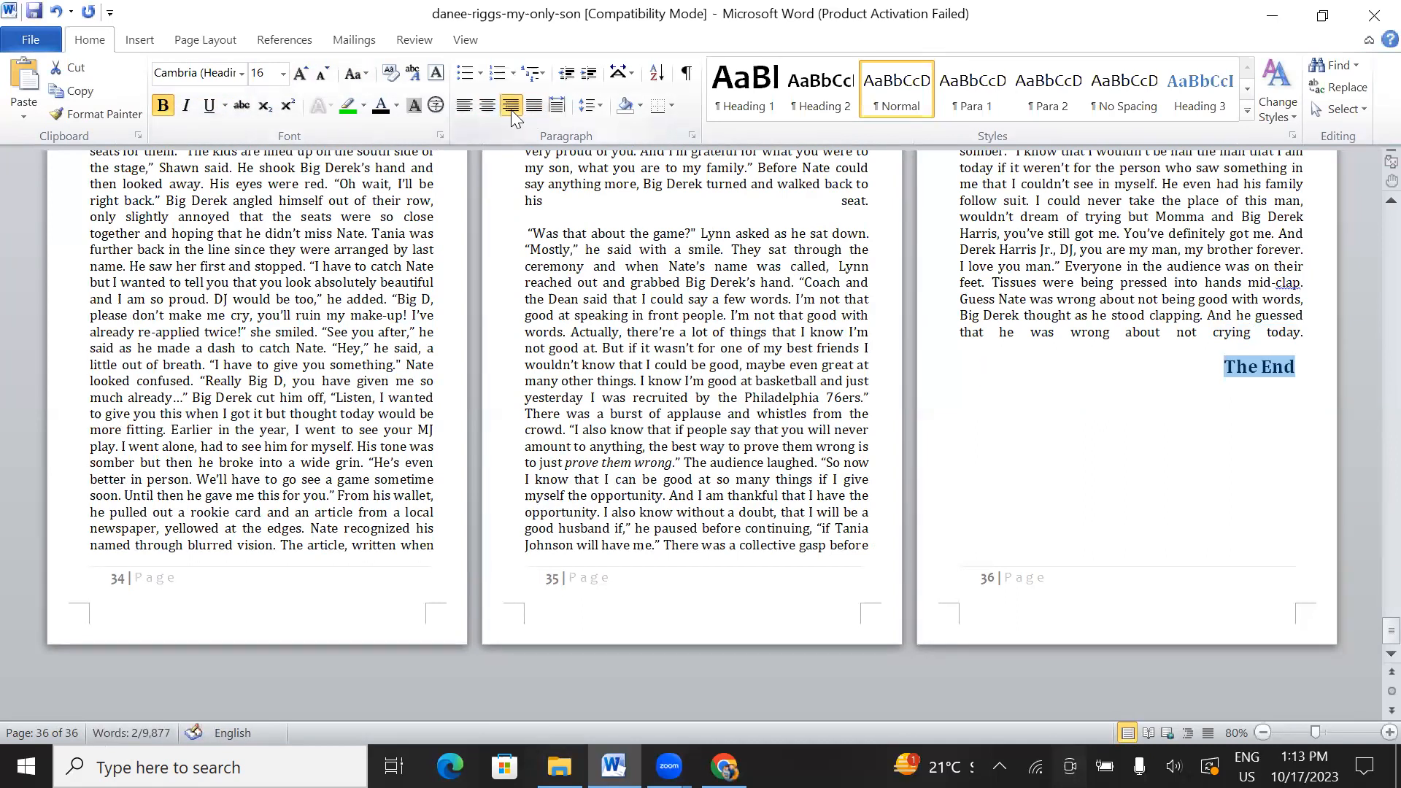
pyautogui.click(329, 76)
pyautogui.click(1122, 510)
# Step: Left-align the story text on page 29 around the stretched line ending "could stop him", and check the alignment on the neighbouring pages
pyautogui.scroll(6, 1248, 450)
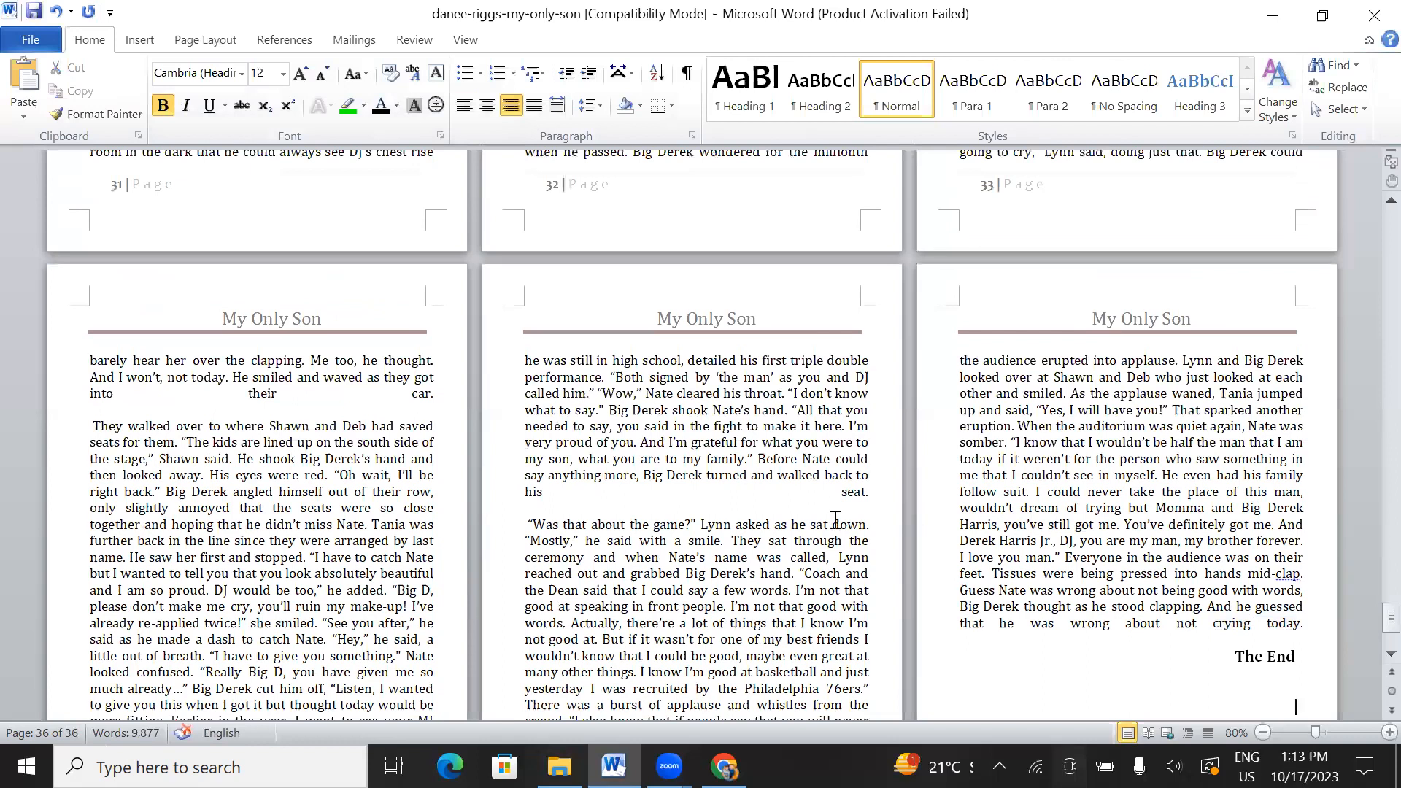
pyautogui.scroll(6, 660, 485)
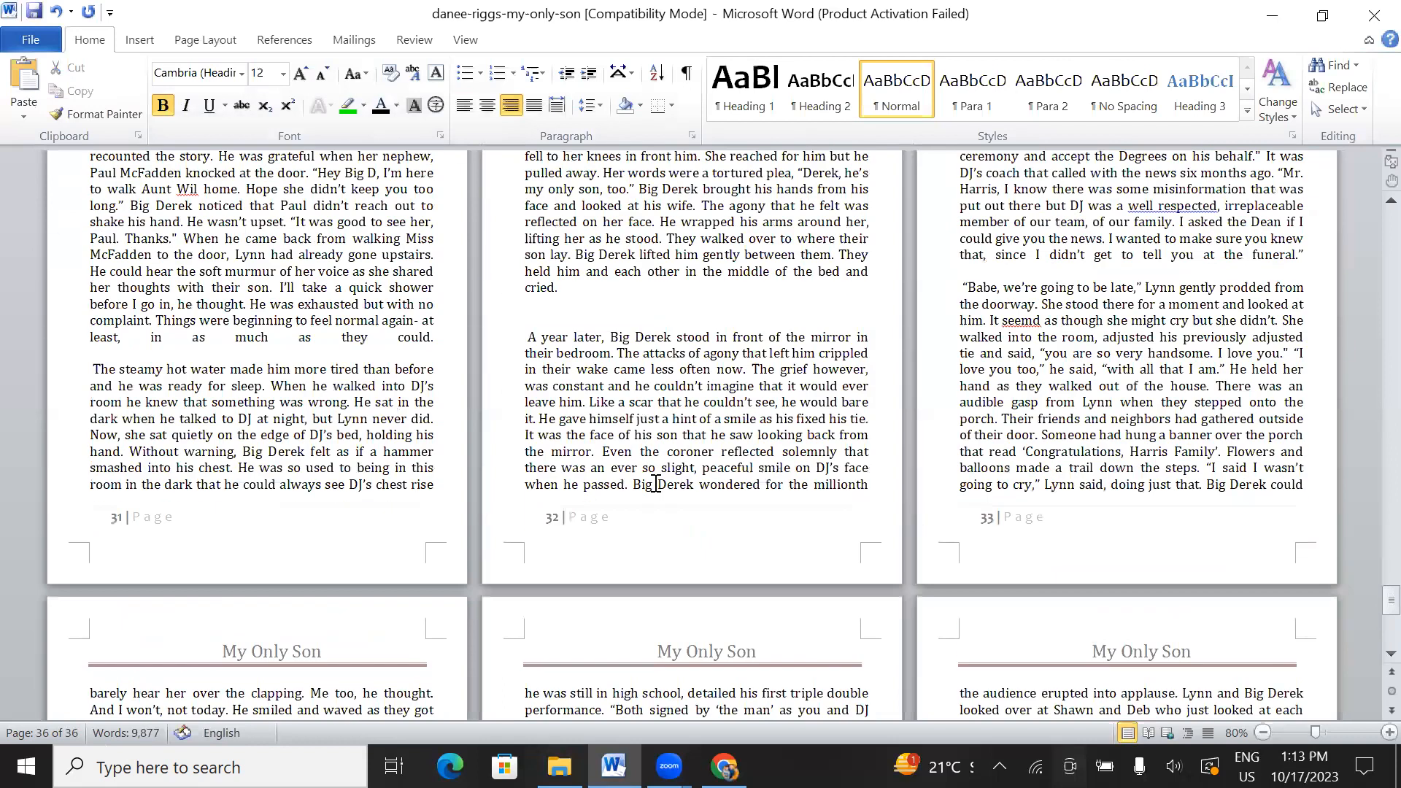
pyautogui.scroll(7, 655, 485)
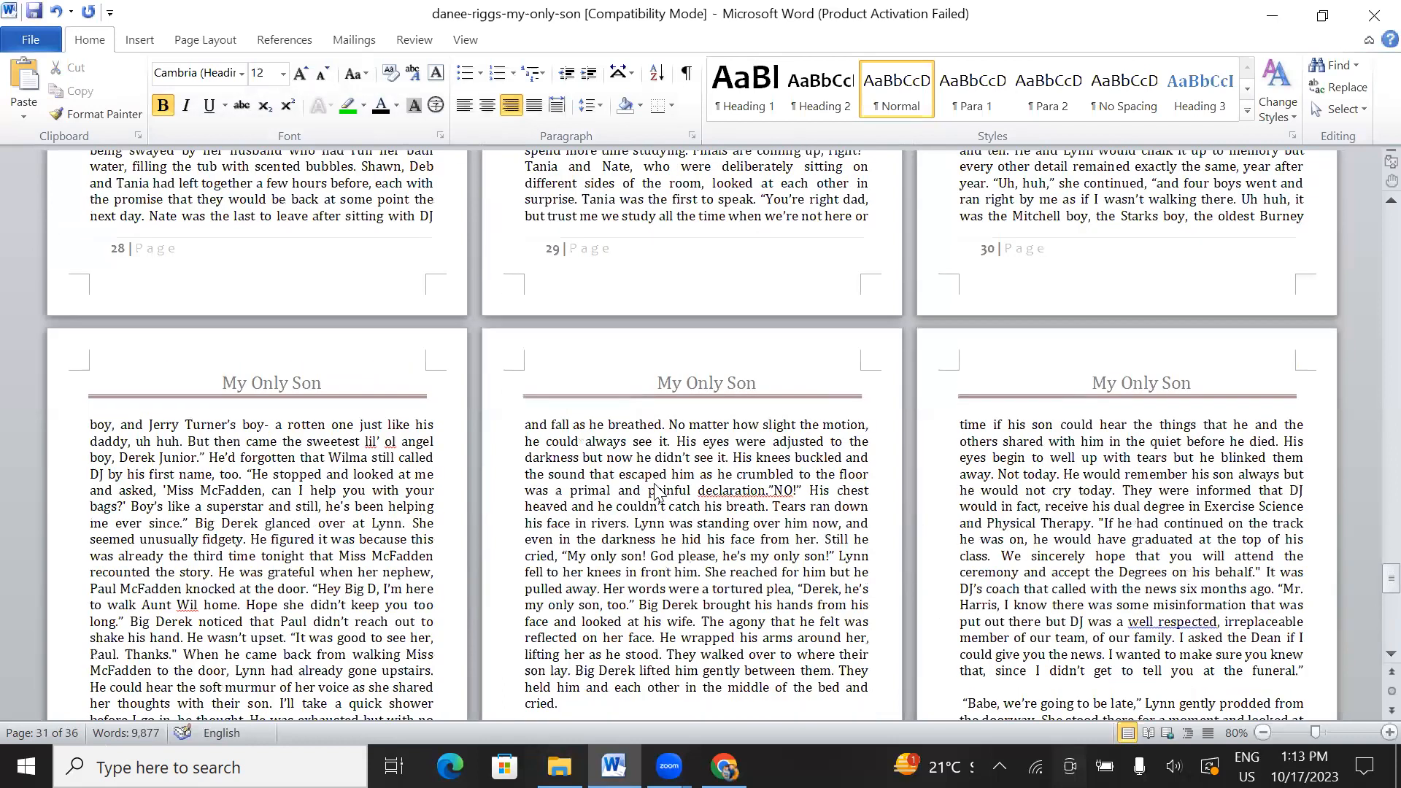
pyautogui.scroll(9, 655, 485)
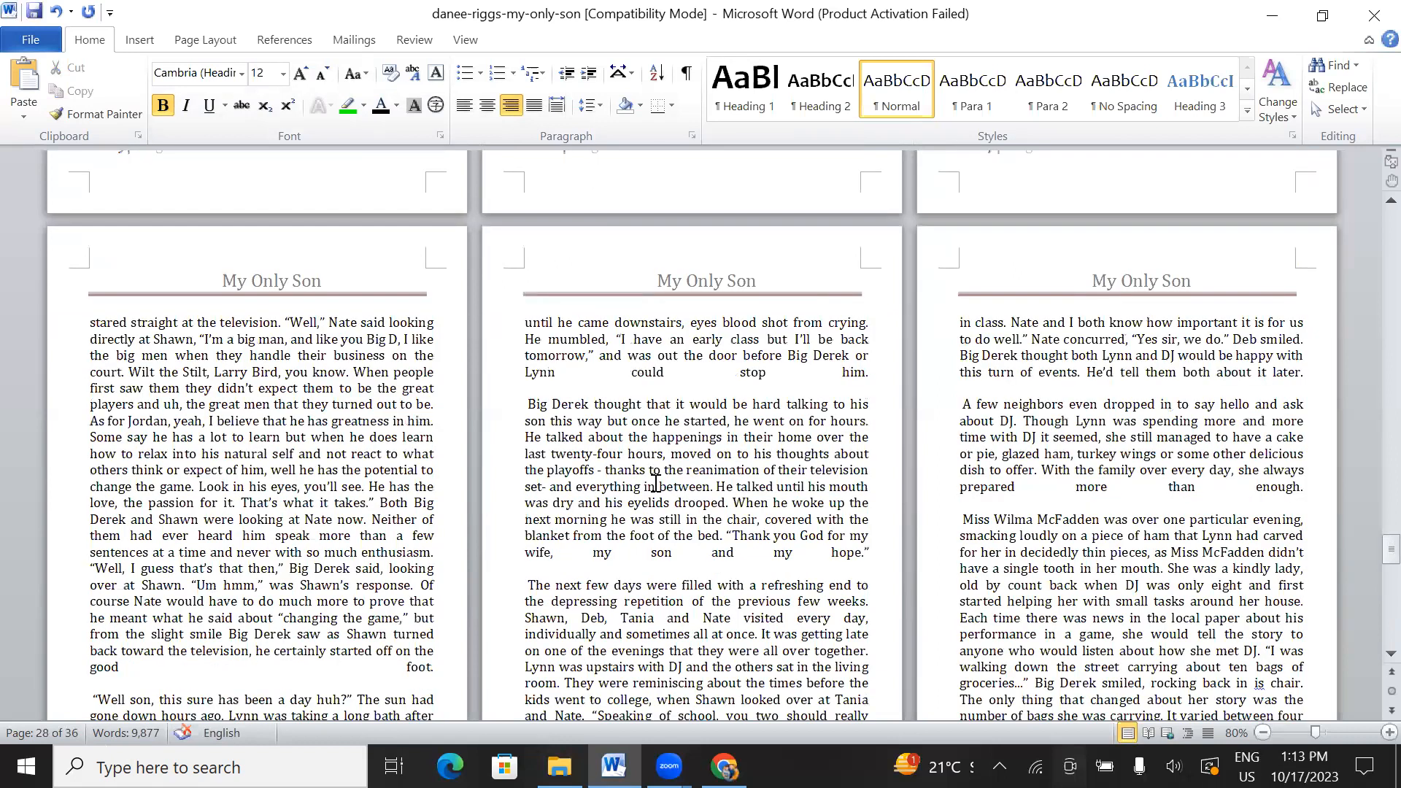
pyautogui.scroll(2, 656, 484)
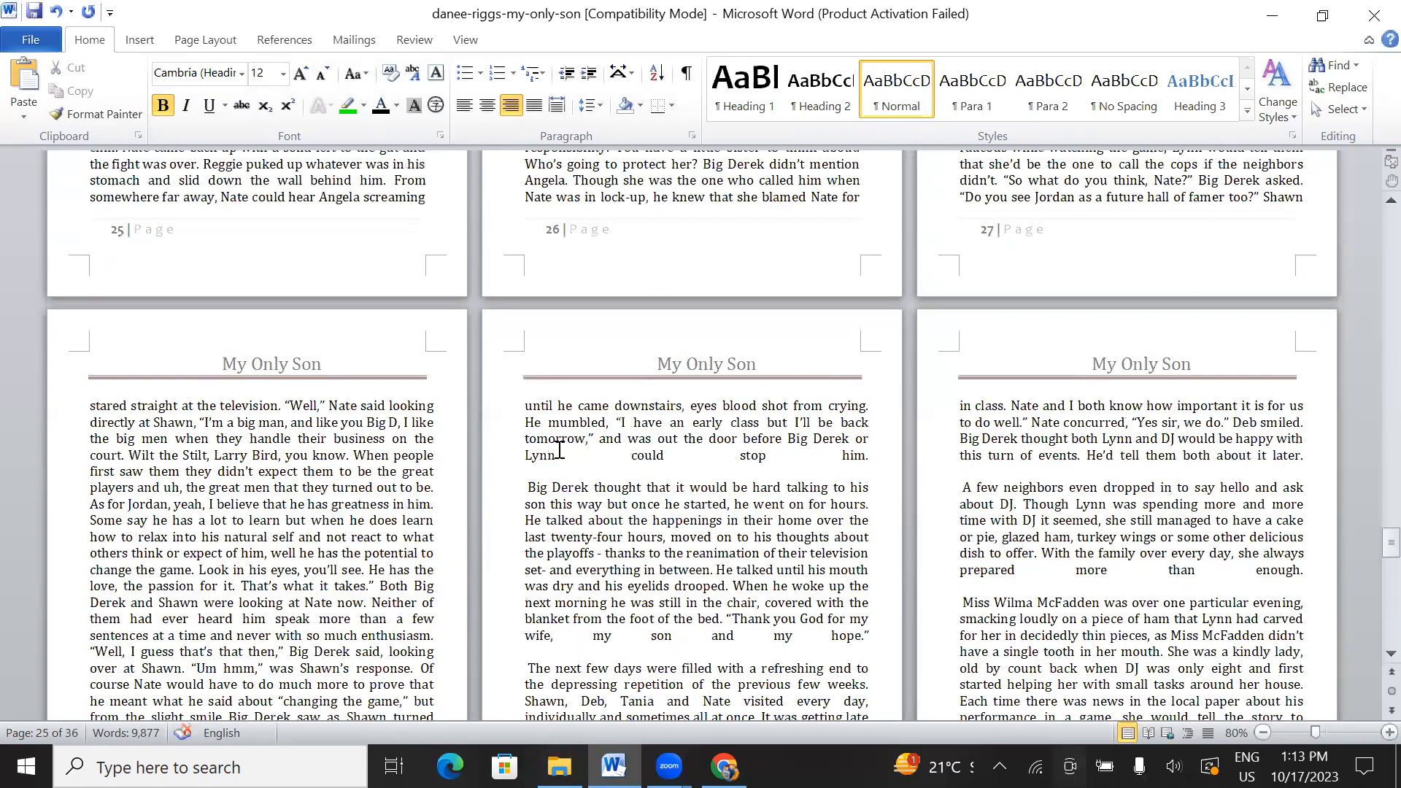
pyautogui.moveTo(523, 455); pyautogui.dragTo(864, 456)
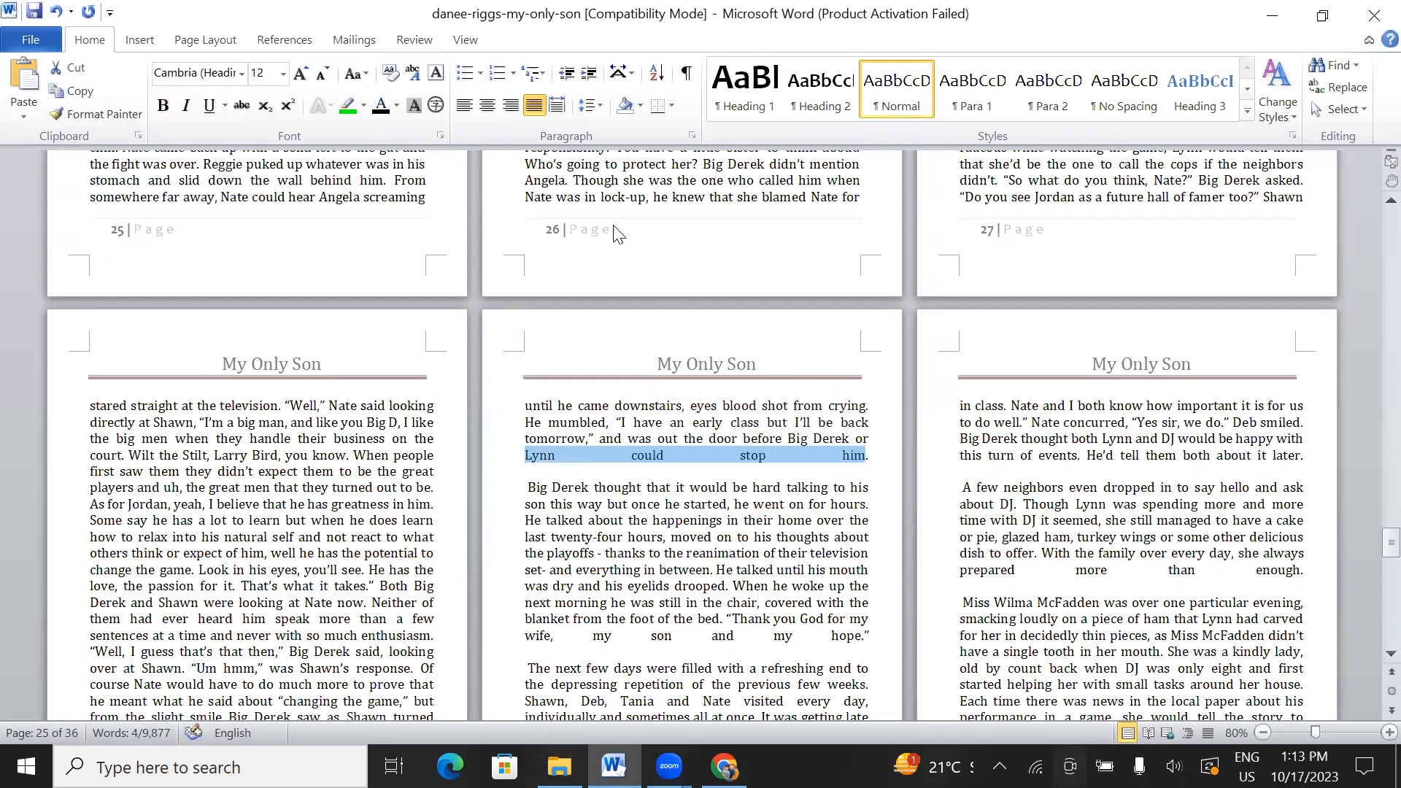
pyautogui.click(464, 106)
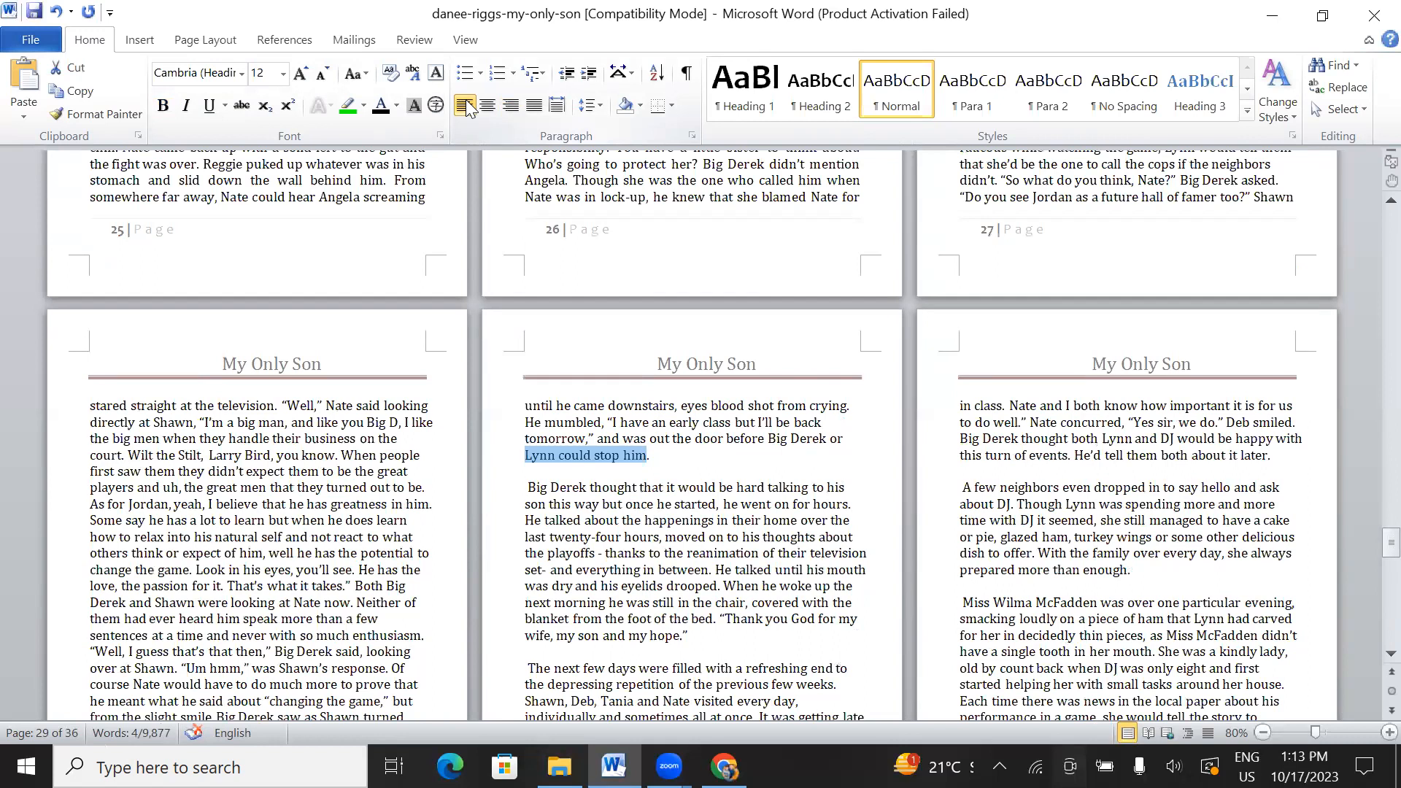
pyautogui.scroll(5, 815, 500)
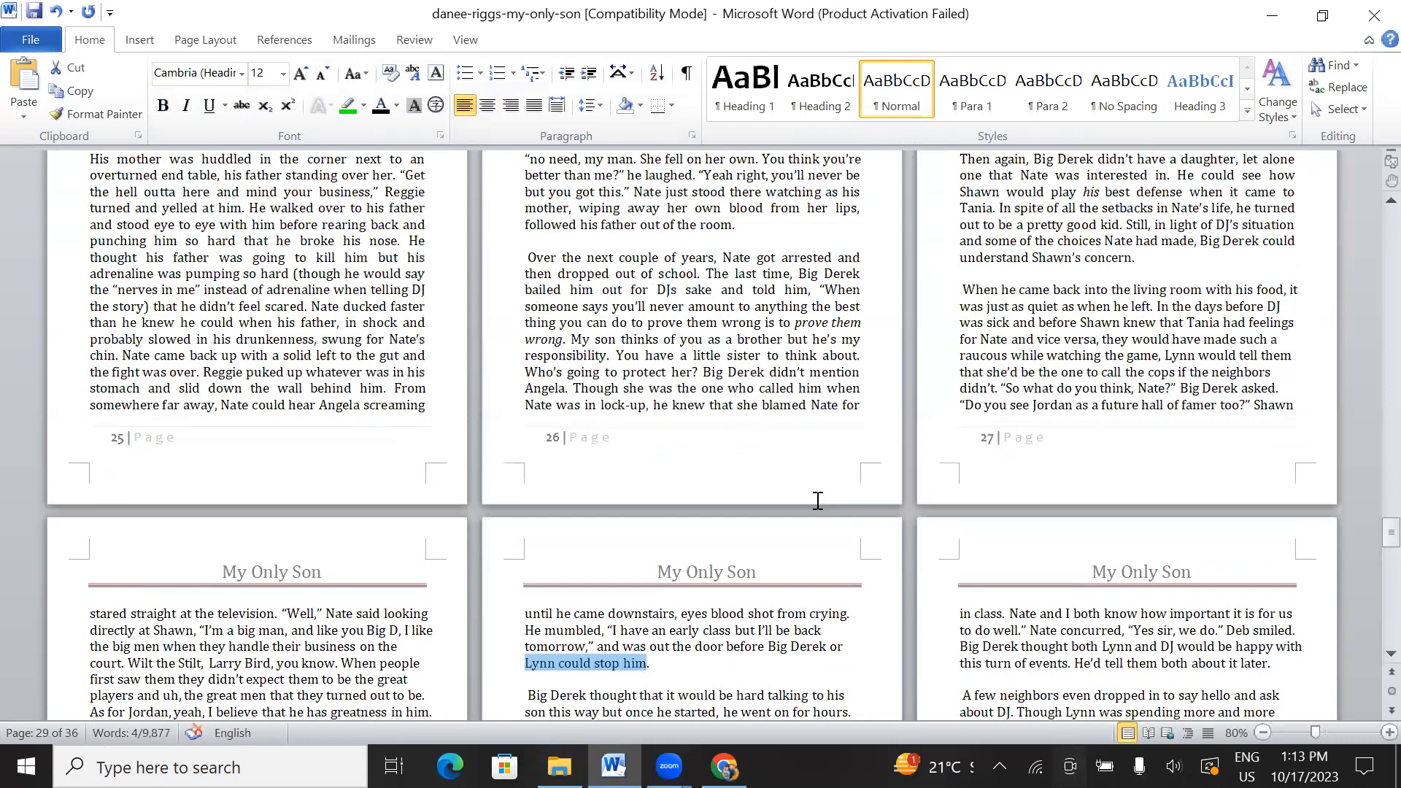
pyautogui.scroll(6, 817, 500)
pyautogui.scroll(-13, 817, 504)
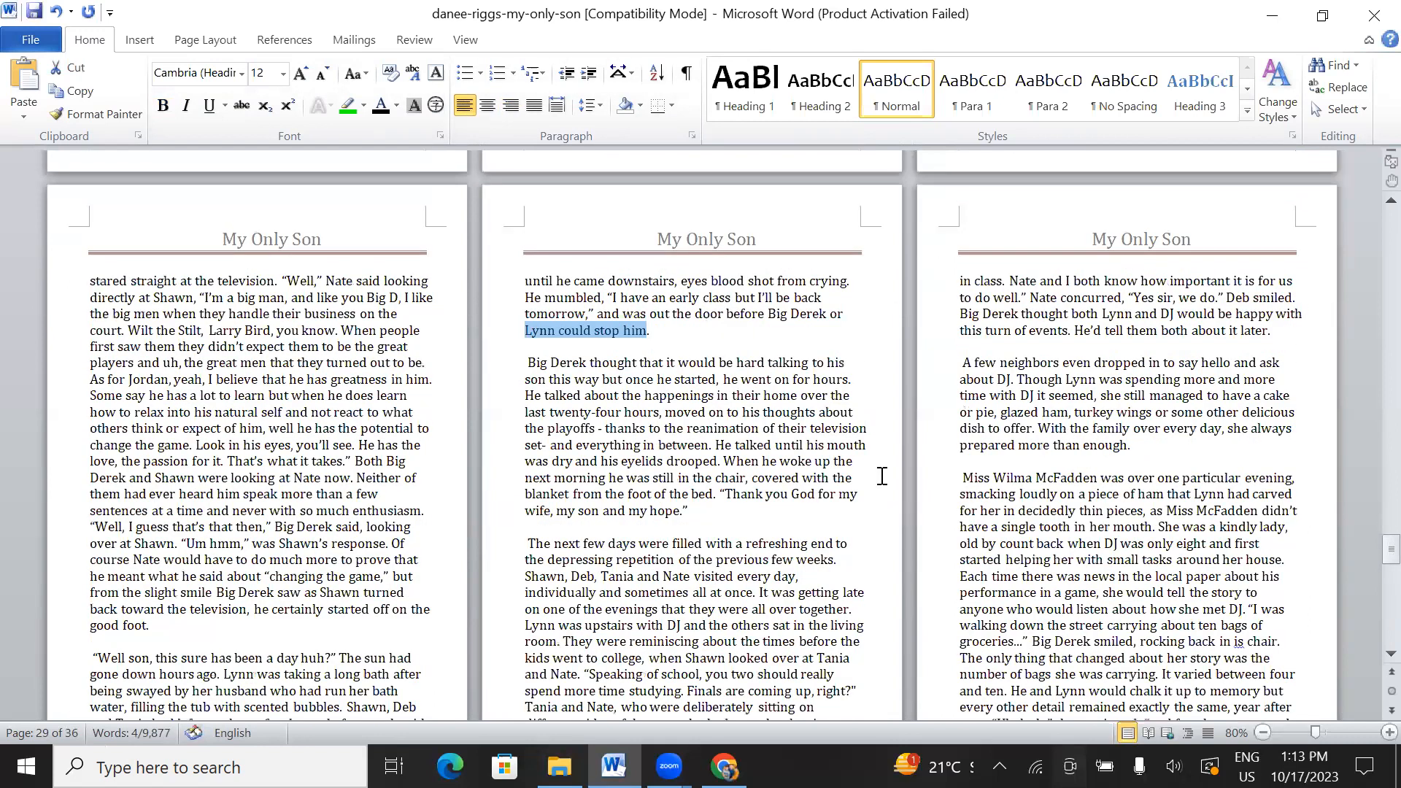
# Step: Justify the story text on page 29 around the line "Lynn could stop him"
pyautogui.scroll(-4, 1239, 435)
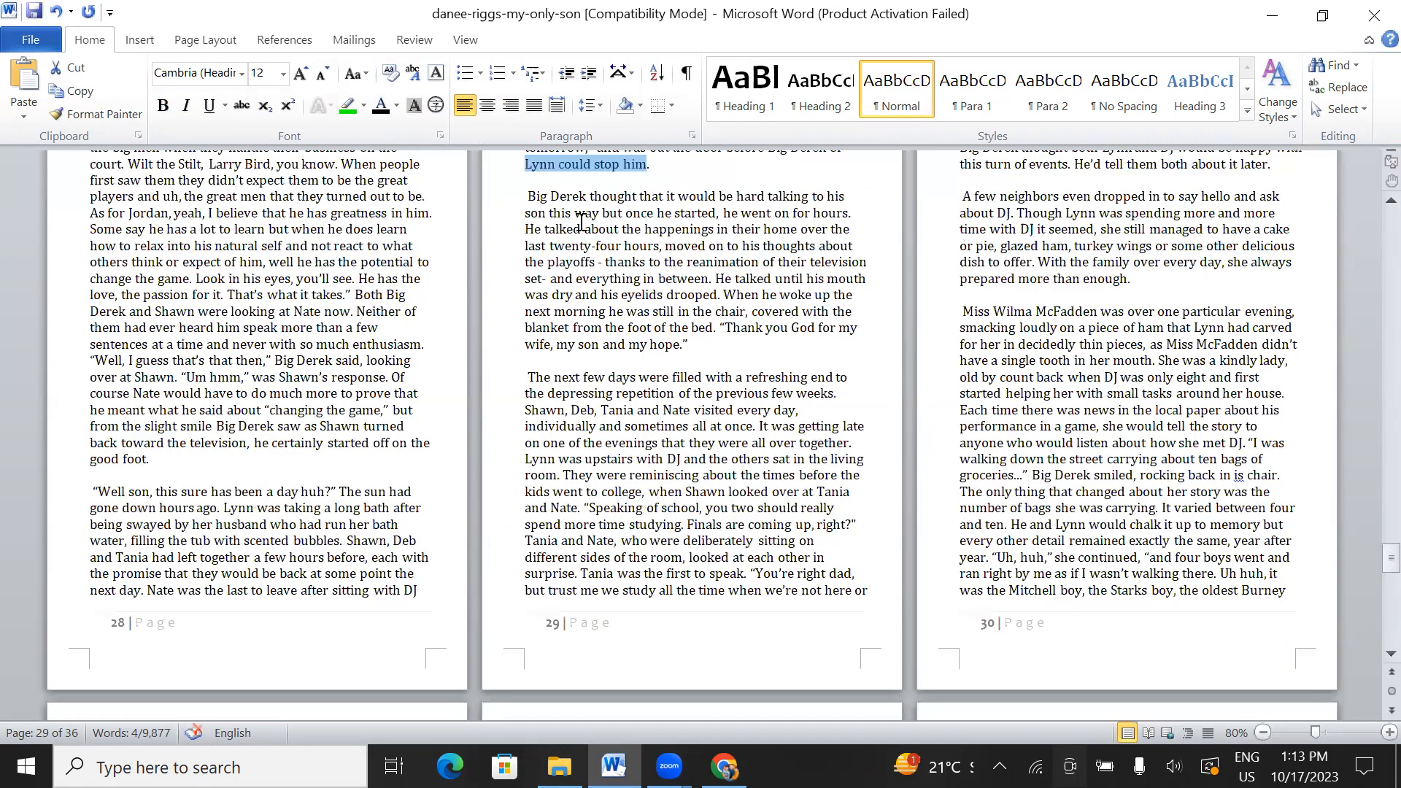
pyautogui.click(533, 106)
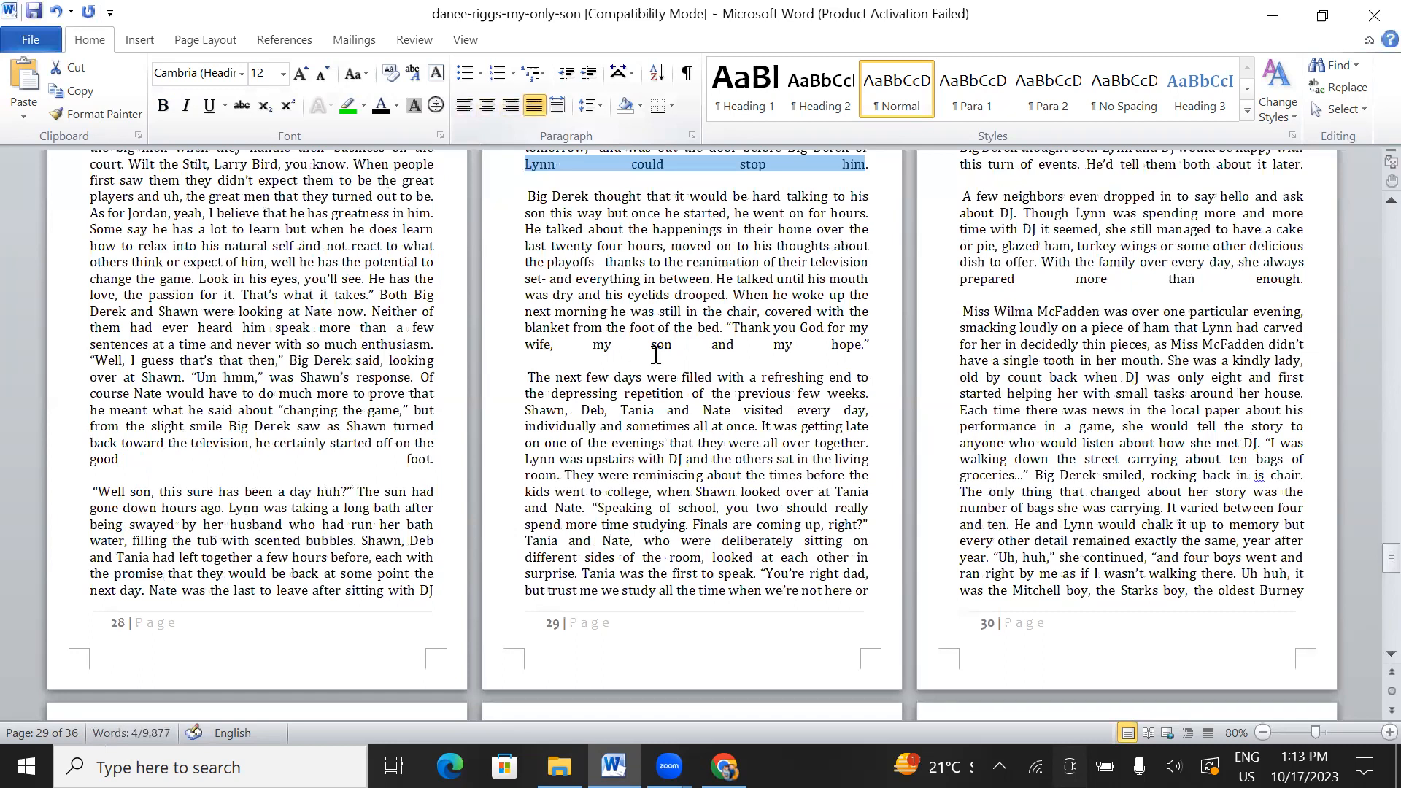
pyautogui.click(635, 351)
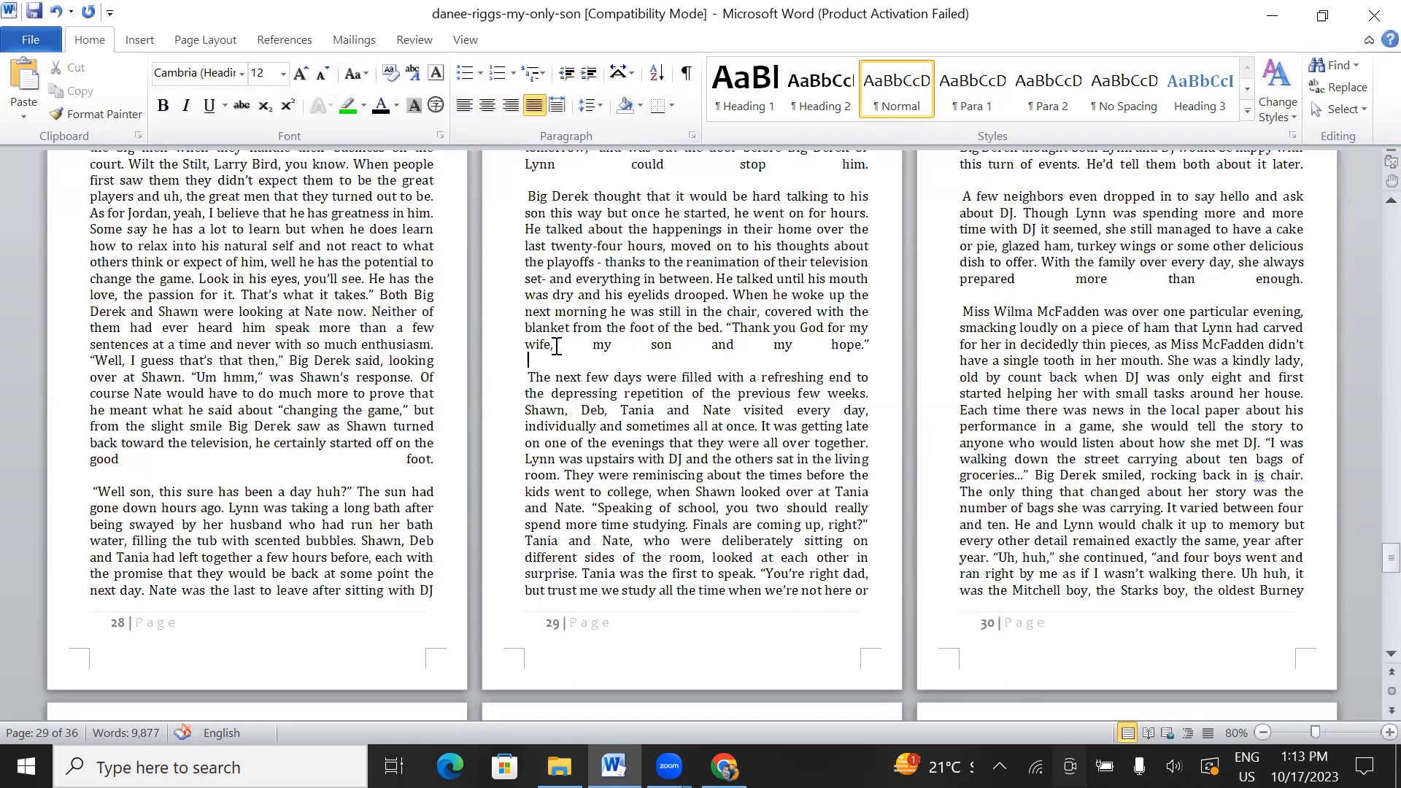
# Step: Set the right indent to 0" for the justified text containing the stretched line "wife, my son and my hope" on page 29
pyautogui.moveTo(864, 345); pyautogui.dragTo(522, 345)
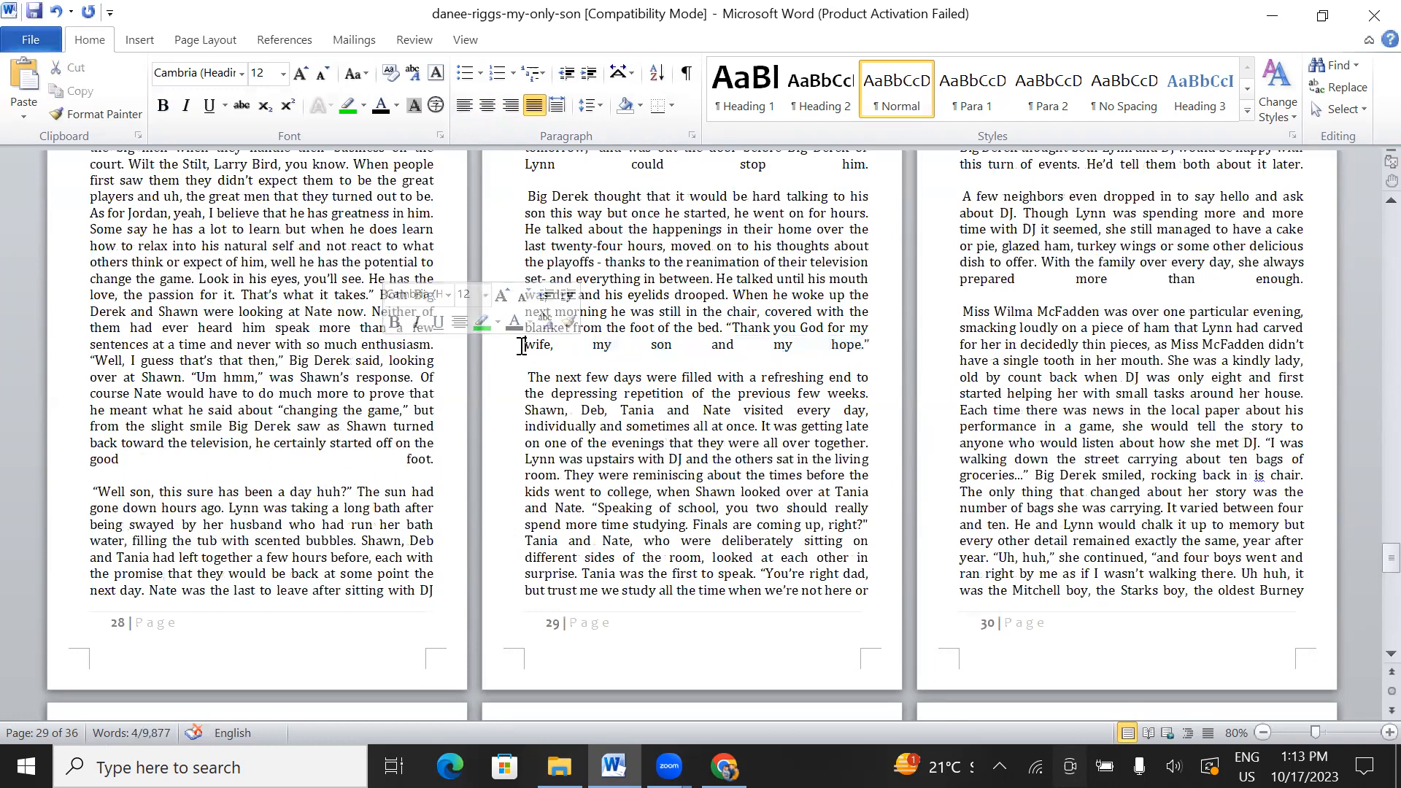
pyautogui.moveTo(870, 345); pyautogui.dragTo(524, 344)
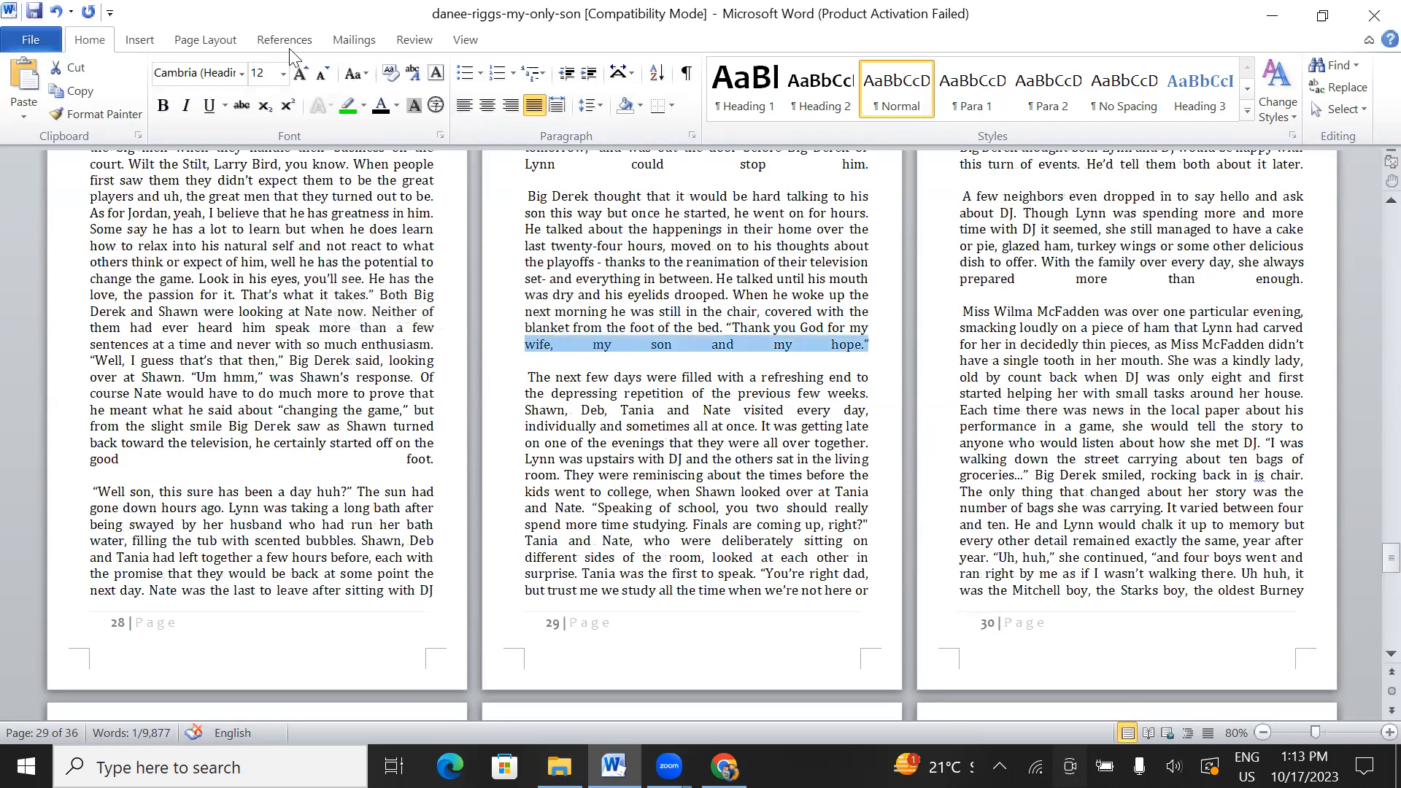
pyautogui.click(205, 40)
pyautogui.click(759, 117)
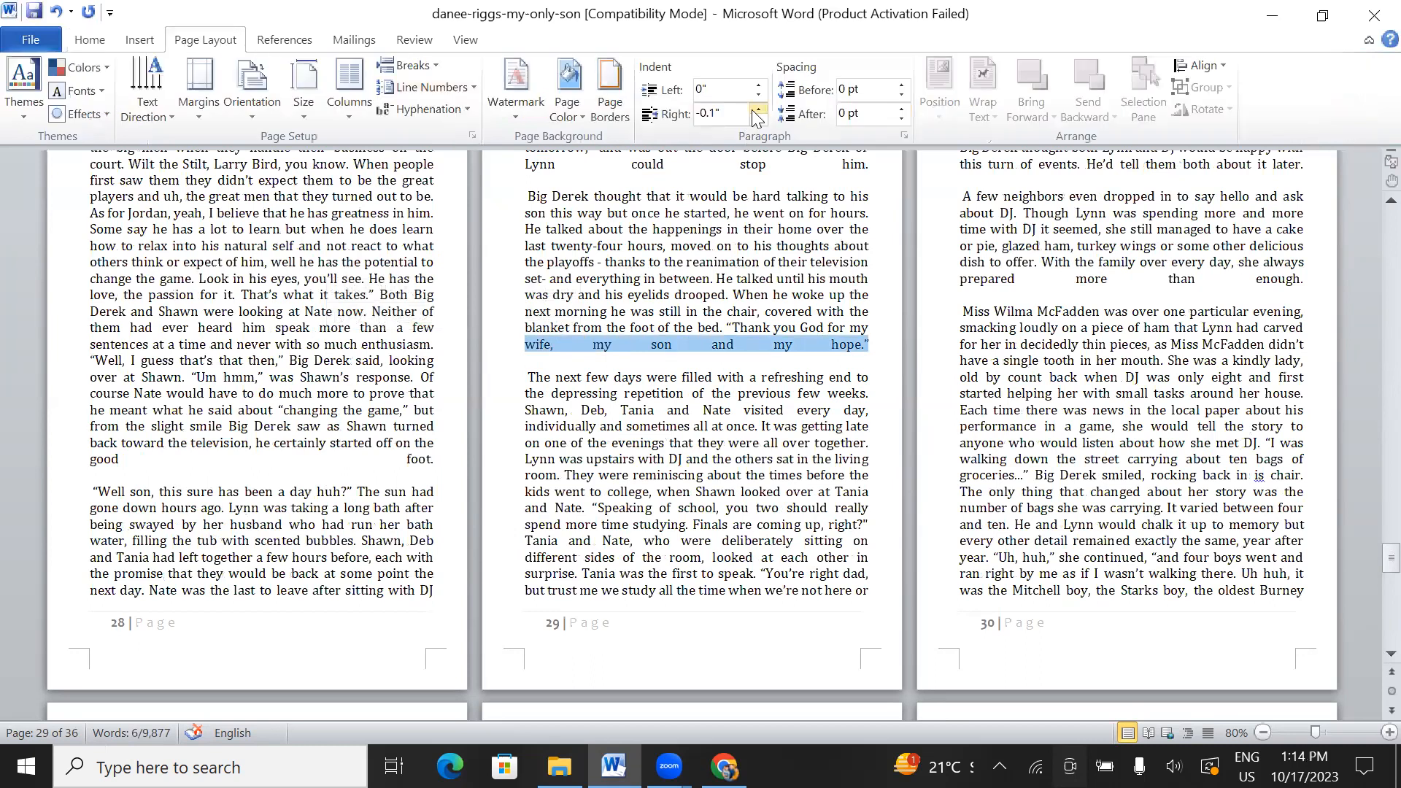
pyautogui.click(758, 110)
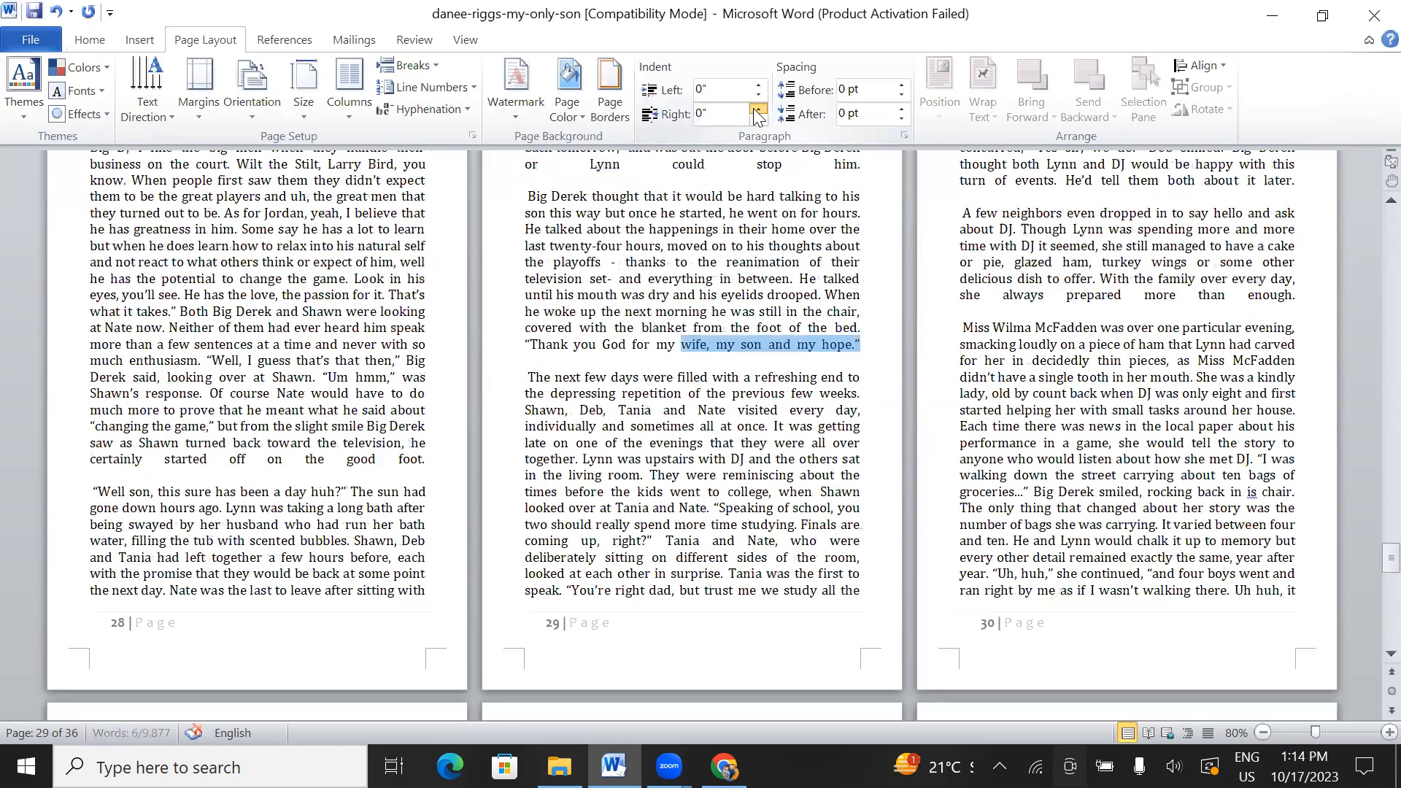
pyautogui.click(762, 377)
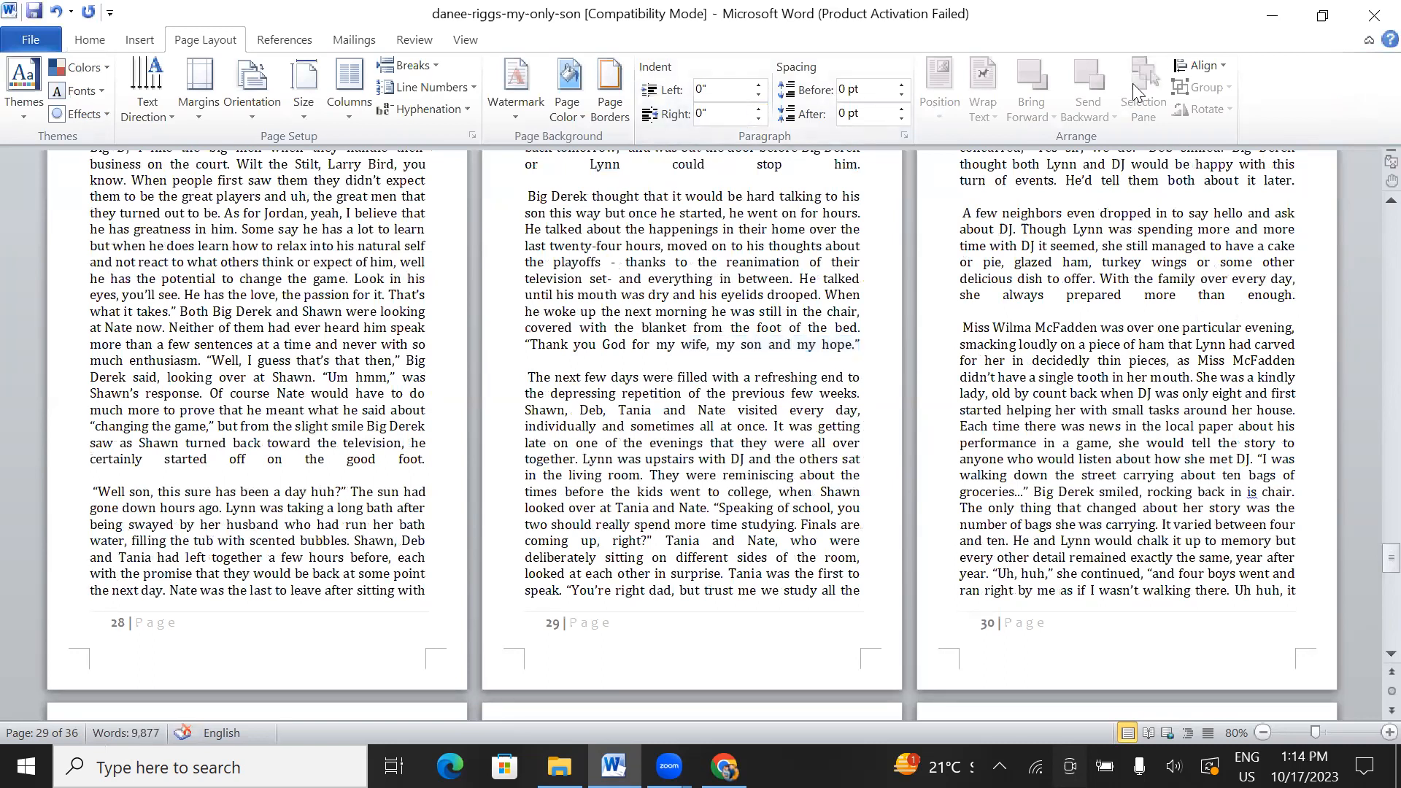
# Step: Check the indent values for the whole document, and examine the justified text for stretched lines back to the title page
pyautogui.click(89, 39)
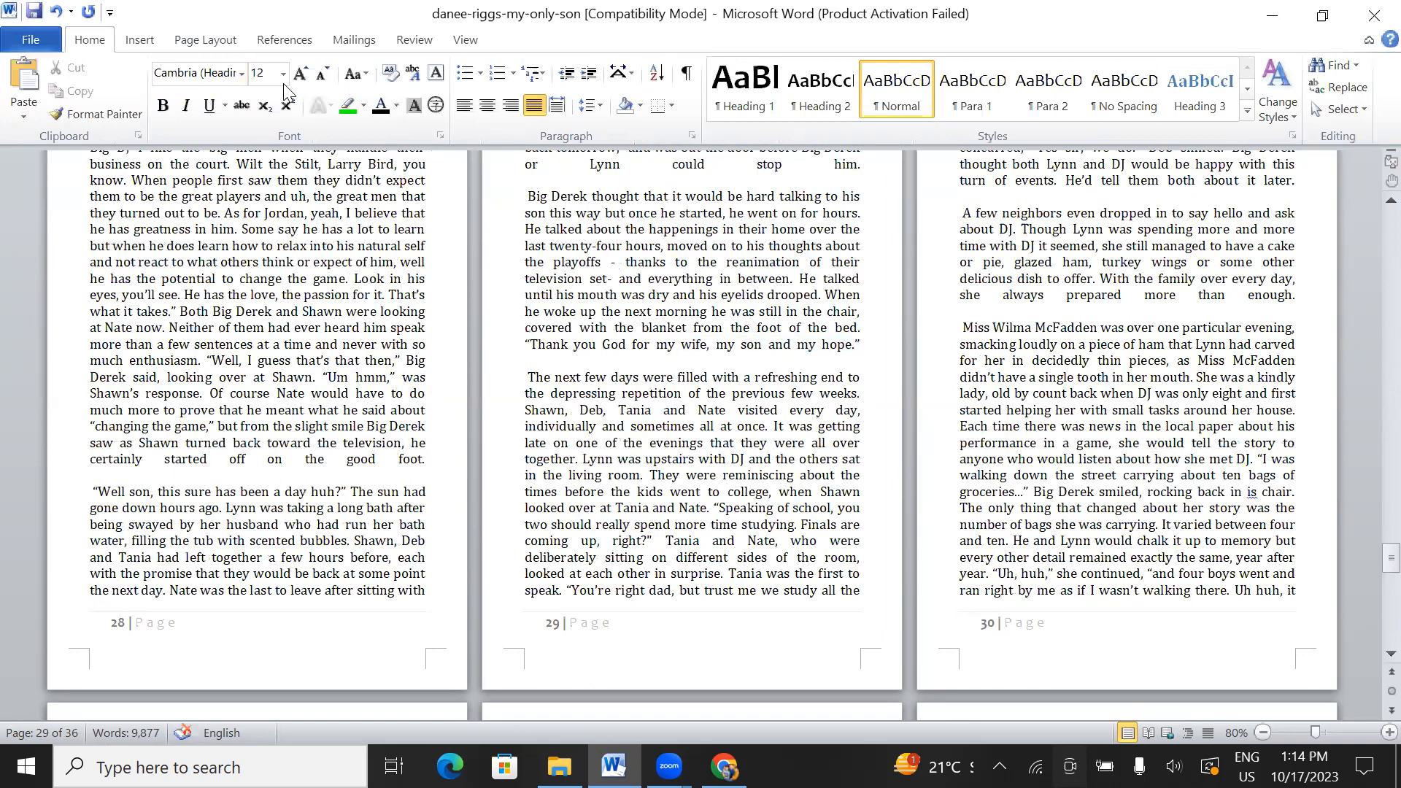
pyautogui.click(1340, 109)
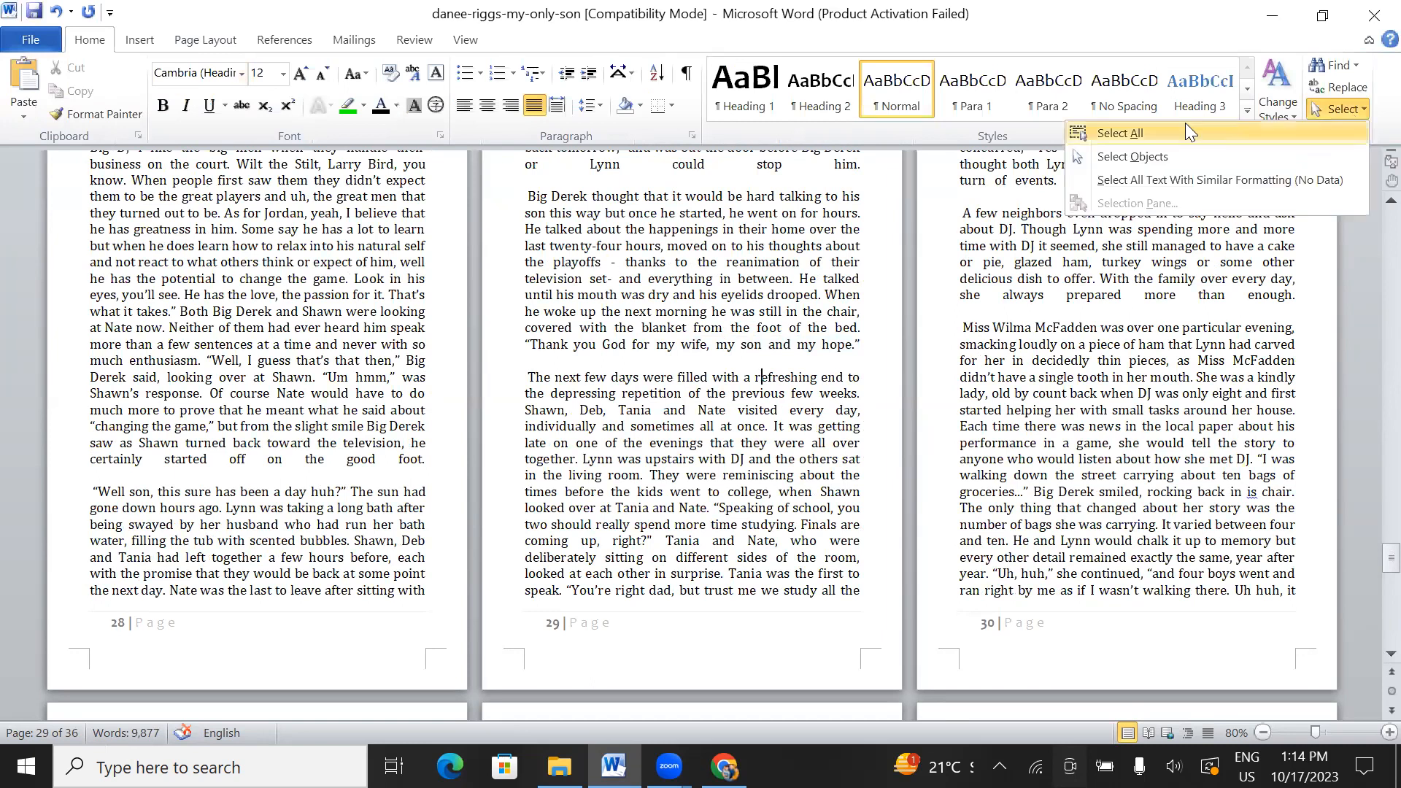
pyautogui.click(1186, 132)
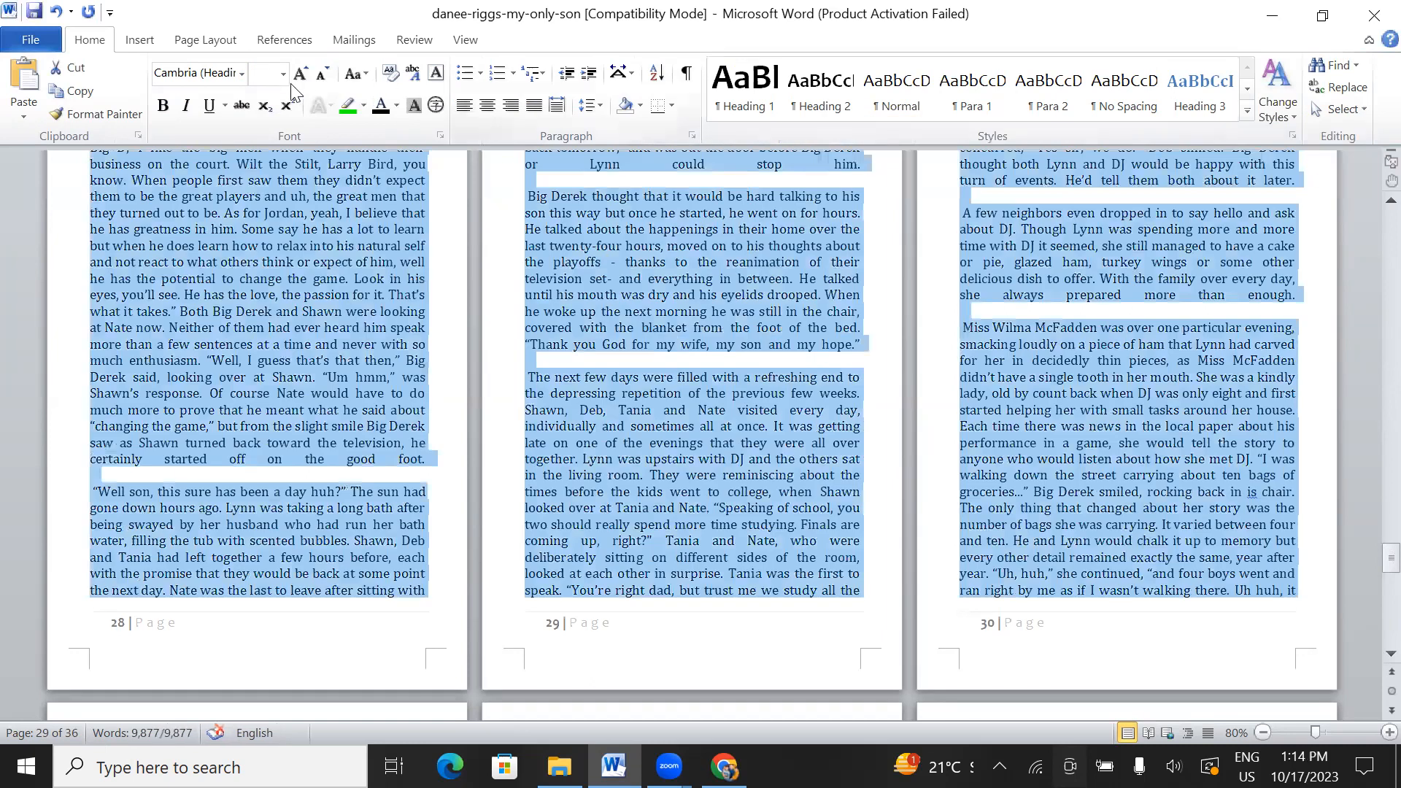
pyautogui.click(212, 44)
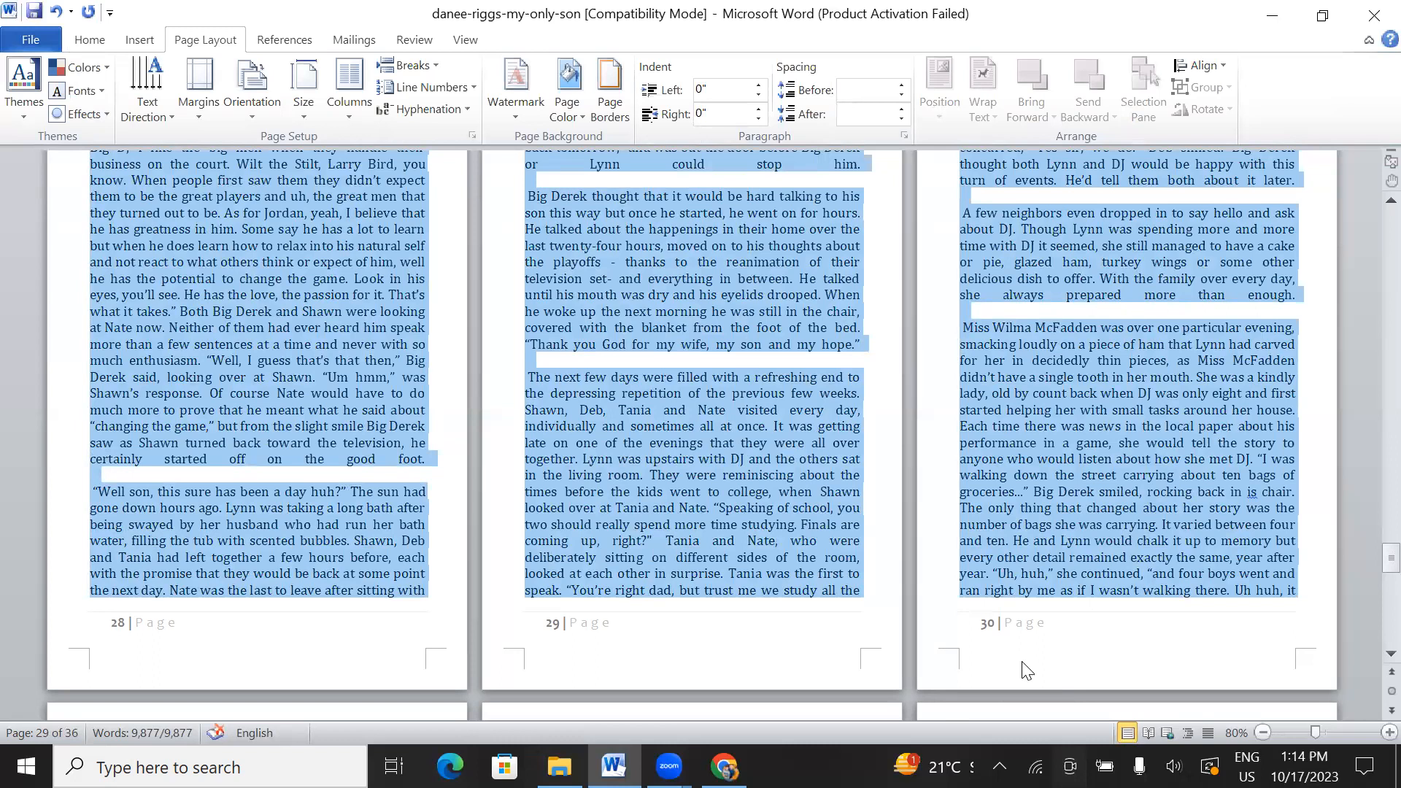
pyautogui.scroll(7, 876, 467)
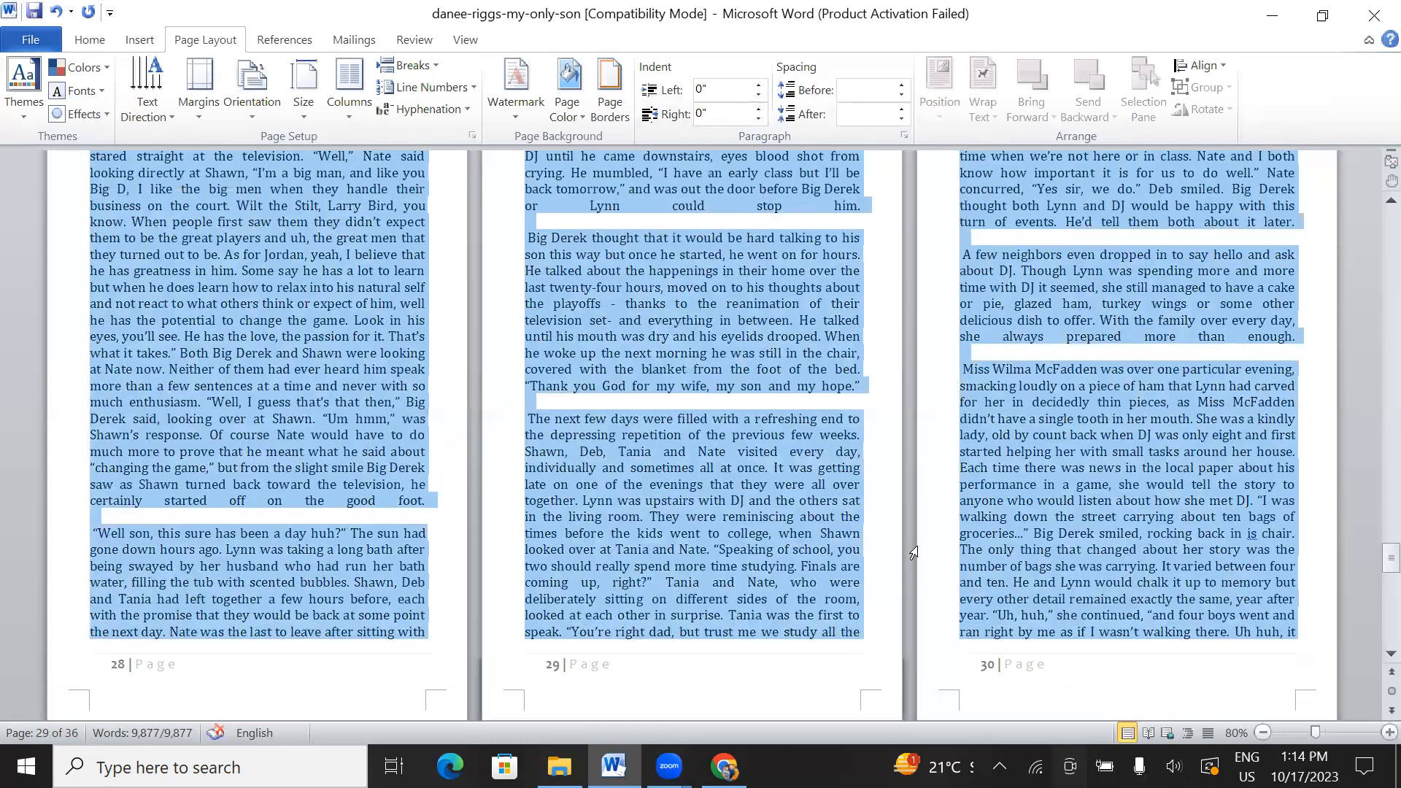
pyautogui.scroll(3, 758, 438)
pyautogui.doubleClick(747, 447)
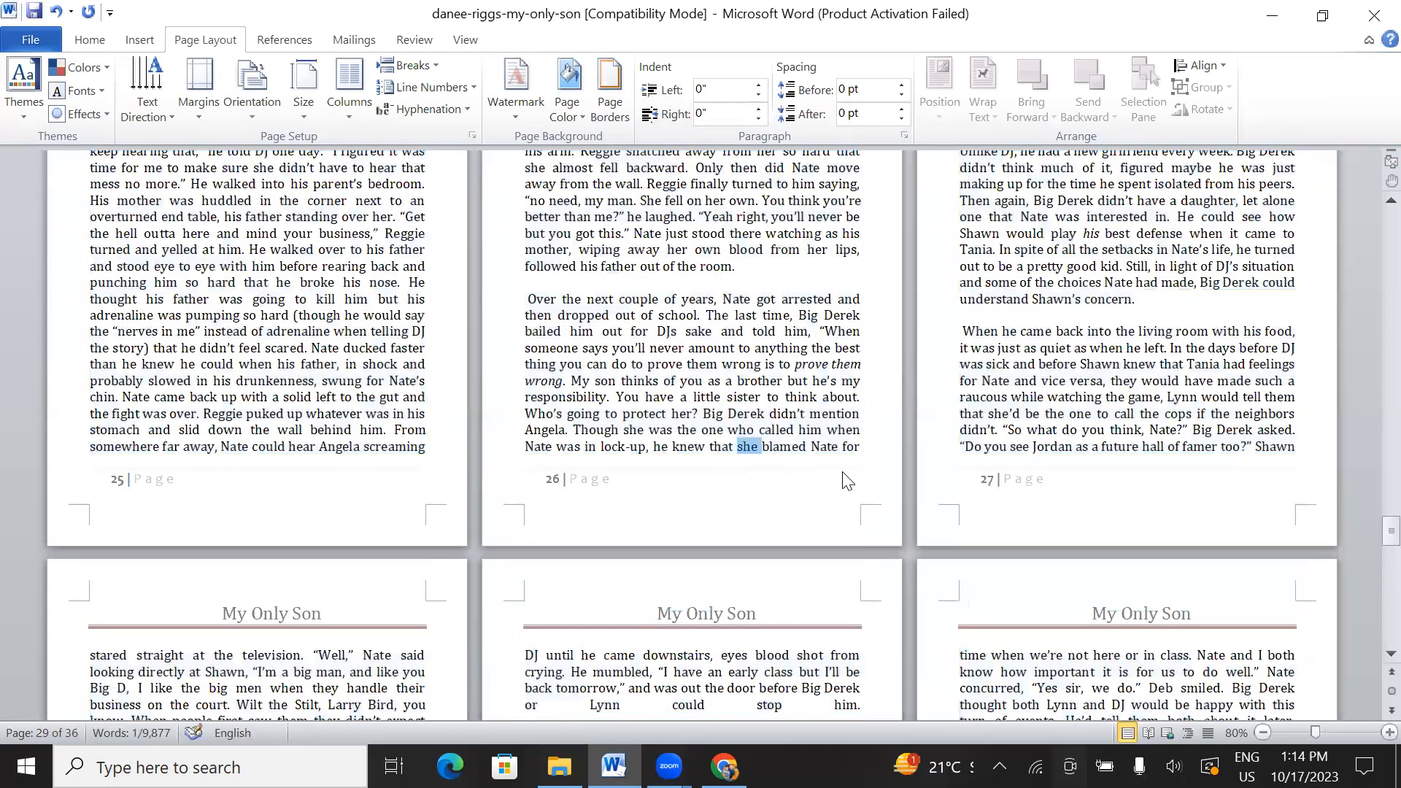
pyautogui.scroll(7, 802, 498)
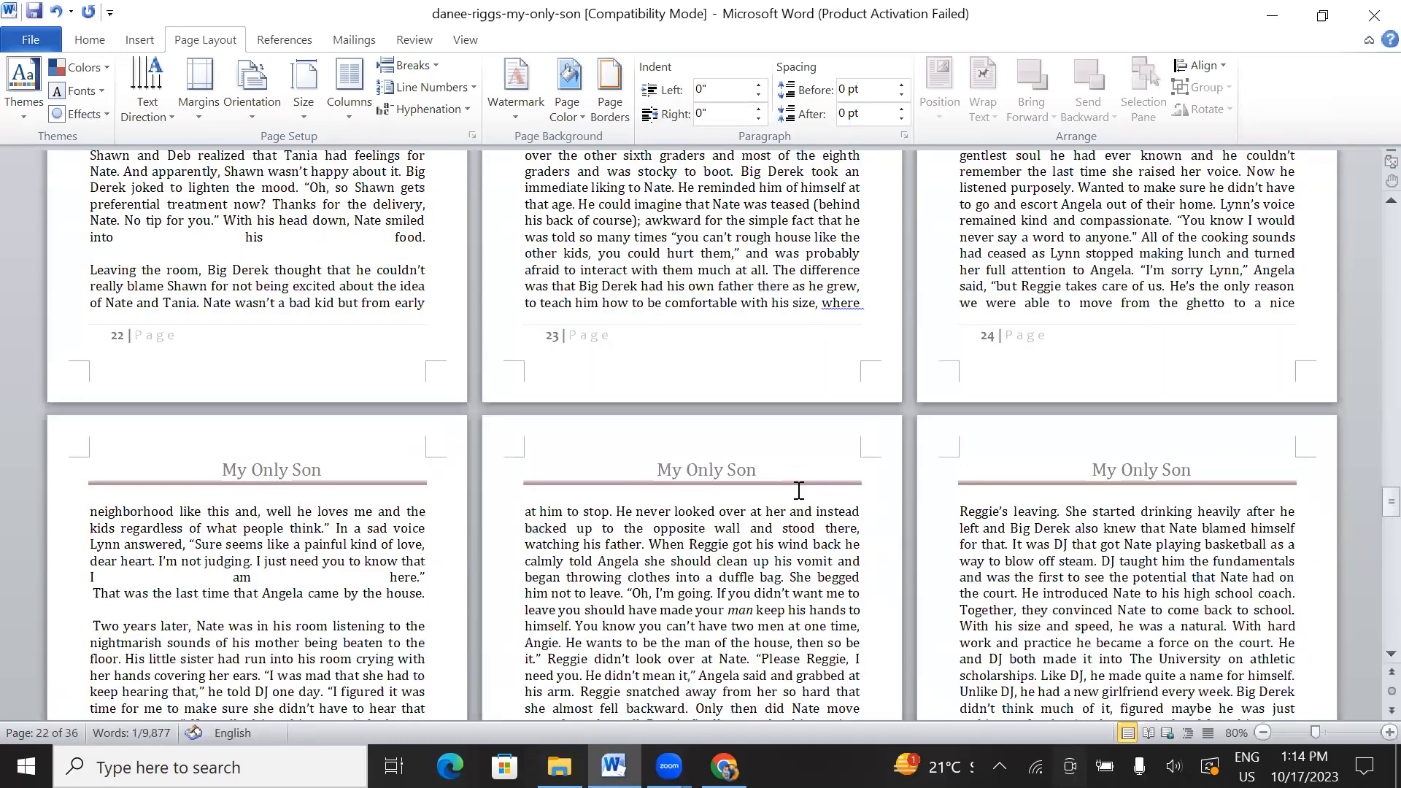
pyautogui.scroll(-3, 799, 490)
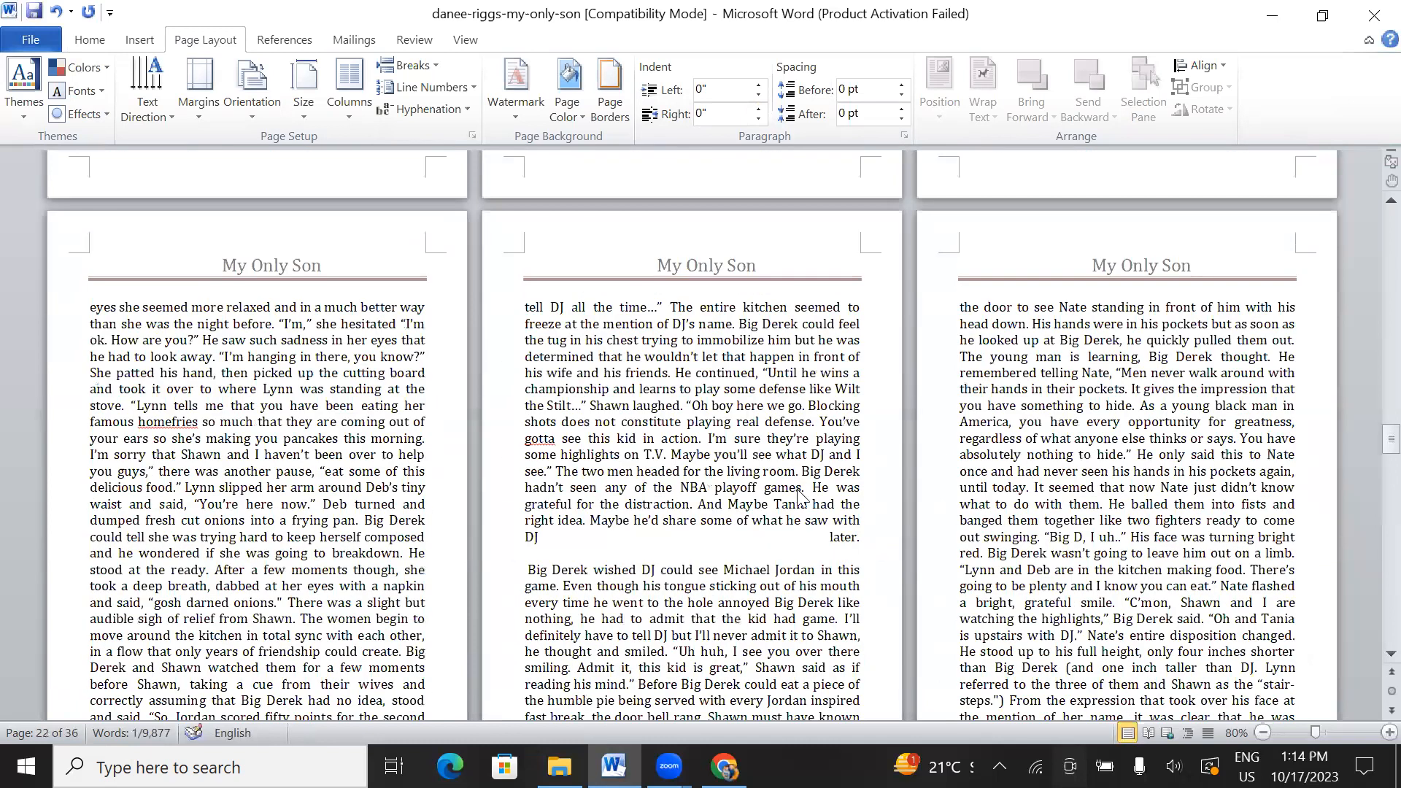
pyautogui.scroll(5, 798, 490)
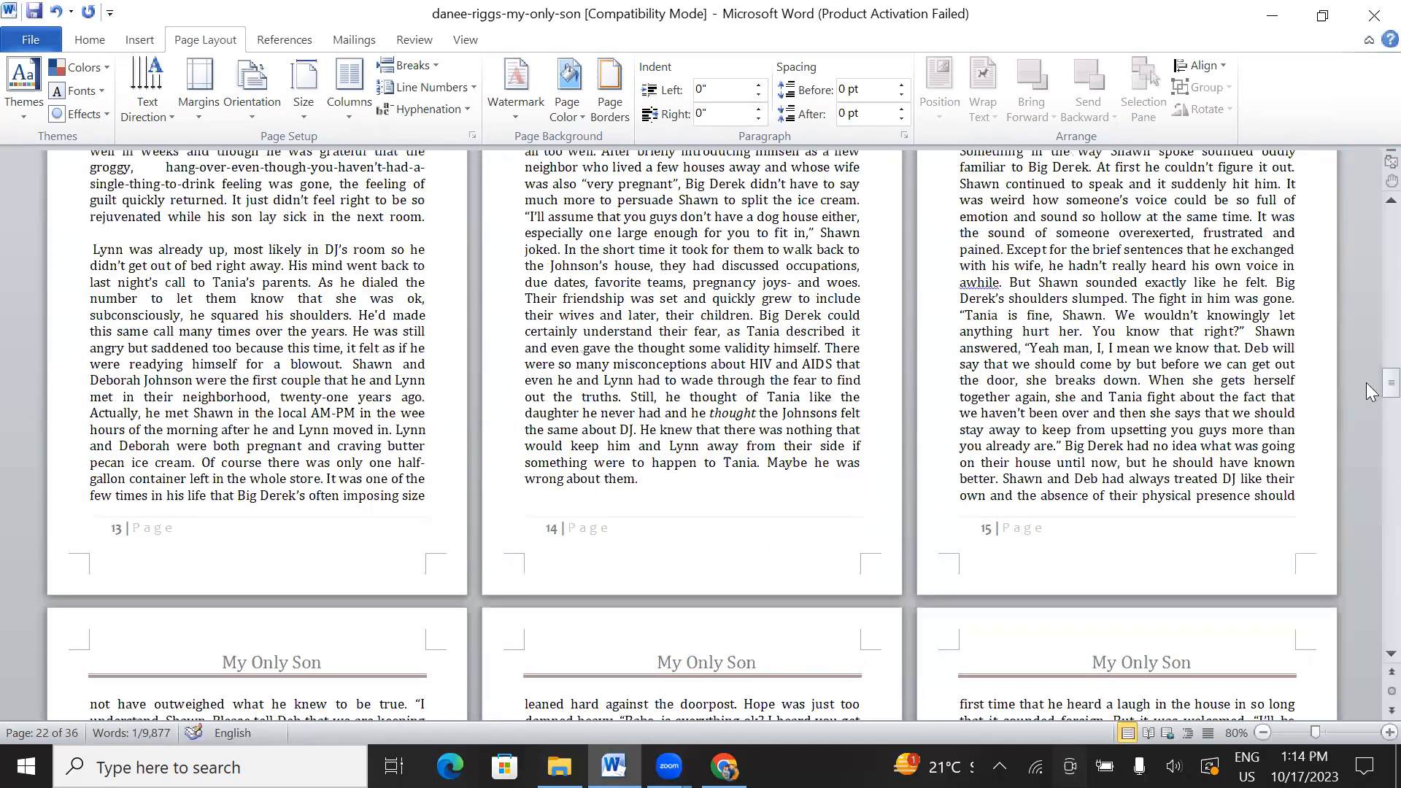
pyautogui.moveTo(1391, 383); pyautogui.dragTo(1367, 168)
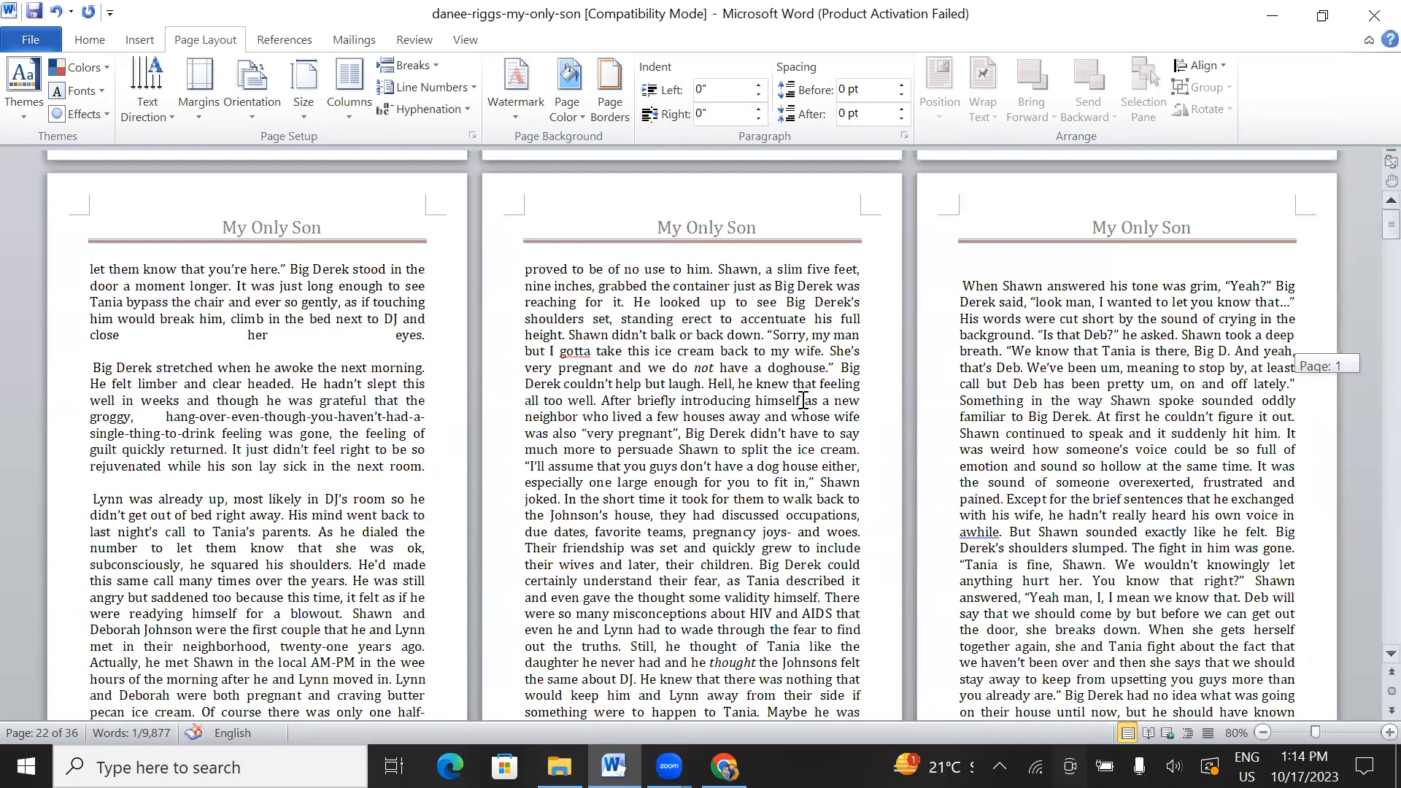
pyautogui.click(89, 40)
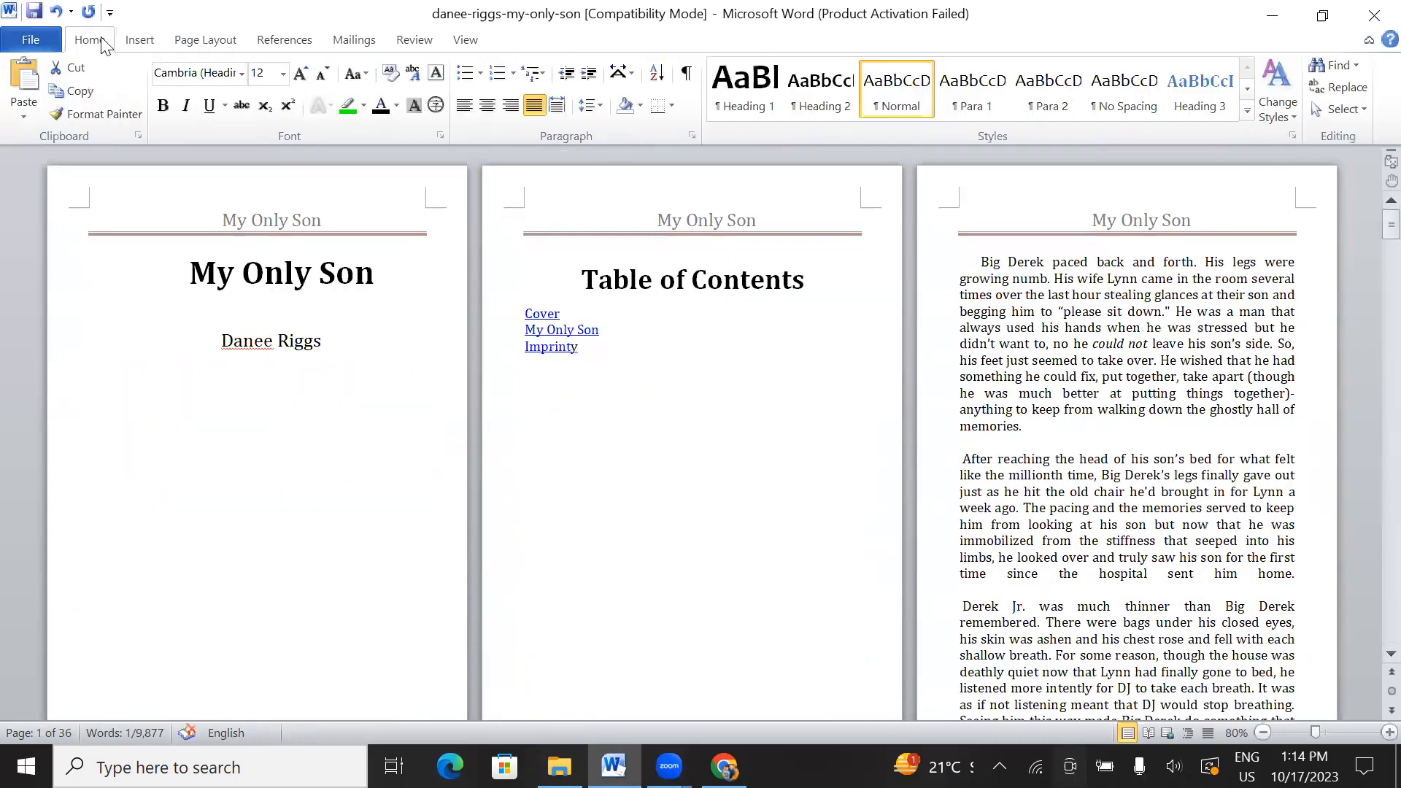
pyautogui.click(1346, 109)
pyautogui.click(1168, 133)
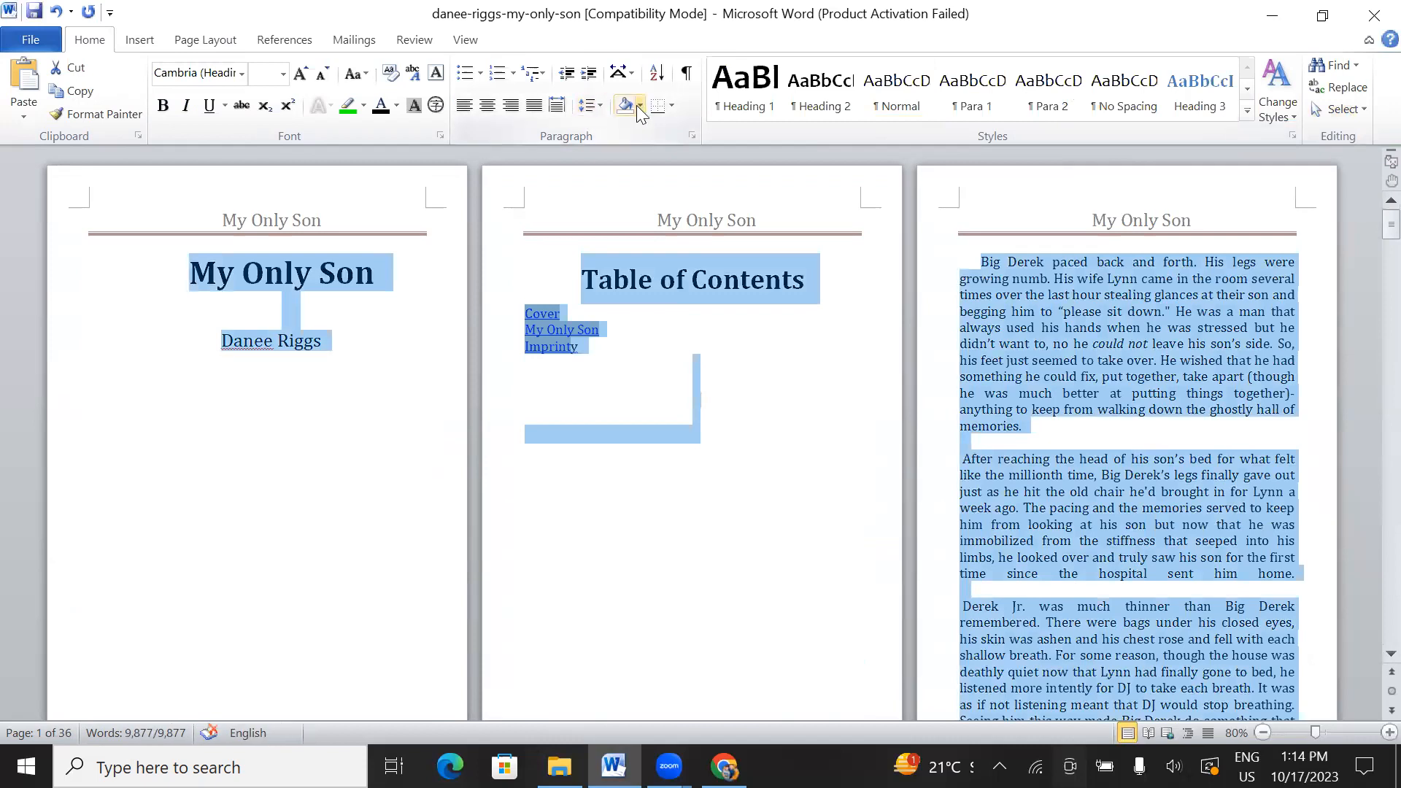
pyautogui.click(670, 106)
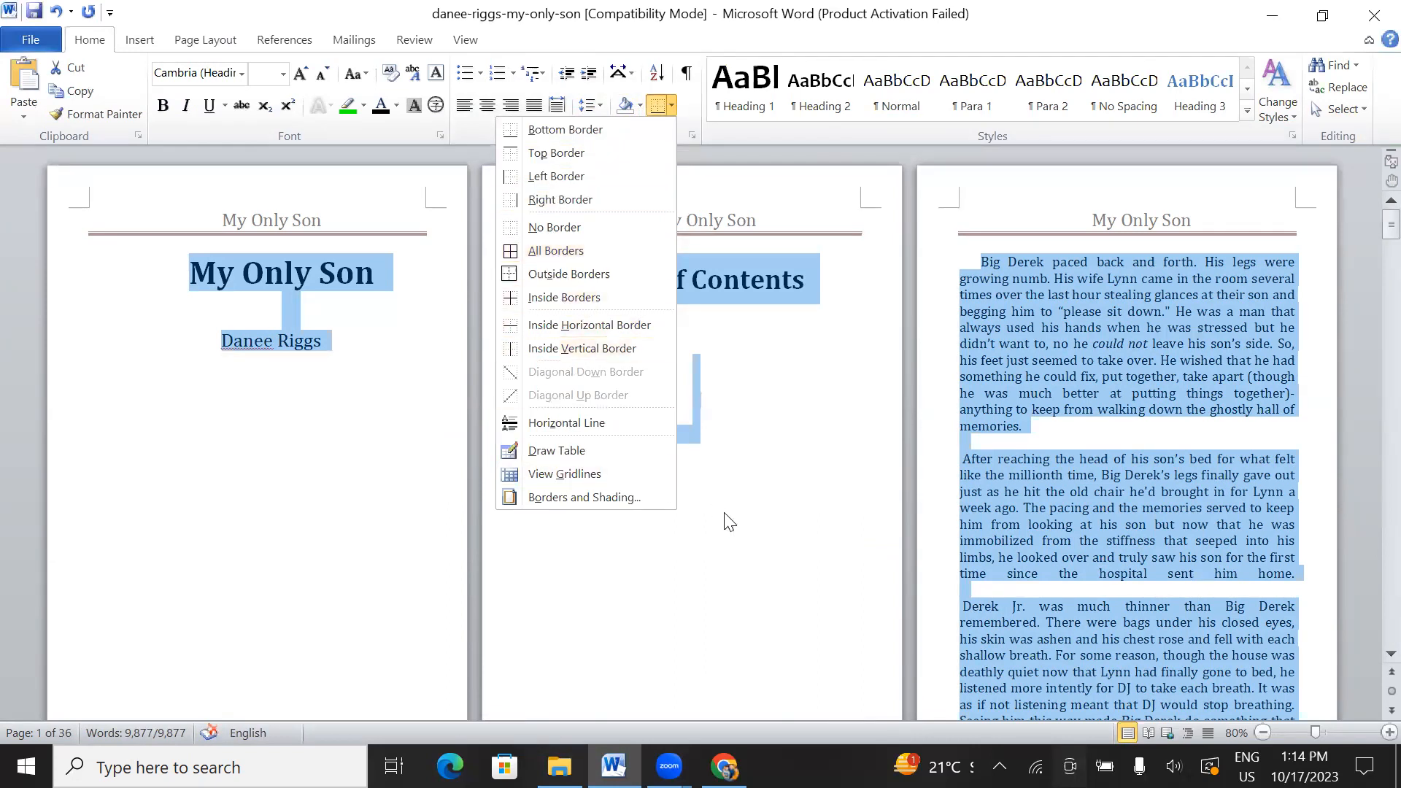
pyautogui.click(778, 531)
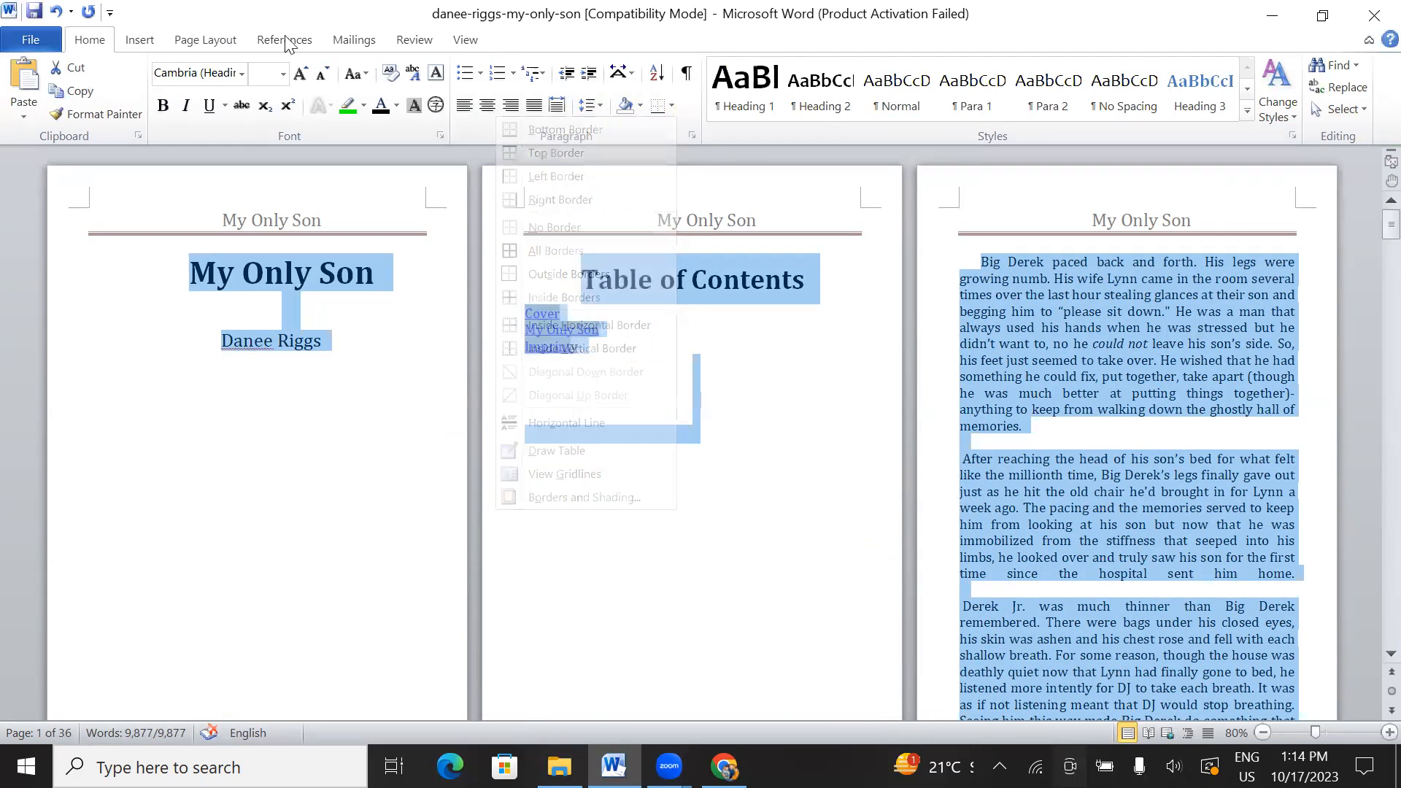
# Step: Apply a Box page border with the ½ pt dotted line style to the whole document, and check it across the first pages
pyautogui.click(205, 40)
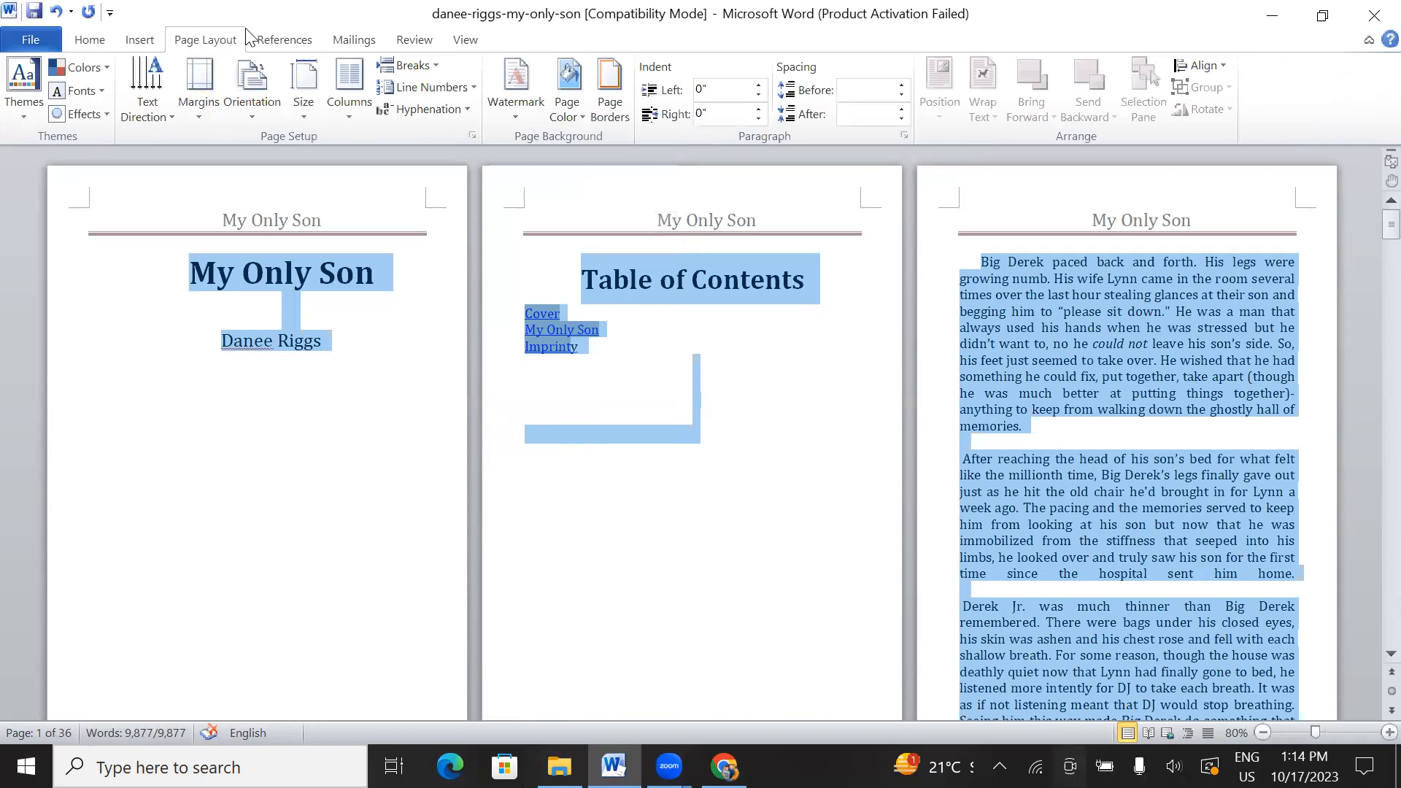
pyautogui.click(617, 85)
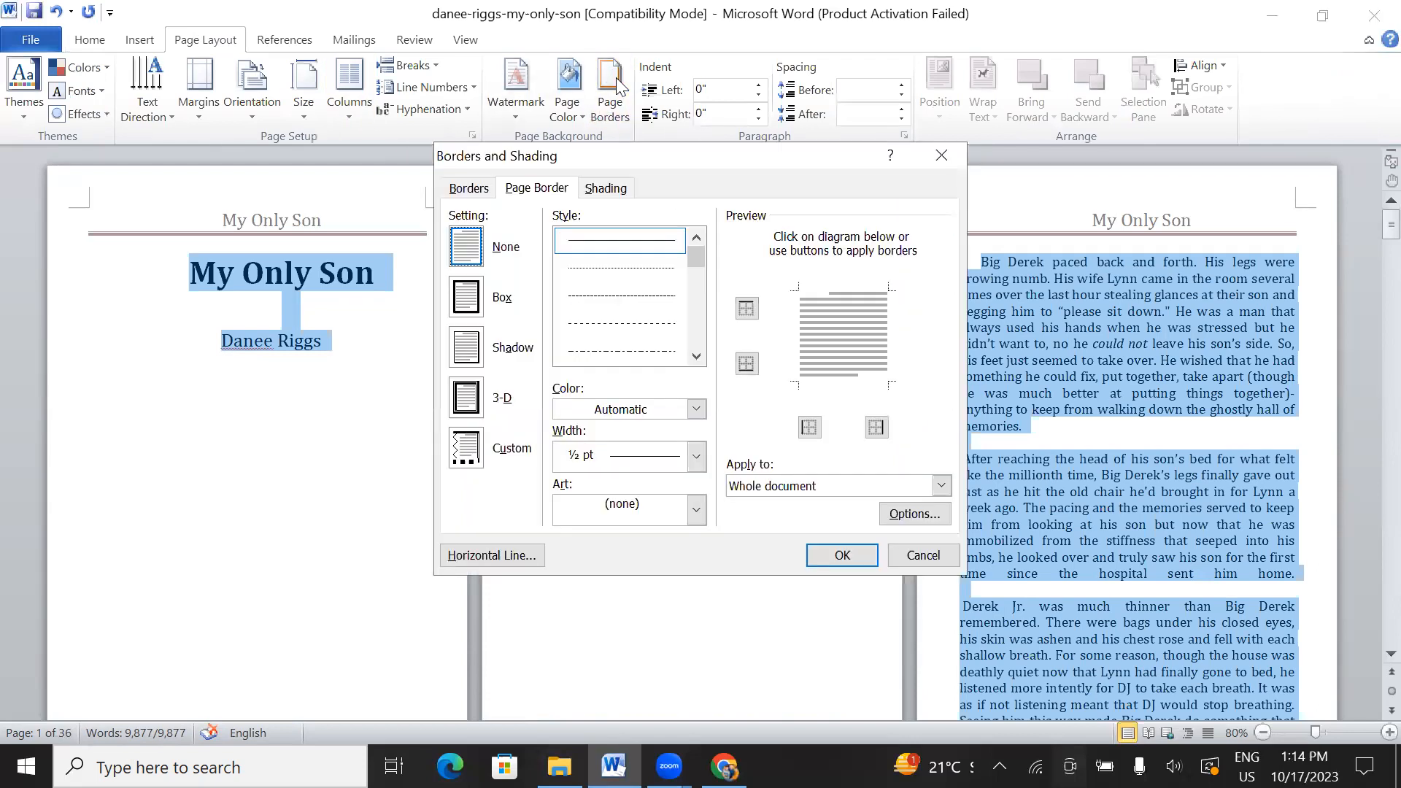
pyautogui.click(466, 299)
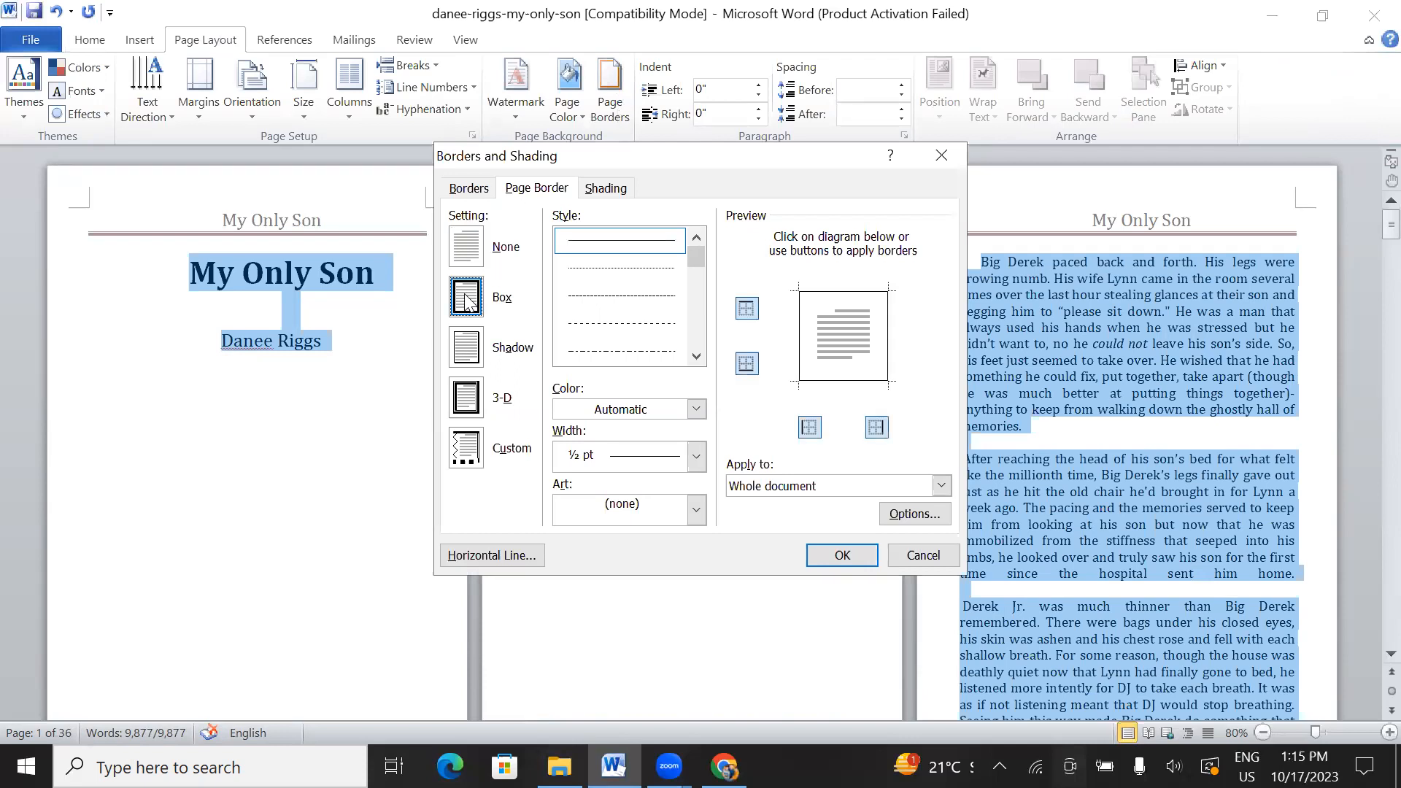
pyautogui.click(624, 298)
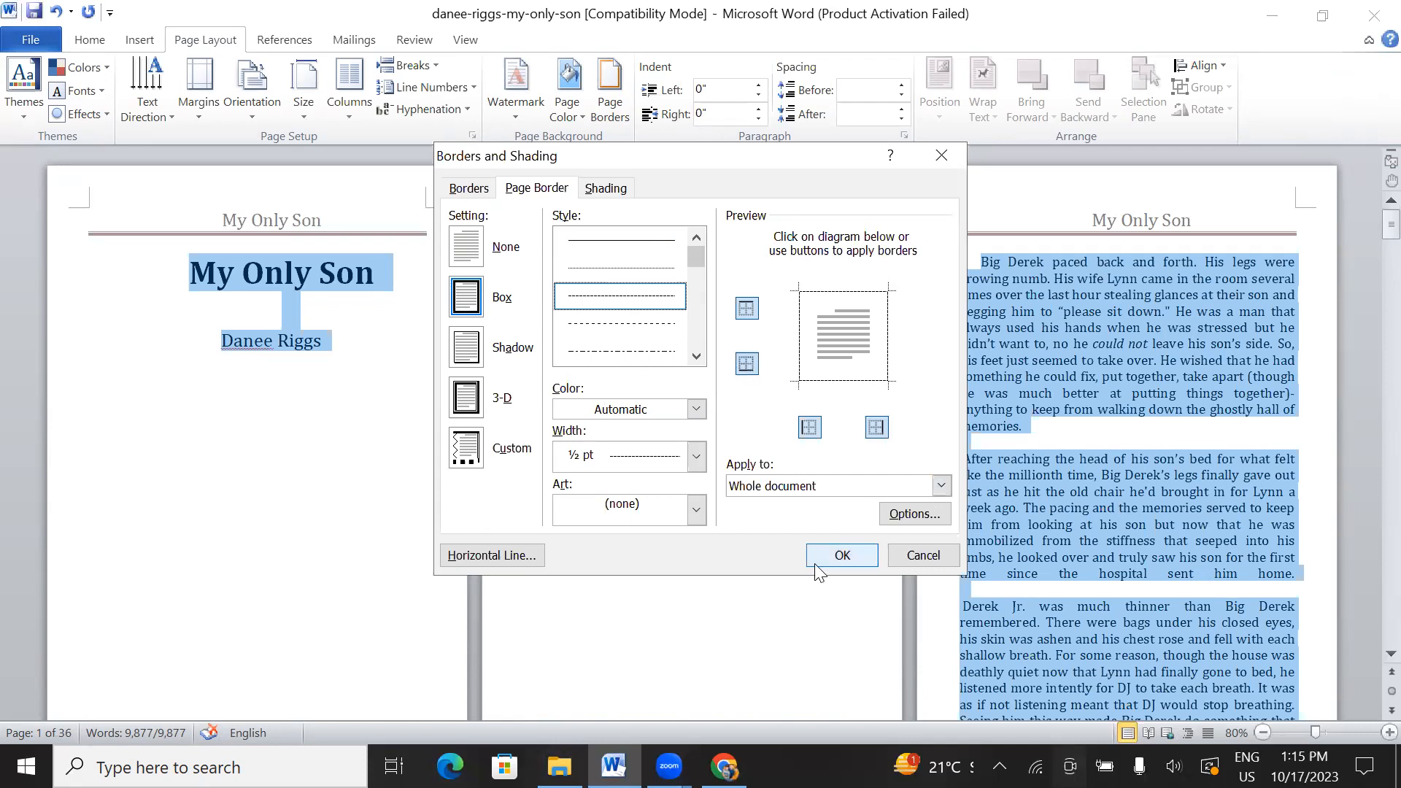
pyautogui.click(847, 558)
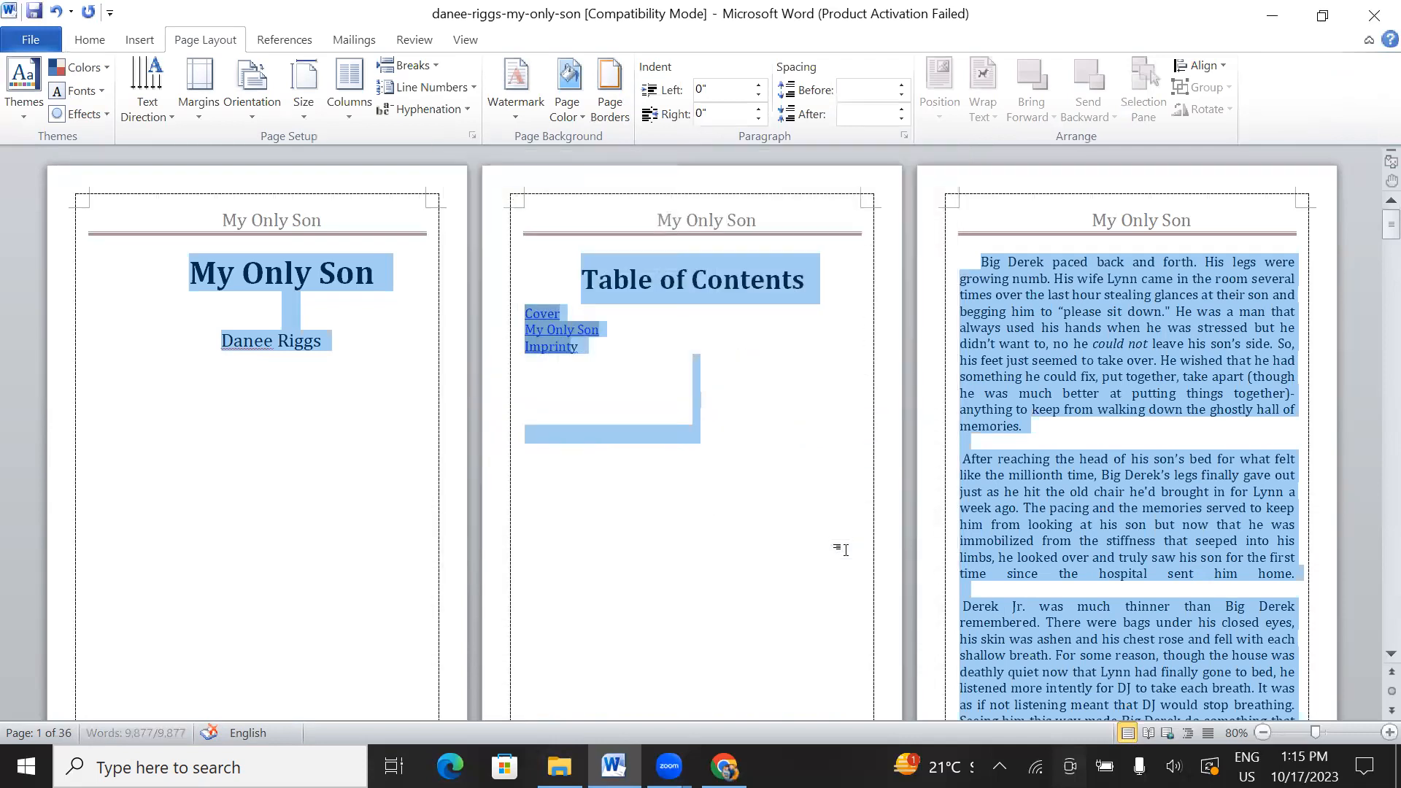
pyautogui.click(814, 524)
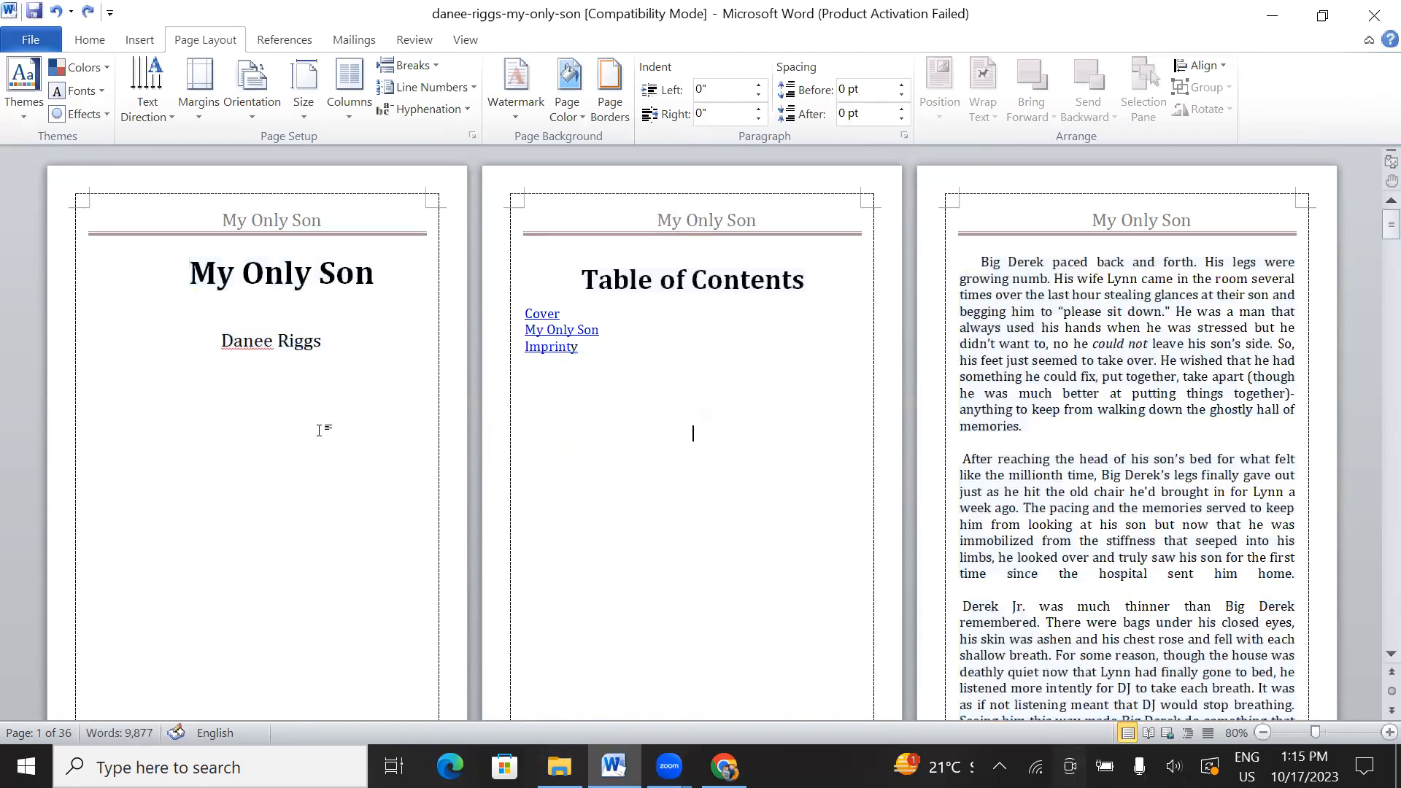
pyautogui.scroll(-5, 895, 493)
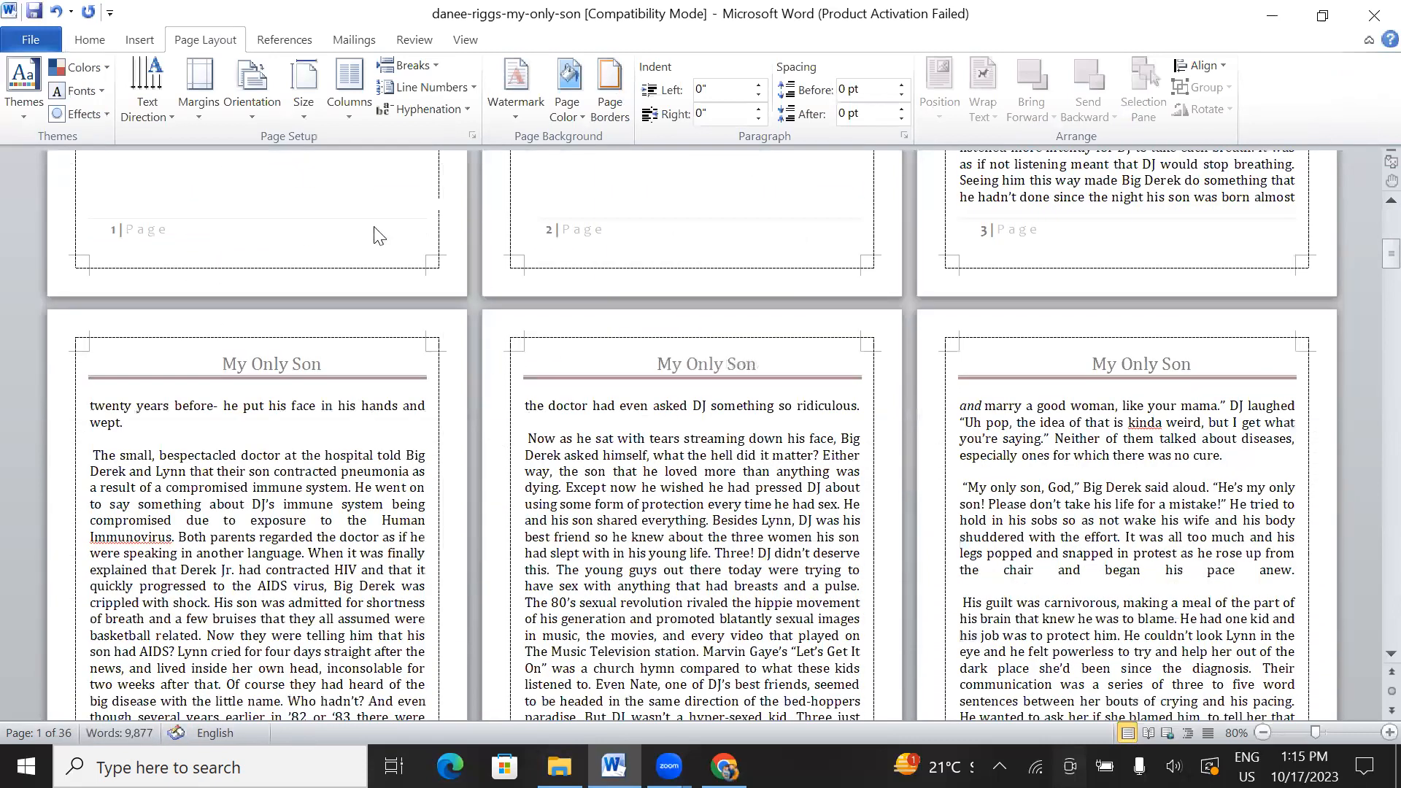
pyautogui.scroll(5, 374, 262)
pyautogui.scroll(2, 745, 489)
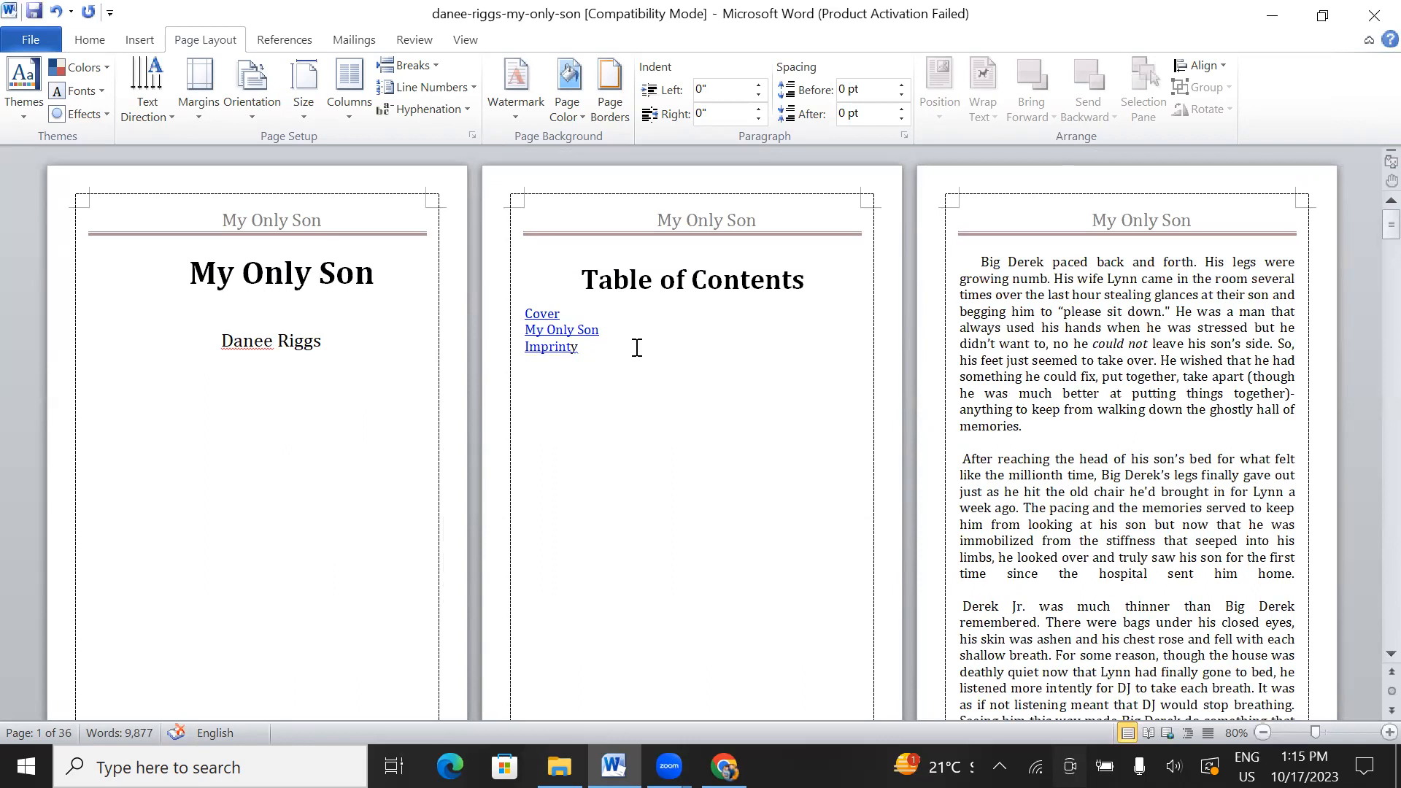
pyautogui.scroll(-6, 791, 362)
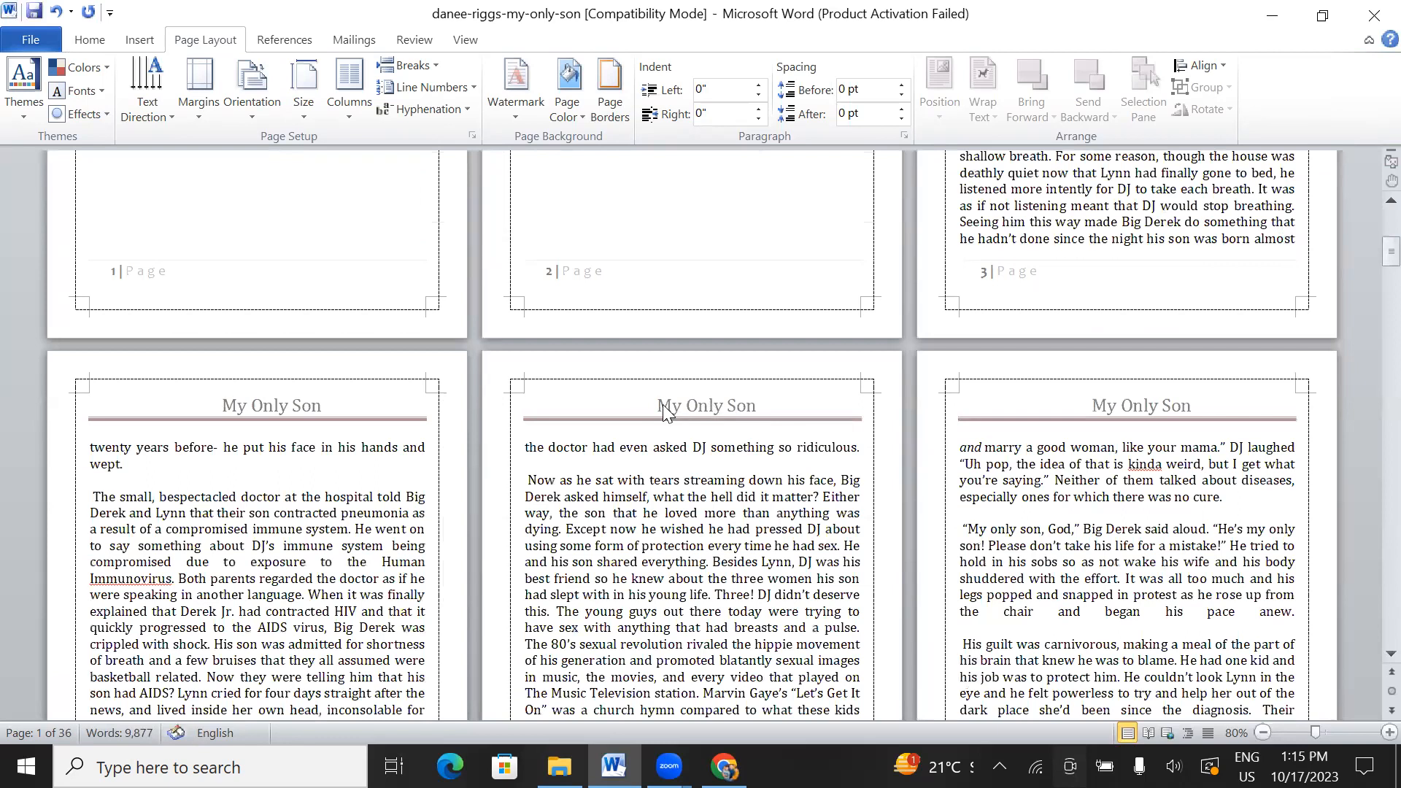
pyautogui.scroll(6, 663, 404)
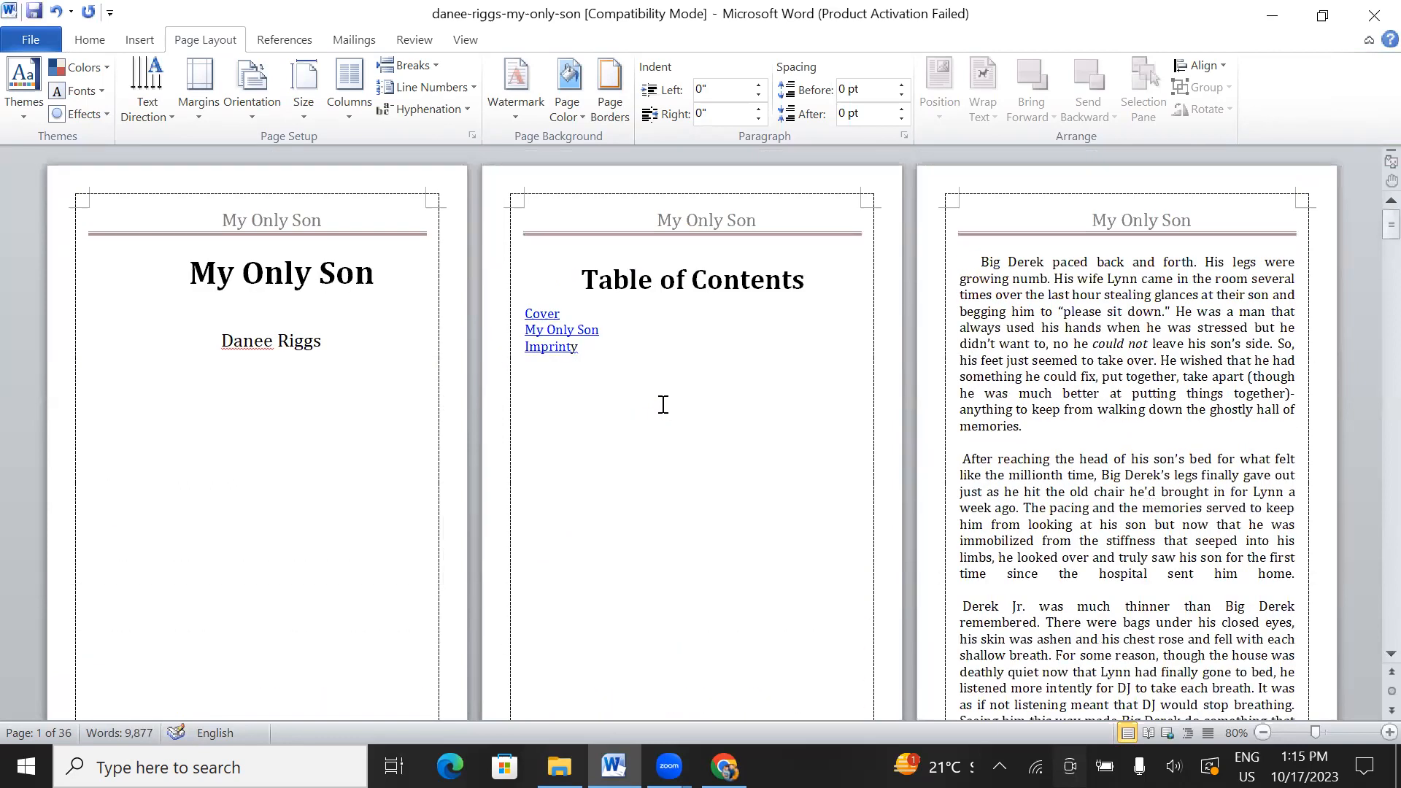
# Step: Open the "My Only Son" header for editing, and set the footer's distance from the bottom to 0.4"
pyautogui.doubleClick(289, 220)
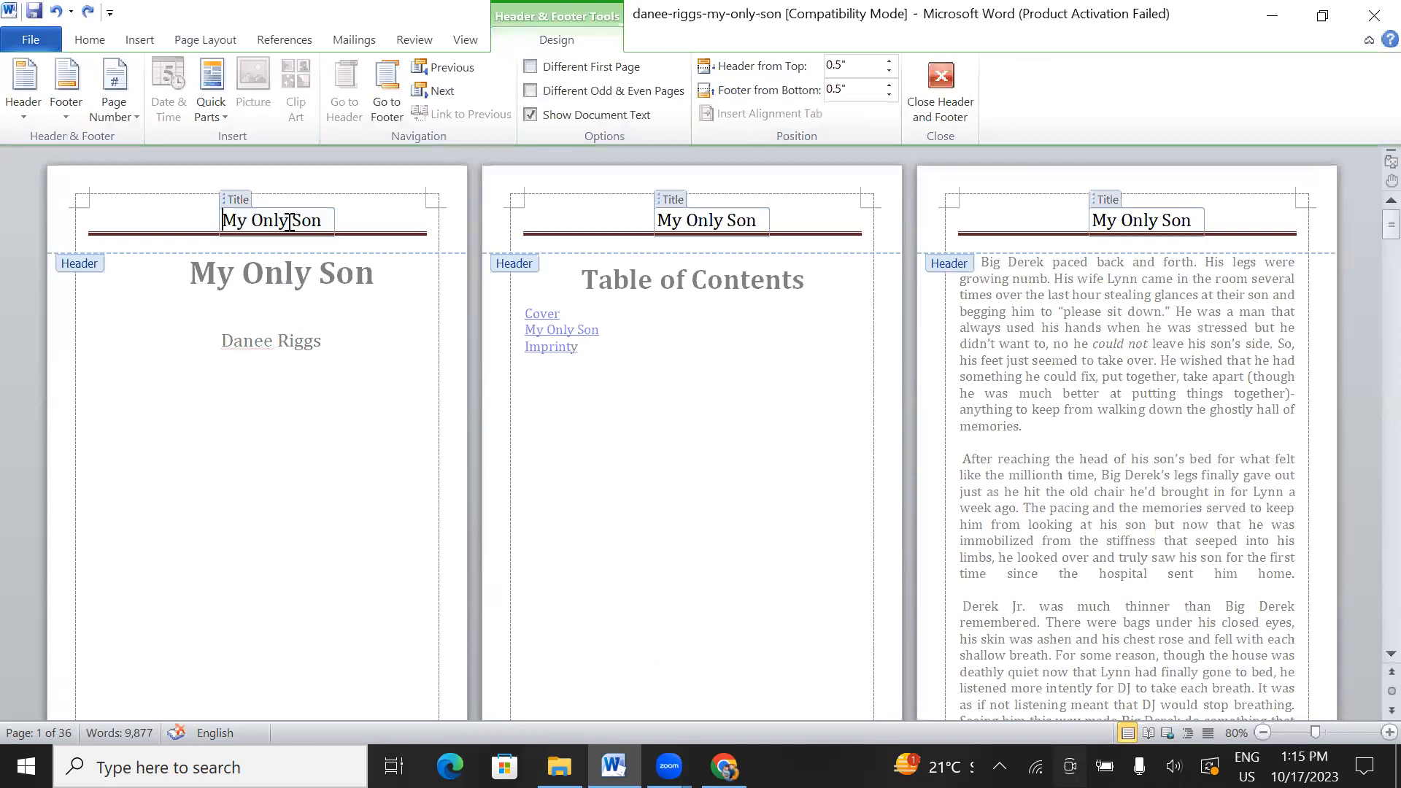
pyautogui.tripleClick(325, 222)
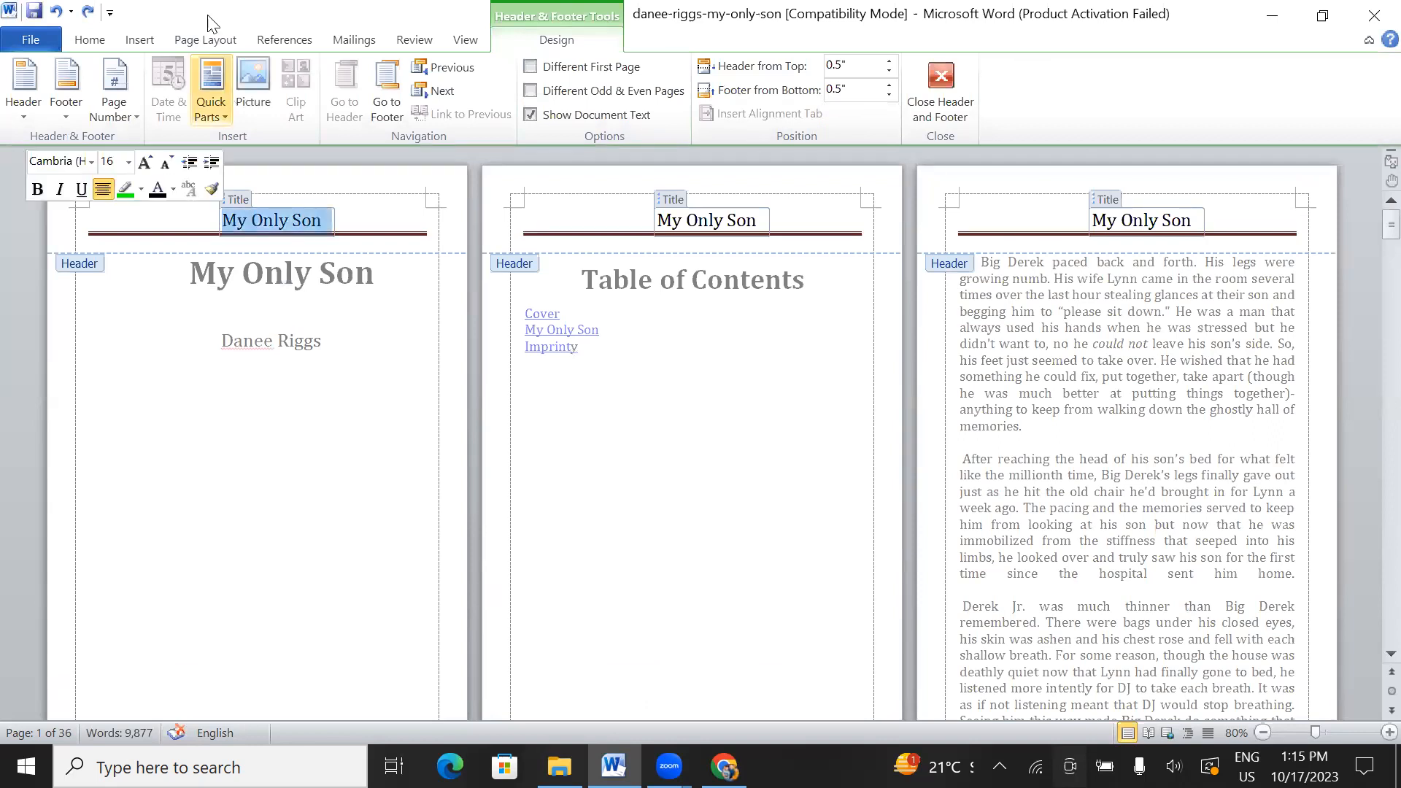
pyautogui.click(889, 96)
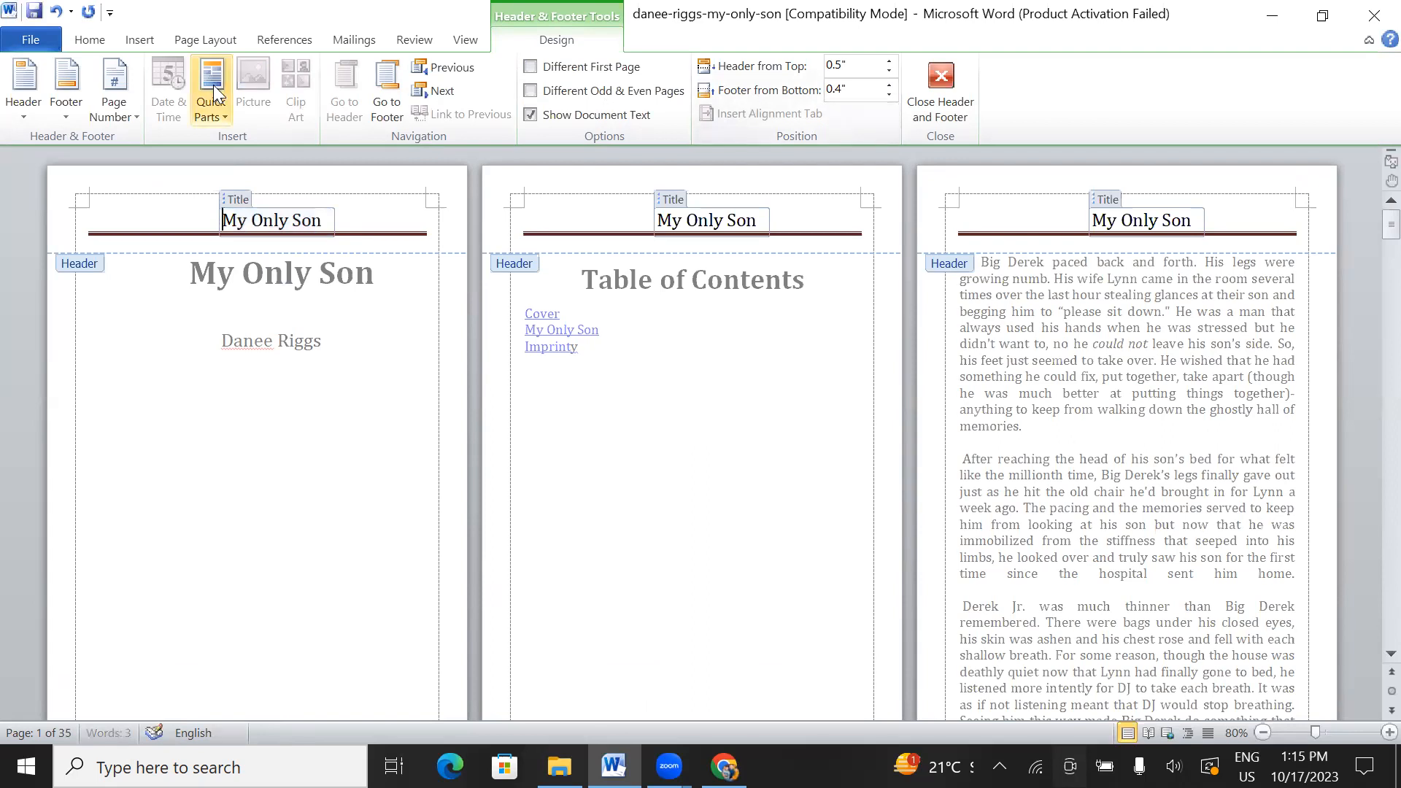
# Step: Shrink the "My Only Son" header title to one size below 11 pt, close the header, and check it across the first pages
pyautogui.click(139, 39)
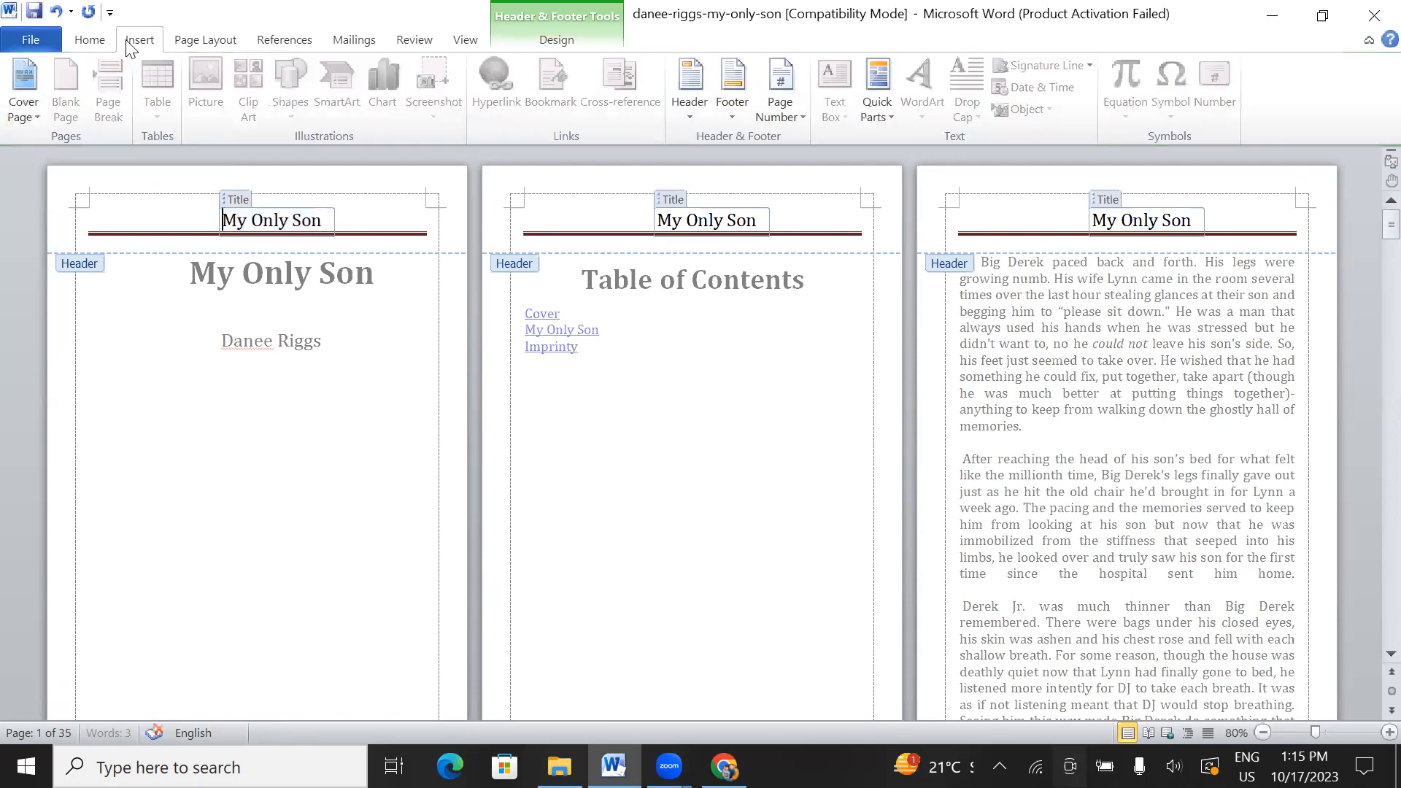
pyautogui.click(90, 39)
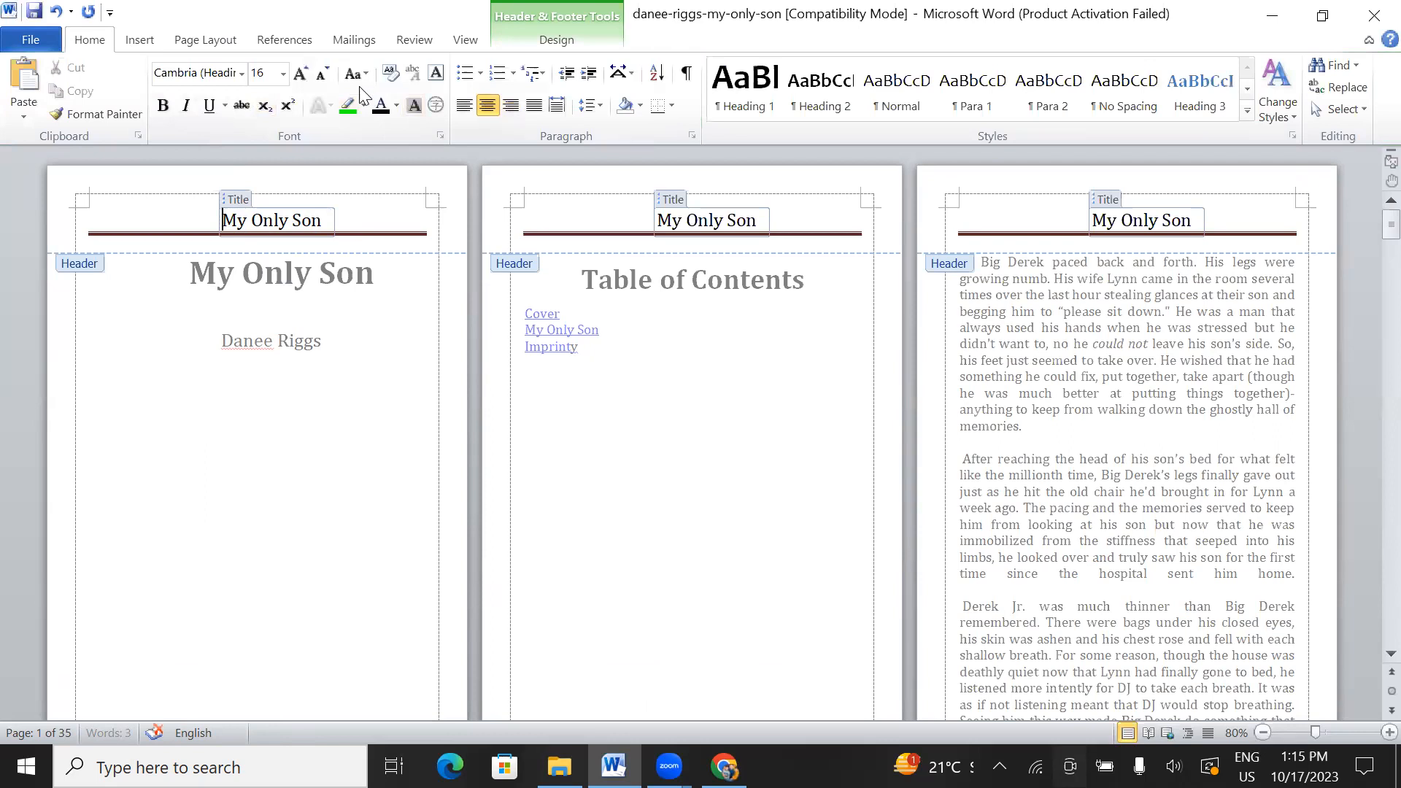
pyautogui.click(322, 70)
pyautogui.click(323, 72)
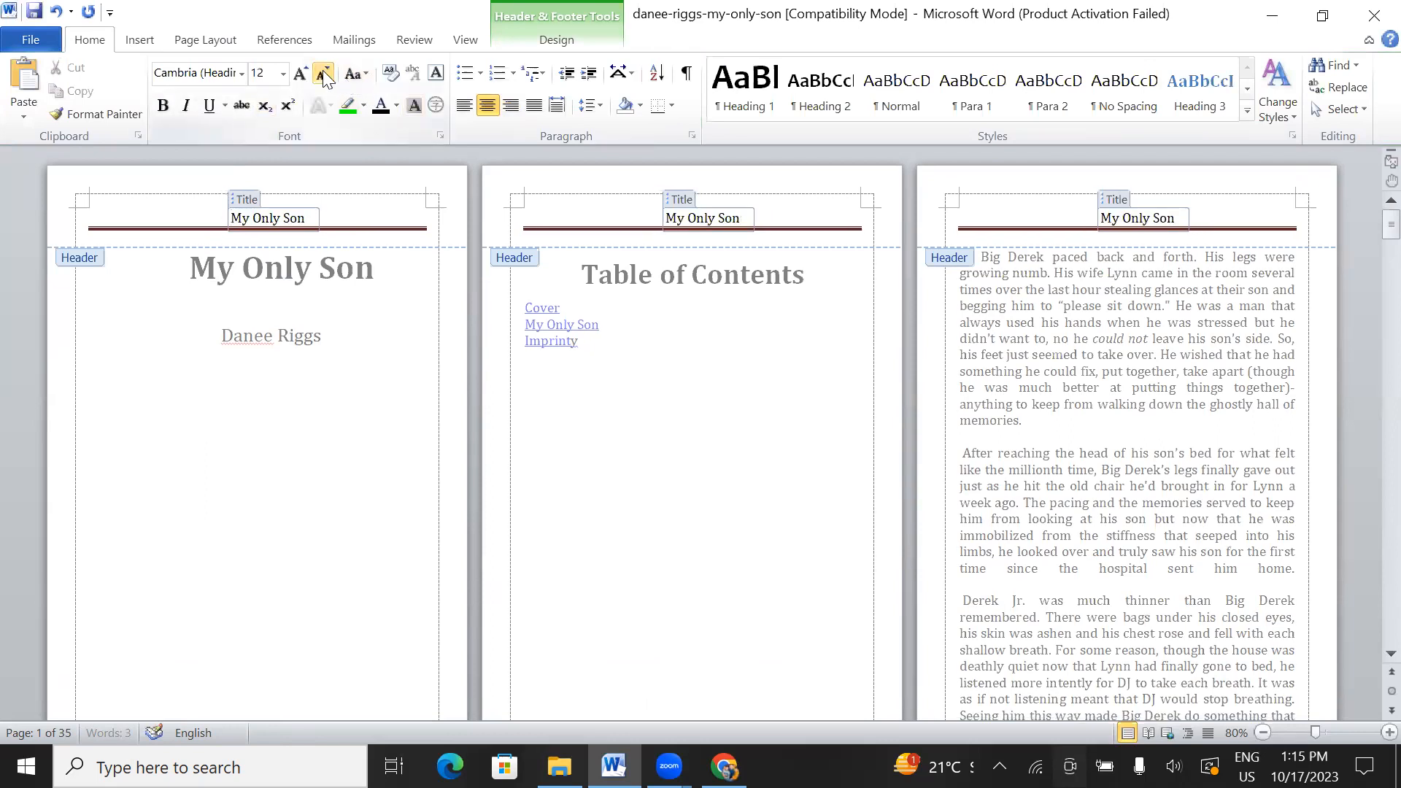
pyautogui.click(322, 73)
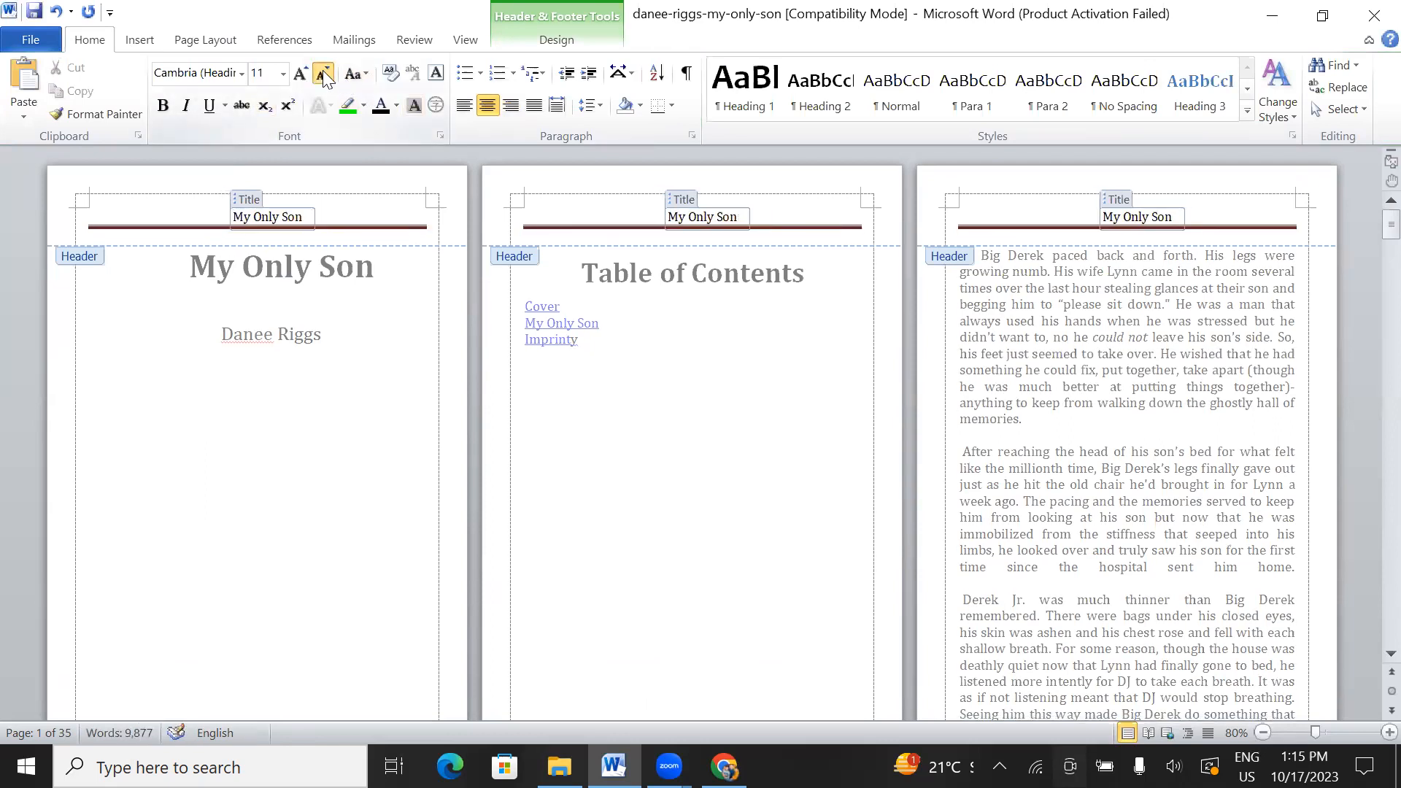
pyautogui.click(323, 73)
pyautogui.doubleClick(736, 410)
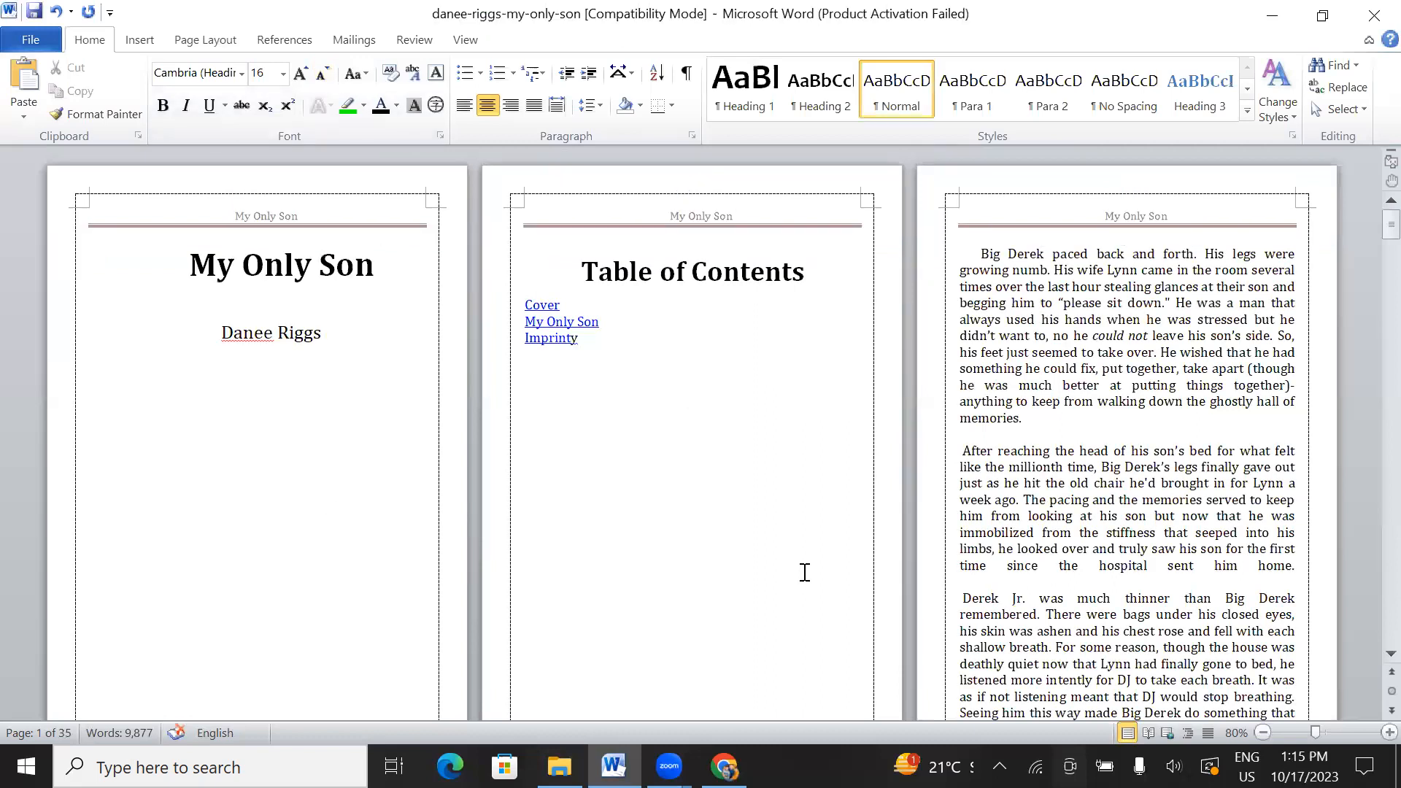
pyautogui.scroll(-10, 805, 572)
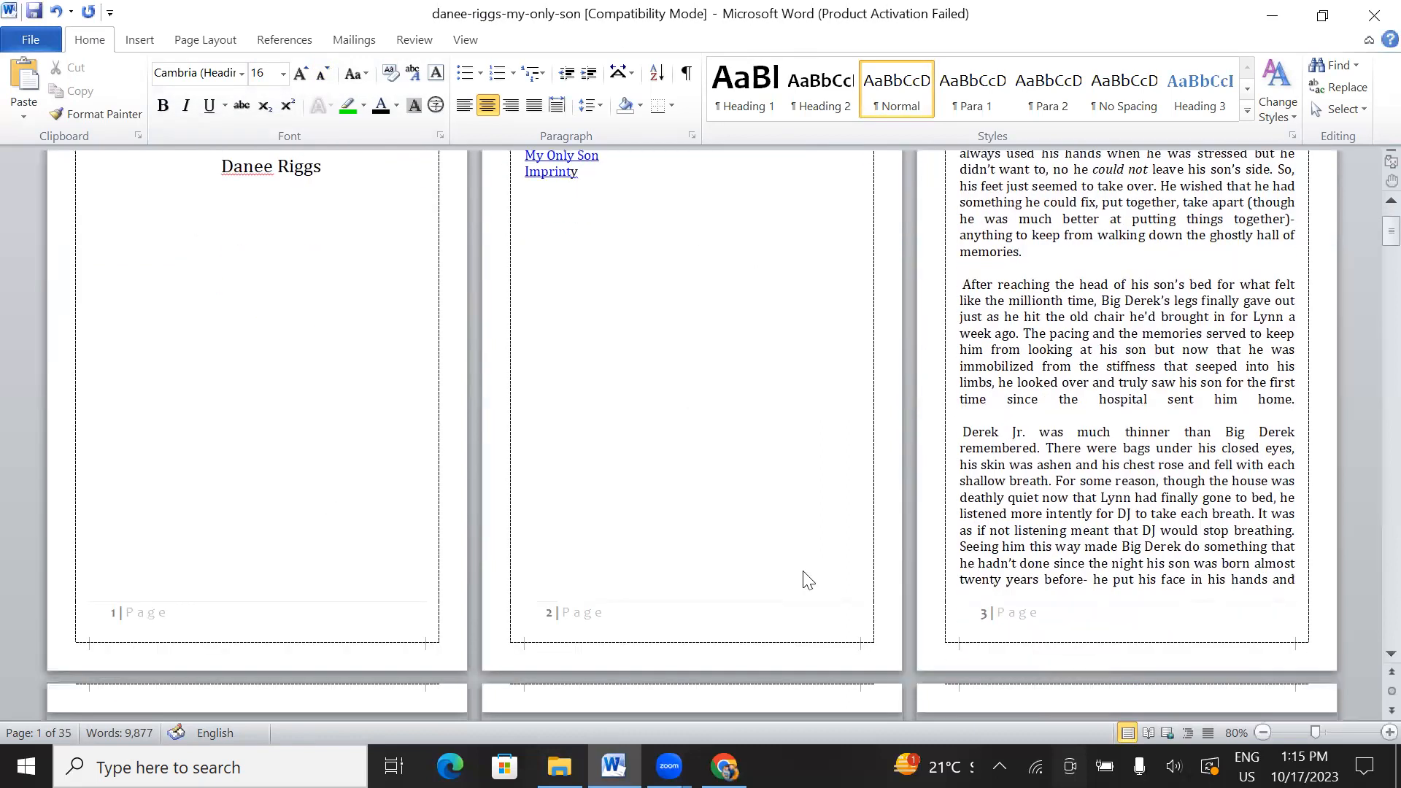
pyautogui.scroll(-7, 555, 541)
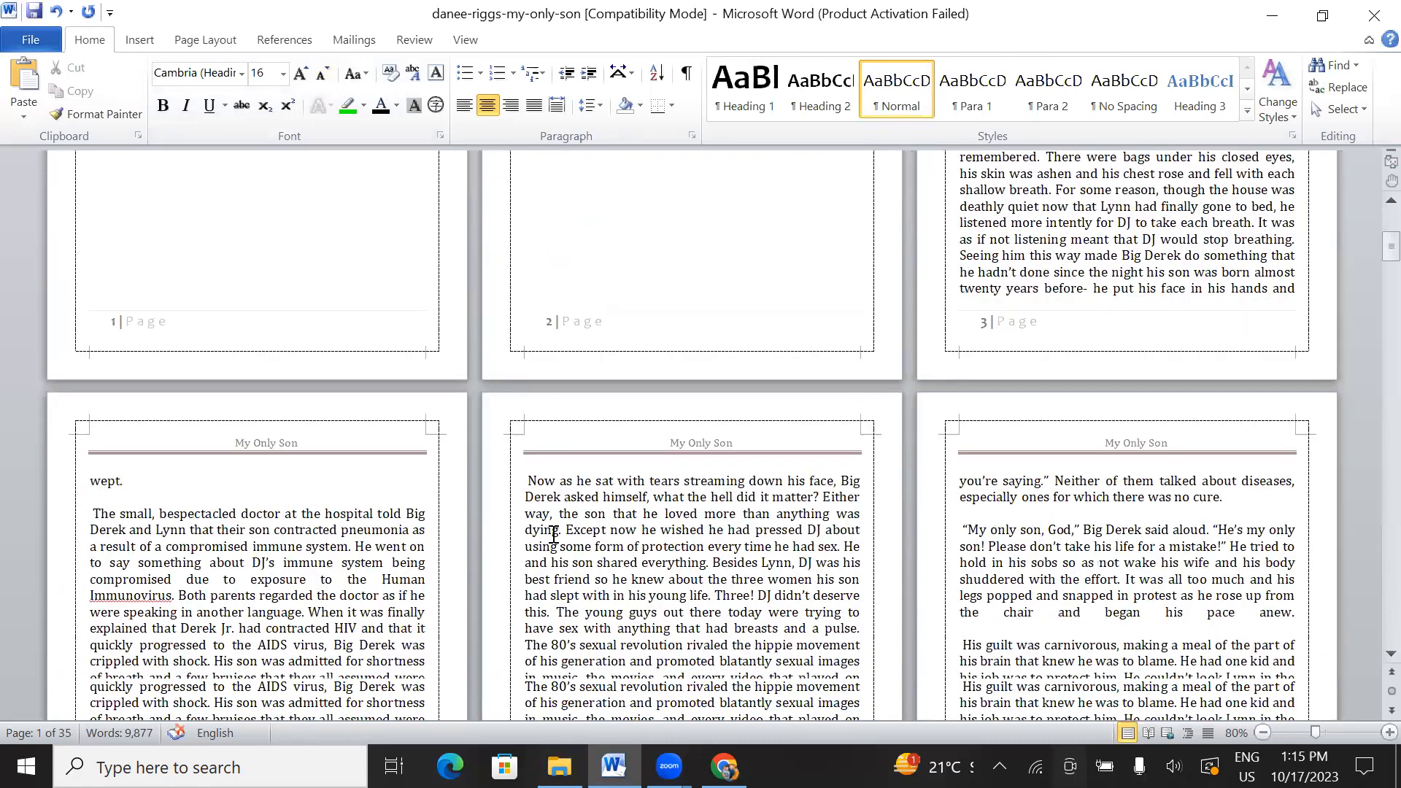
pyautogui.scroll(-12, 555, 541)
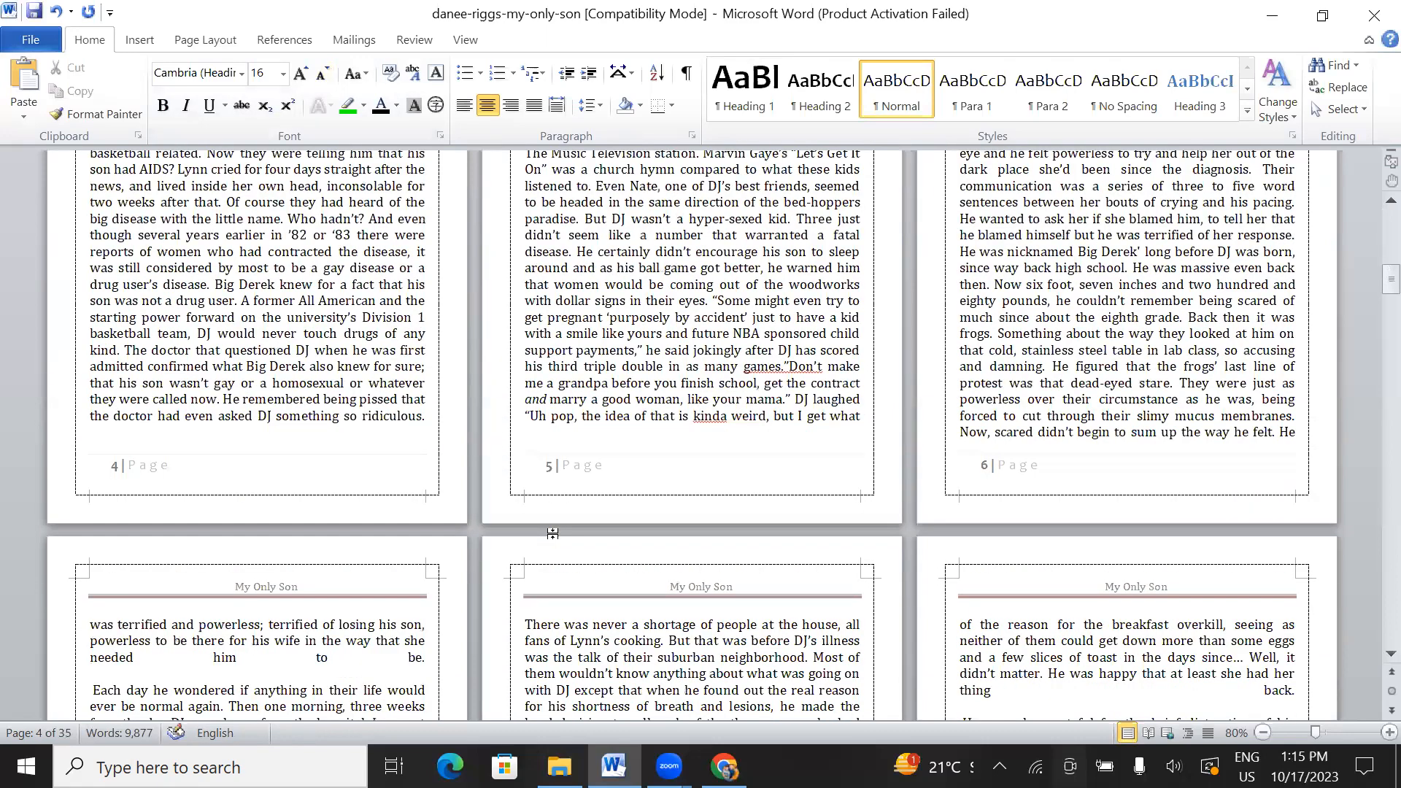
pyautogui.scroll(-11, 553, 535)
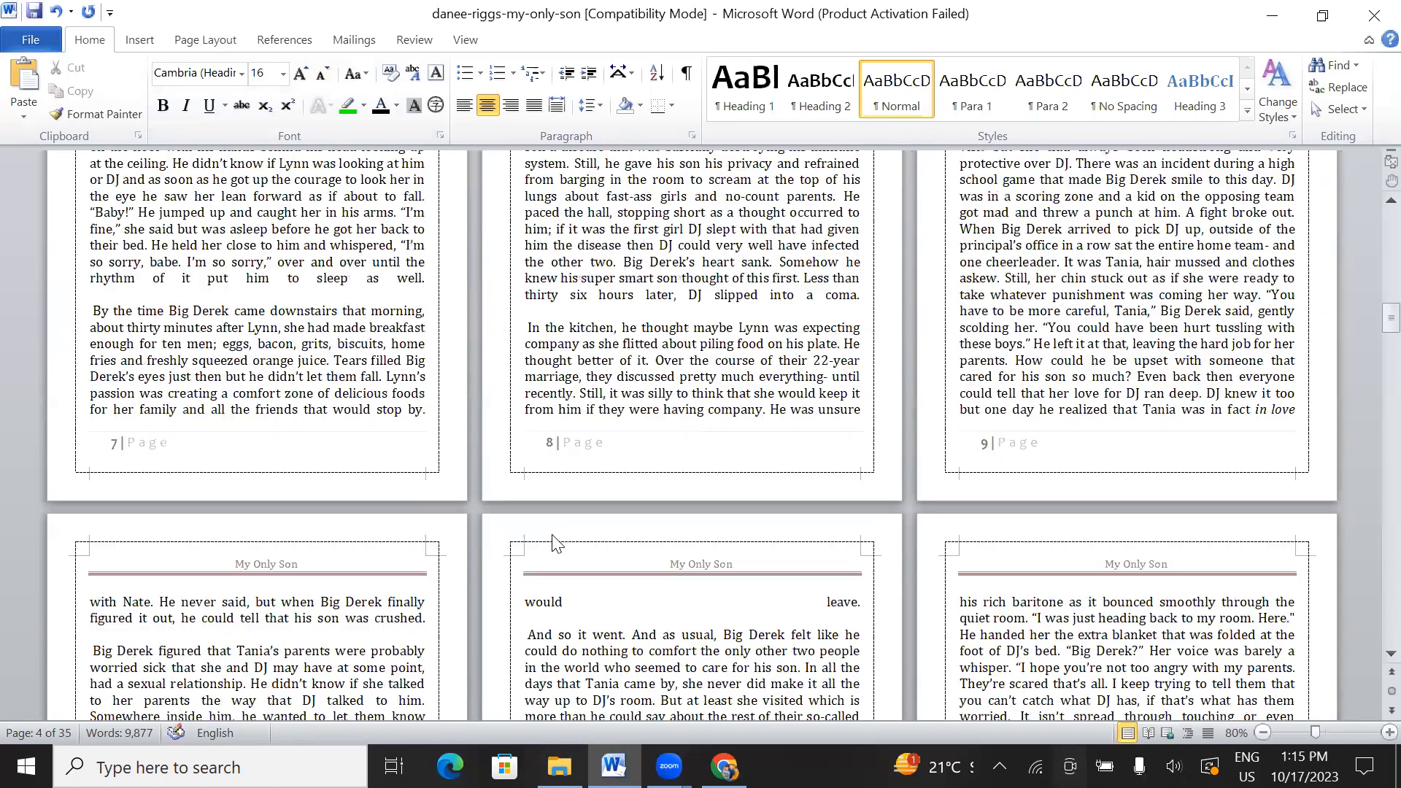
pyautogui.scroll(20, 554, 535)
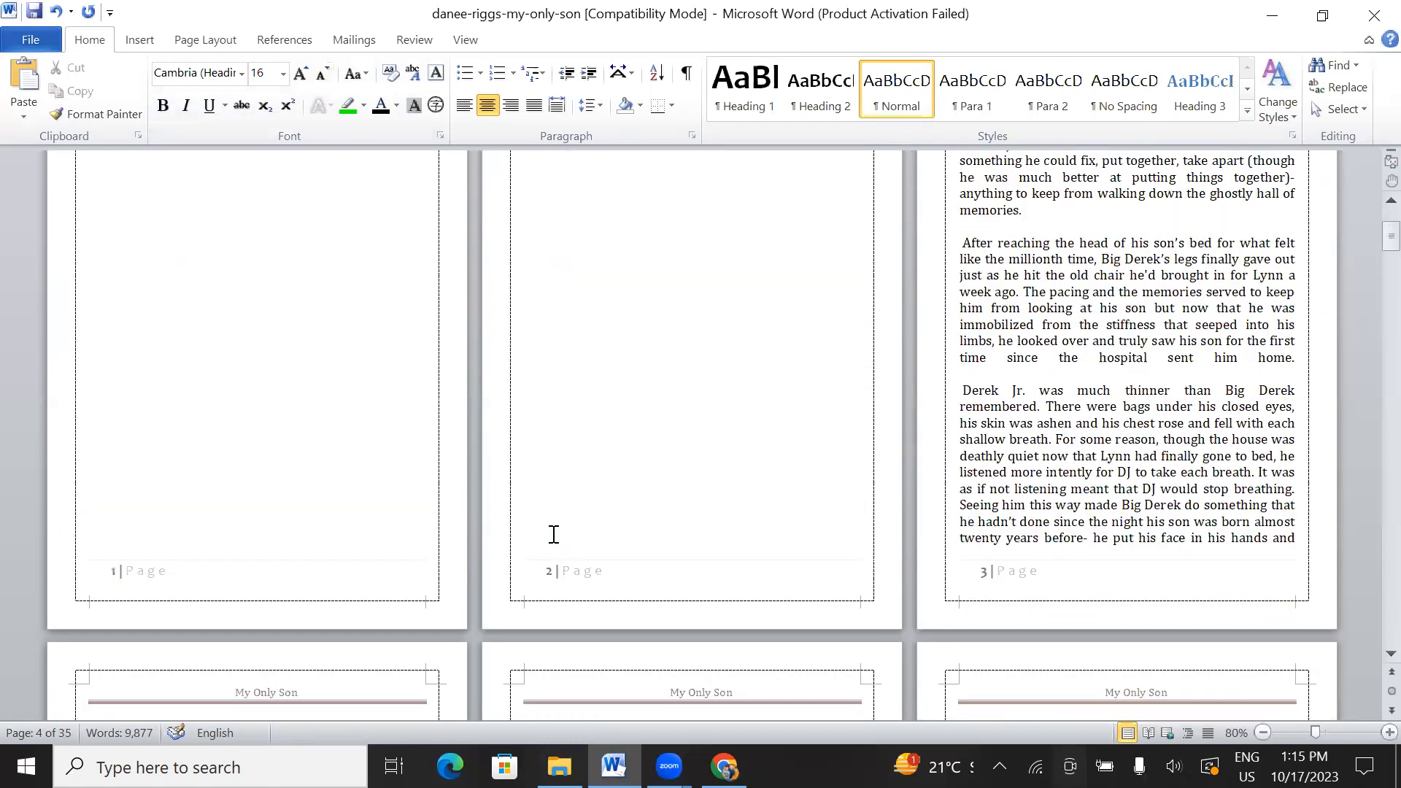
# Step: Add space after paragraphs throughout the whole document
pyautogui.click(1345, 104)
pyautogui.click(1186, 131)
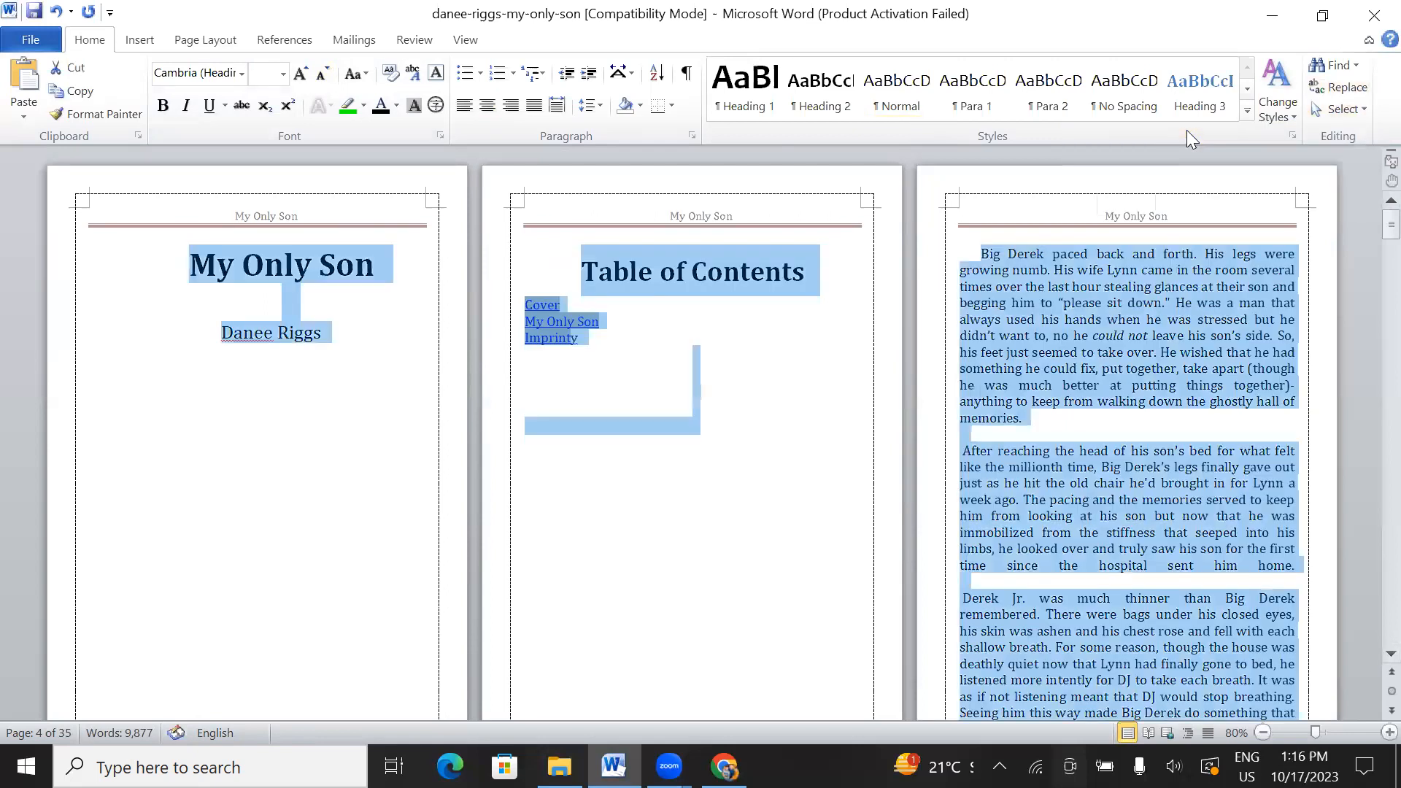
pyautogui.click(602, 105)
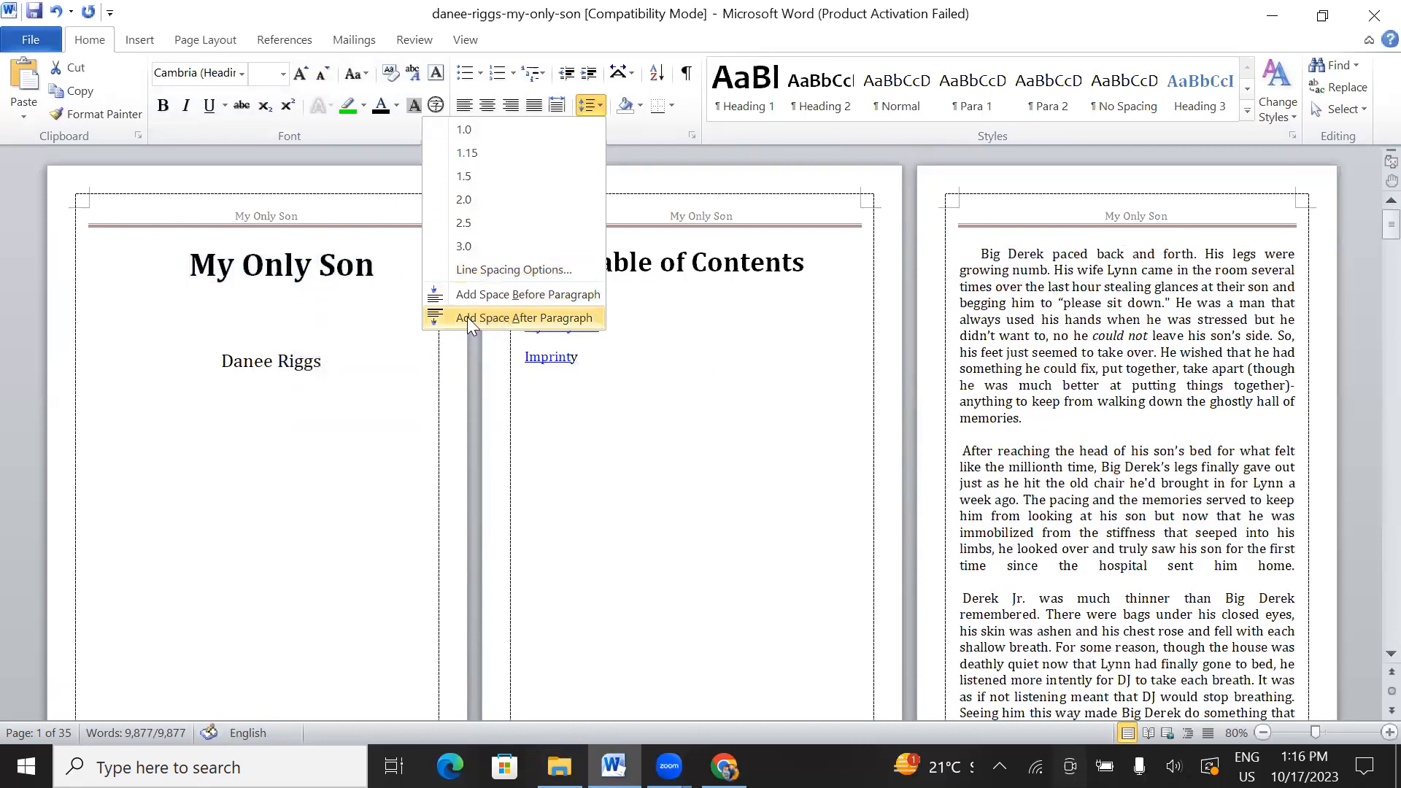
pyautogui.click(530, 317)
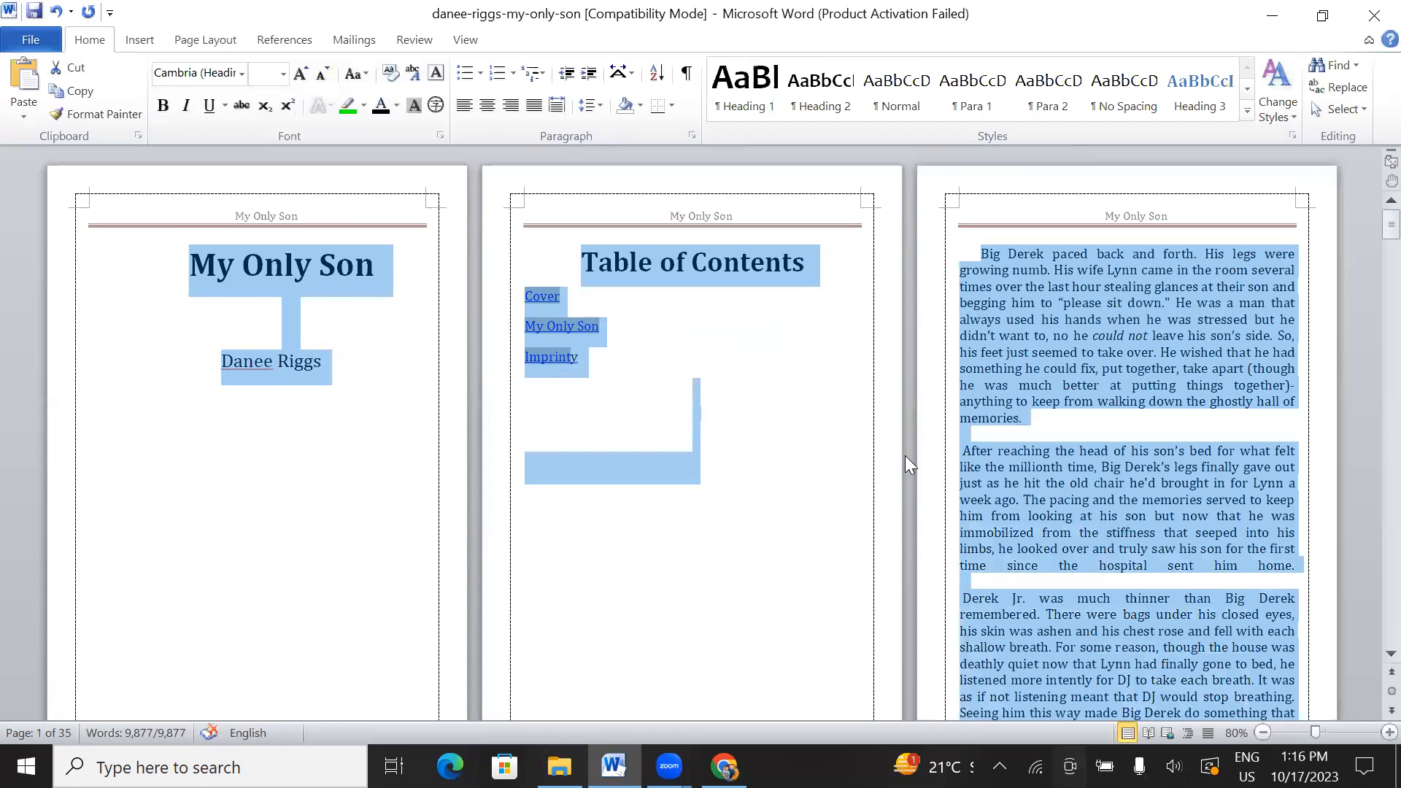
pyautogui.click(888, 434)
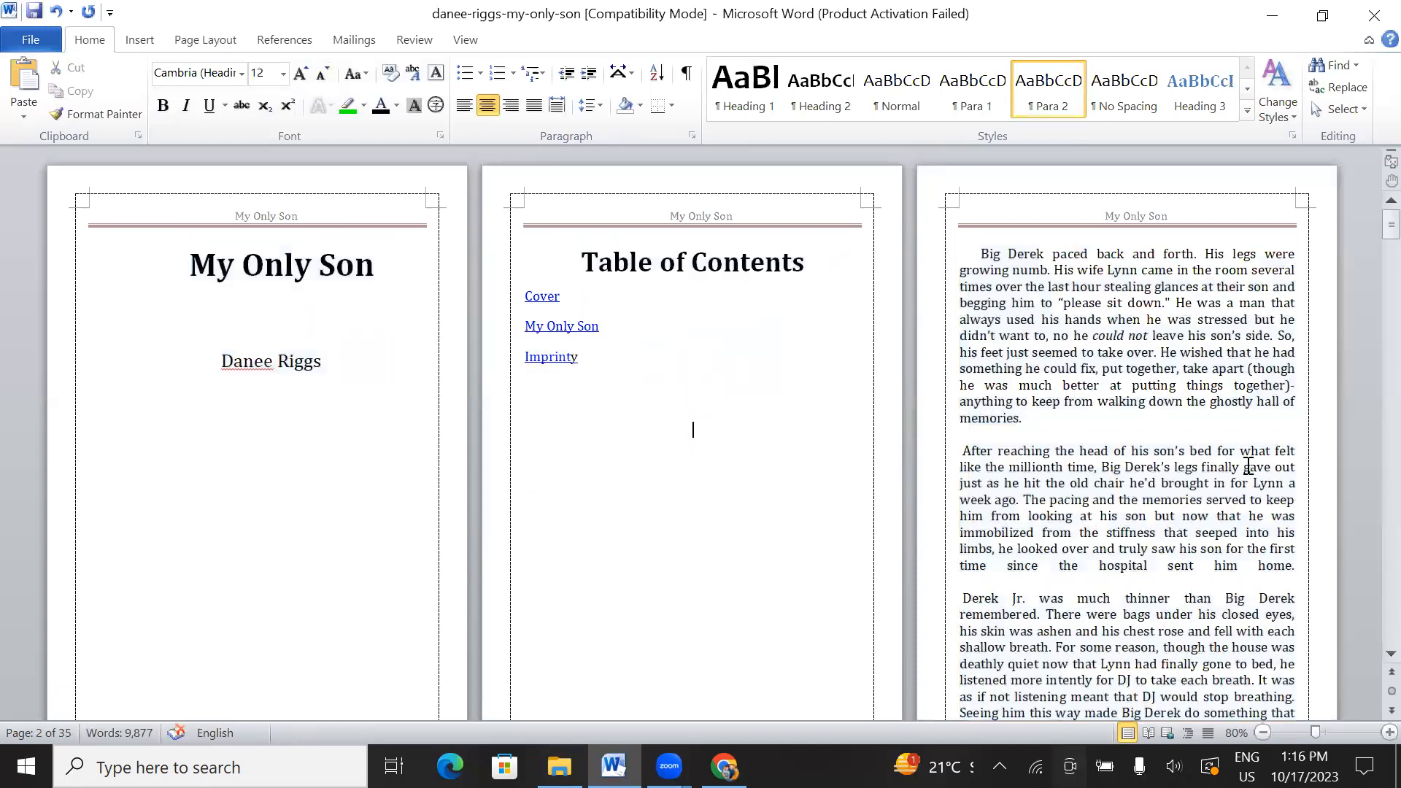
# Step: Examine the paragraph spacing, headers and page numbers from the table of contents through page 30
pyautogui.scroll(-4, 1073, 464)
pyautogui.scroll(-3, 992, 480)
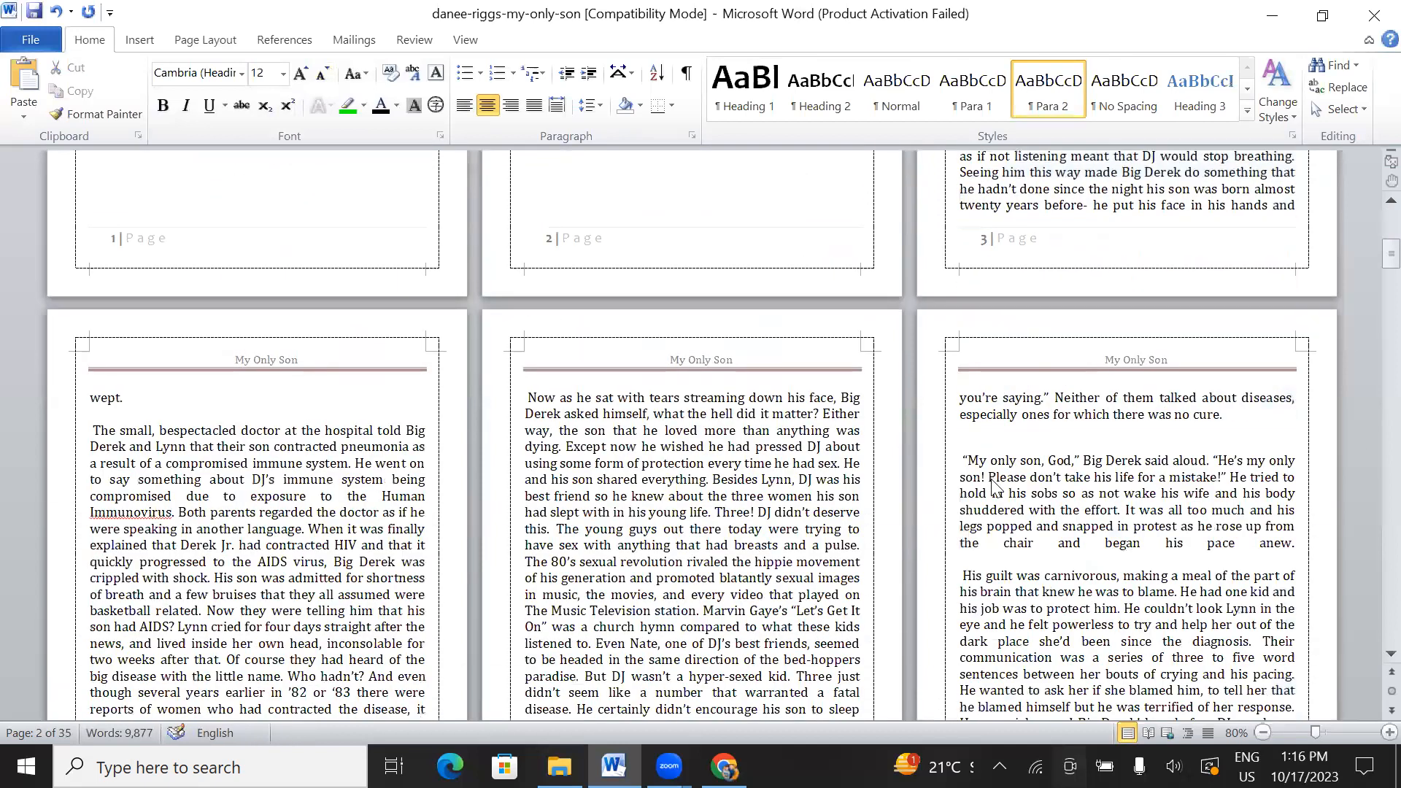
pyautogui.scroll(-3, 699, 479)
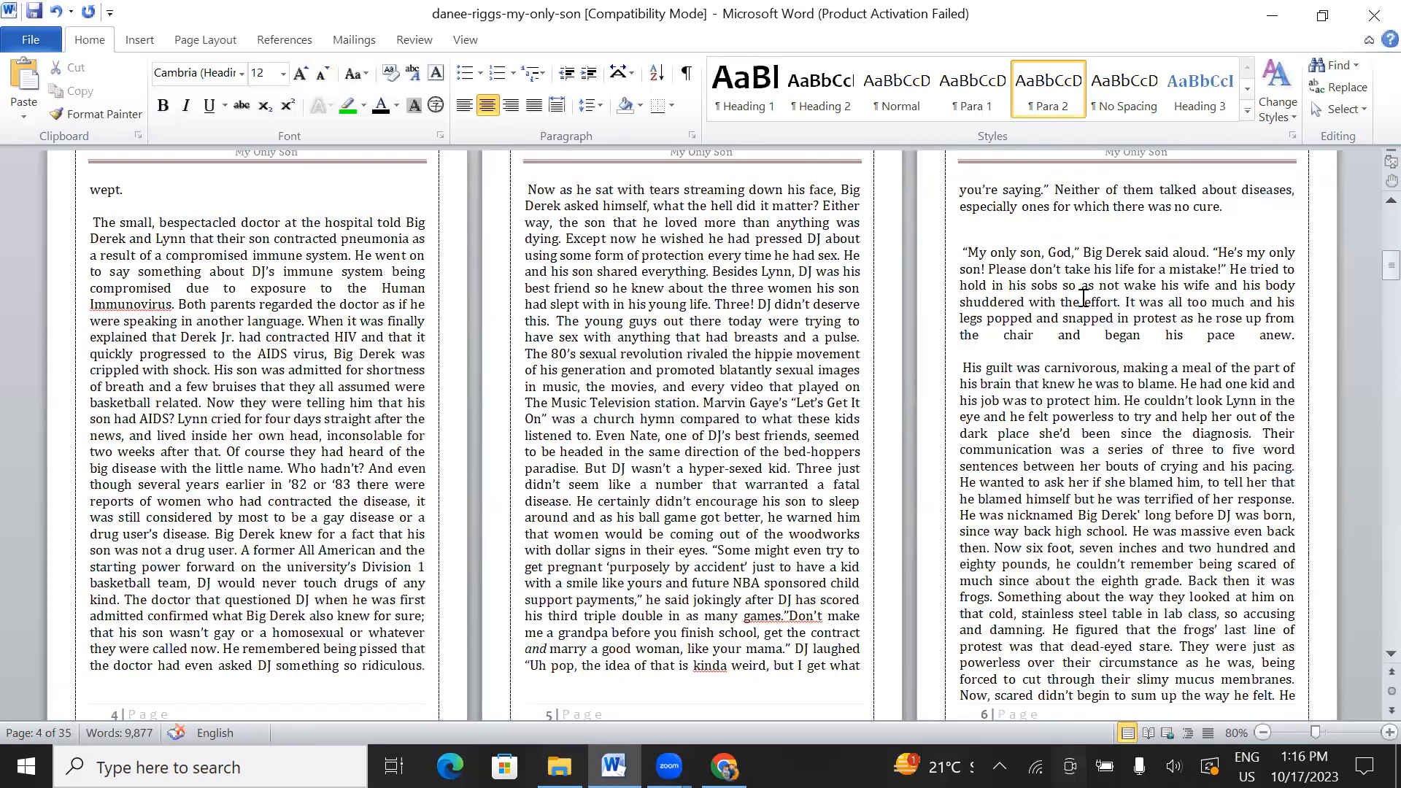
pyautogui.scroll(-1, 772, 452)
pyautogui.scroll(-5, 775, 460)
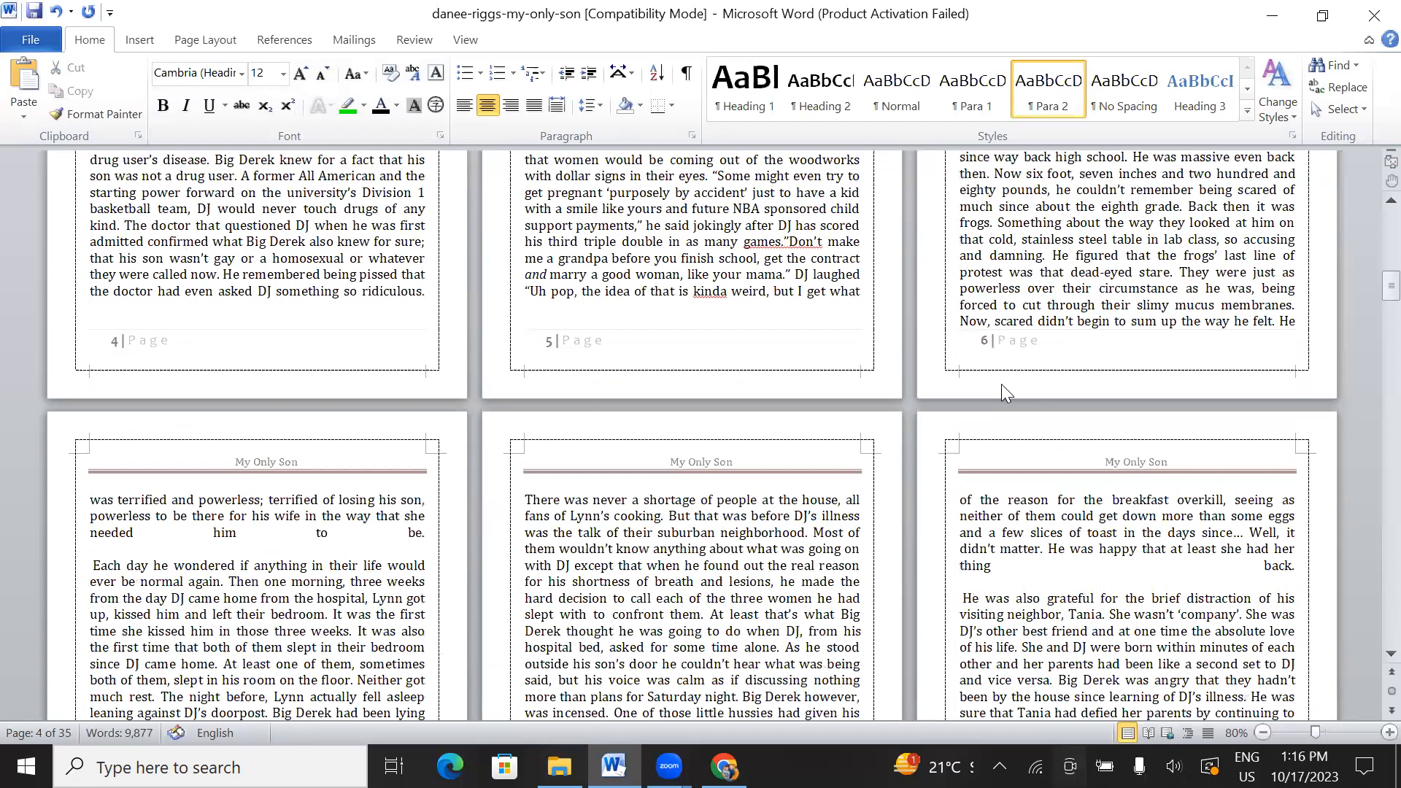
pyautogui.scroll(-11, 1014, 414)
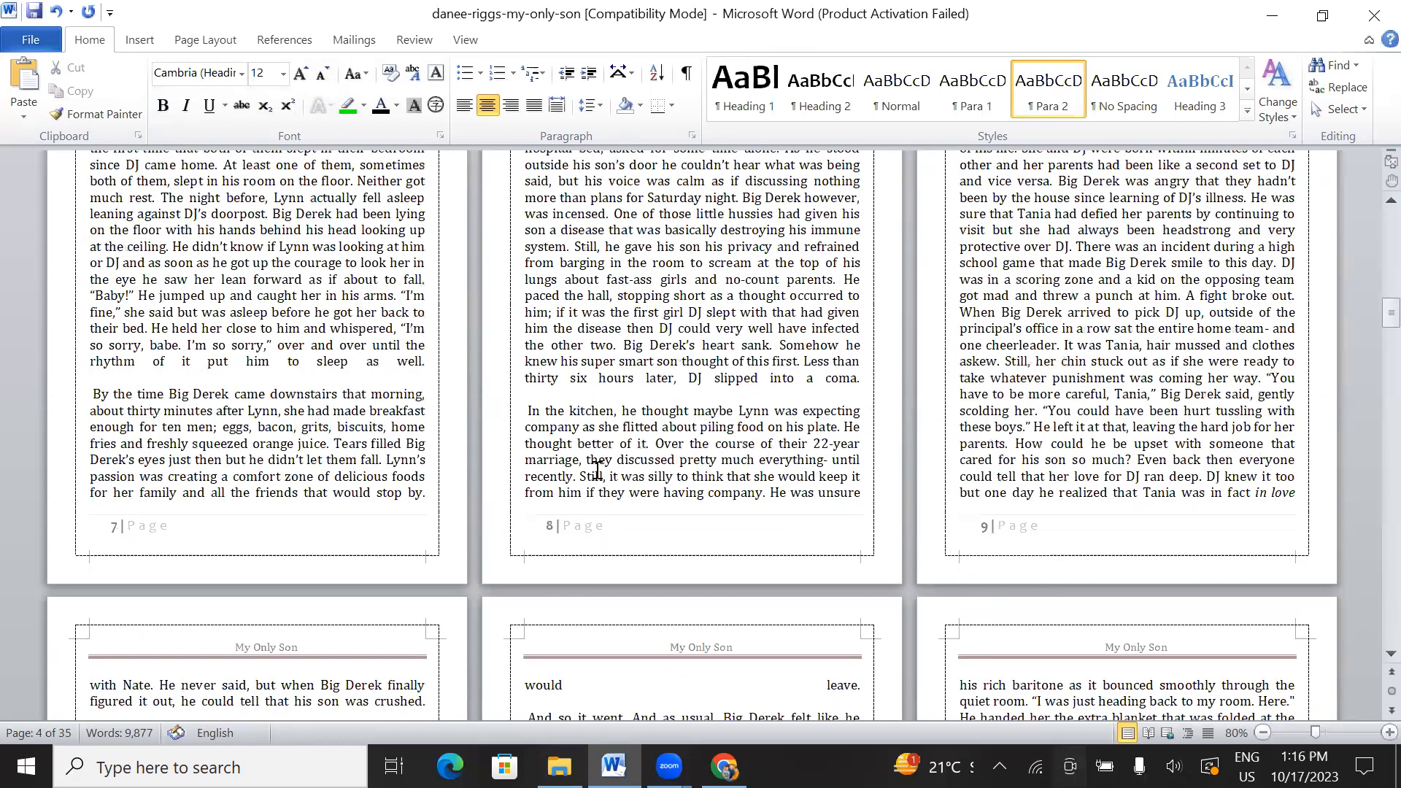
pyautogui.scroll(-5, 788, 429)
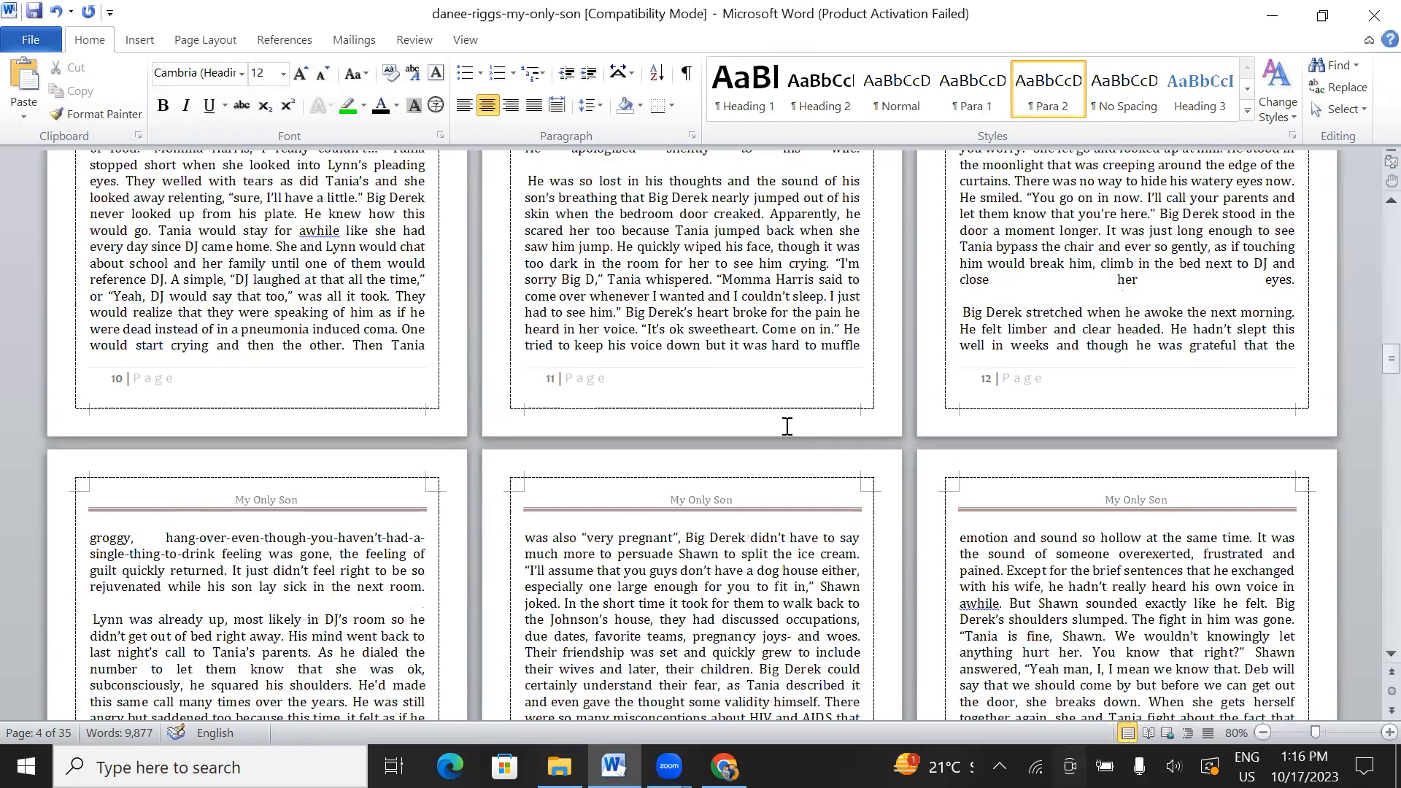
pyautogui.scroll(-10, 787, 427)
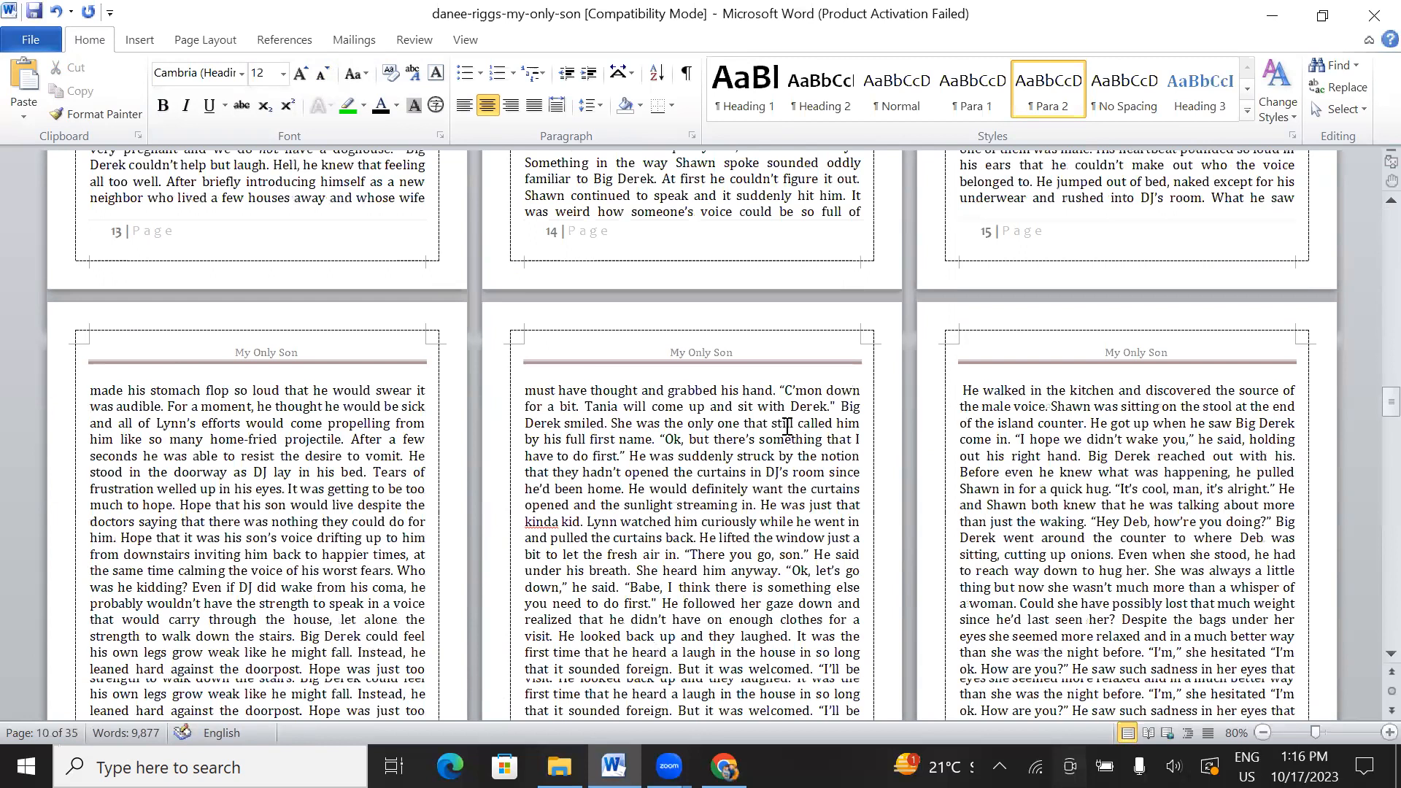
pyautogui.scroll(-8, 787, 427)
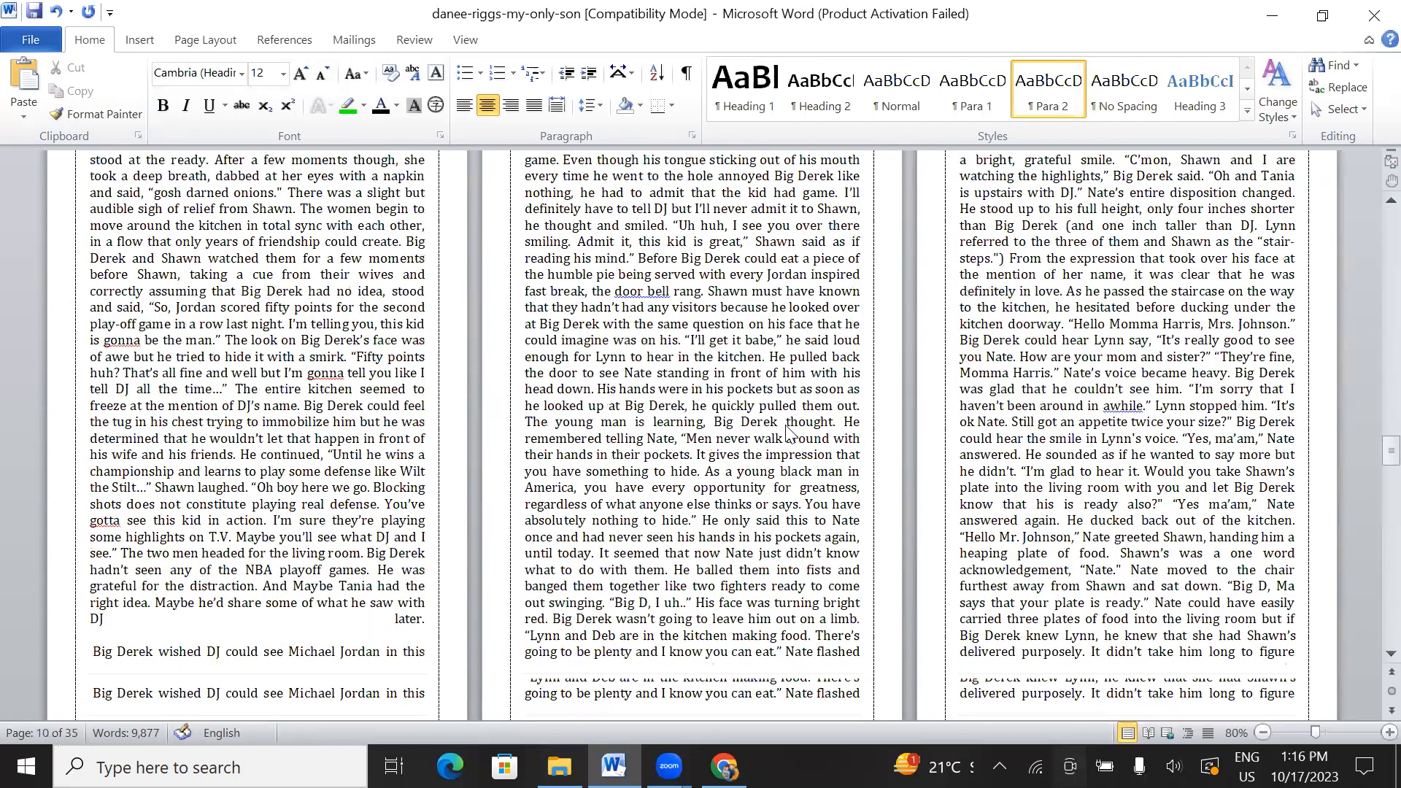
pyautogui.scroll(-10, 787, 427)
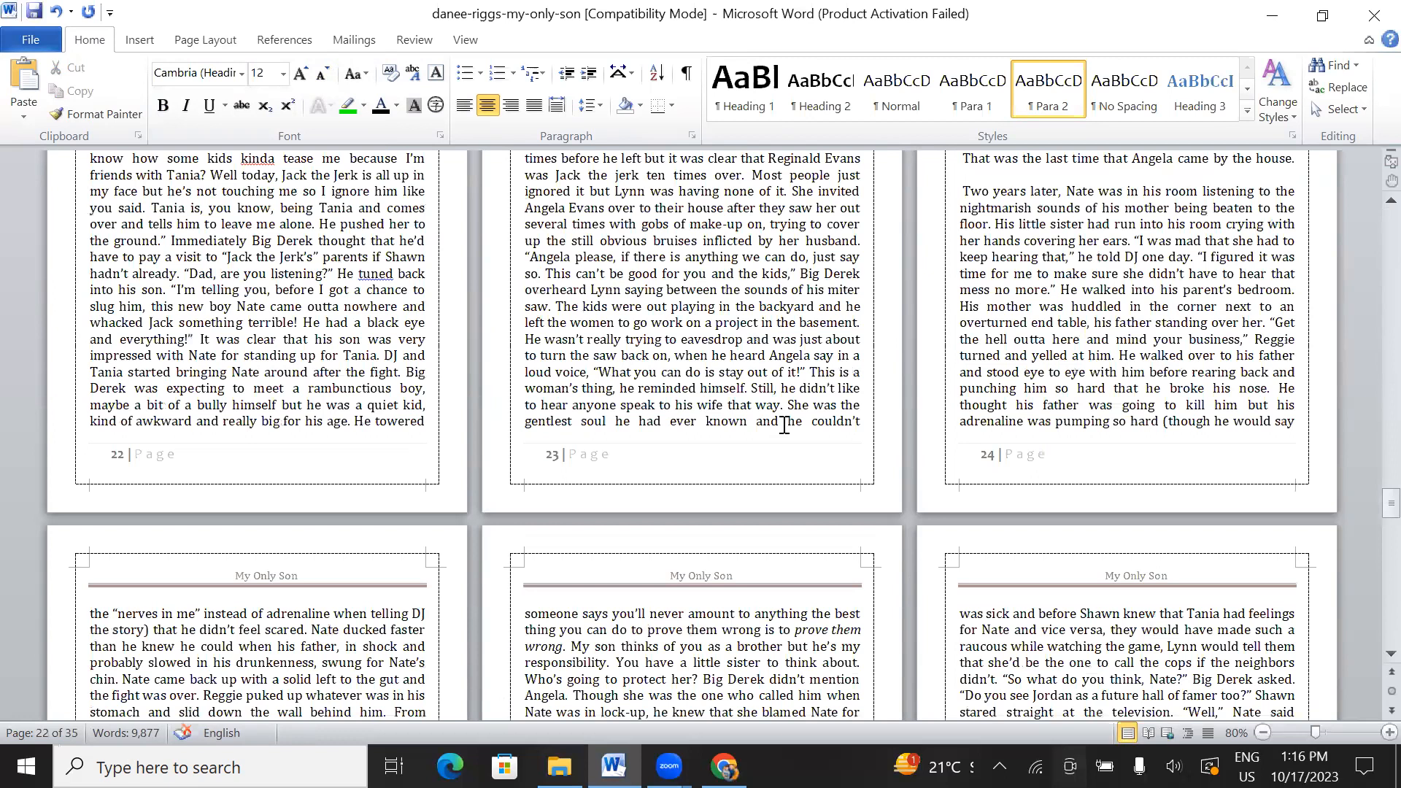
pyautogui.scroll(-7, 785, 425)
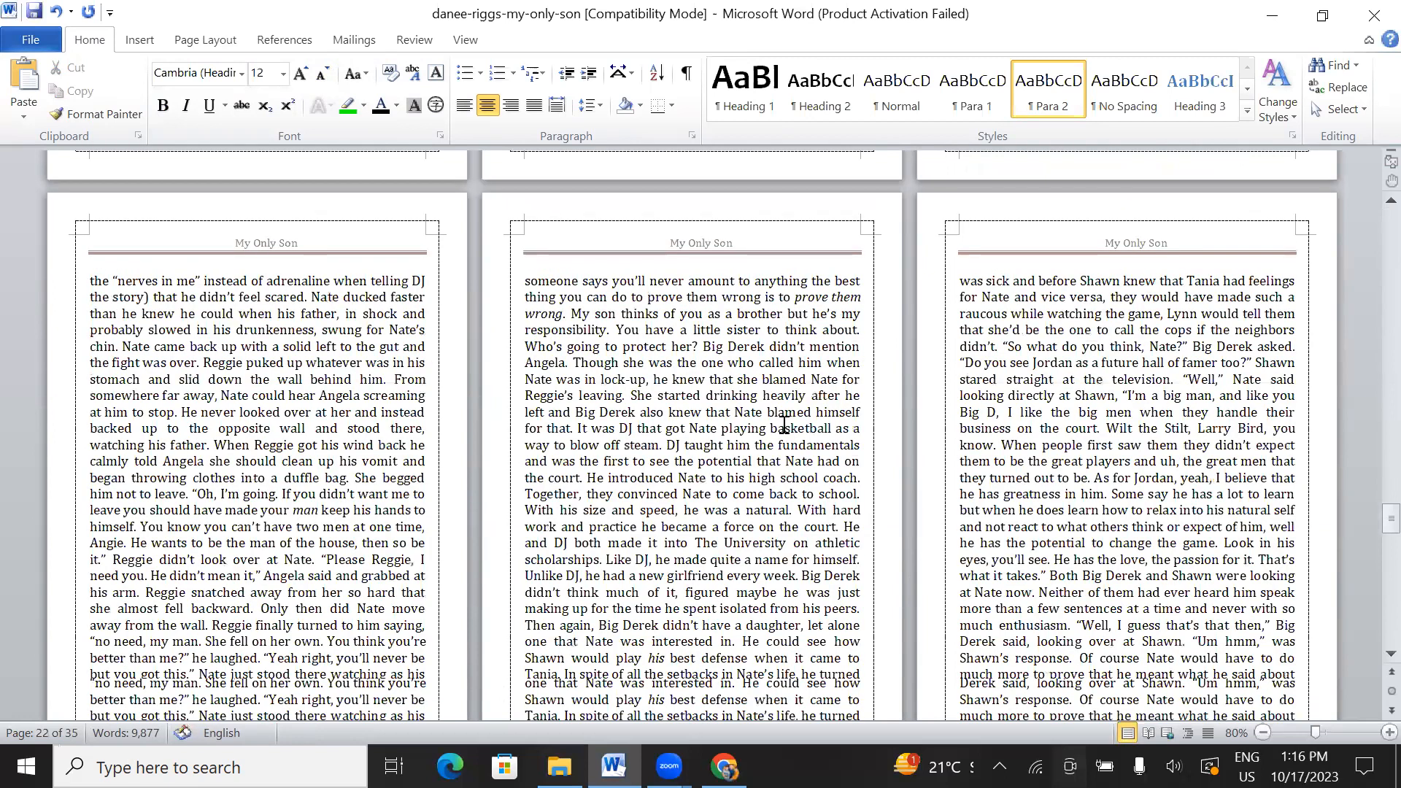
pyautogui.scroll(-12, 784, 425)
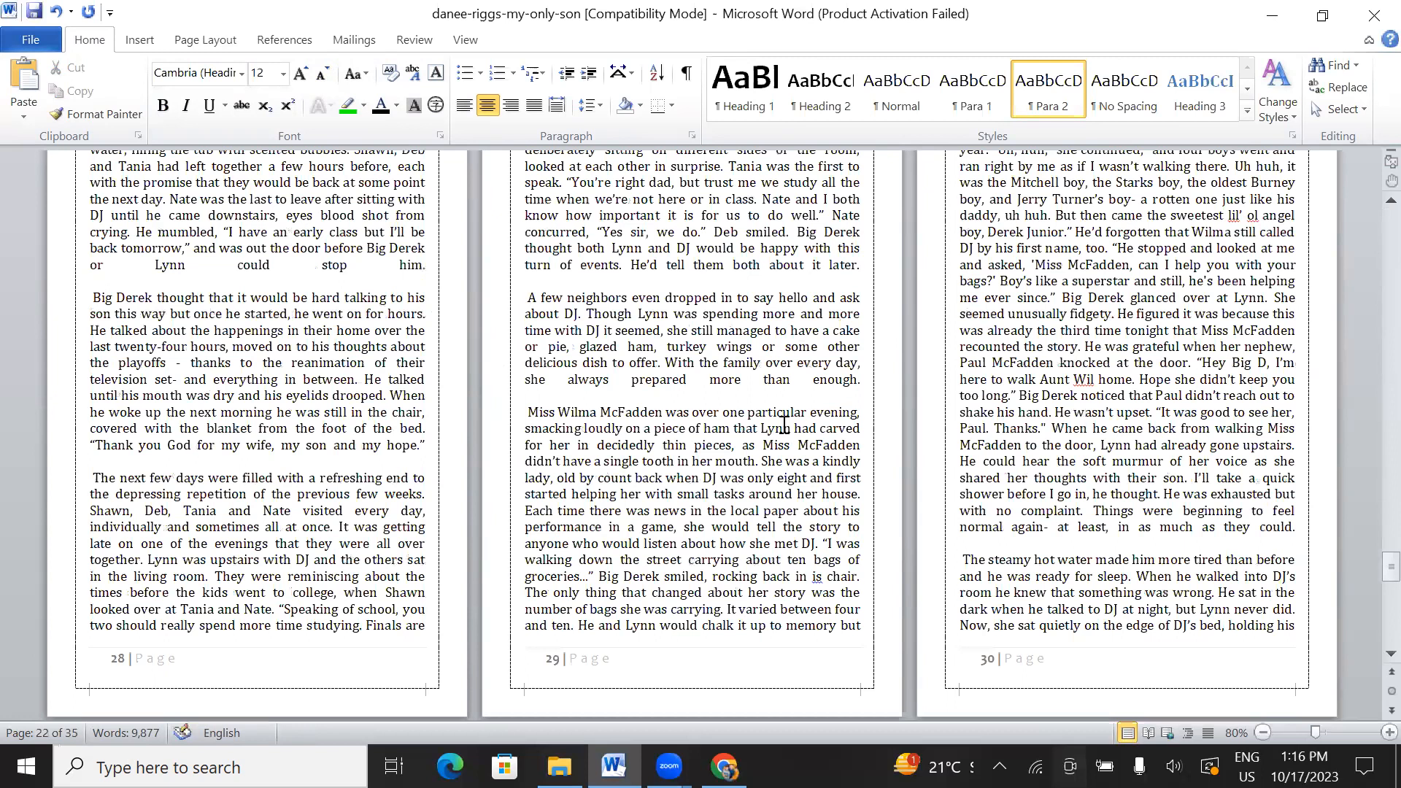
pyautogui.scroll(-10, 785, 425)
pyautogui.scroll(-2, 1087, 416)
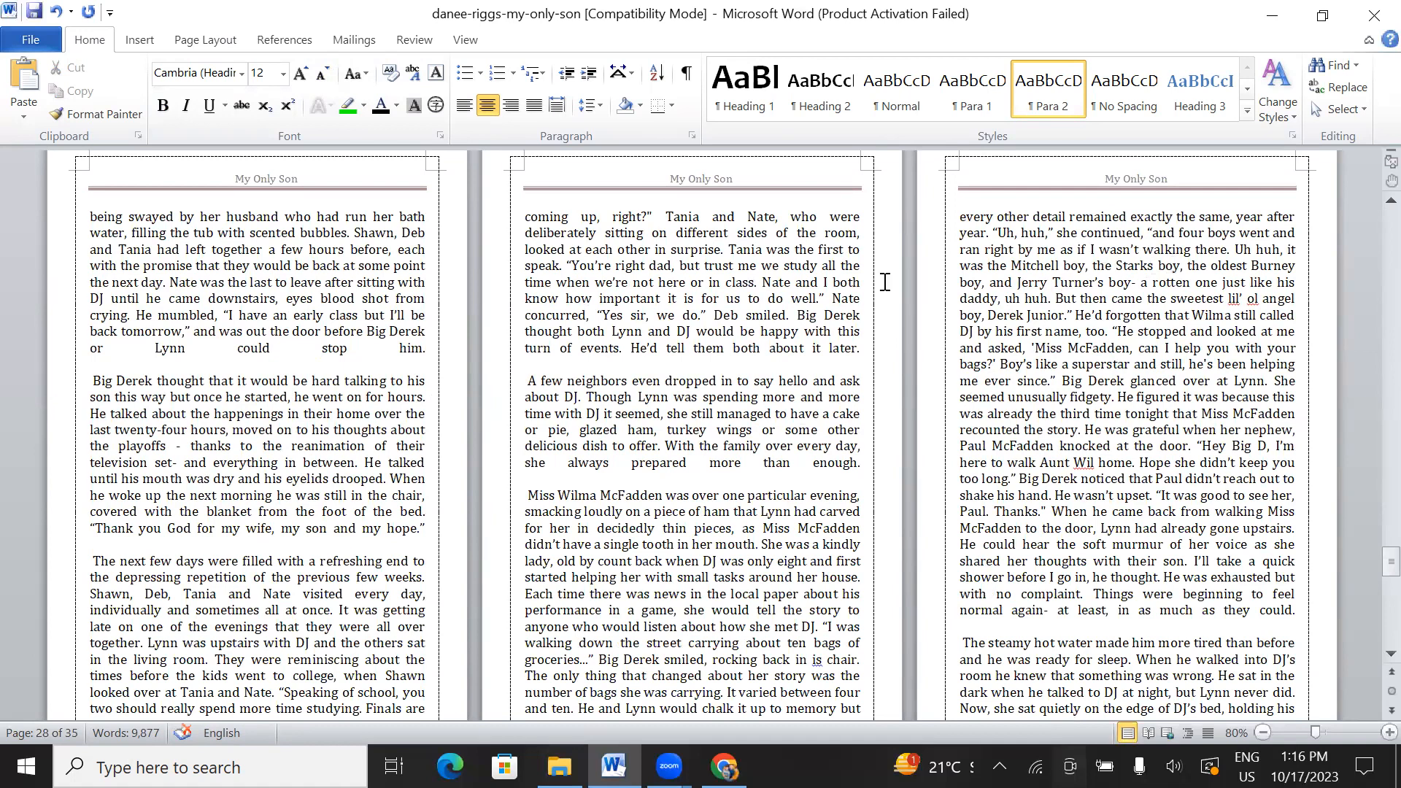
pyautogui.scroll(-2, 349, 403)
pyautogui.scroll(-1, 352, 406)
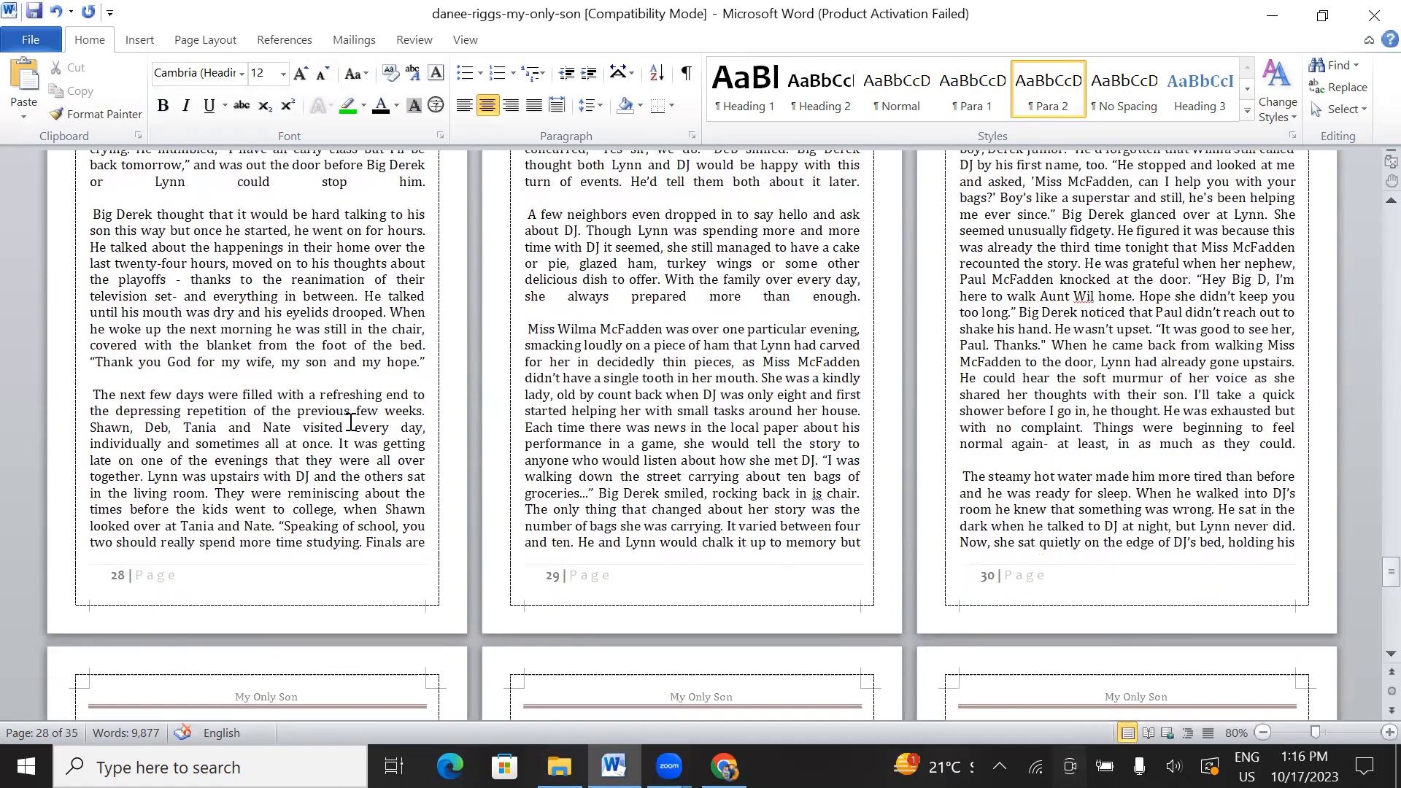
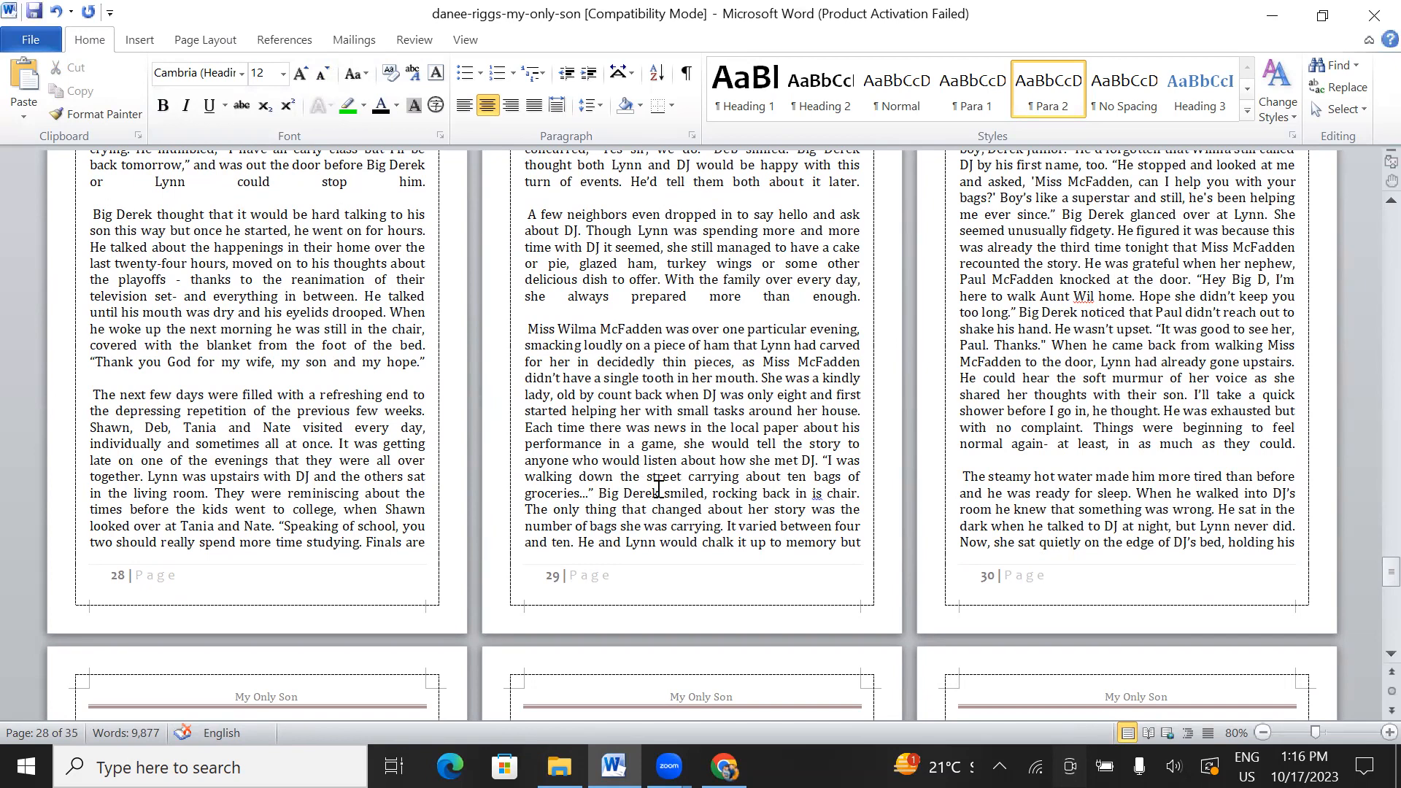
pyautogui.scroll(5, 925, 405)
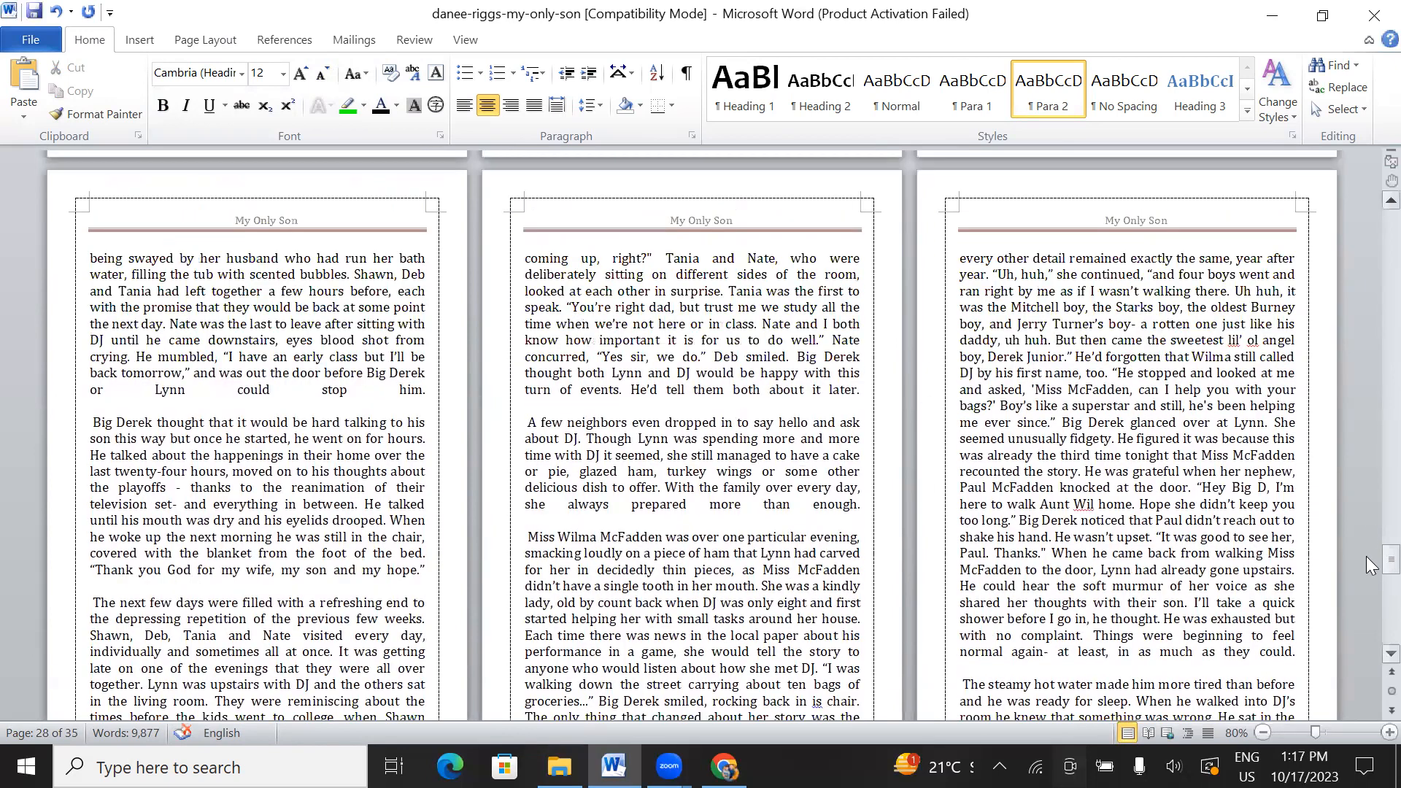
# Step: Split the long paragraph on page 5 so that a new paragraph starts at "Besides Lynn, DJ was his best friend"
pyautogui.moveTo(1367, 378); pyautogui.dragTo(1368, 168)
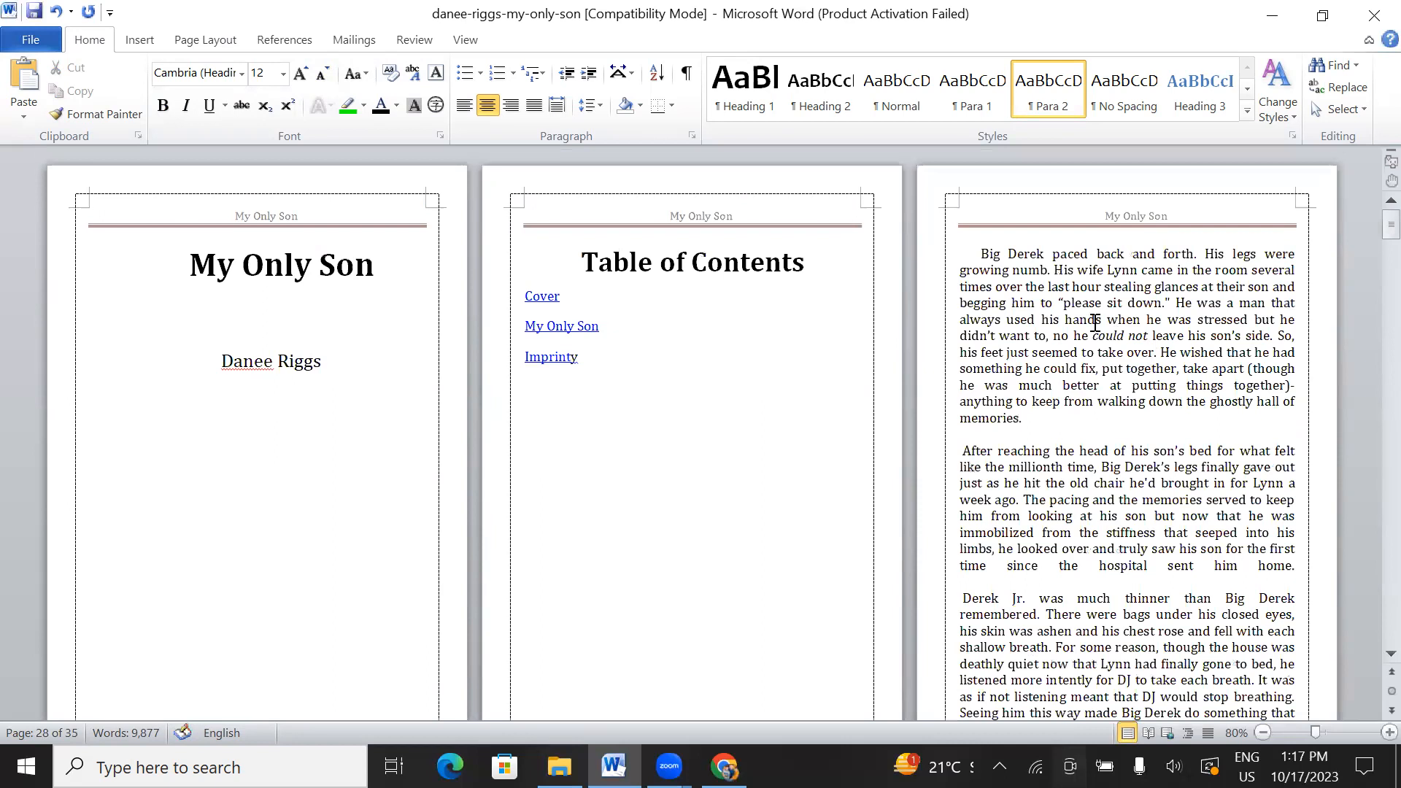
pyautogui.scroll(-5, 1088, 321)
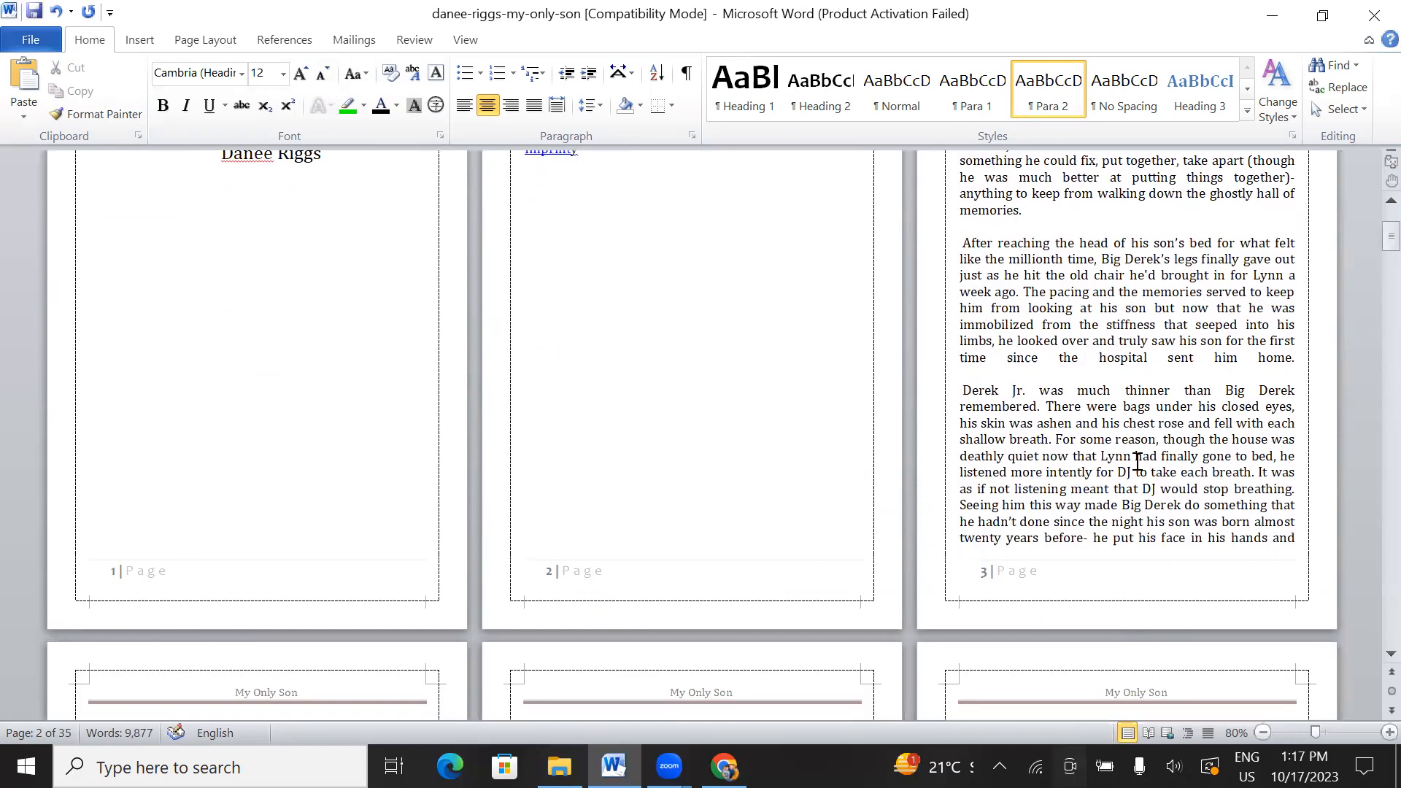
pyautogui.scroll(-2, 1073, 445)
pyautogui.scroll(-6, 1035, 473)
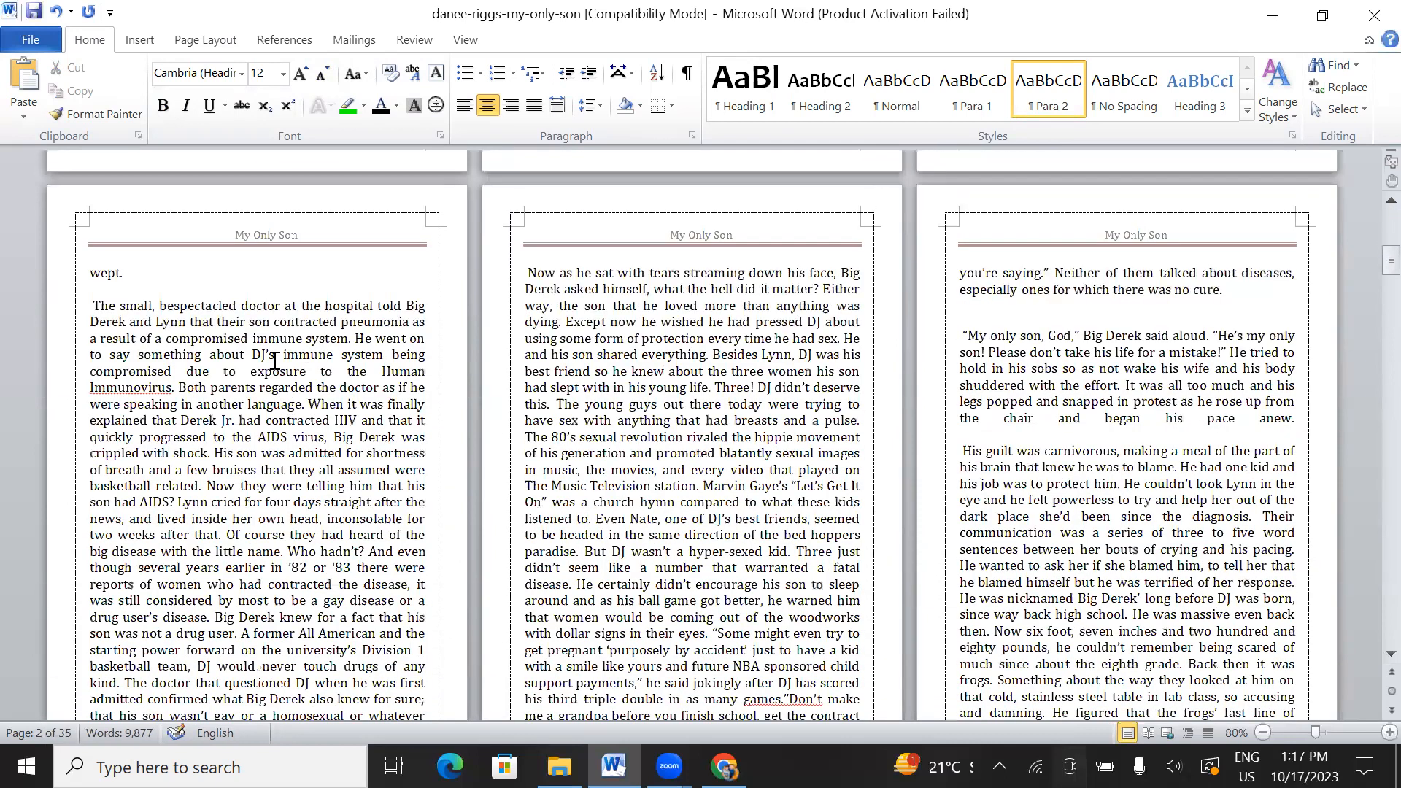
pyautogui.scroll(2, 584, 292)
pyautogui.scroll(-4, 647, 409)
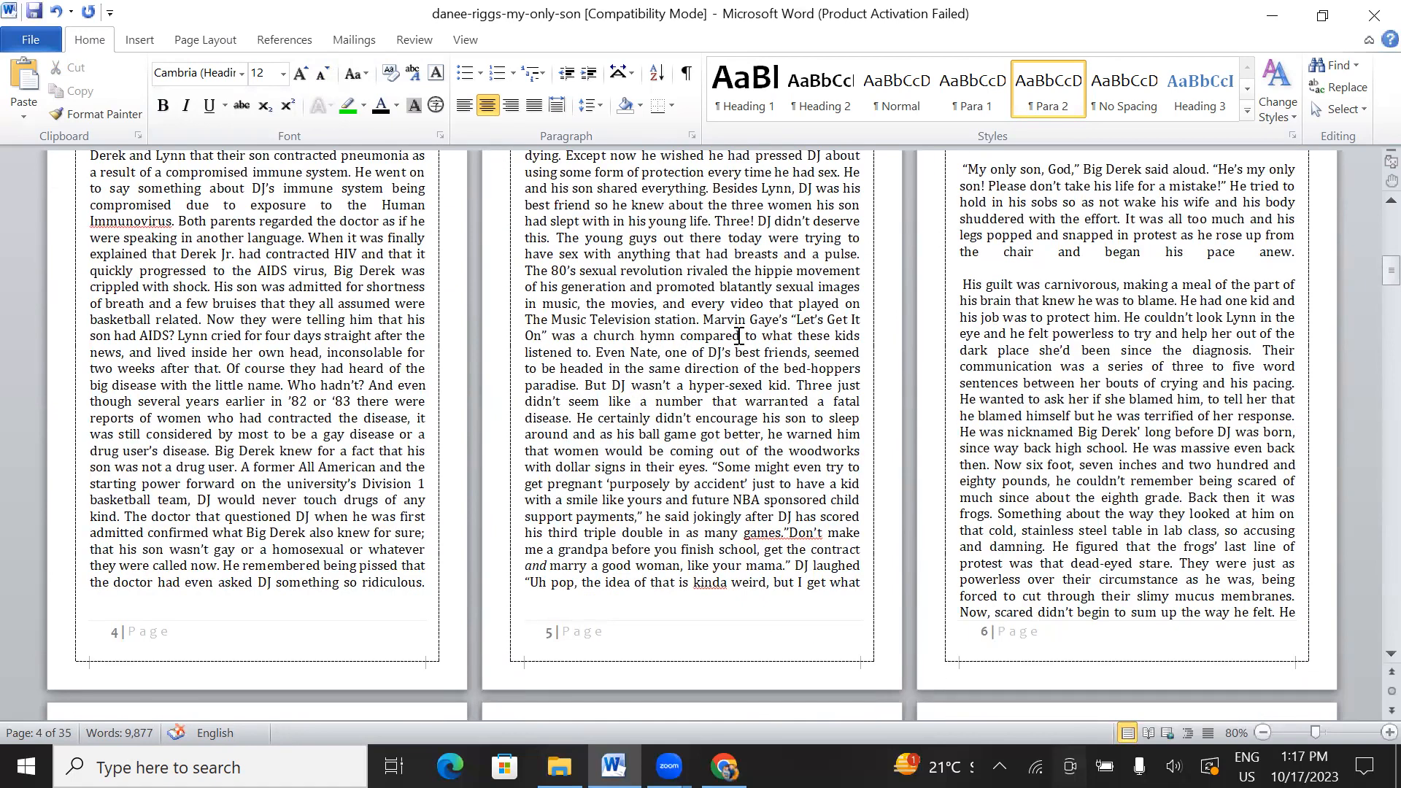
pyautogui.scroll(2, 739, 335)
pyautogui.scroll(1, 734, 328)
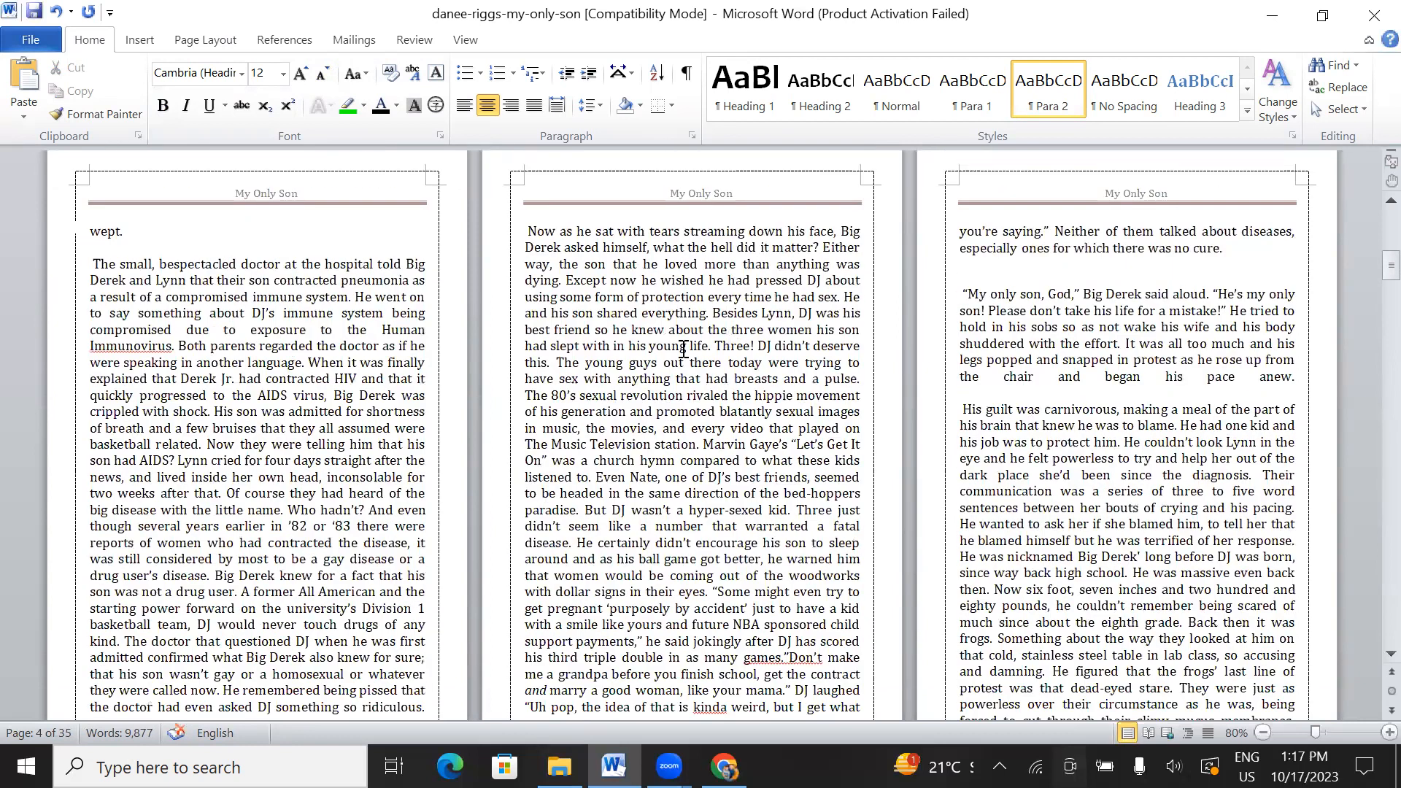
pyautogui.click(711, 316)
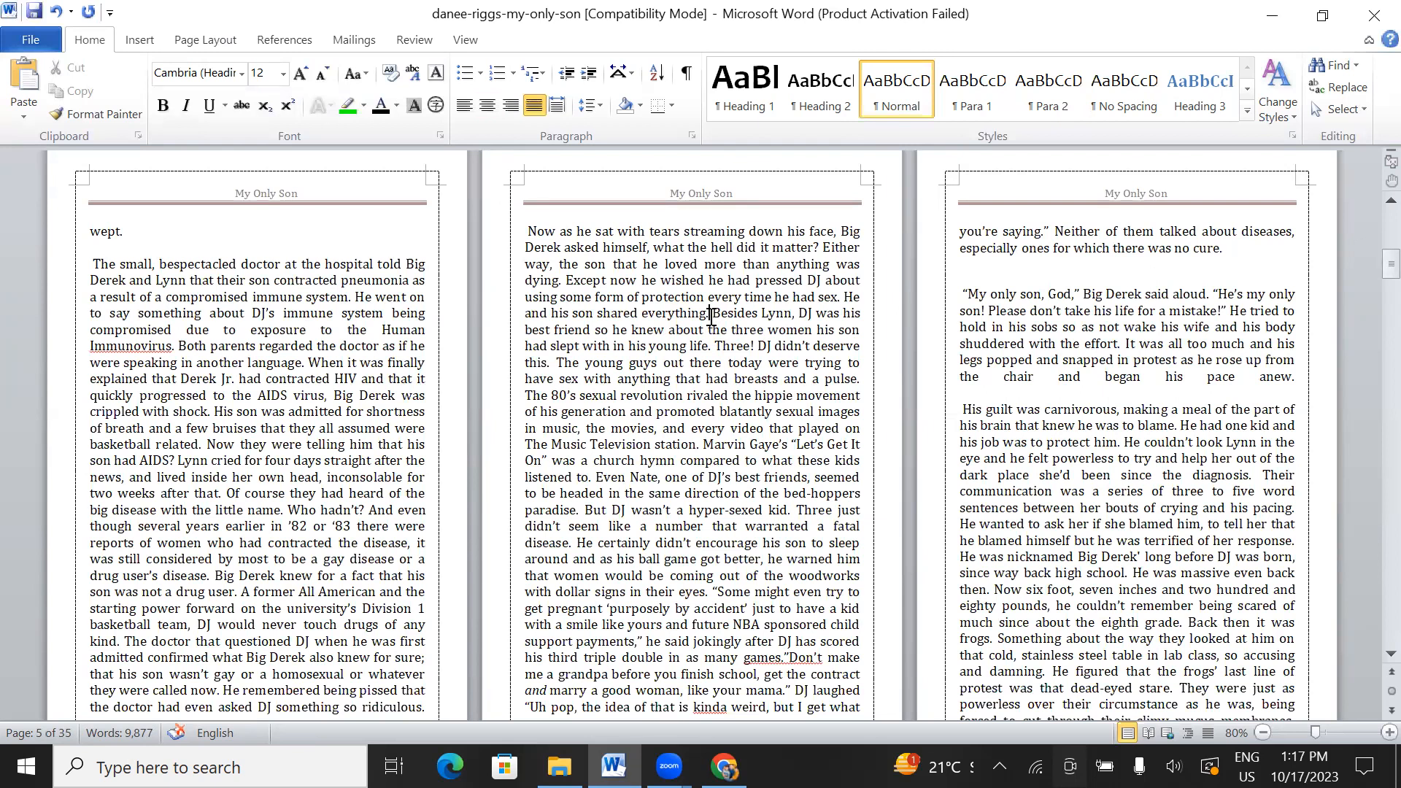
pyautogui.press('Return')
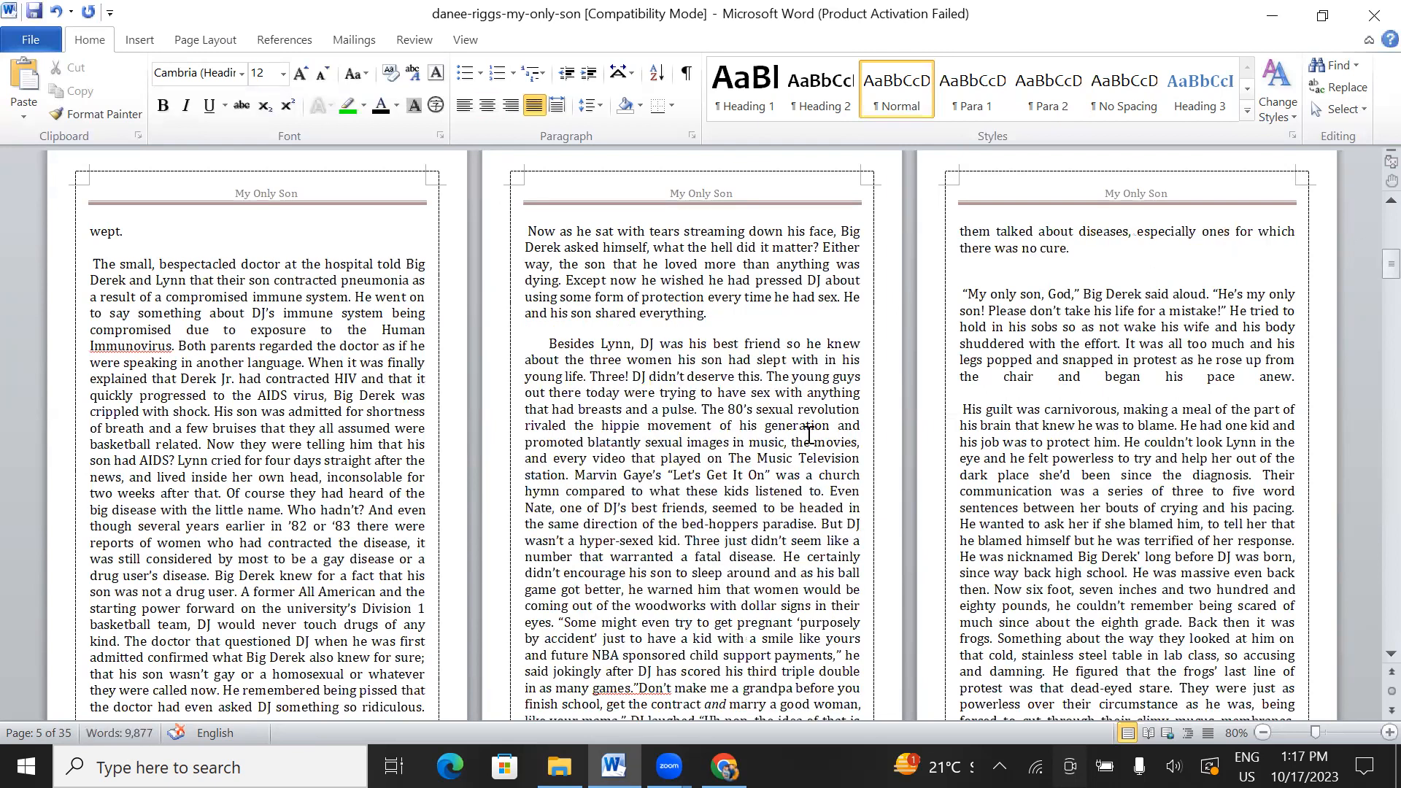
# Step: Split the long paragraph on page 5 so that a new paragraph starts at "Some might even try to get pregnant"
pyautogui.scroll(-3, 809, 435)
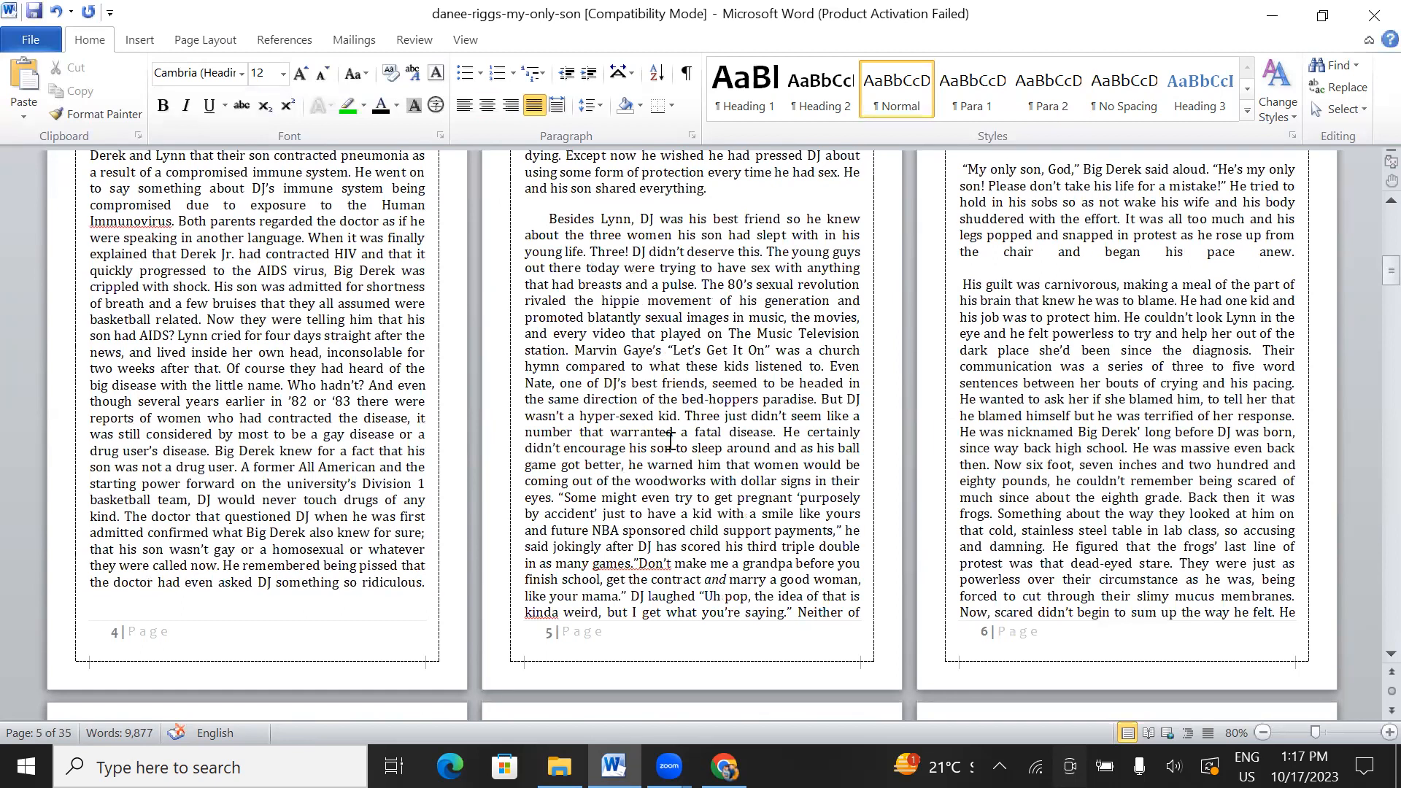
pyautogui.click(556, 498)
pyautogui.press('Return')
pyautogui.scroll(6, 808, 501)
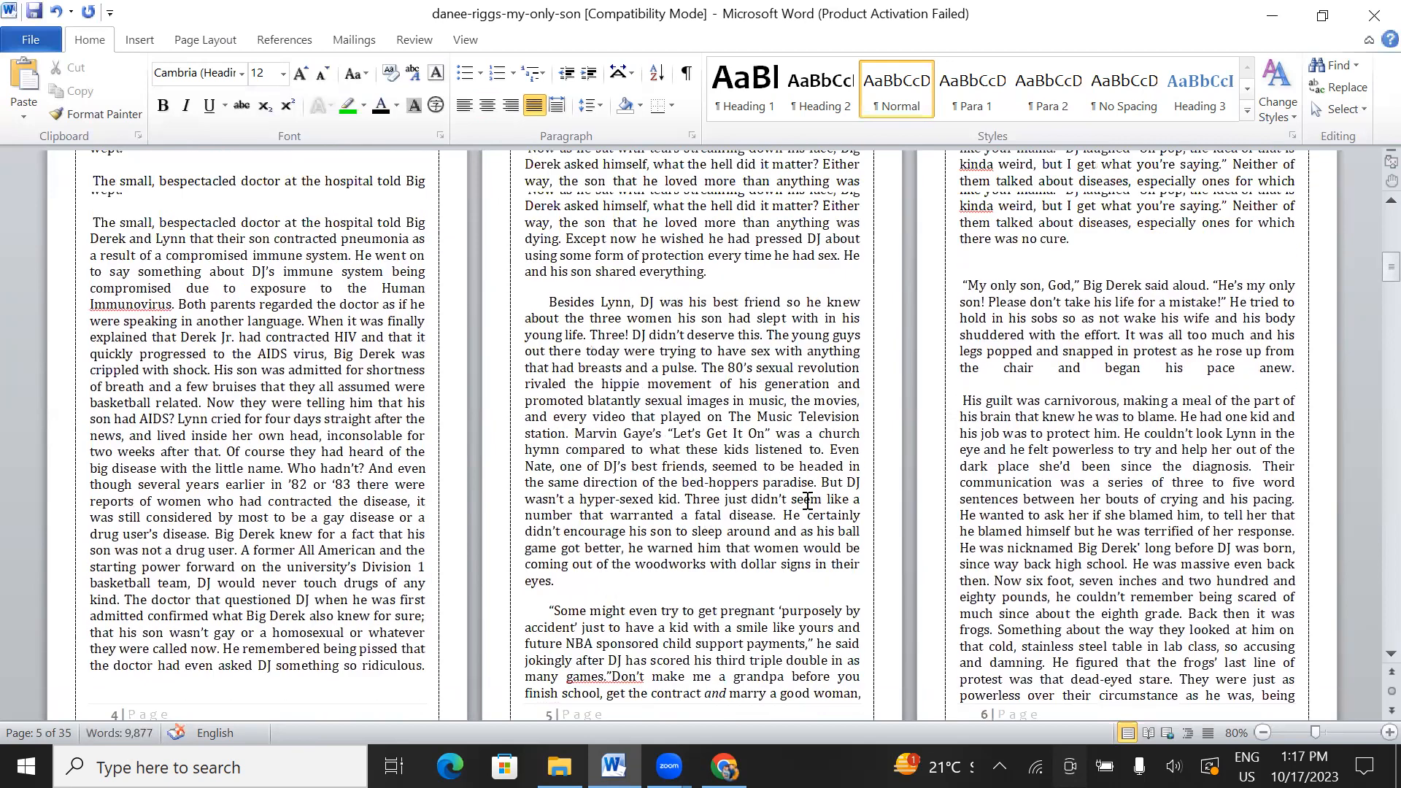
pyautogui.scroll(-5, 808, 501)
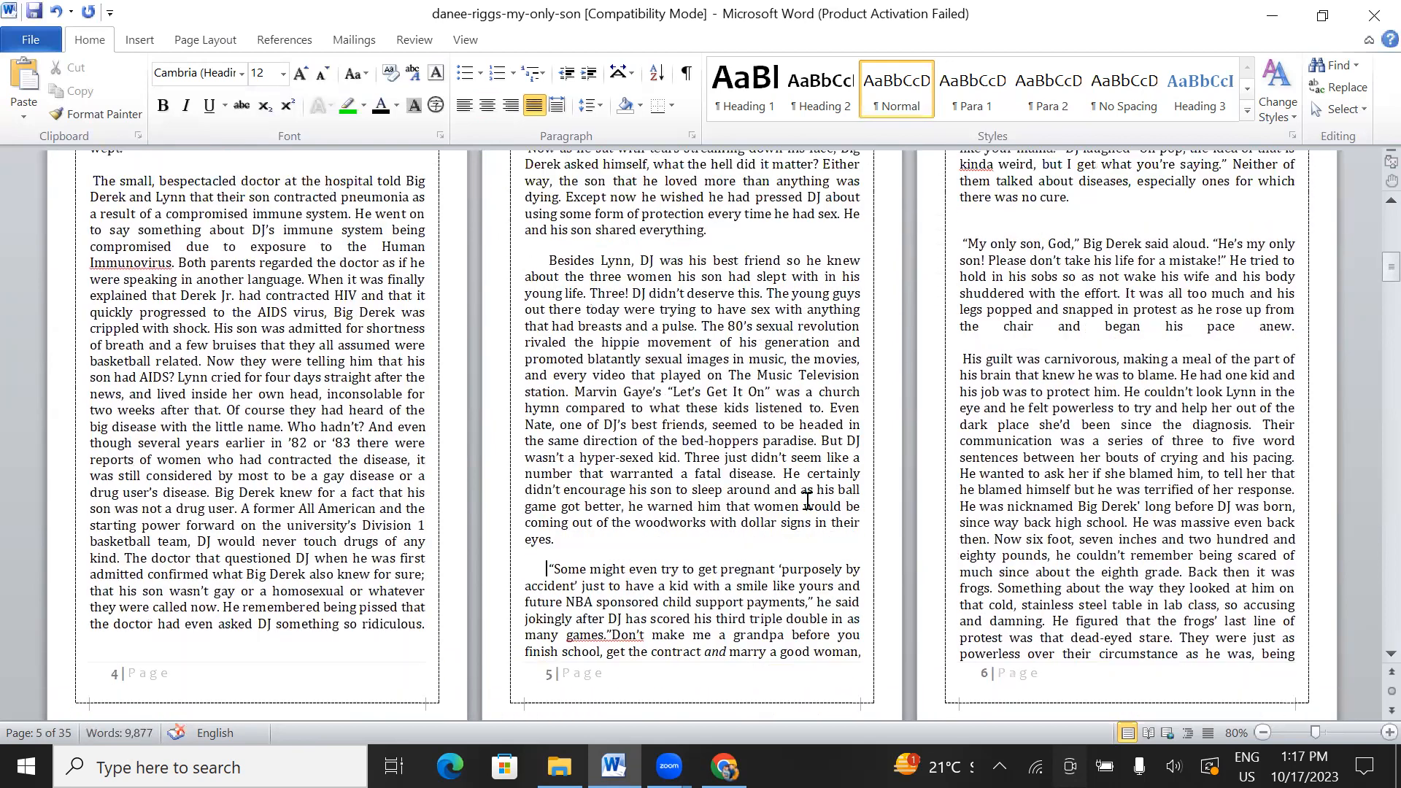
pyautogui.scroll(-2, 1014, 519)
# Step: Split the long paragraph on page 4, starting indented new paragraphs at "His son was admitted" and "A former All American"
pyautogui.scroll(4, 233, 428)
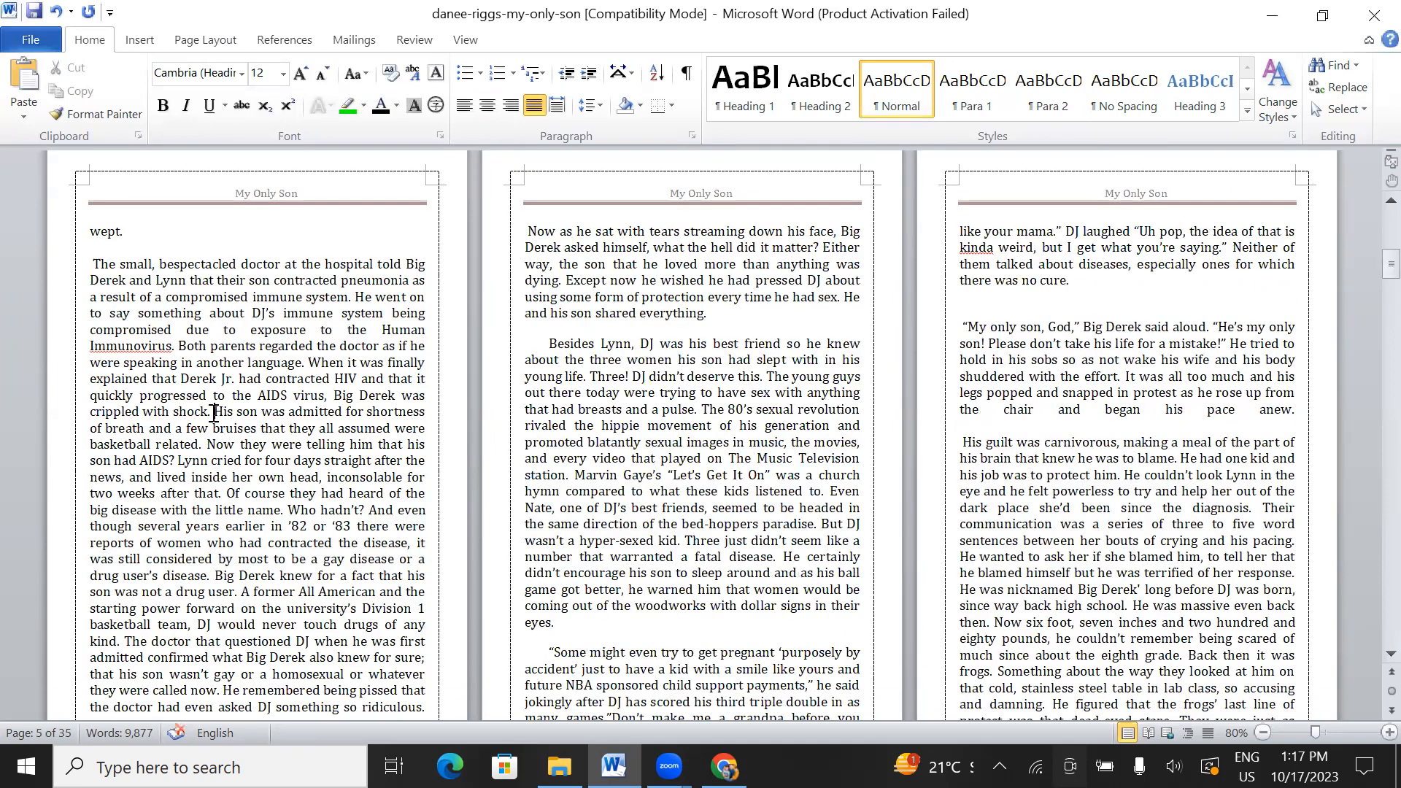
pyautogui.press('Return')
pyautogui.press('Tab')
pyautogui.scroll(-3, 241, 497)
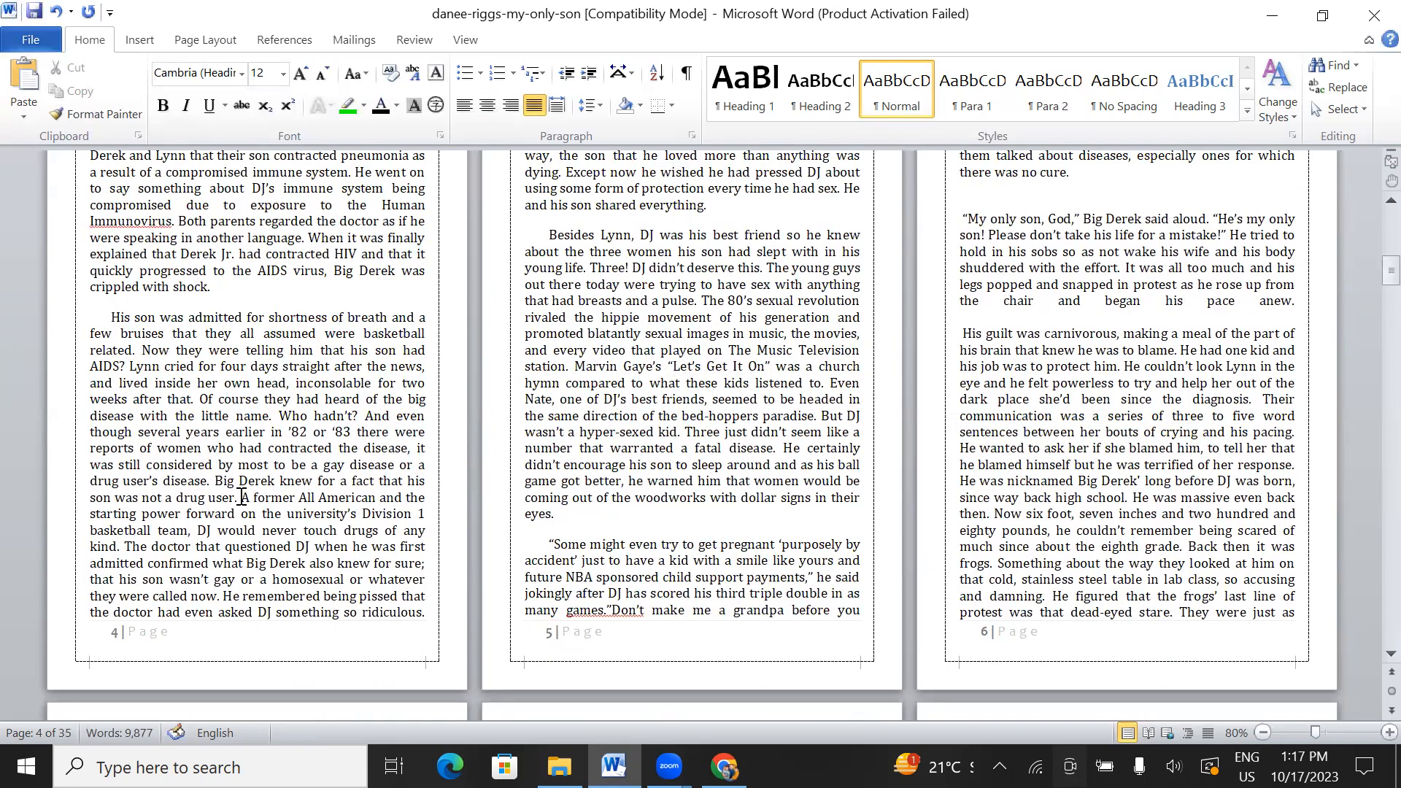
pyautogui.click(242, 497)
pyautogui.press('Return')
pyautogui.press('Tab')
# Step: Split the long paragraph on page 8 so that a new paragraph starts at "At least that's what"
pyautogui.scroll(-3, 1169, 412)
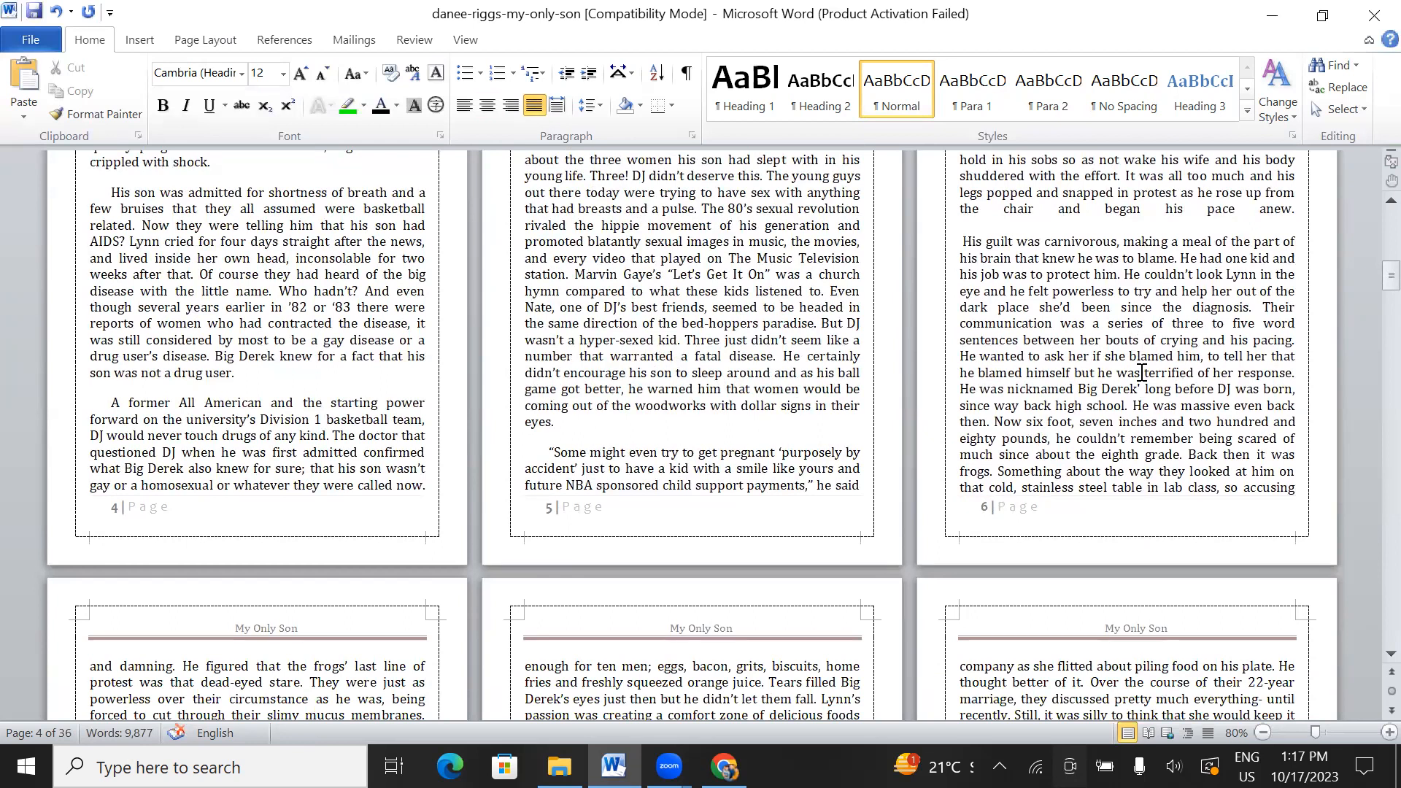
pyautogui.scroll(-2, 1142, 373)
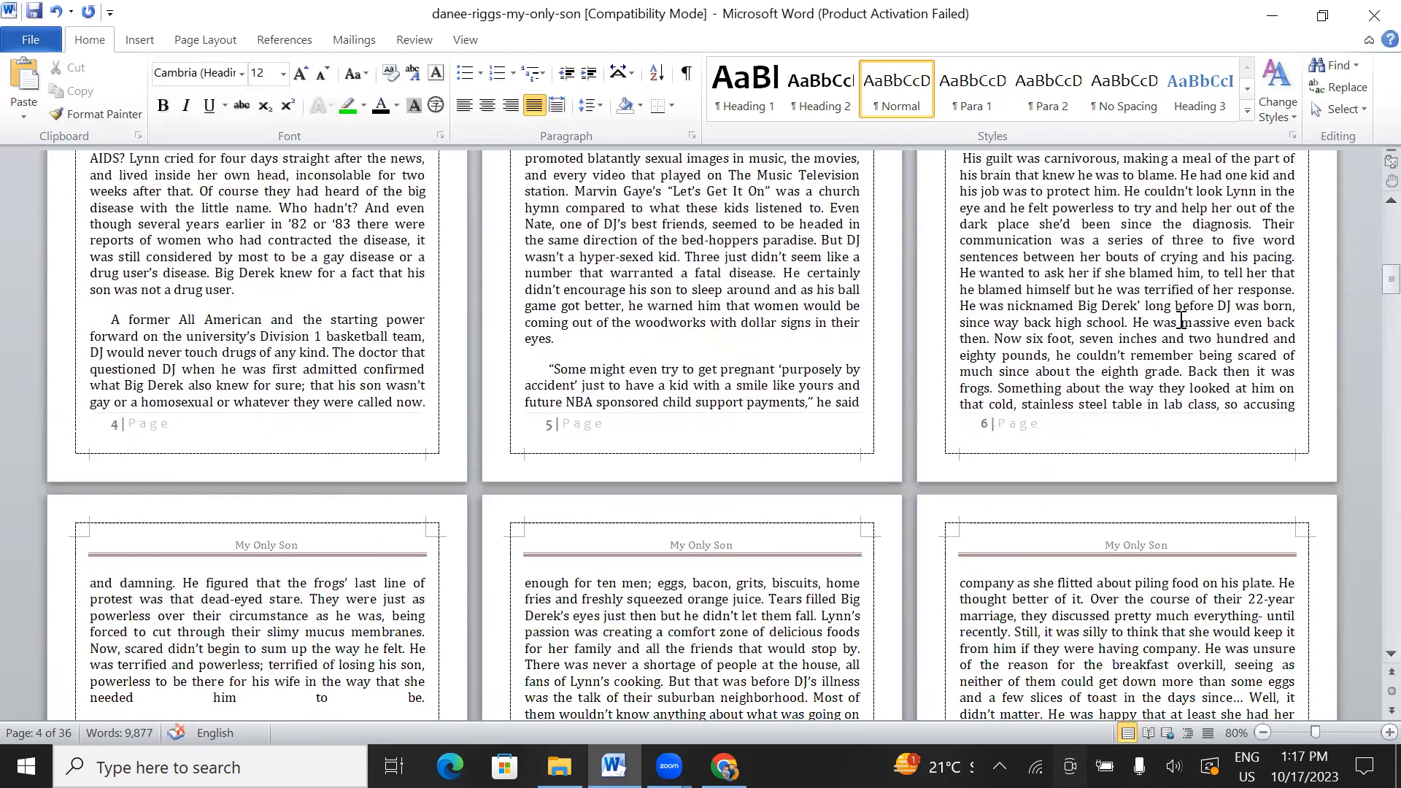
pyautogui.scroll(2, 1168, 359)
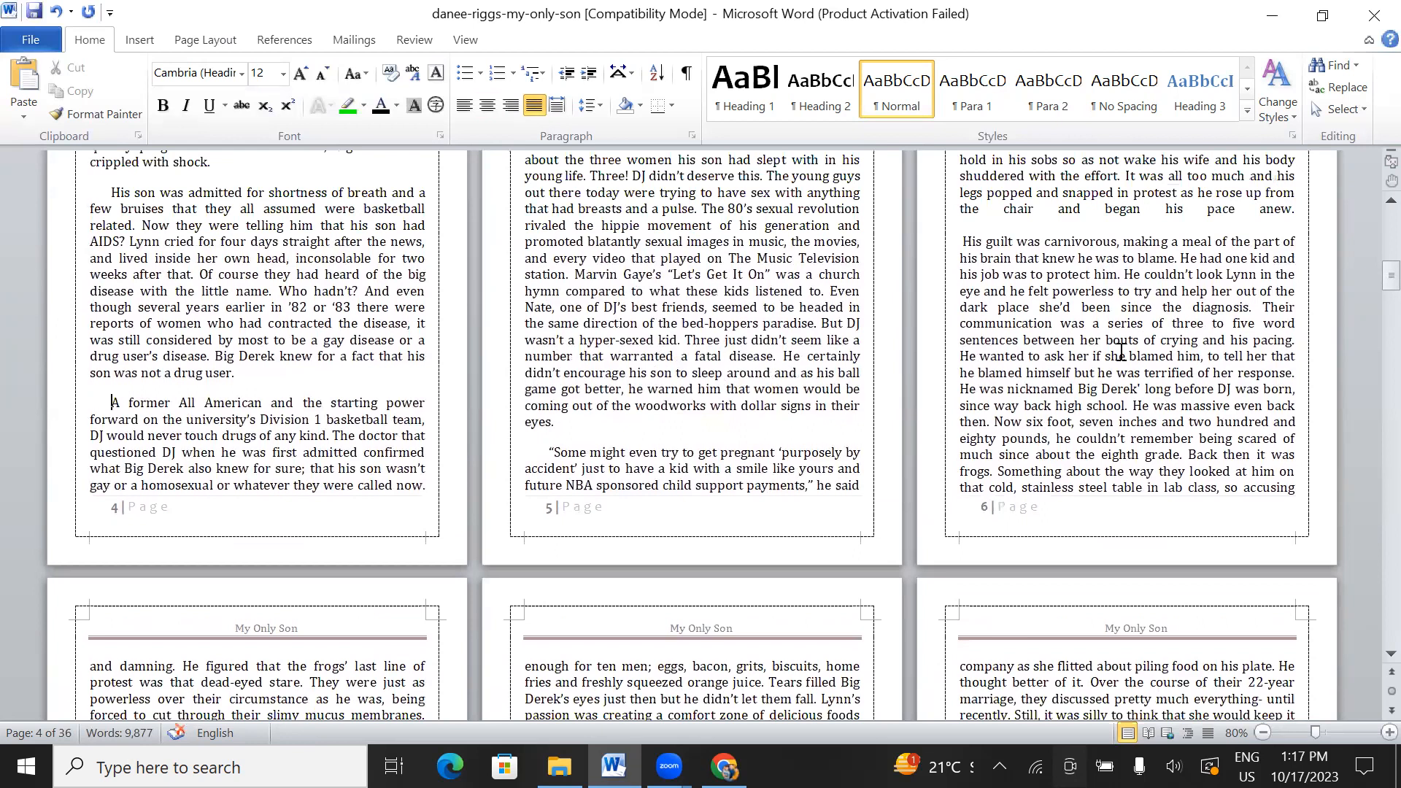
pyautogui.scroll(-4, 1102, 436)
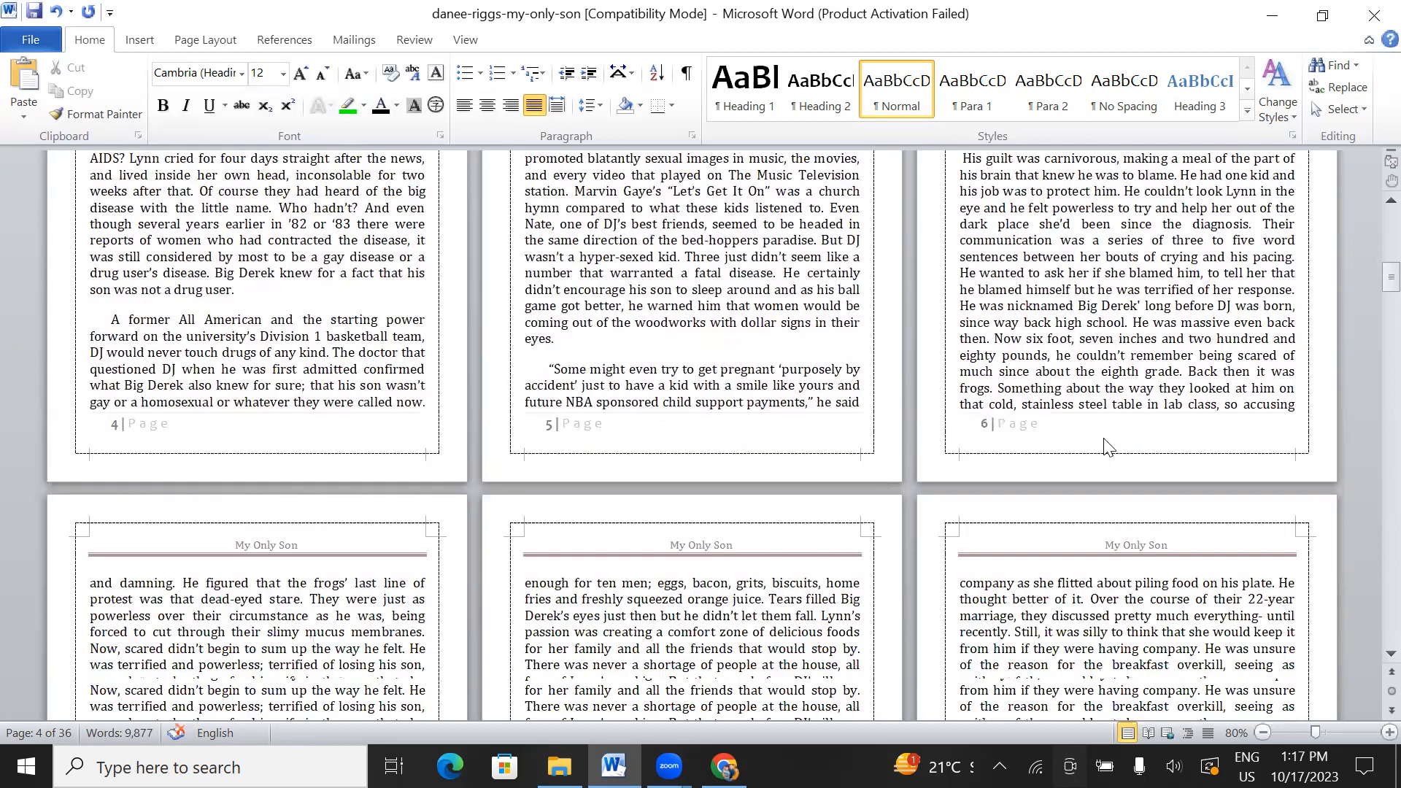
pyautogui.scroll(-2, 737, 473)
pyautogui.scroll(-7, 631, 449)
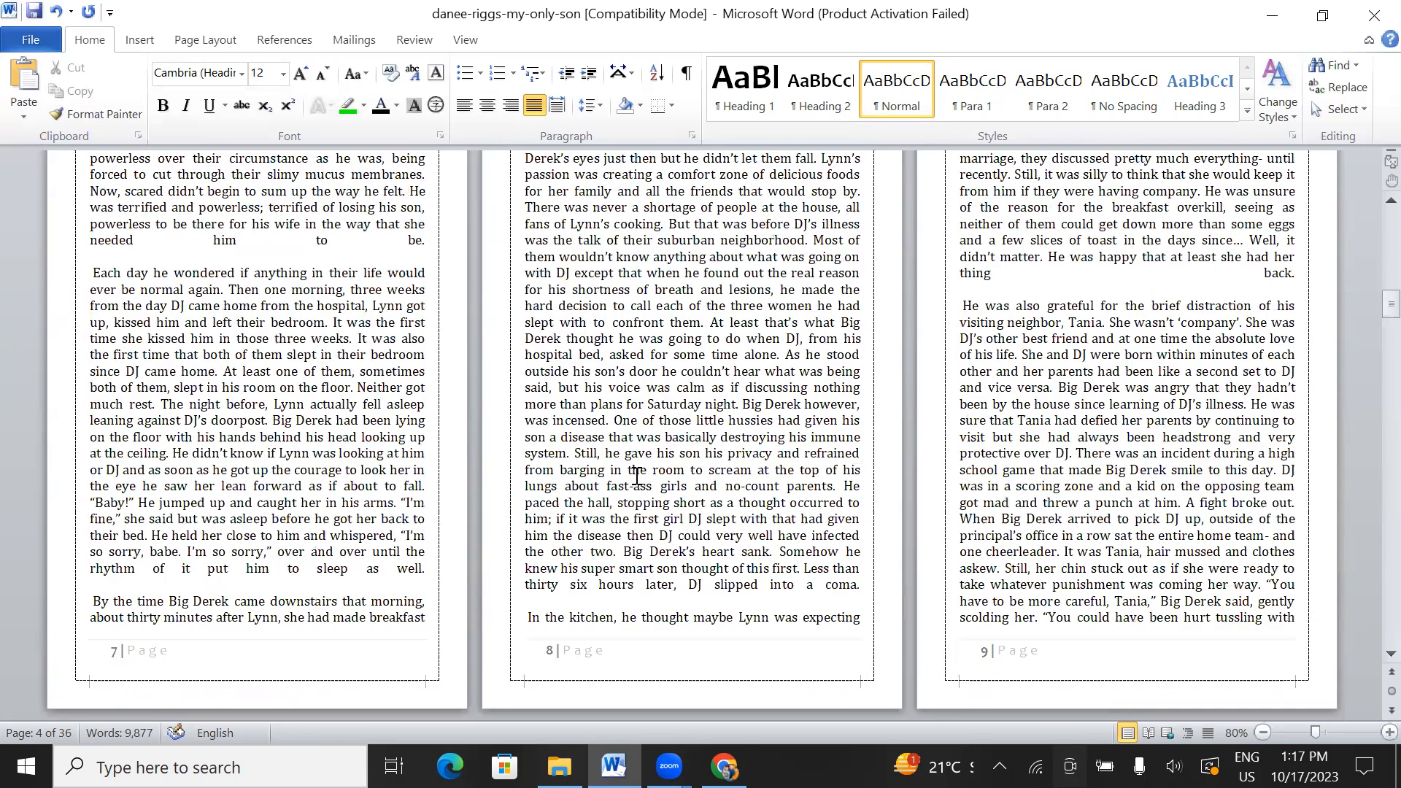
pyautogui.scroll(1, 701, 375)
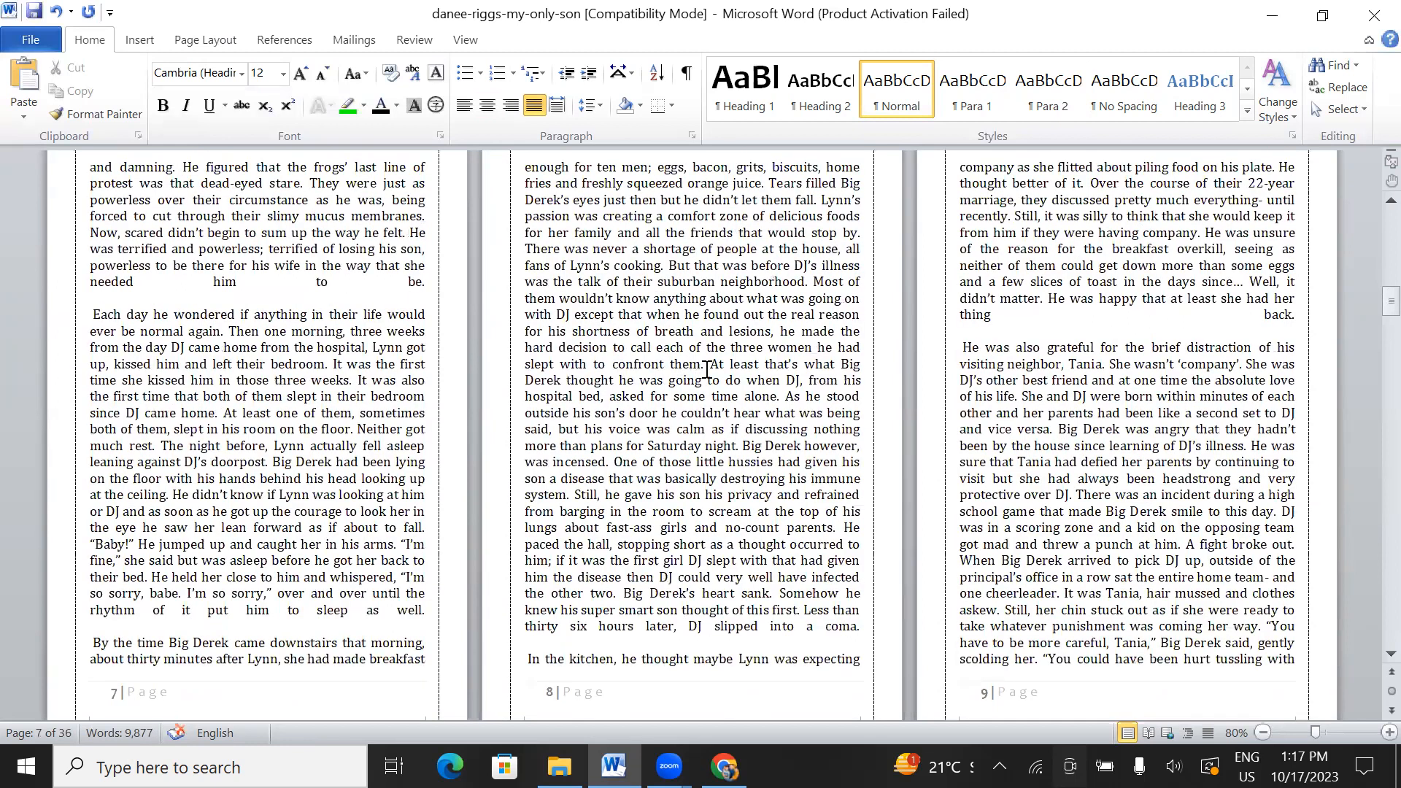
pyautogui.click(708, 364)
pyautogui.press('Return')
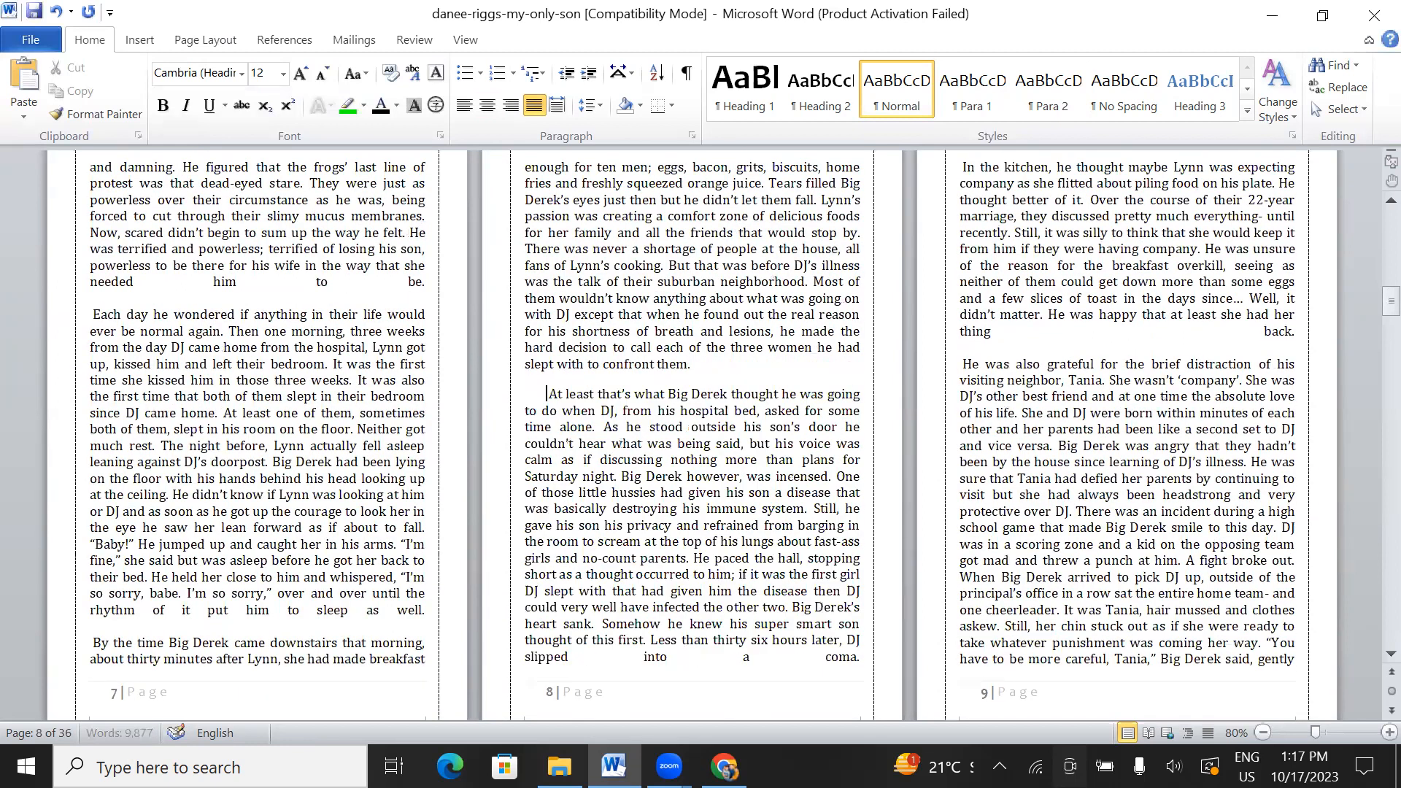
# Step: Split the paragraph on page 9 so that a new one starts at "There was an incident during a high school game"
pyautogui.scroll(-2, 1152, 475)
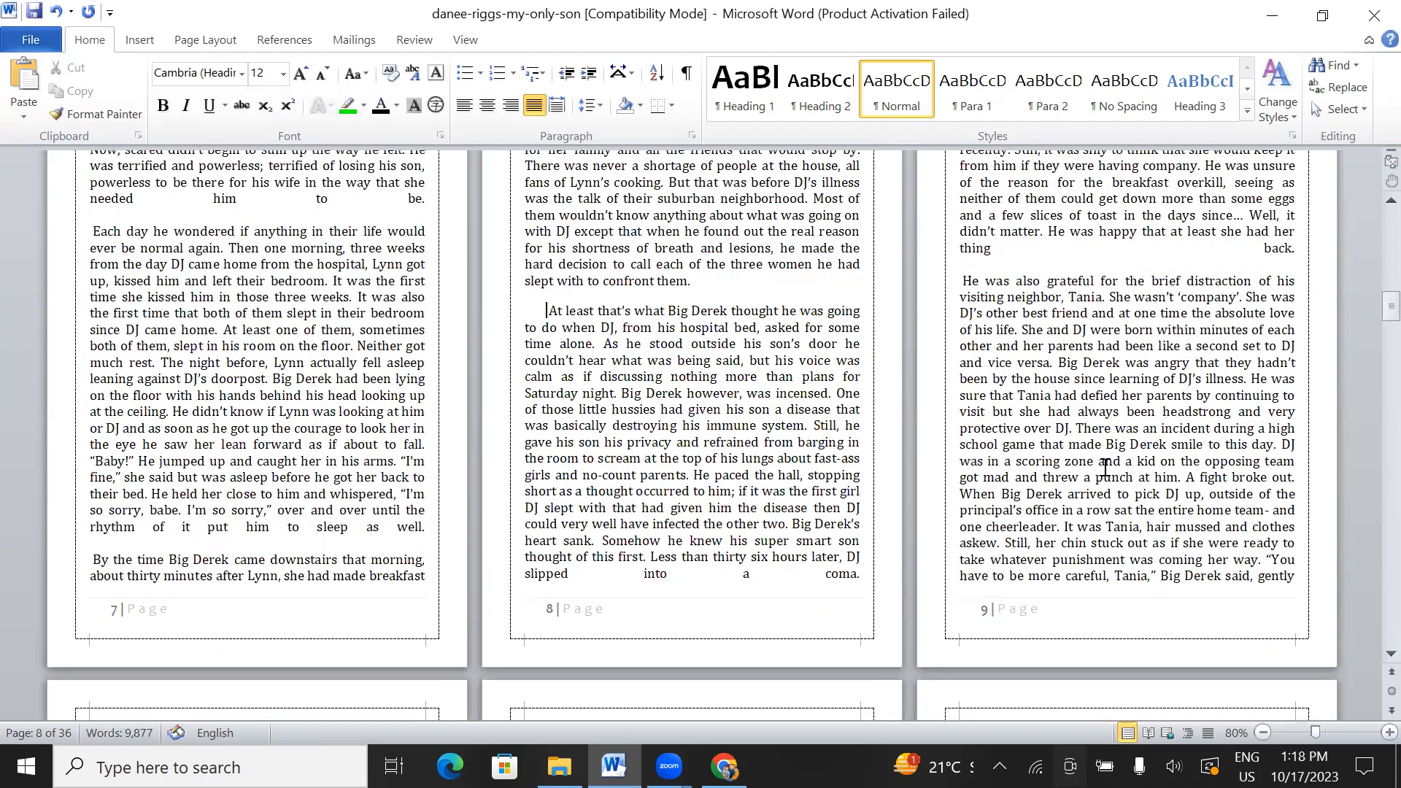
pyautogui.click(1073, 429)
pyautogui.press('Return')
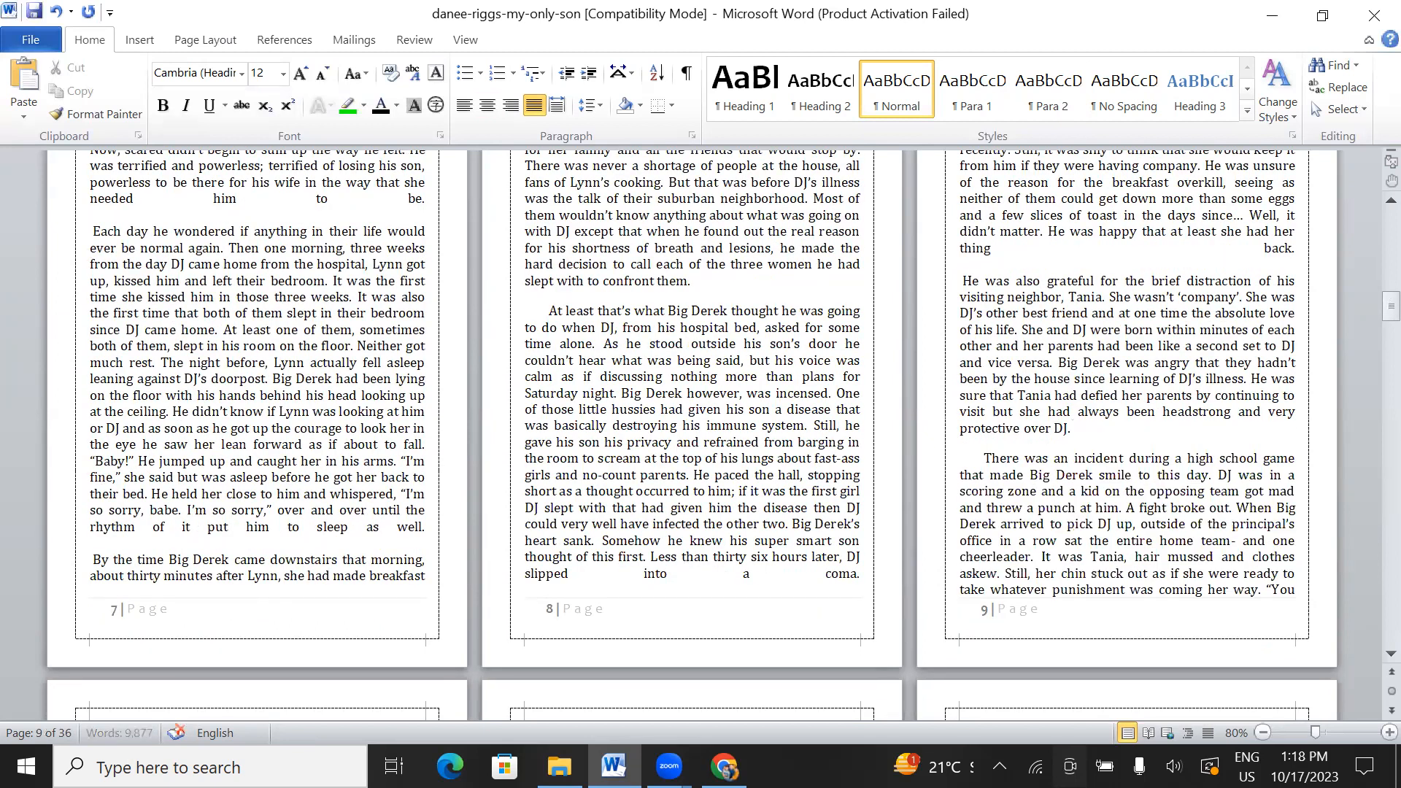
# Step: Split the long paragraph on page 12 at "I keep trying to tell them" and again at "Don't worry, T."
pyautogui.scroll(-3, 1069, 445)
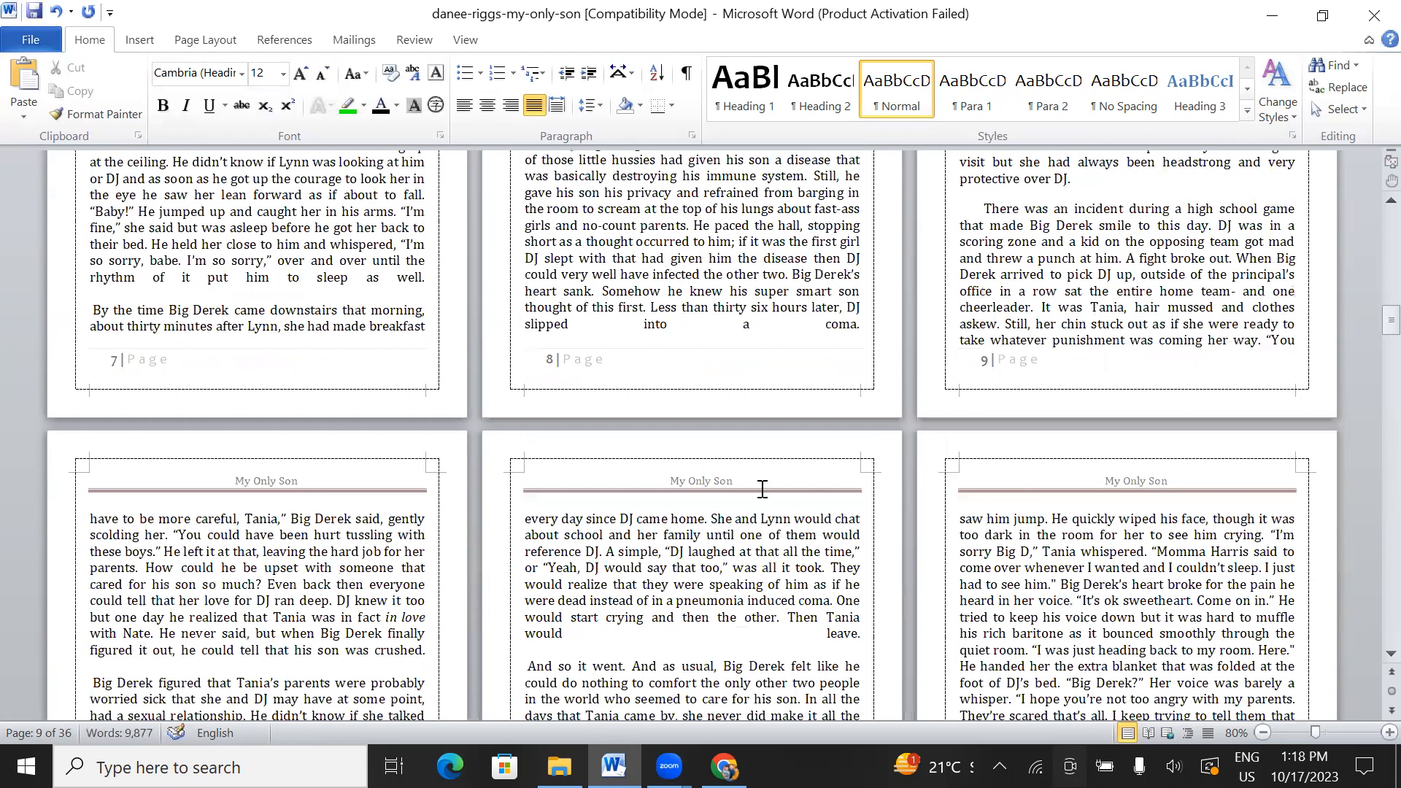
pyautogui.scroll(-5, 1156, 382)
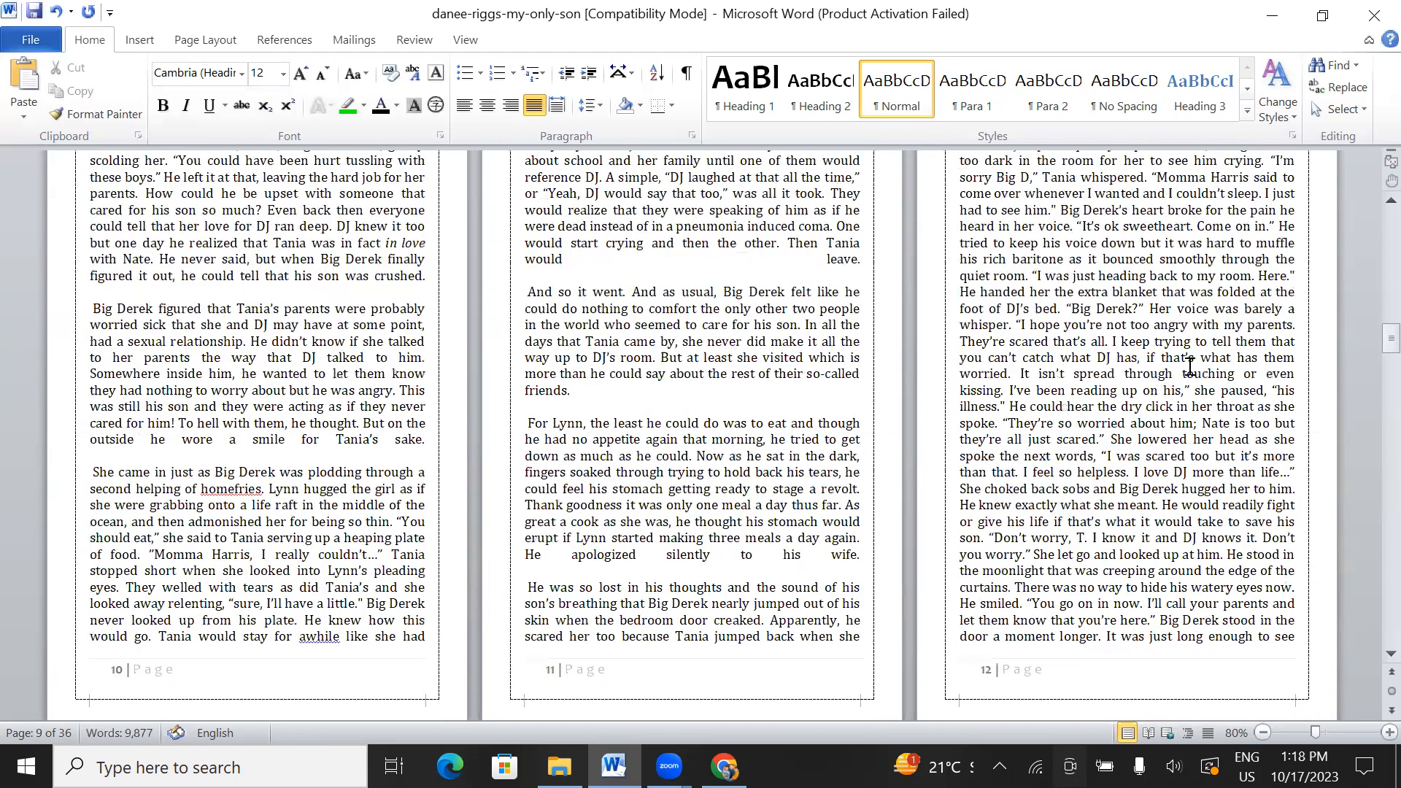
pyautogui.click(1113, 341)
pyautogui.press('Return')
pyautogui.scroll(-2, 1171, 379)
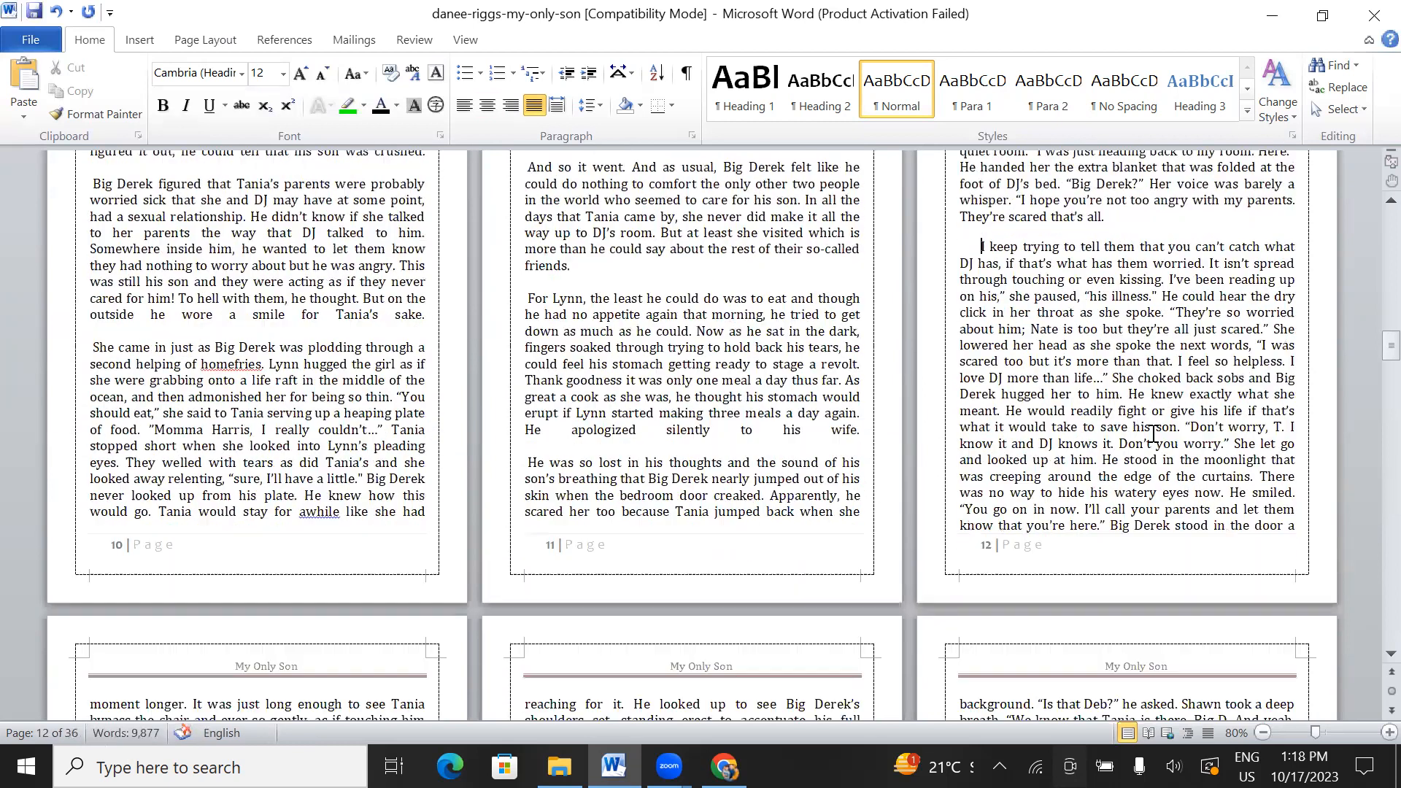
pyautogui.click(1189, 427)
pyautogui.press('Return')
# Step: Split the long paragraph on page 14 right after "we do not have a doghouse." and again at "Their friendship was set"
pyautogui.scroll(-7, 1066, 416)
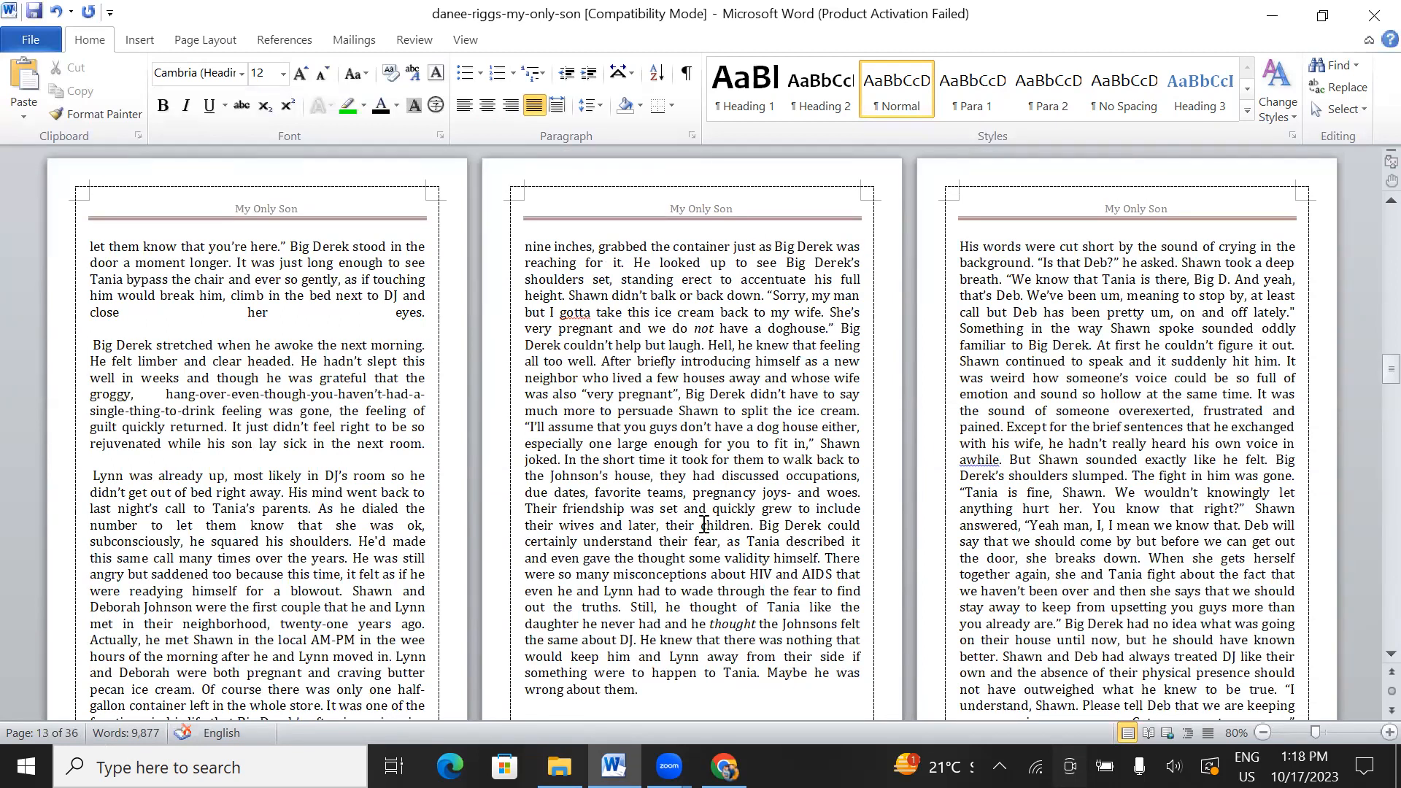
pyautogui.click(829, 330)
pyautogui.press('Return')
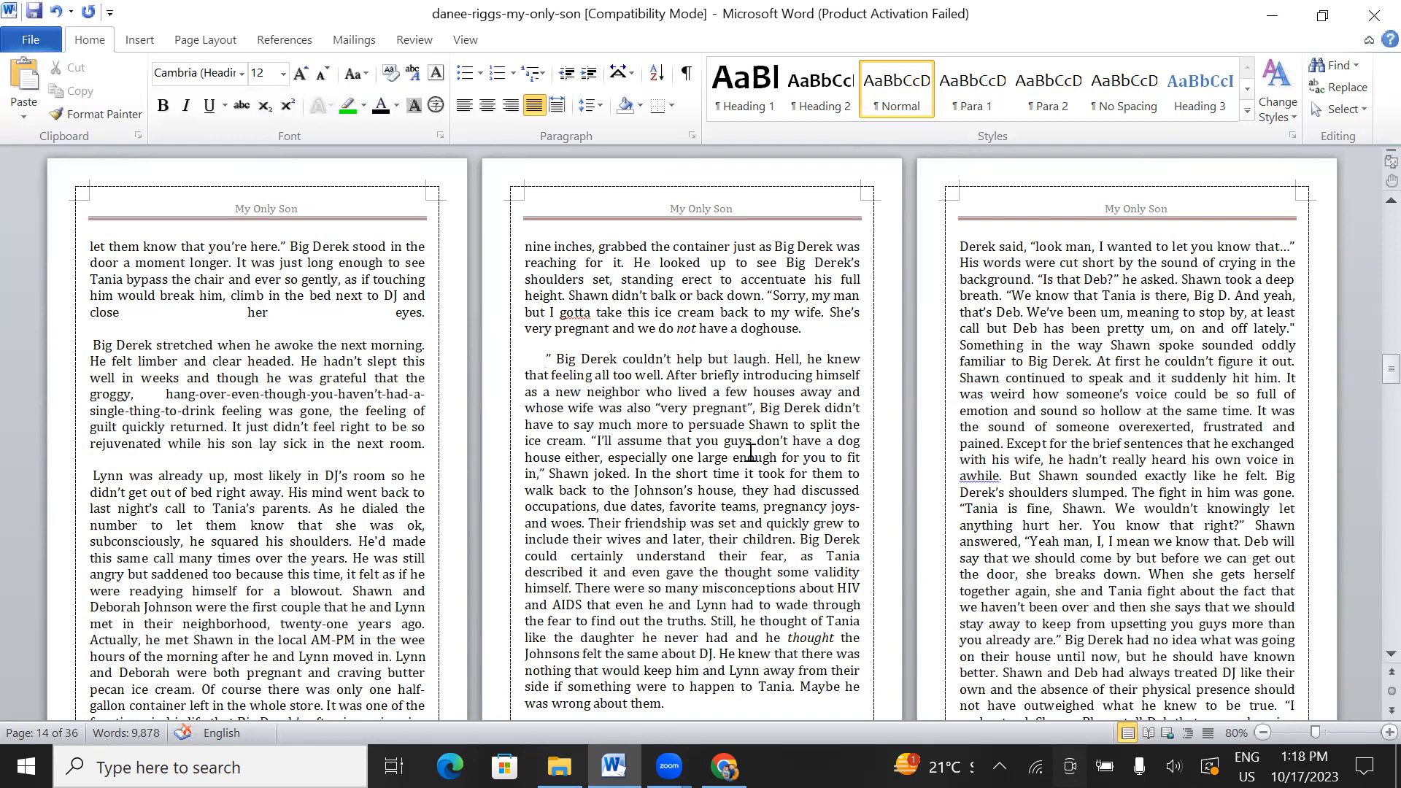
pyautogui.scroll(-2, 689, 517)
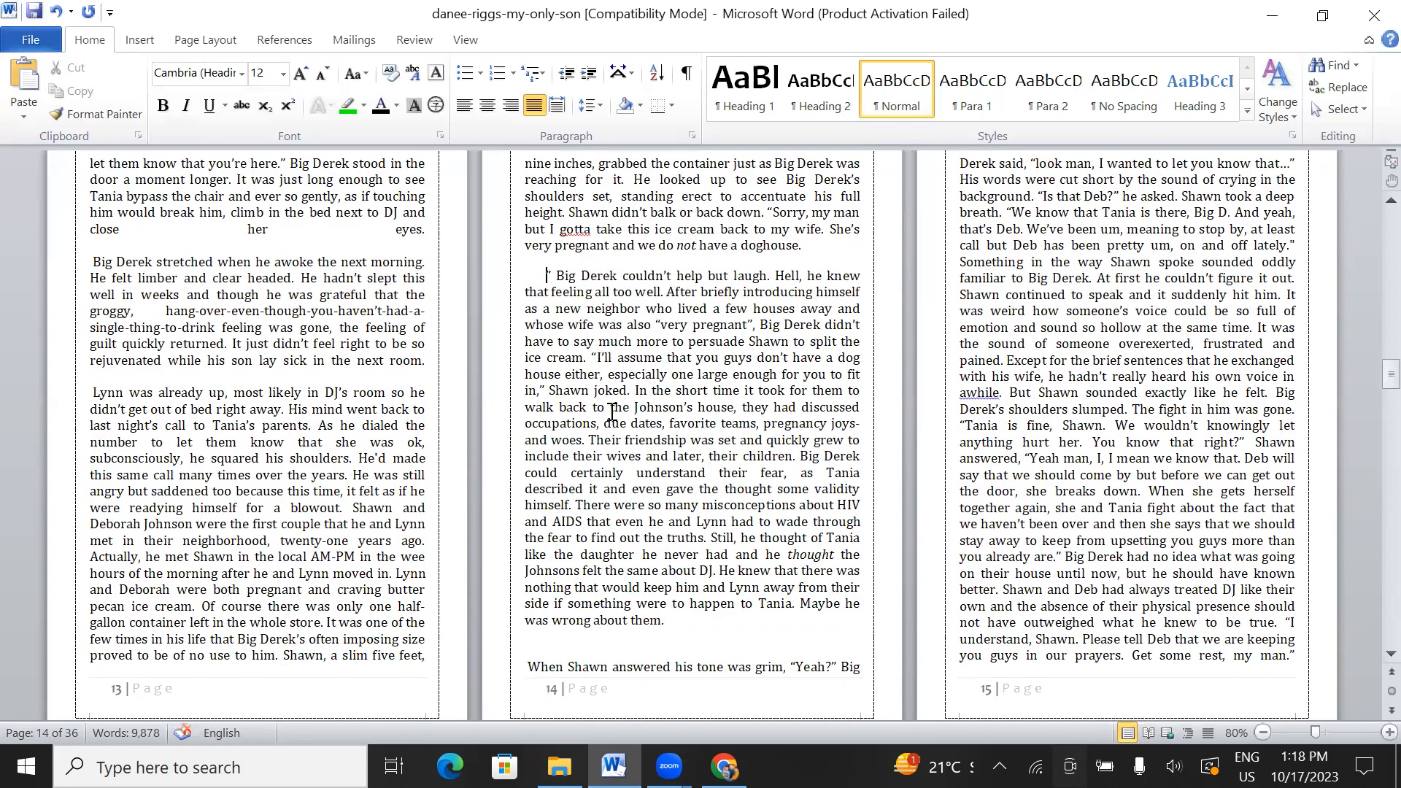
pyautogui.click(585, 440)
pyautogui.press('Return')
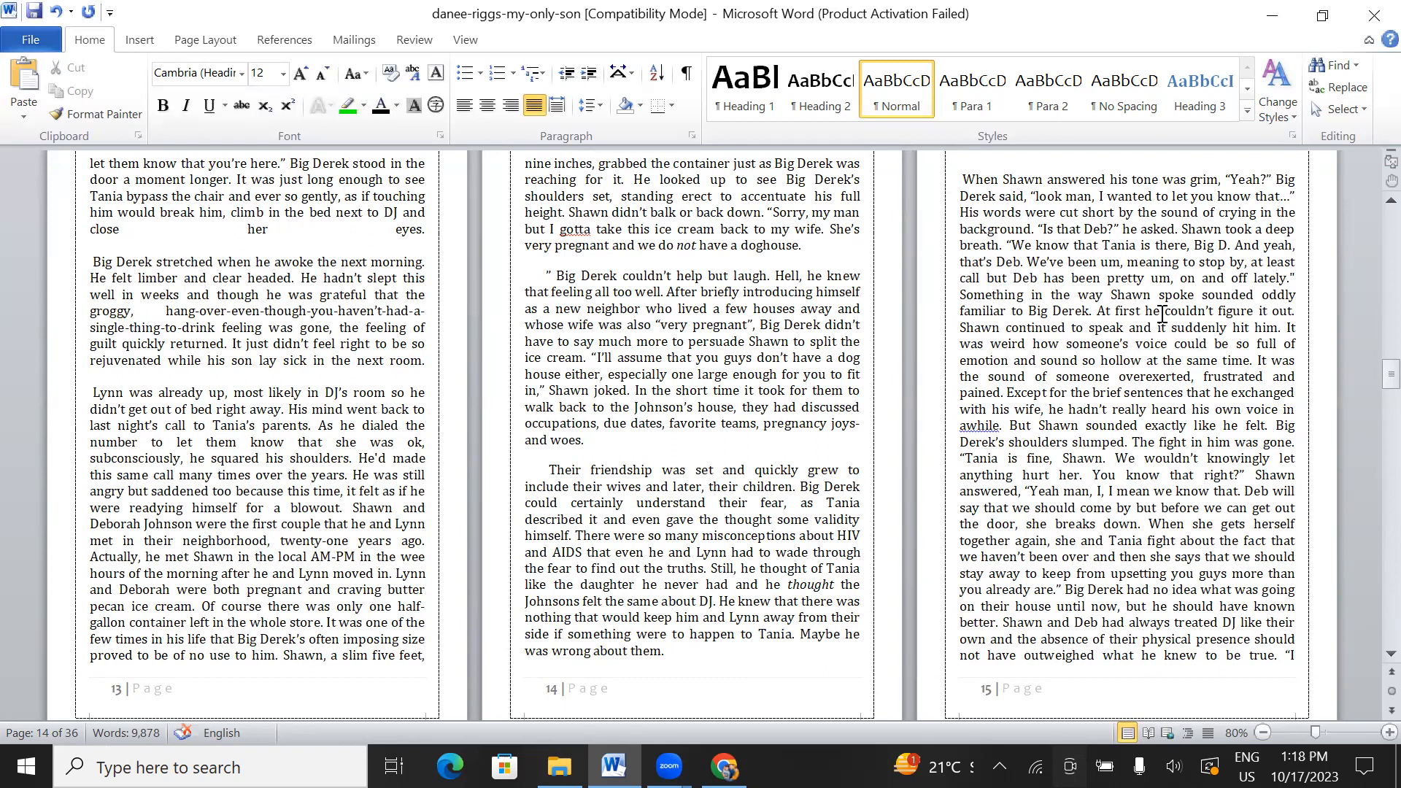
# Step: Split the long paragraph on page 15 so that a new paragraph starts at "We wouldn't knowingly let anything hurt her"
pyautogui.scroll(-3, 1069, 504)
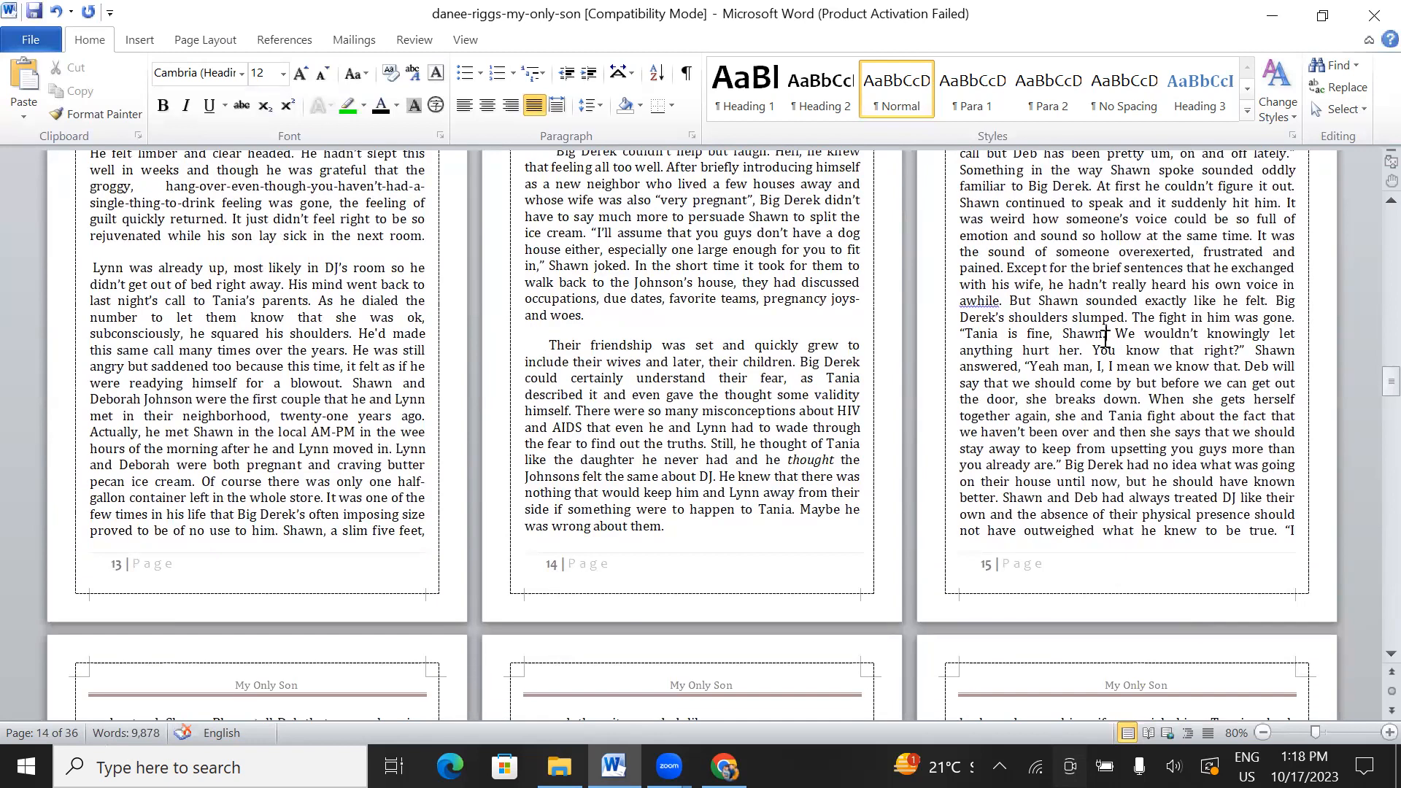
pyautogui.click(1106, 336)
pyautogui.press('Return')
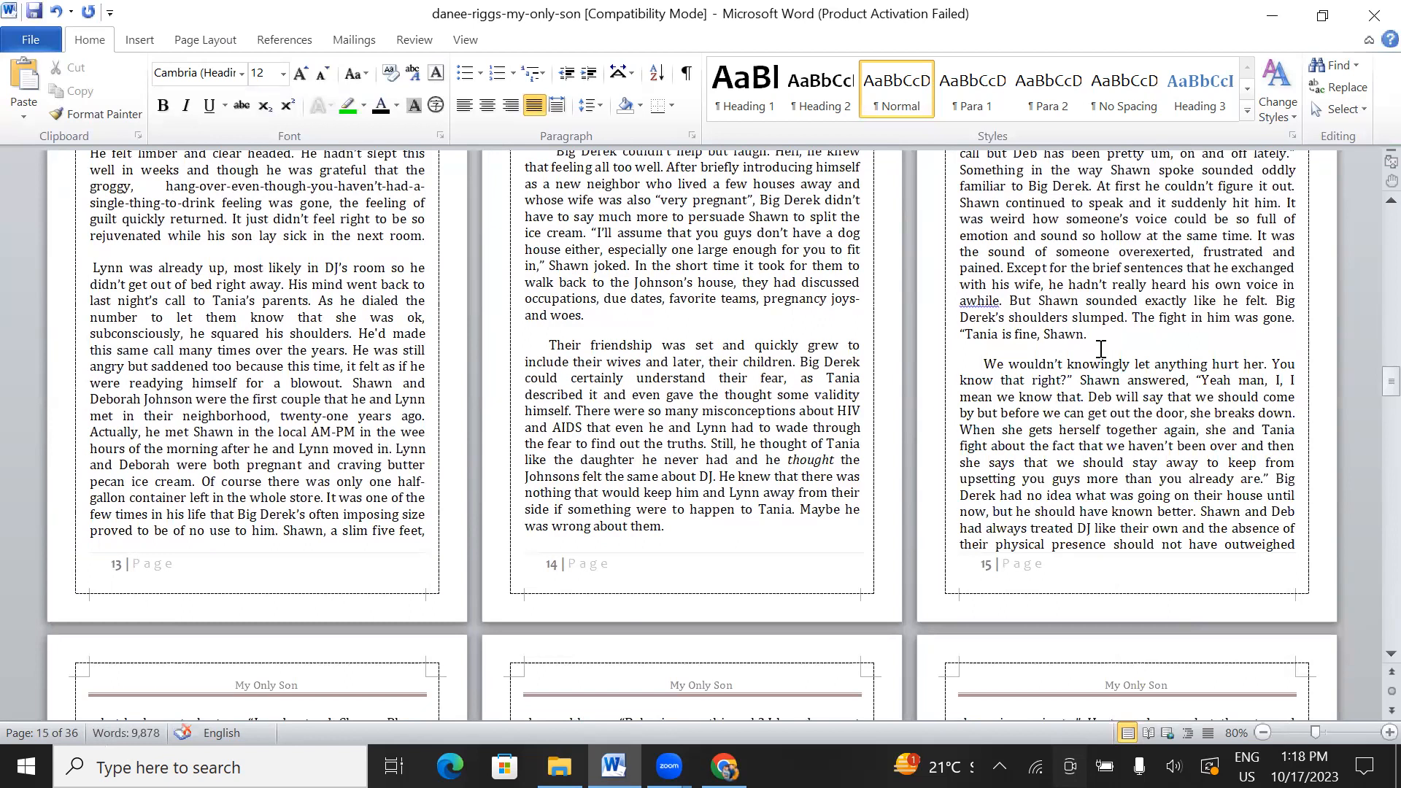
# Step: Split the long paragraph on page 17 so that a new one starts at "Ok, but there's something that I have to do first."
pyautogui.scroll(-3, 614, 503)
pyautogui.scroll(-9, 615, 503)
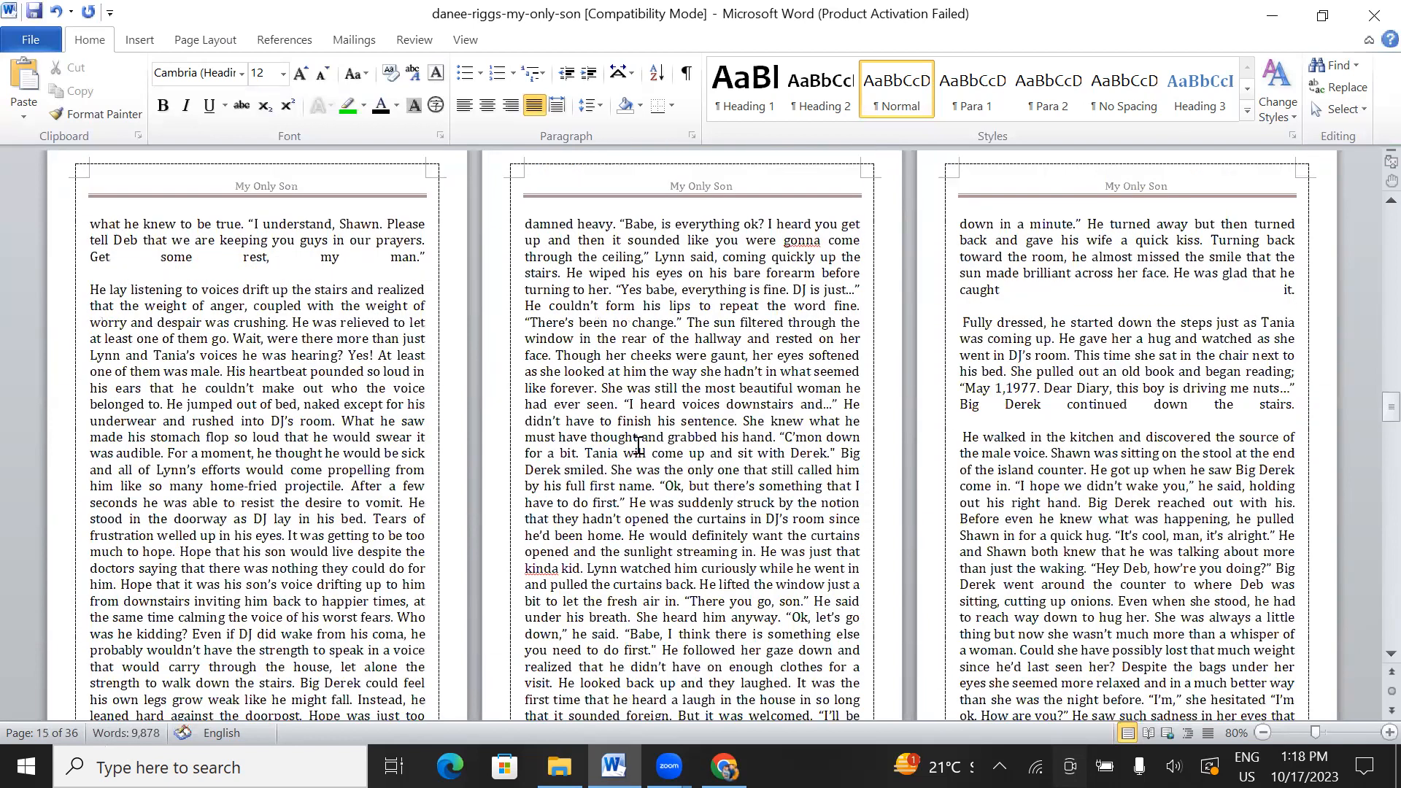
pyautogui.click(661, 483)
pyautogui.press('Return')
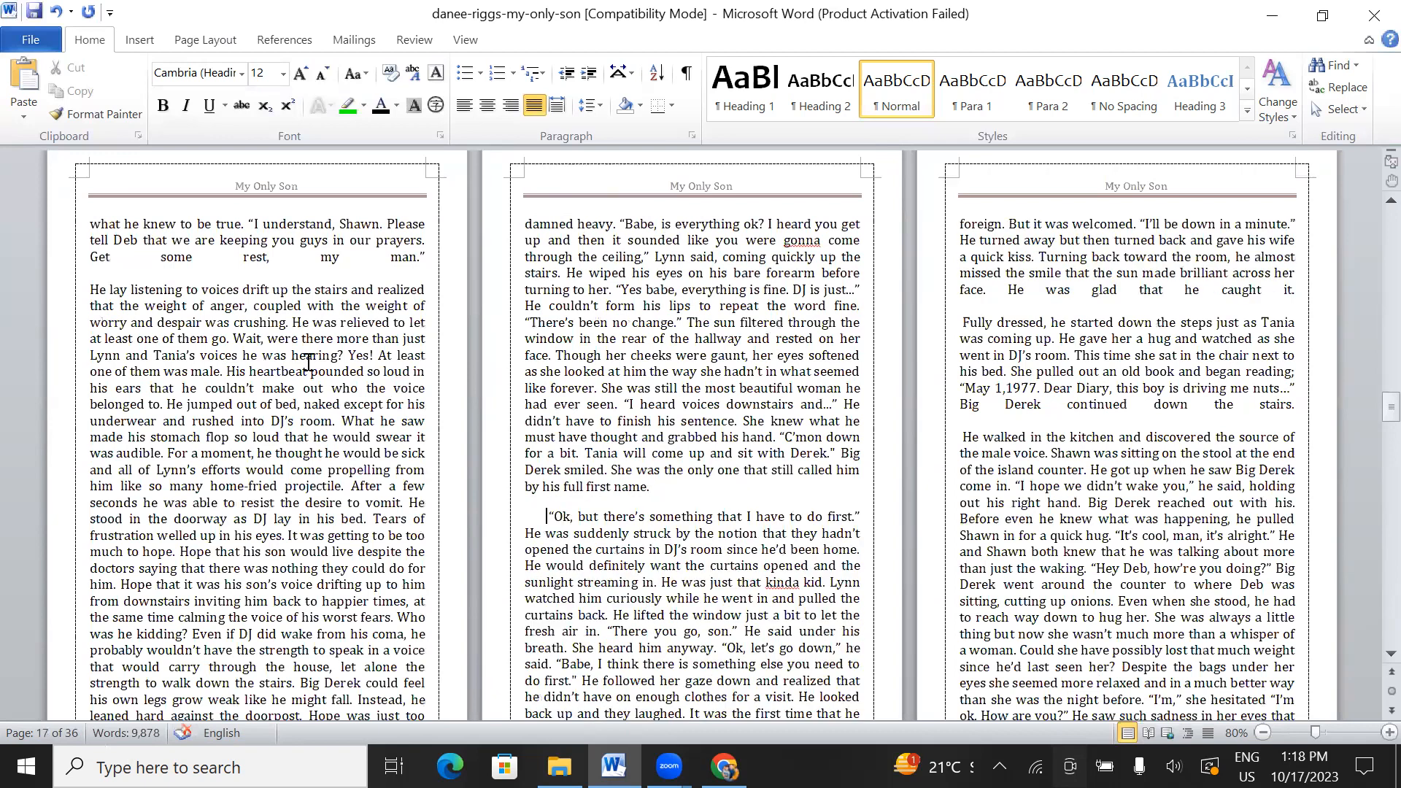
# Step: Split the long paragraph on page 16 so that a new one starts at "For a moment, he thought he would be sick"
pyautogui.scroll(-8, 263, 362)
pyautogui.scroll(8, 210, 370)
pyautogui.scroll(-3, 222, 507)
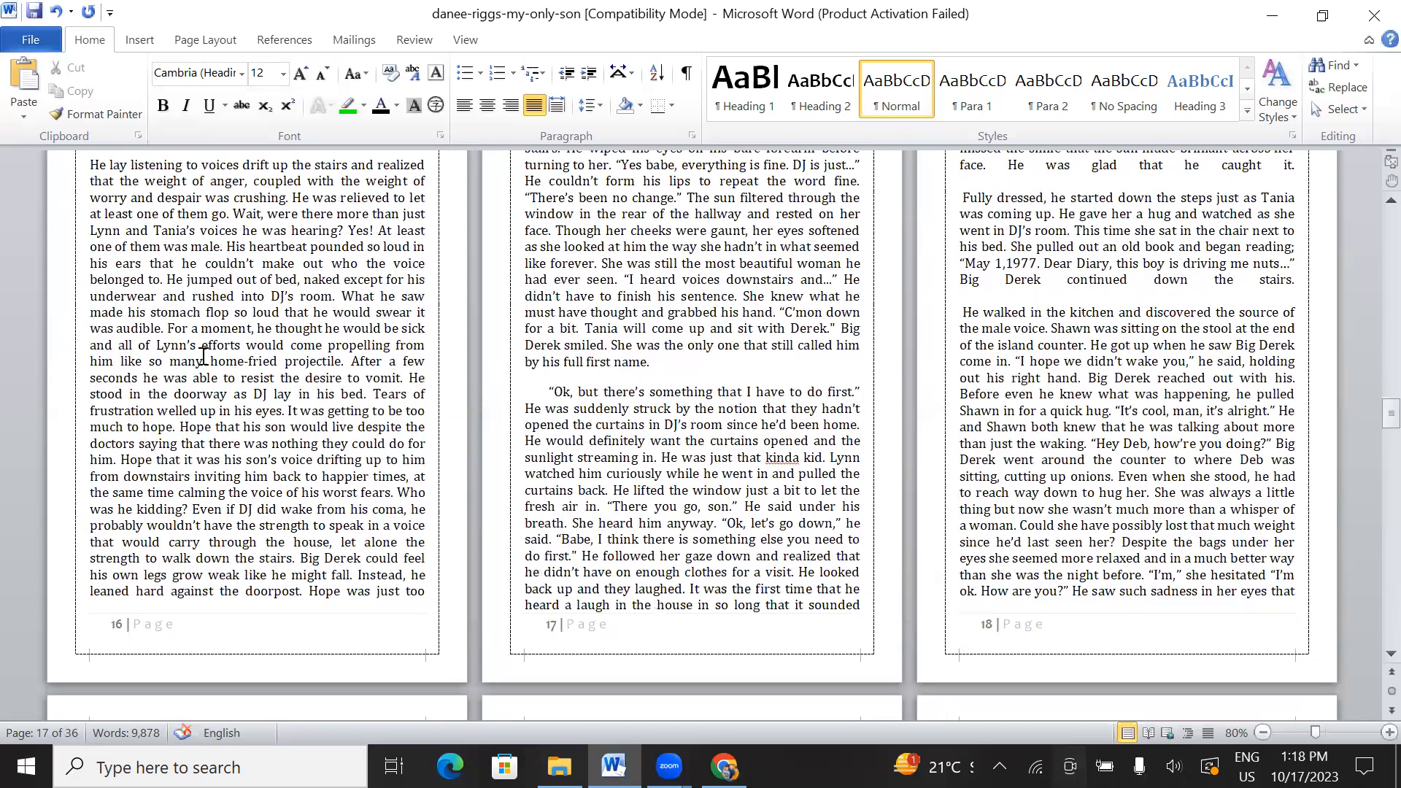
pyautogui.click(165, 330)
pyautogui.press('Return')
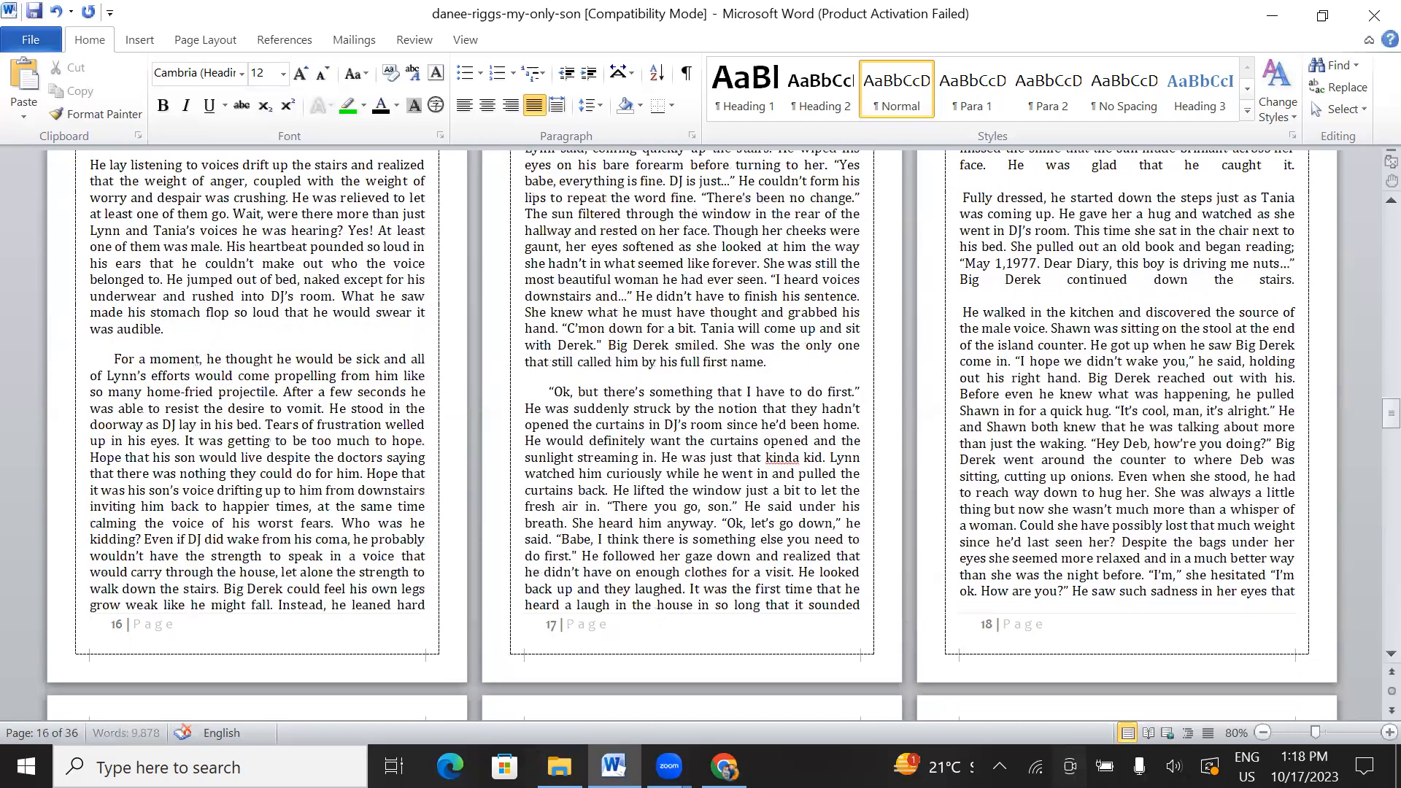
# Step: Examine the paragraph breaks and the length of the paragraphs from page 13 through page 27
pyautogui.scroll(3, 548, 362)
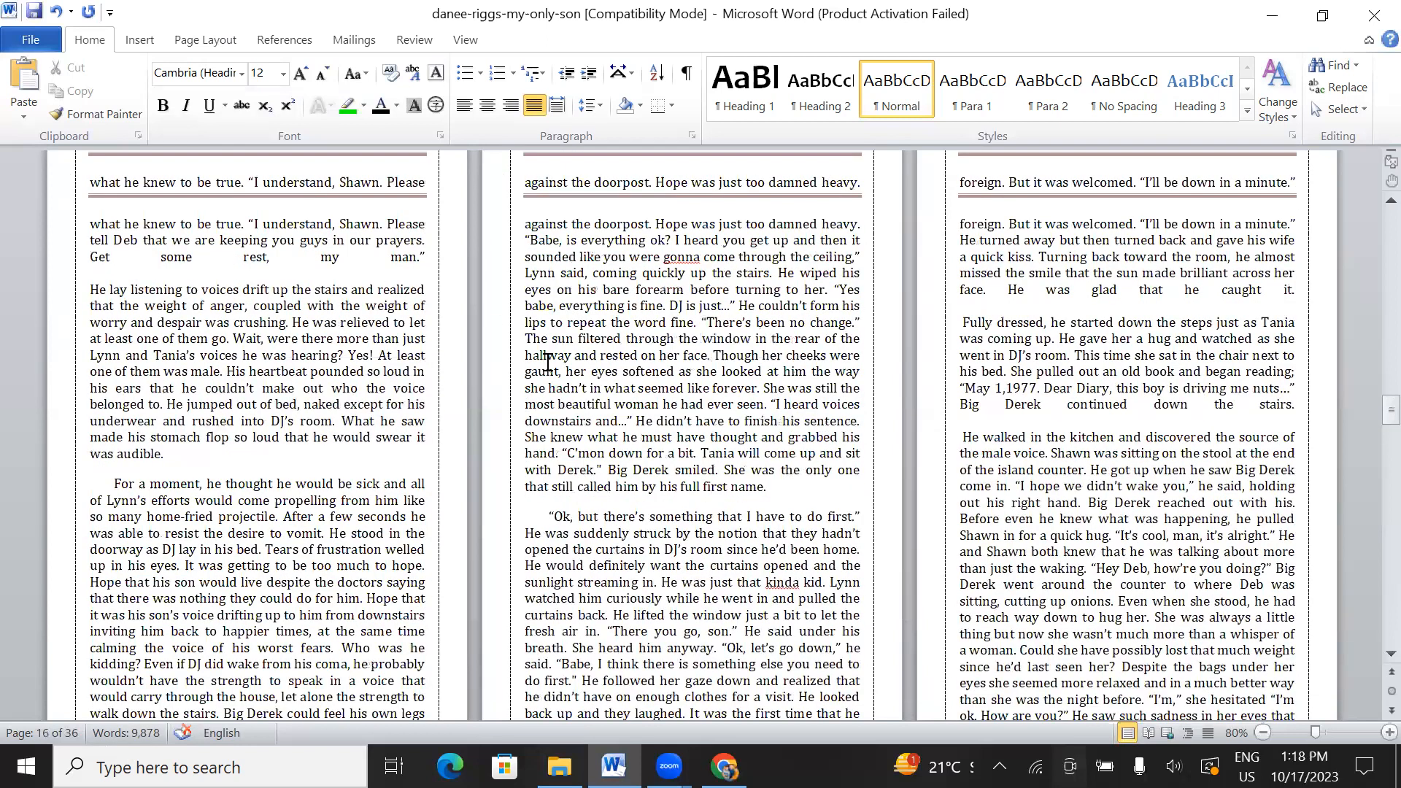
pyautogui.scroll(6, 627, 394)
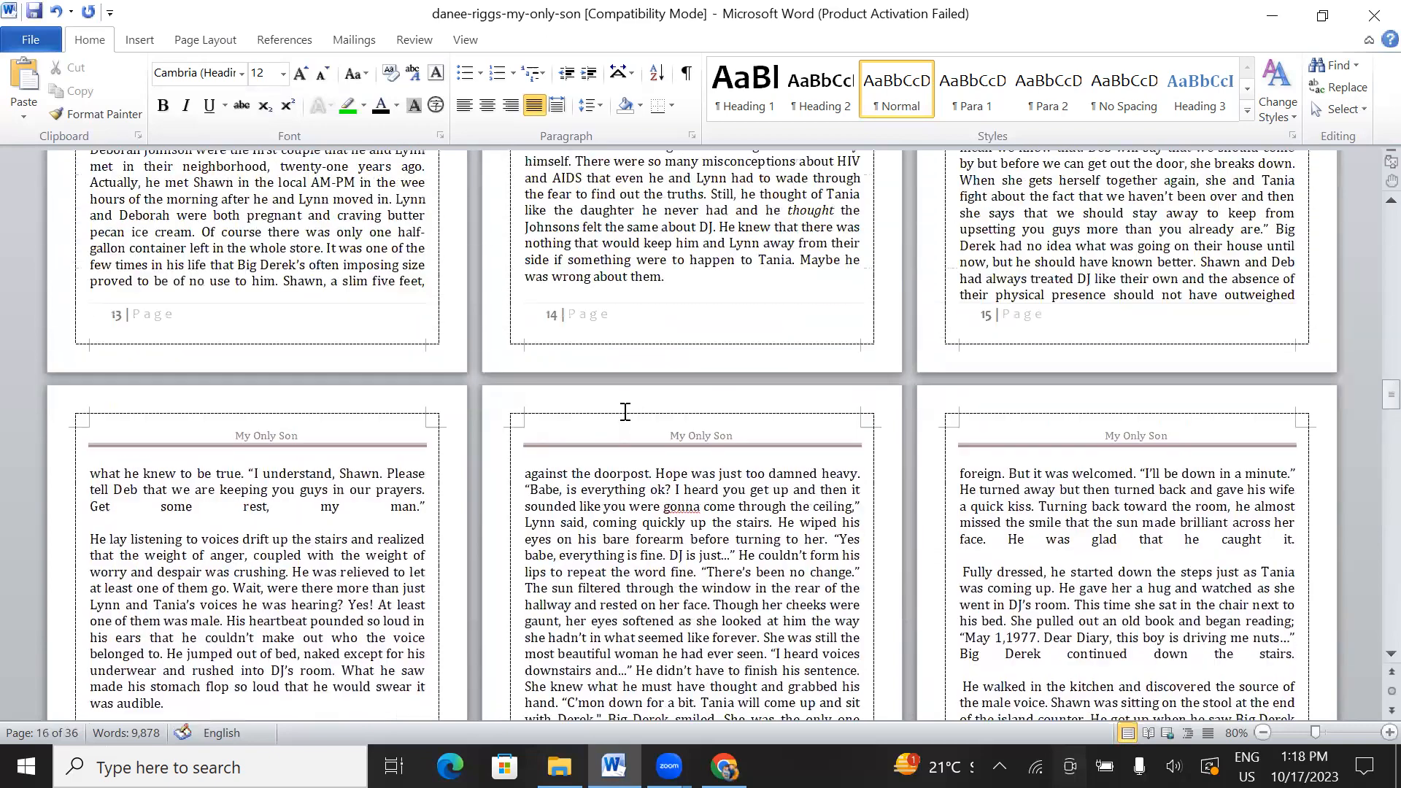
pyautogui.scroll(-5, 627, 413)
pyautogui.scroll(-5, 628, 413)
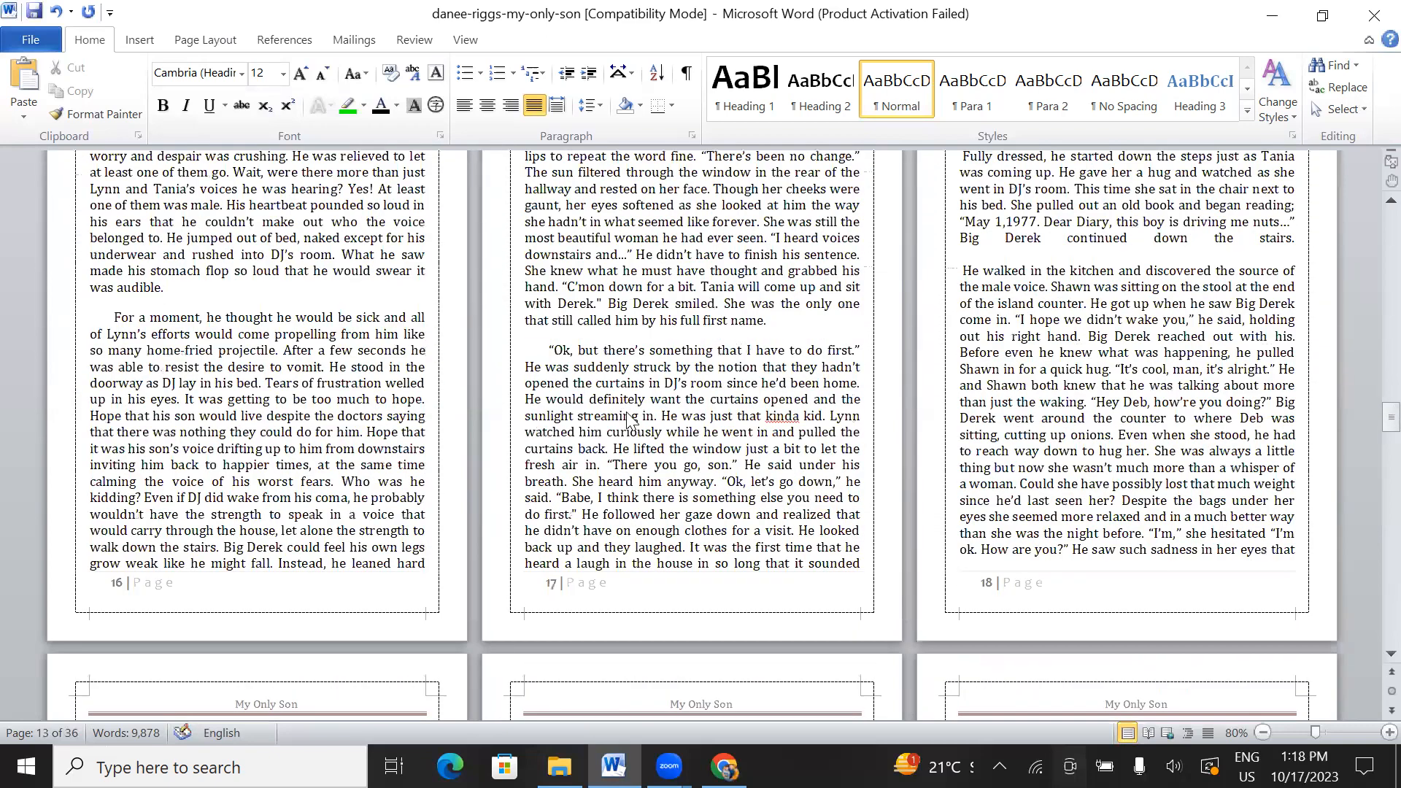
pyautogui.scroll(-10, 629, 418)
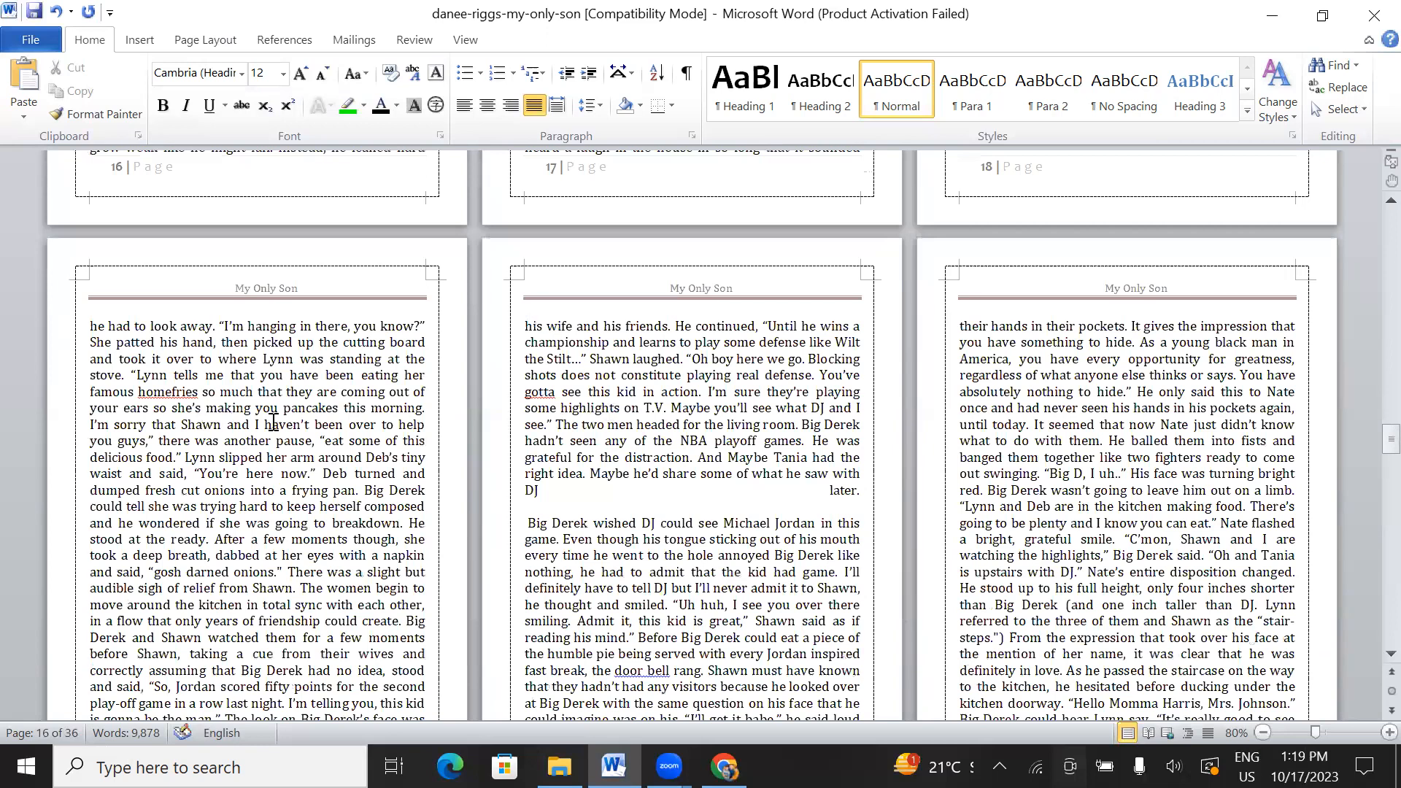
pyautogui.scroll(-5, 709, 434)
pyautogui.scroll(-6, 970, 416)
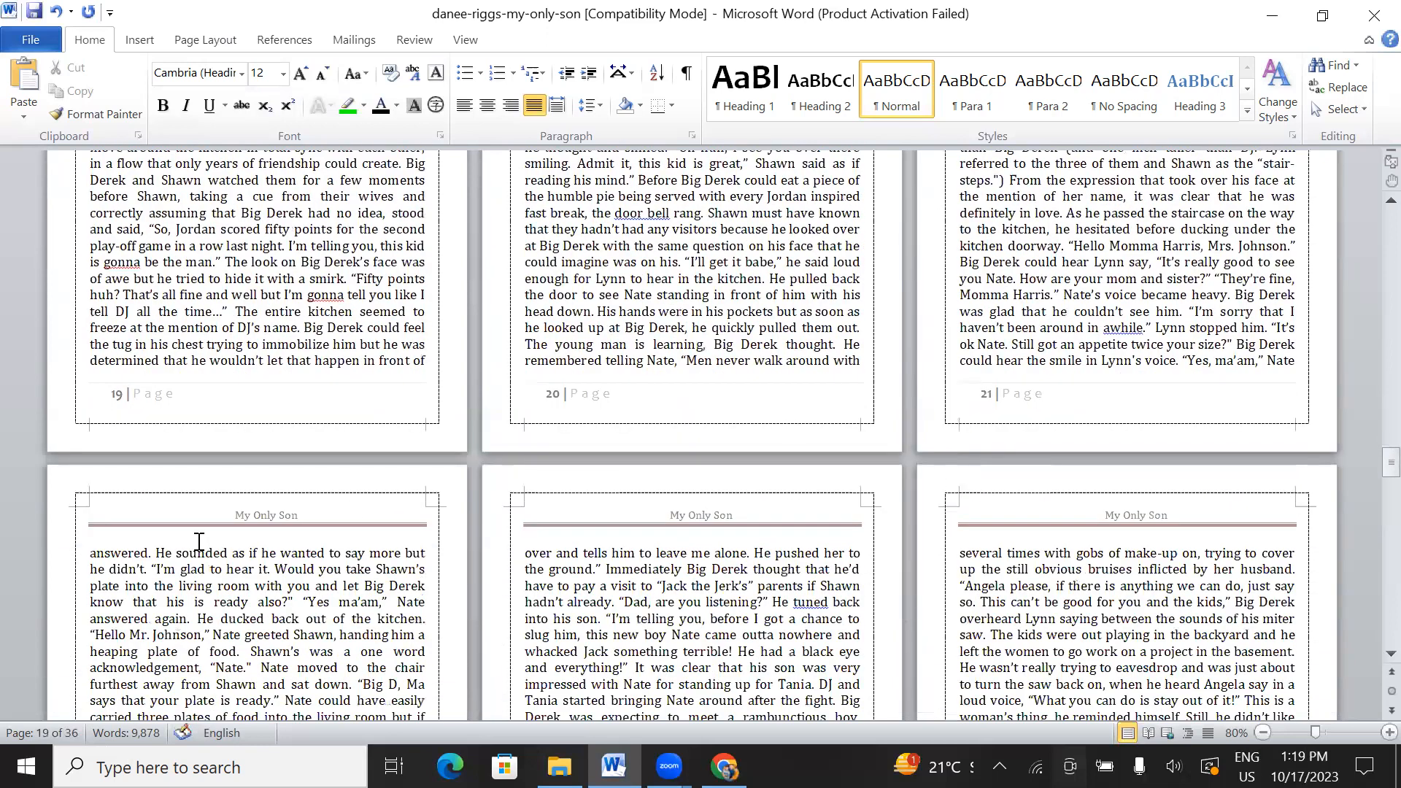
pyautogui.scroll(-5, 199, 542)
pyautogui.scroll(-4, 815, 465)
pyautogui.scroll(-10, 816, 465)
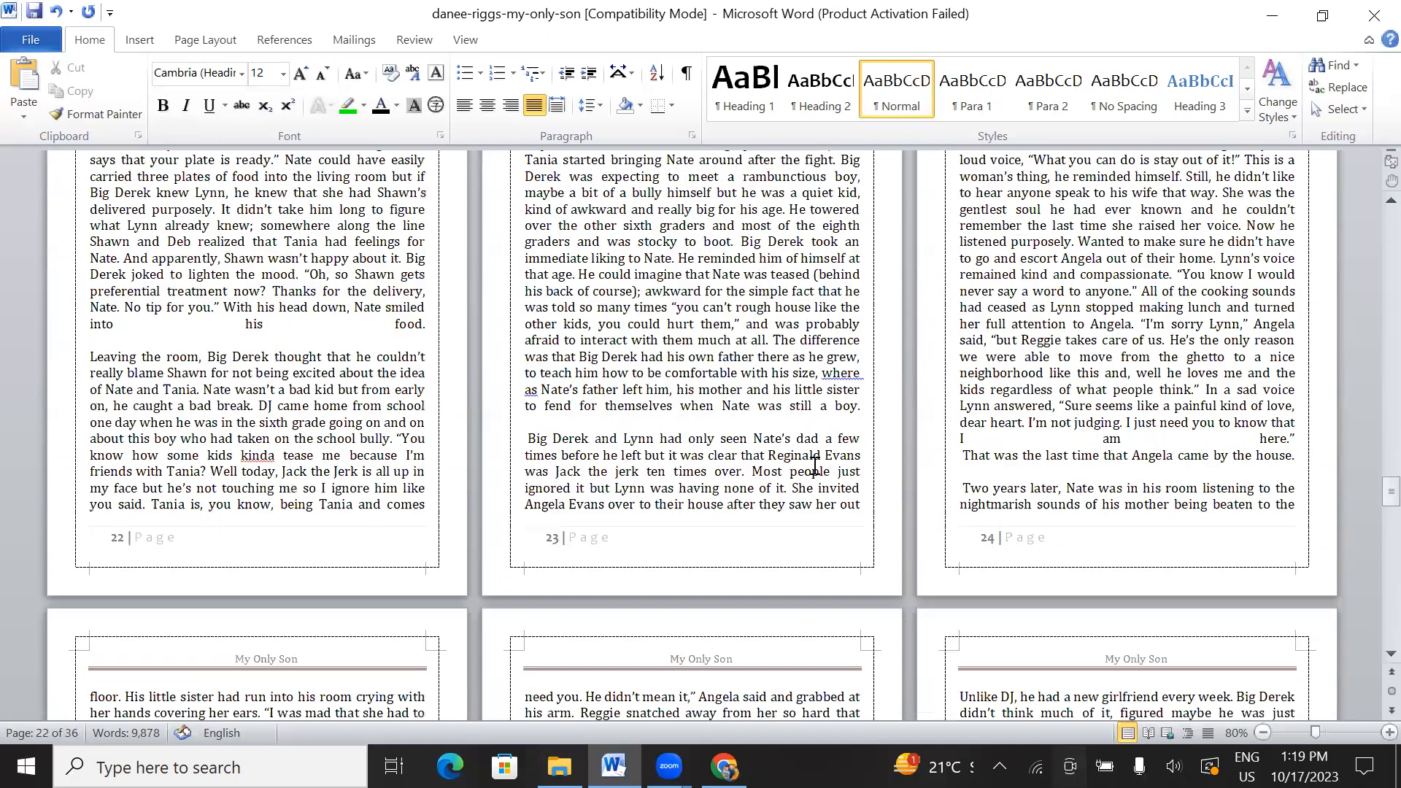
pyautogui.scroll(-6, 816, 465)
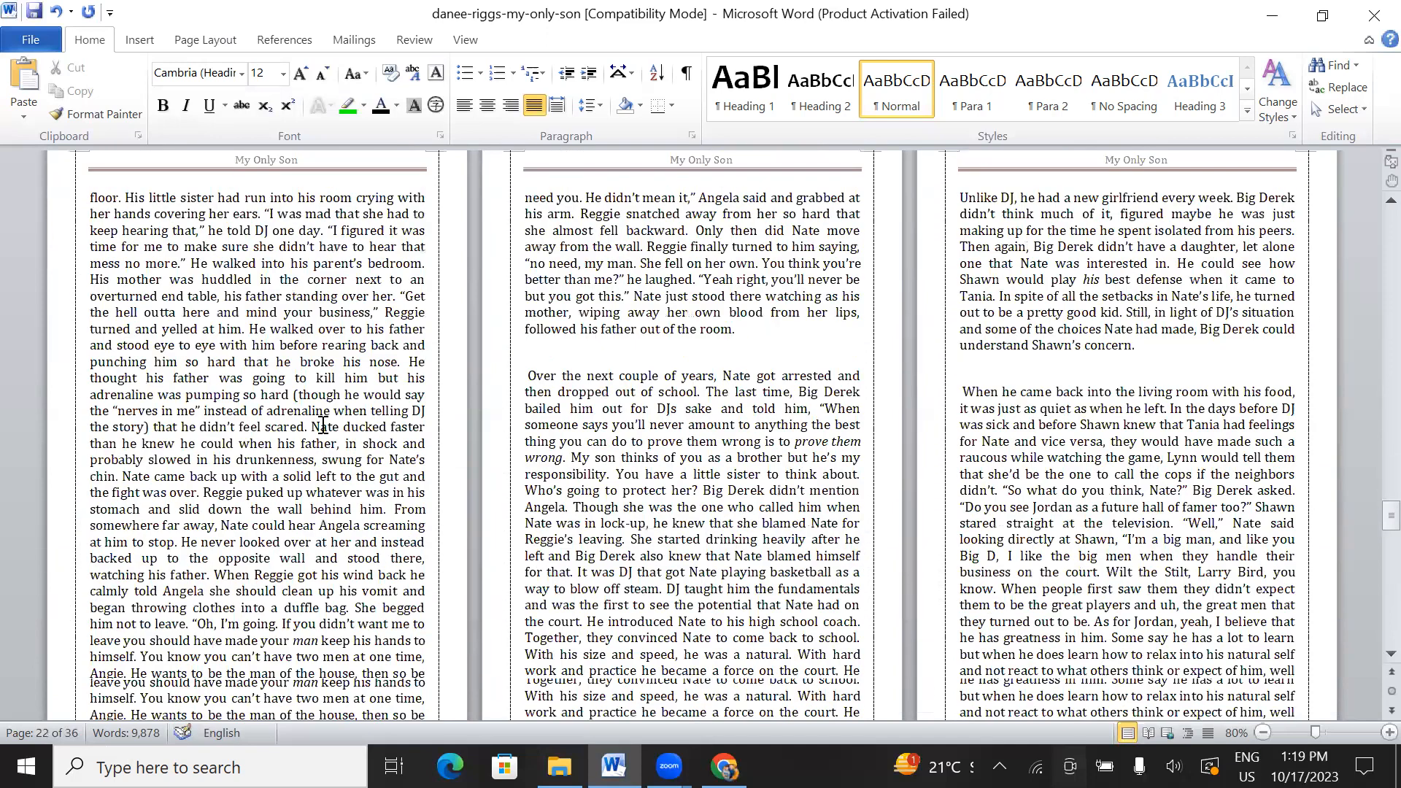
pyautogui.scroll(1, 116, 277)
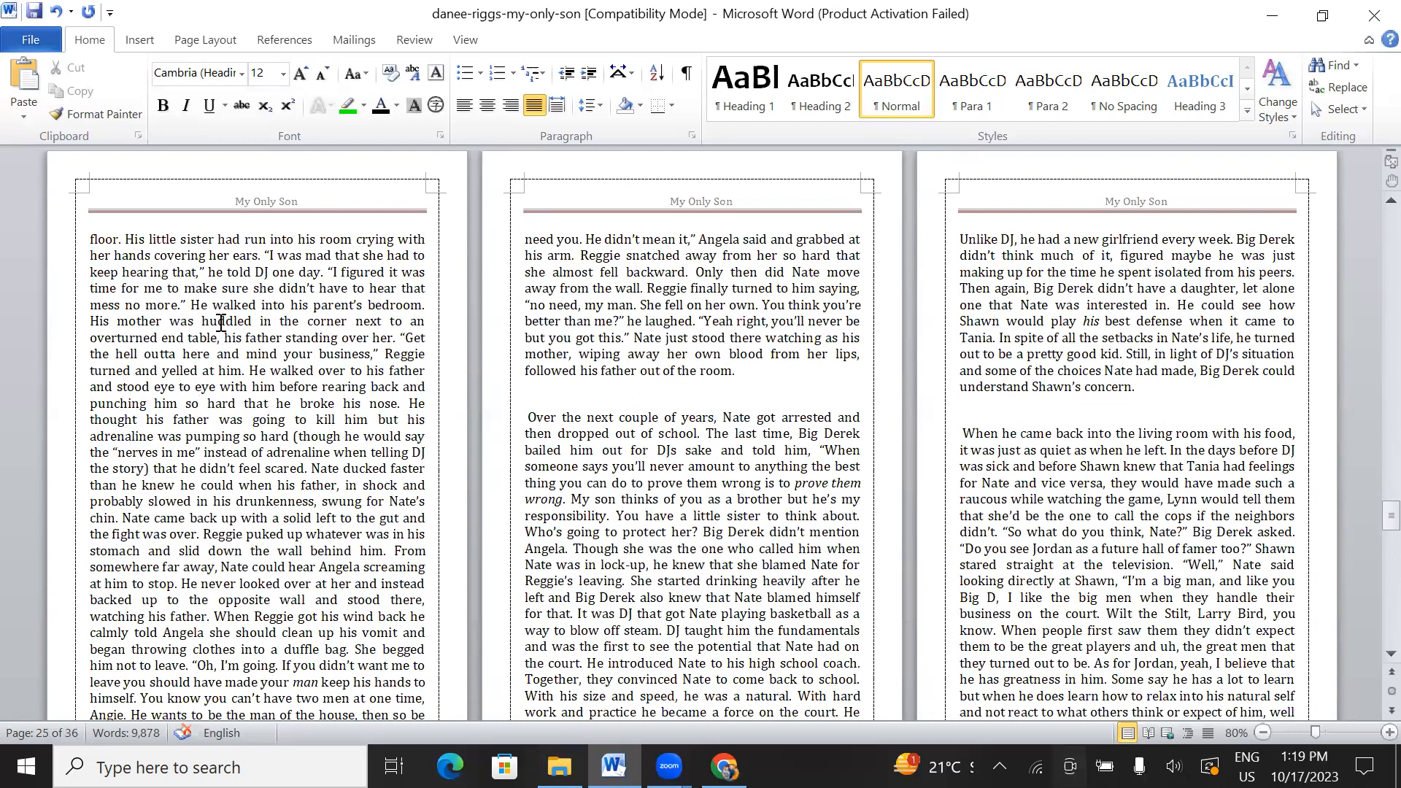
# Step: Split the long paragraph on page 25 after "watching his father." and also after "mess no more."
pyautogui.click(214, 618)
pyautogui.press('Return')
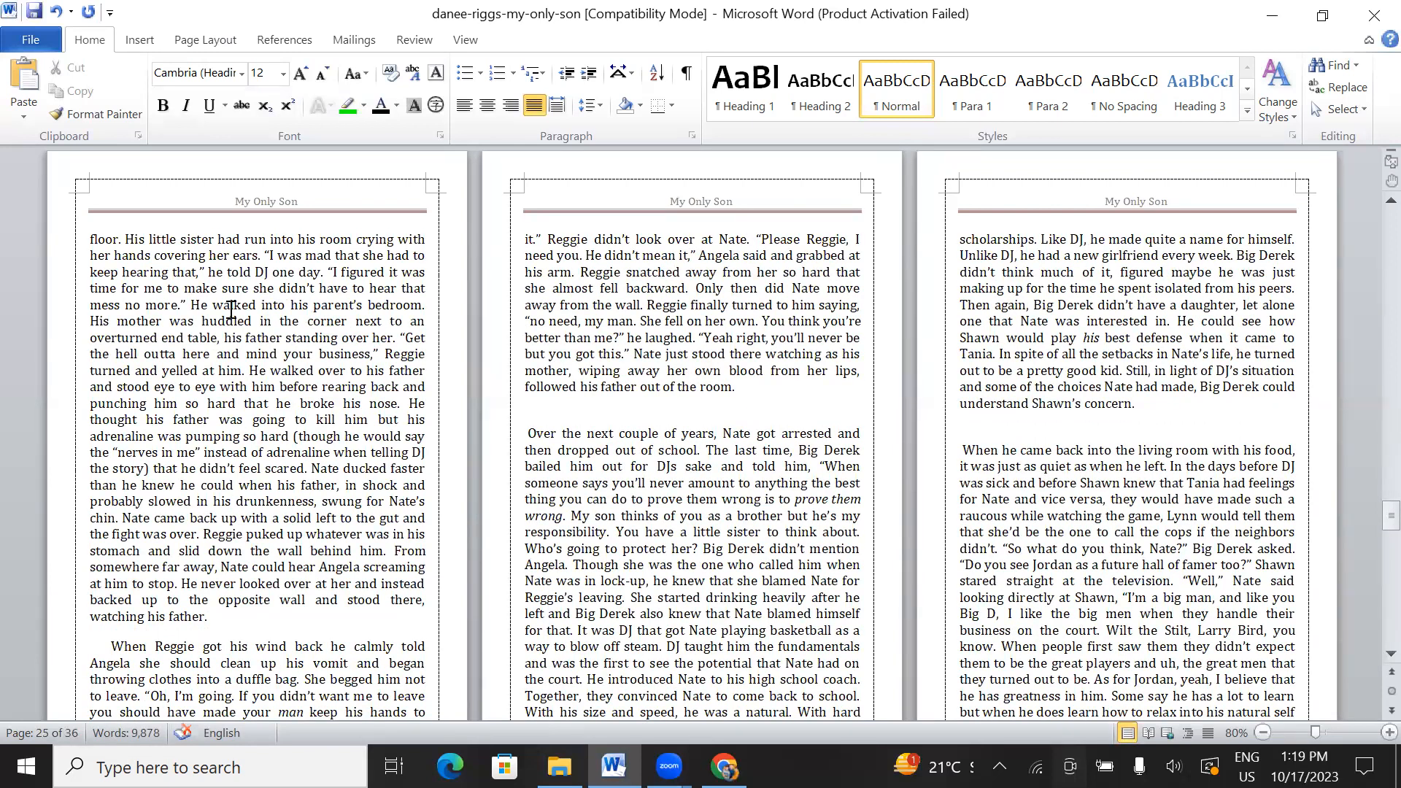
pyautogui.click(181, 305)
pyautogui.press('Return')
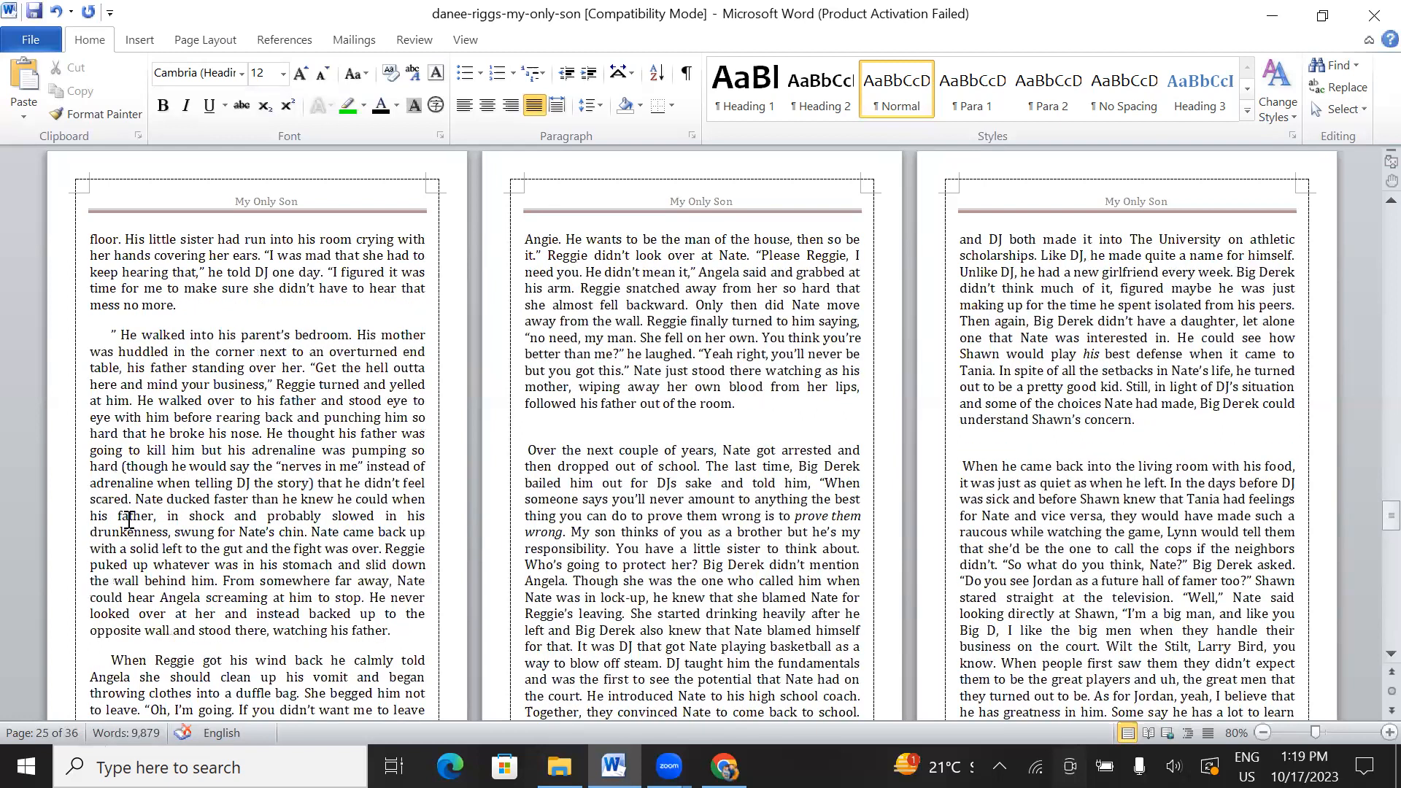
# Step: Delete the empty line above the first paragraph on page 30
pyautogui.scroll(-10, 956, 487)
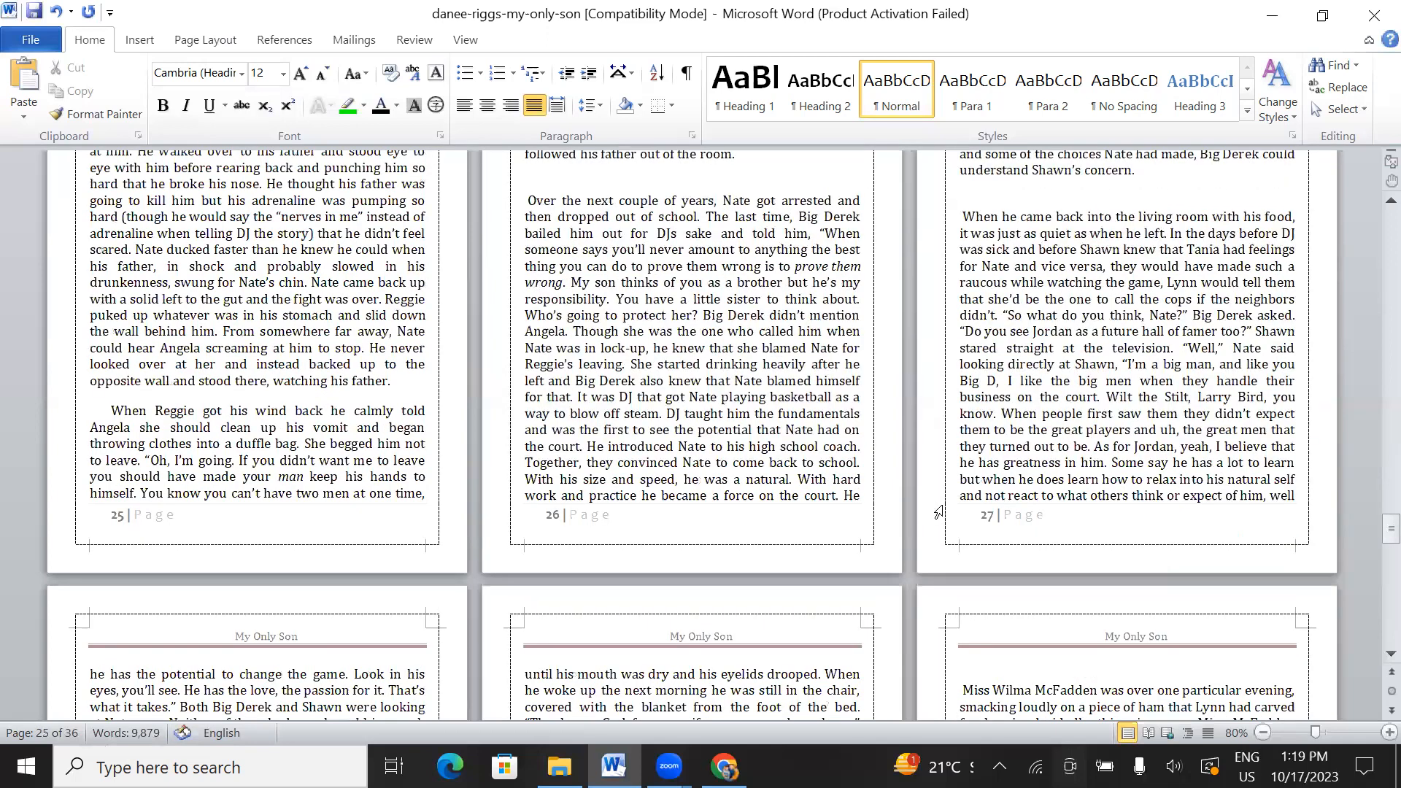
pyautogui.scroll(-6, 1174, 370)
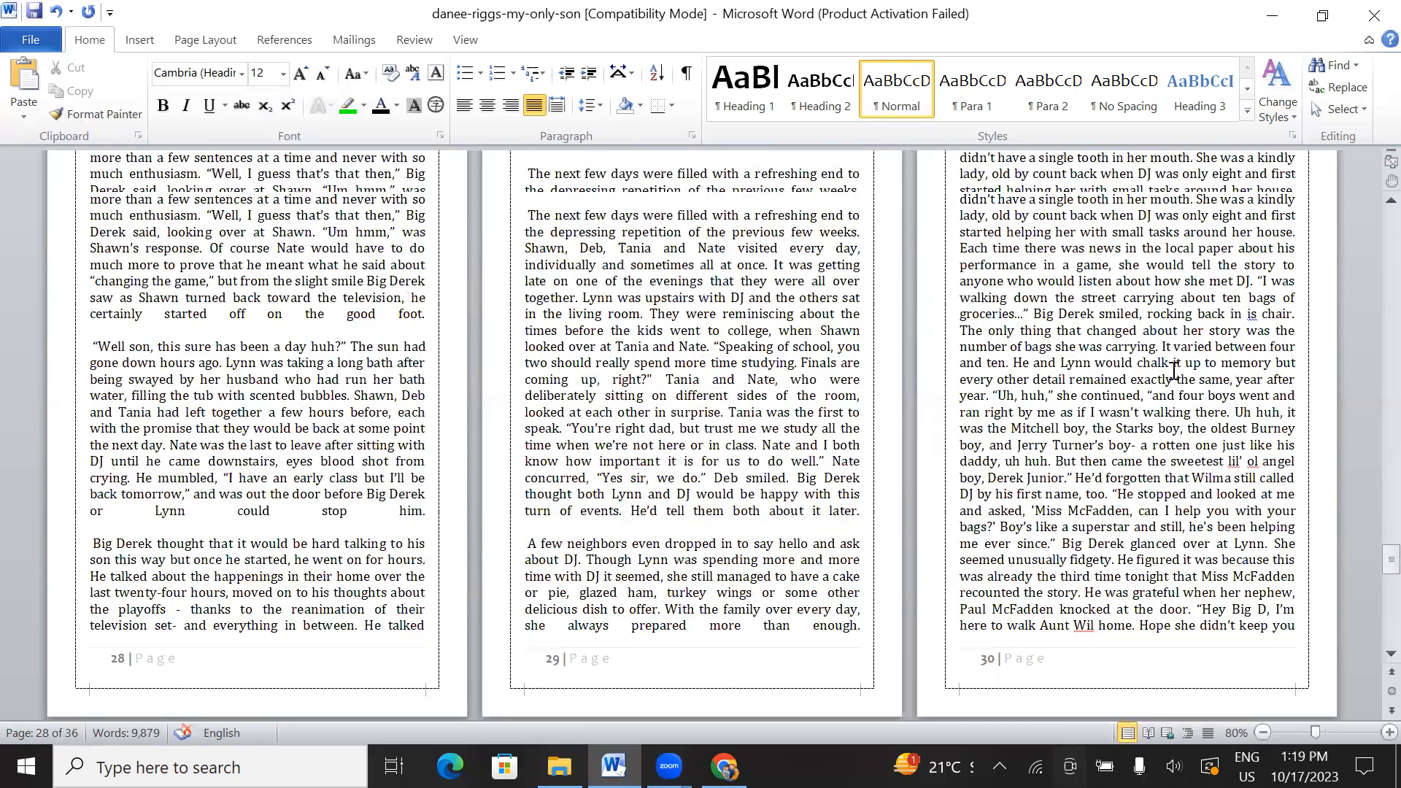
pyautogui.scroll(3, 1102, 511)
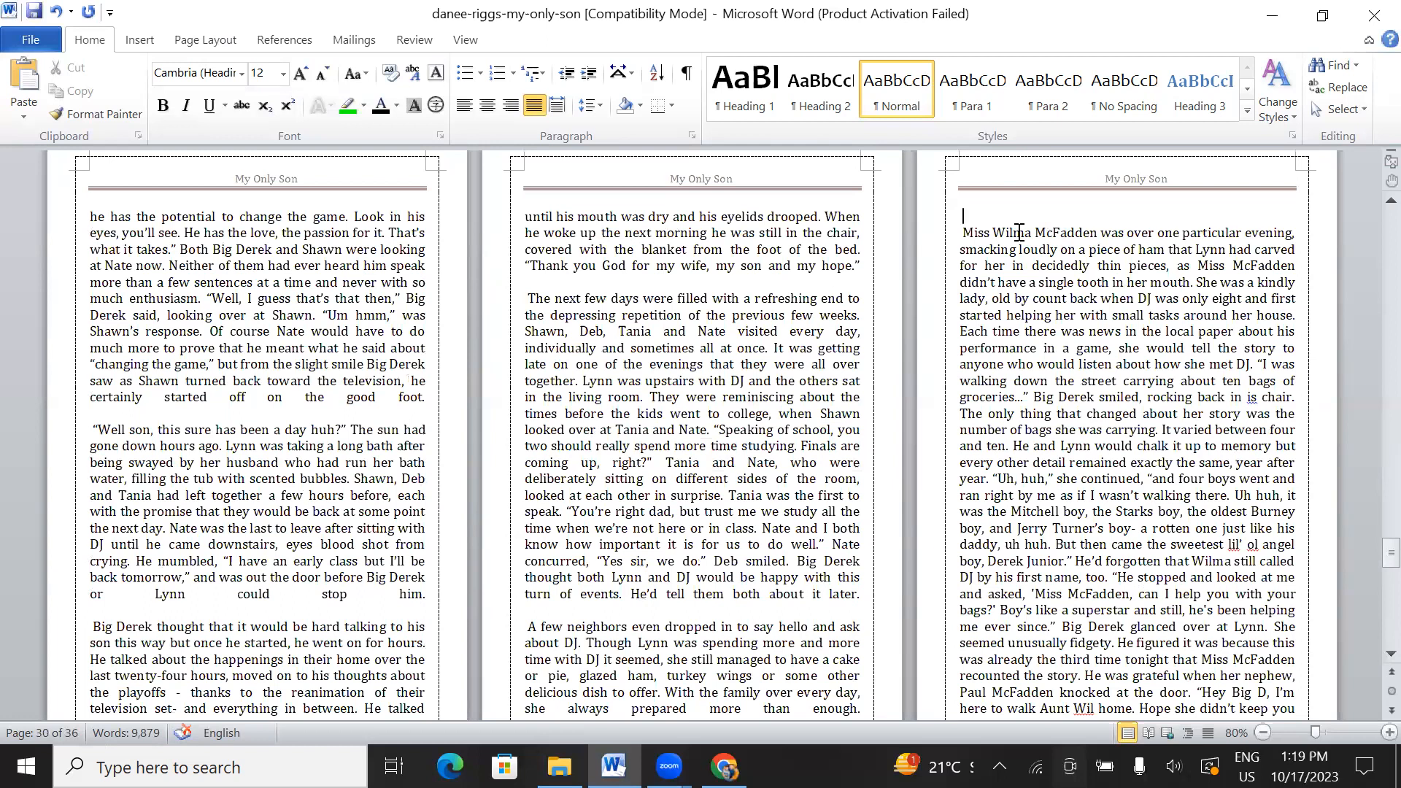
pyautogui.press('Delete')
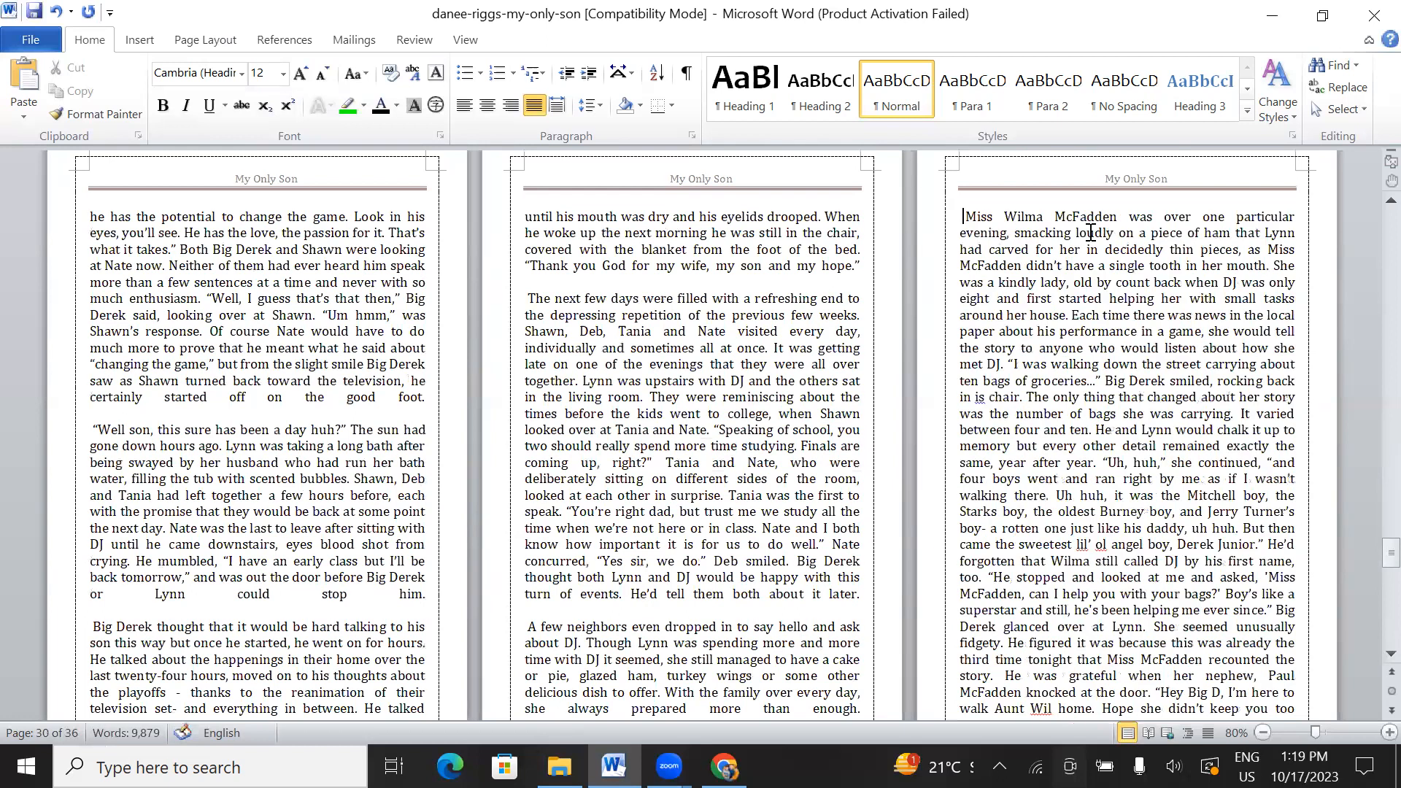
# Step: Split the long paragraph on page 35 so that a new one starts at "I also know that if people say"
pyautogui.scroll(-4, 1109, 436)
pyautogui.scroll(-4, 1184, 426)
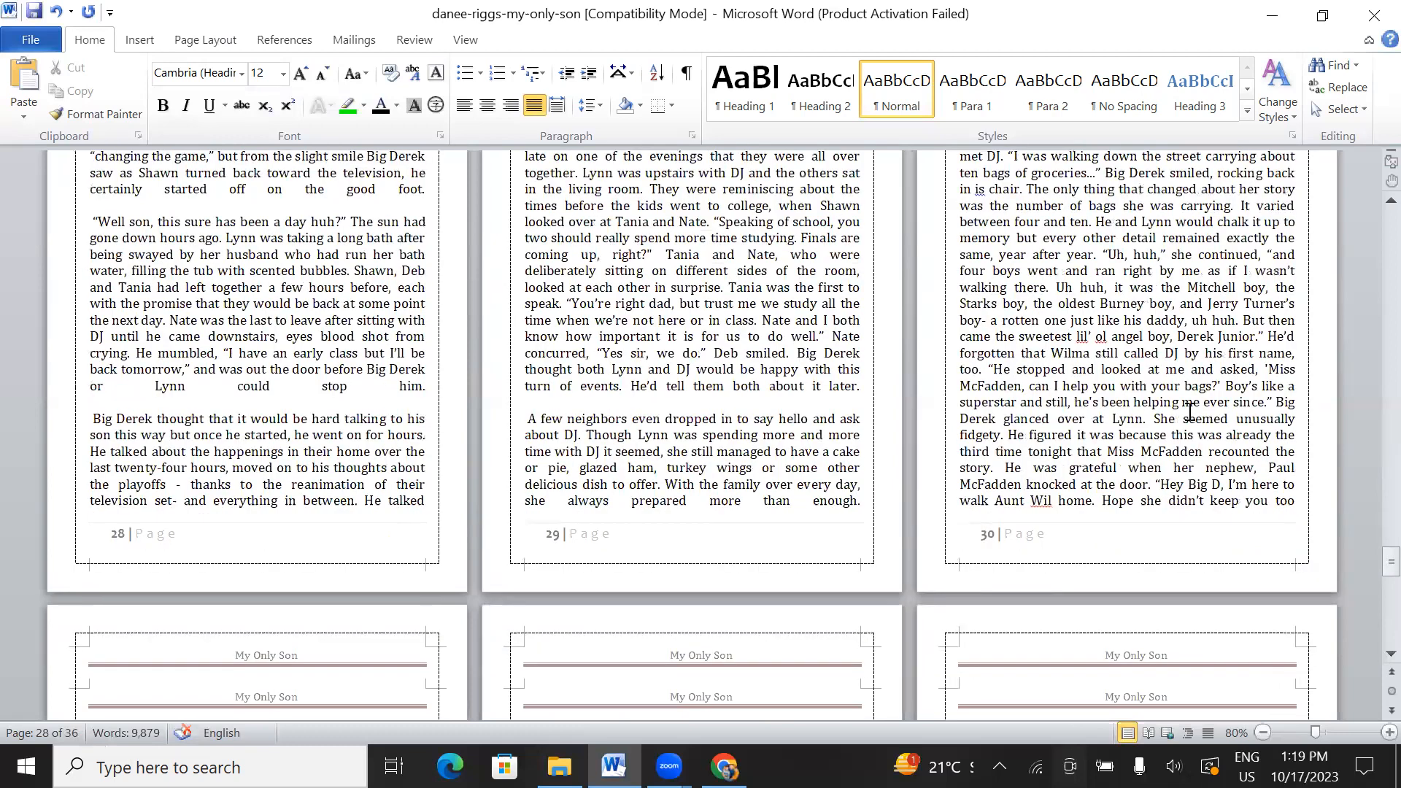
pyautogui.scroll(-6, 1175, 429)
pyautogui.scroll(-4, 1136, 446)
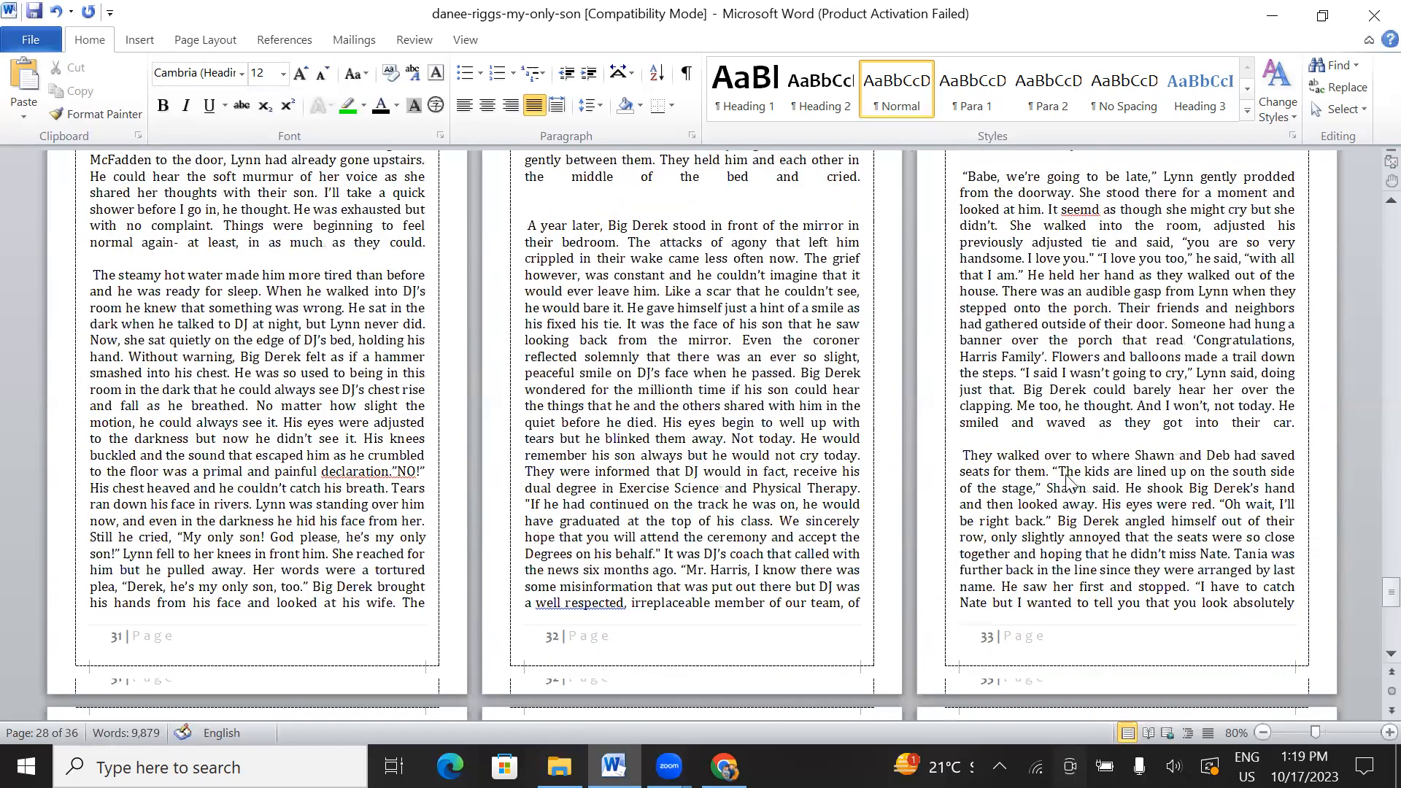
pyautogui.scroll(-12, 800, 533)
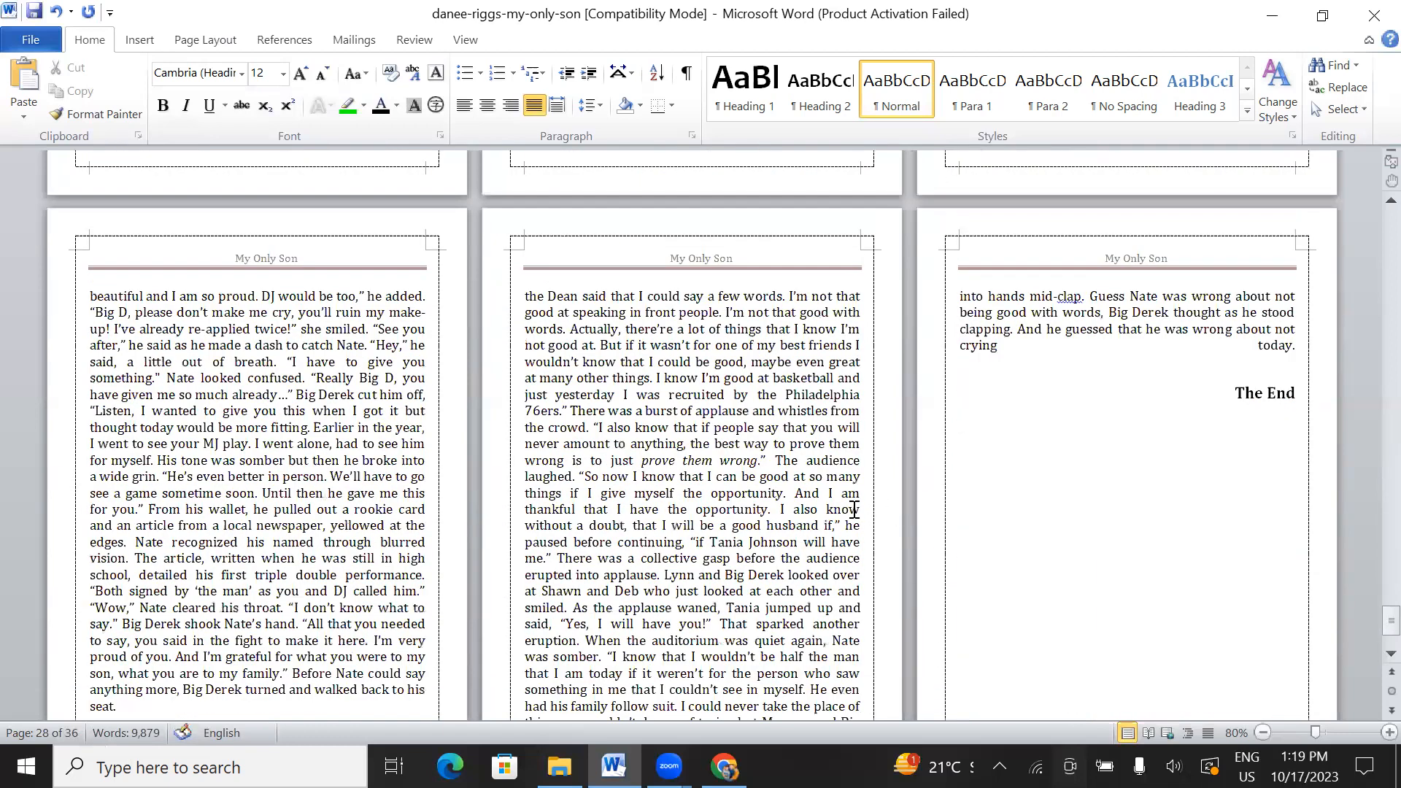
pyautogui.scroll(-2, 653, 376)
pyautogui.scroll(3, 730, 387)
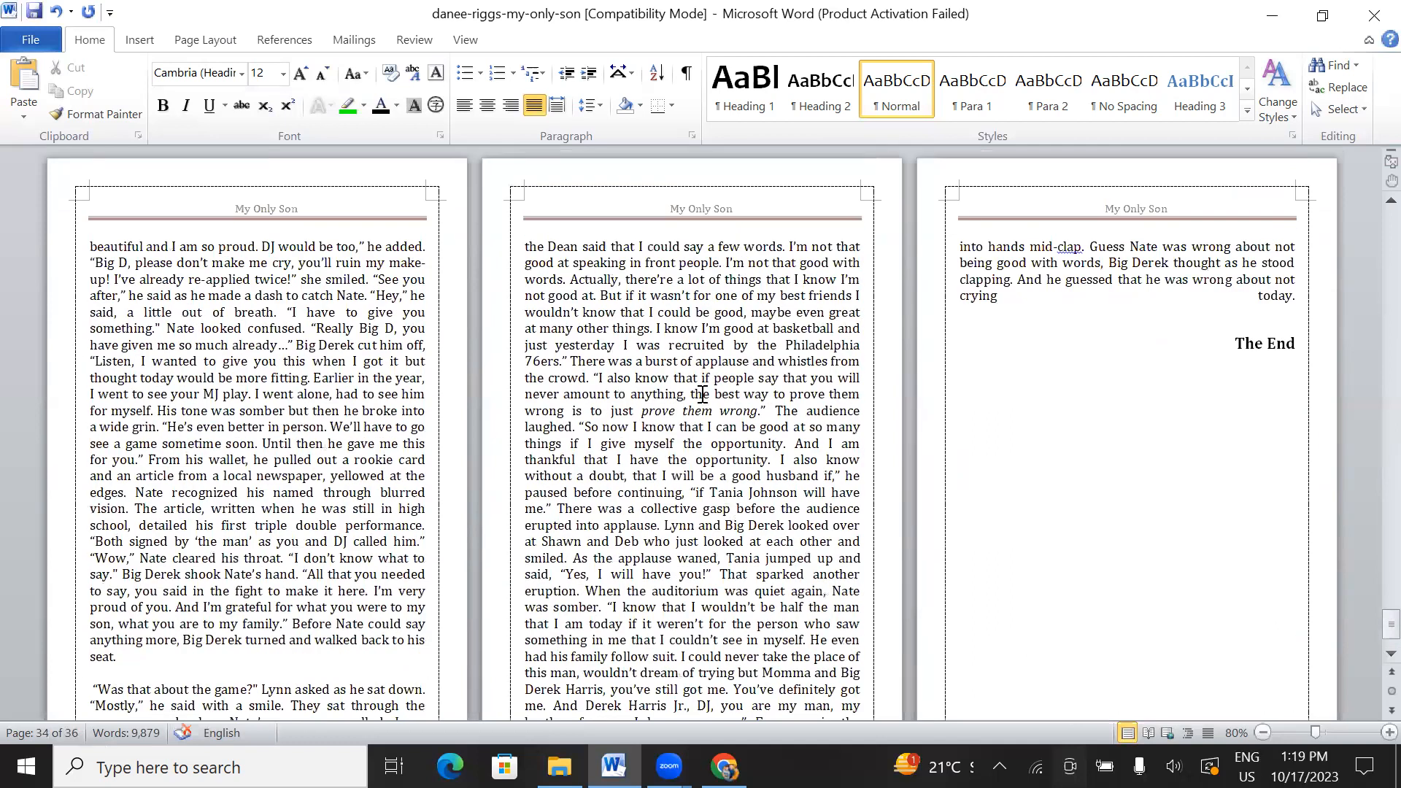
pyautogui.click(593, 380)
pyautogui.press('Return')
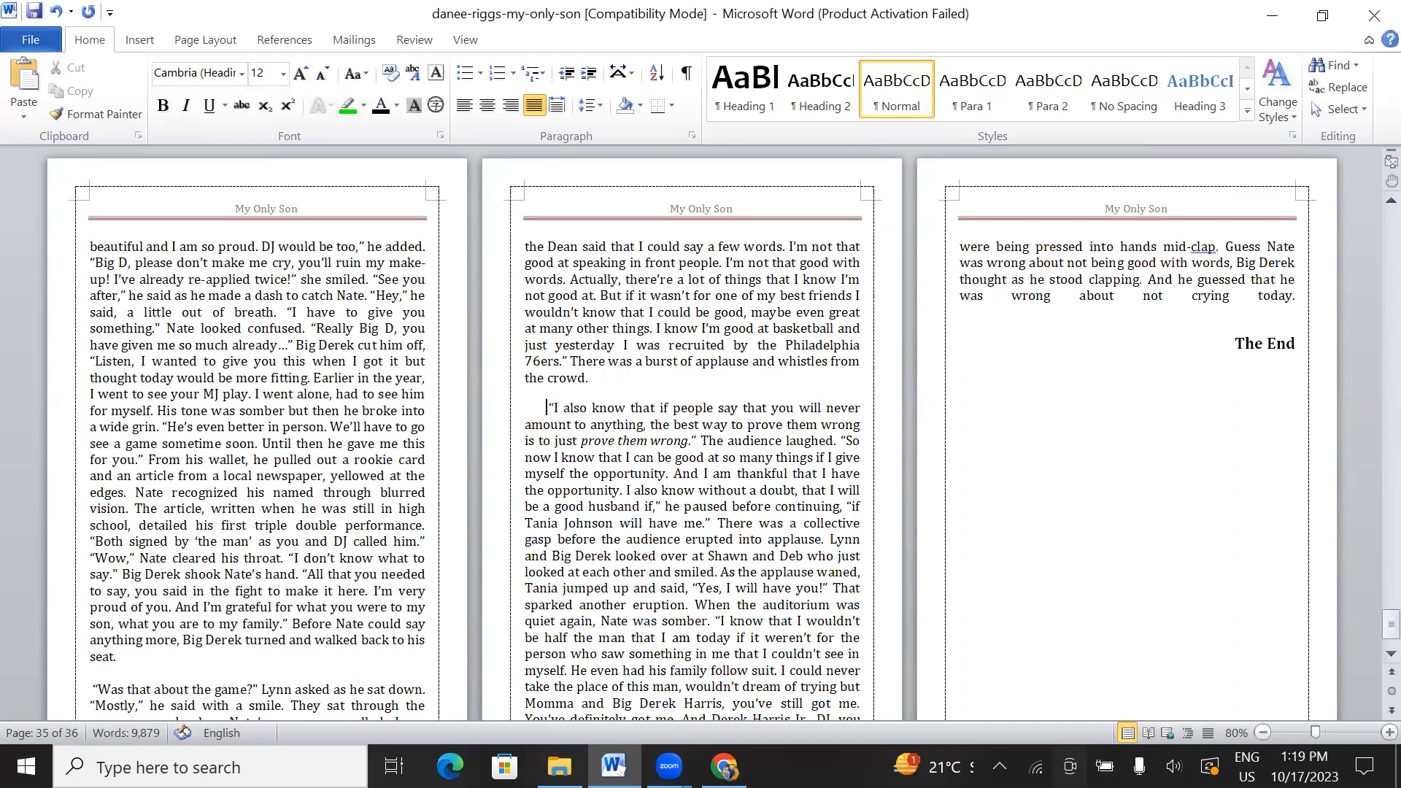
# Step: Break page 35's speech paragraph before "He even had his family follow suit" and after "the audience erupted into applause."
pyautogui.scroll(-1, 678, 416)
pyautogui.scroll(-2, 670, 424)
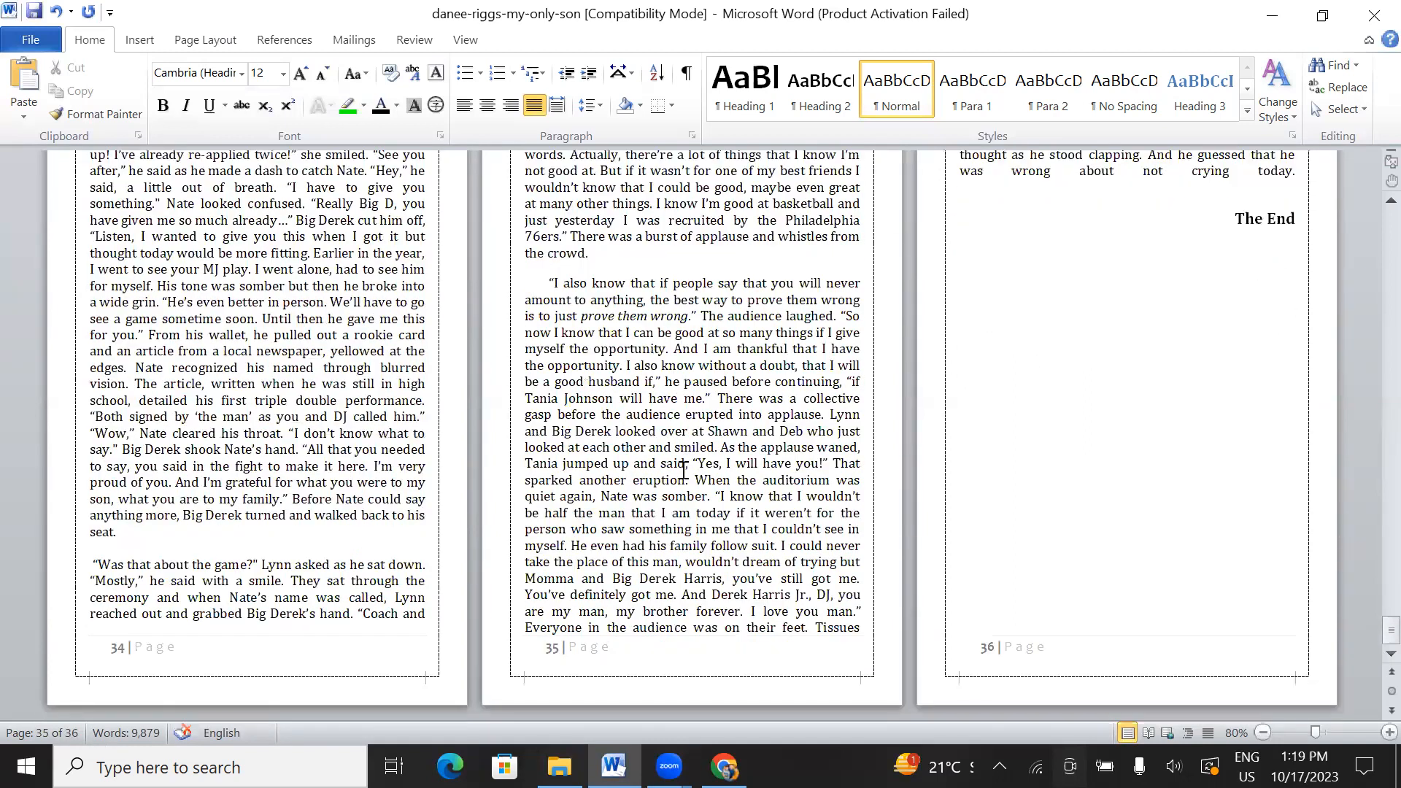
pyautogui.click(570, 546)
pyautogui.press('Return')
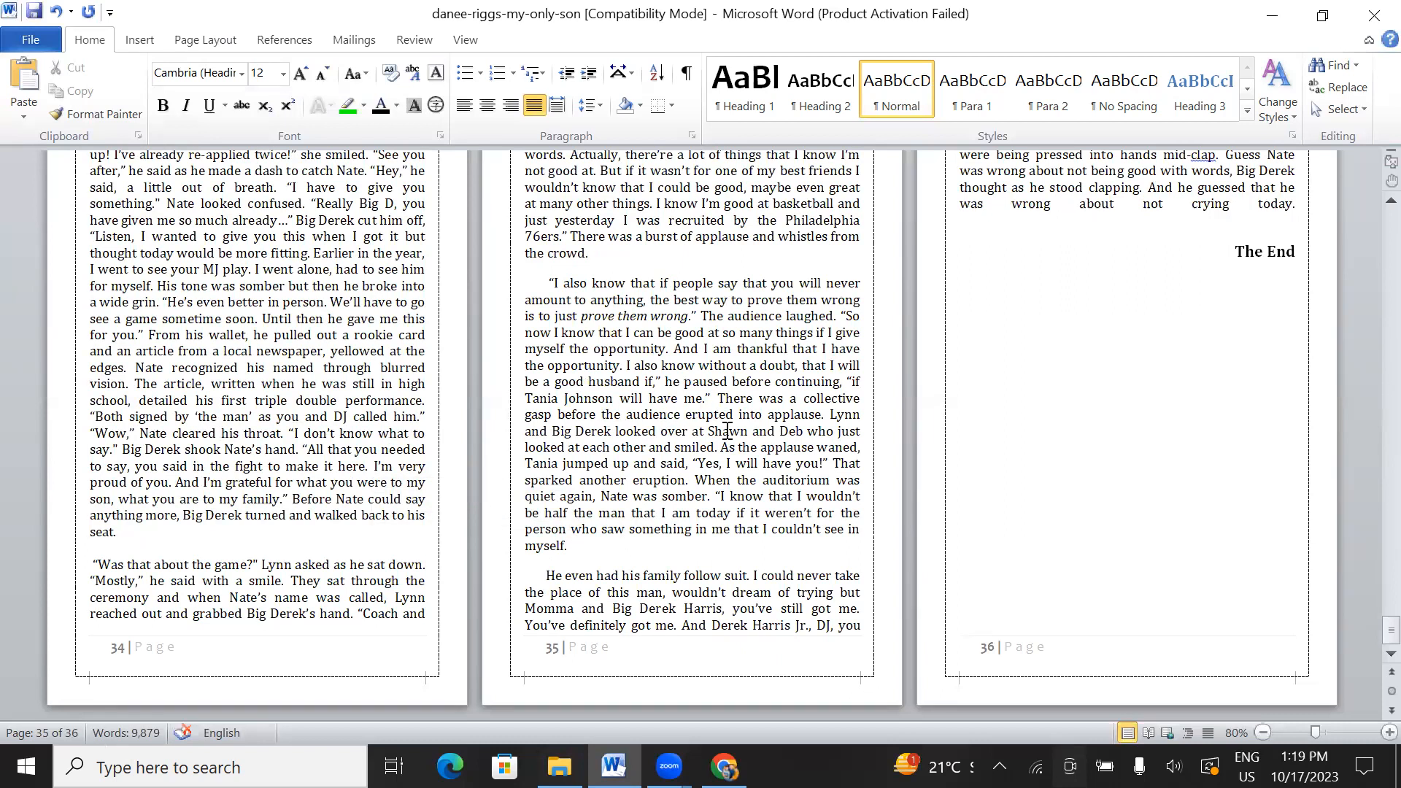
pyautogui.moveTo(827, 418); pyautogui.dragTo(830, 425)
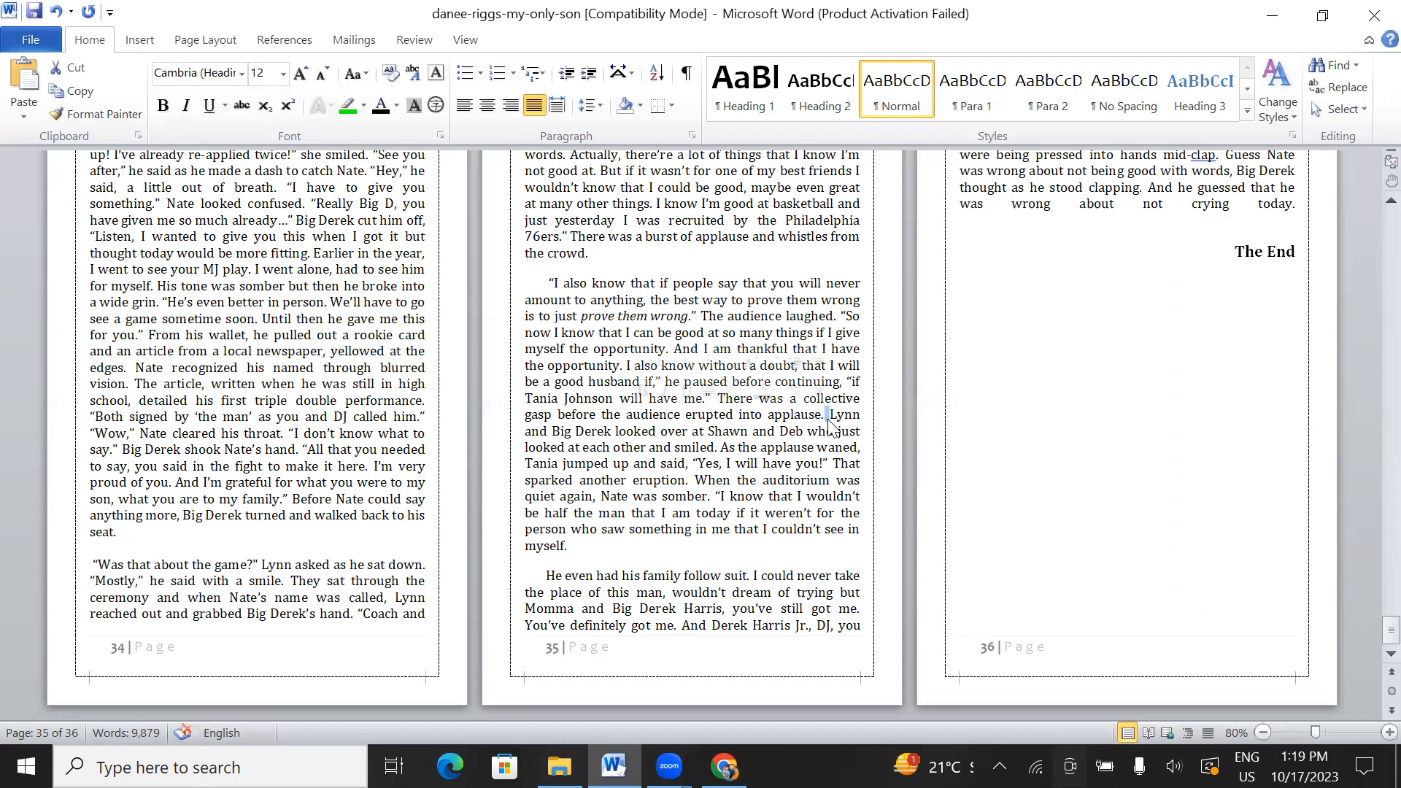
pyautogui.press('Return')
# Step: Split the long paragraph on page 34 so that a new one starts at "I went alone, had to see him for myself"
pyautogui.scroll(3, 229, 347)
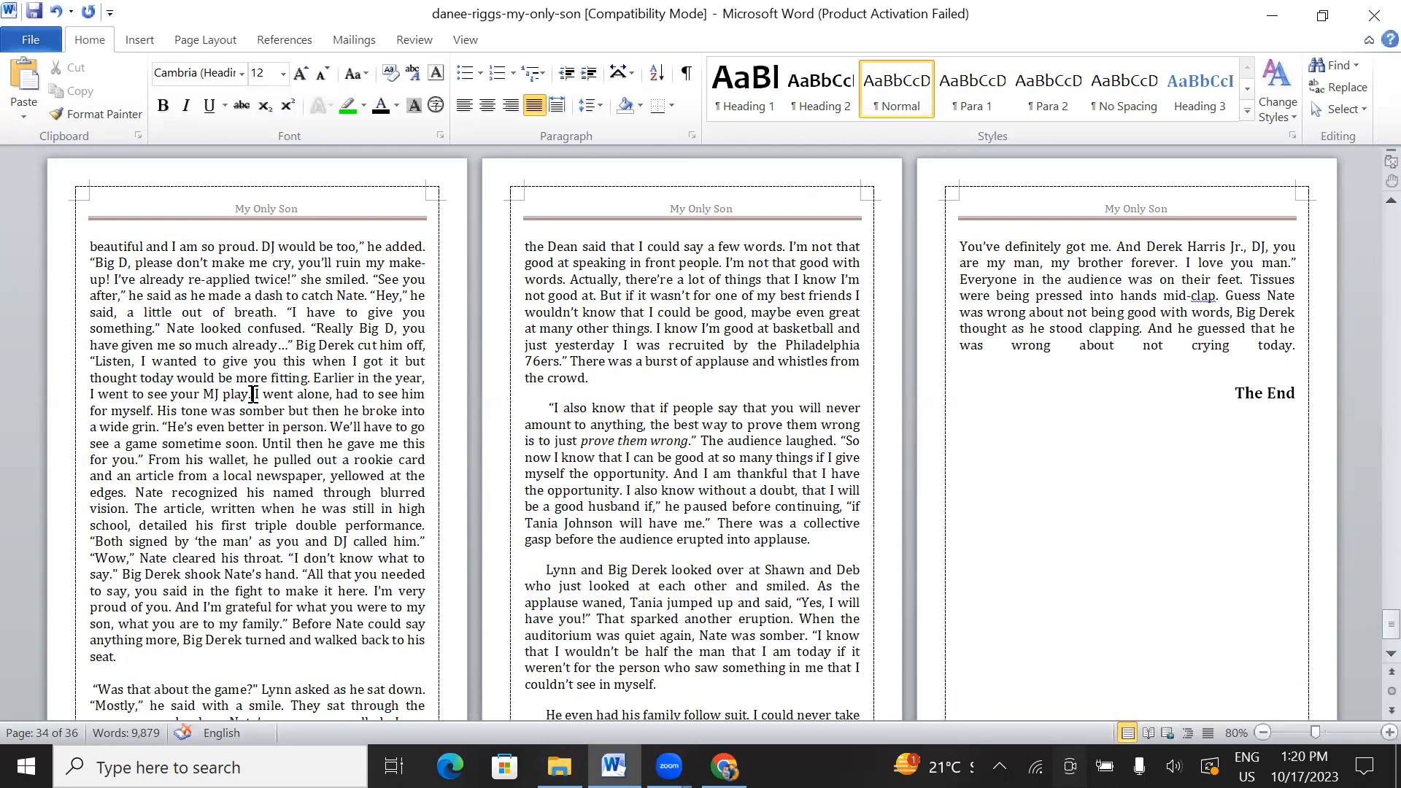
pyautogui.click(253, 394)
pyautogui.press('Return')
# Step: Go back through the manuscript to its beginning and examine the linked entries in the table of contents on page 2
pyautogui.scroll(5, 253, 394)
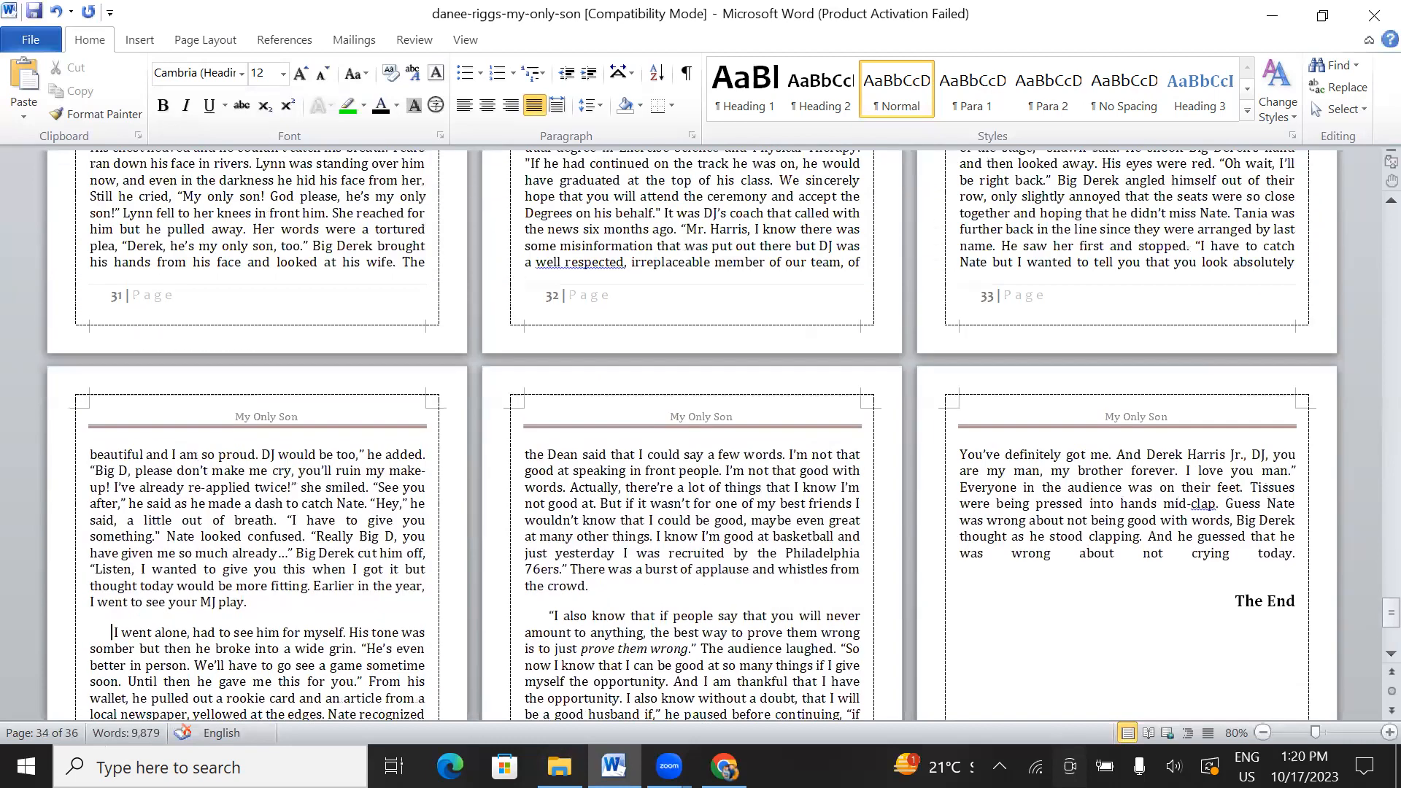
pyautogui.scroll(6, 249, 394)
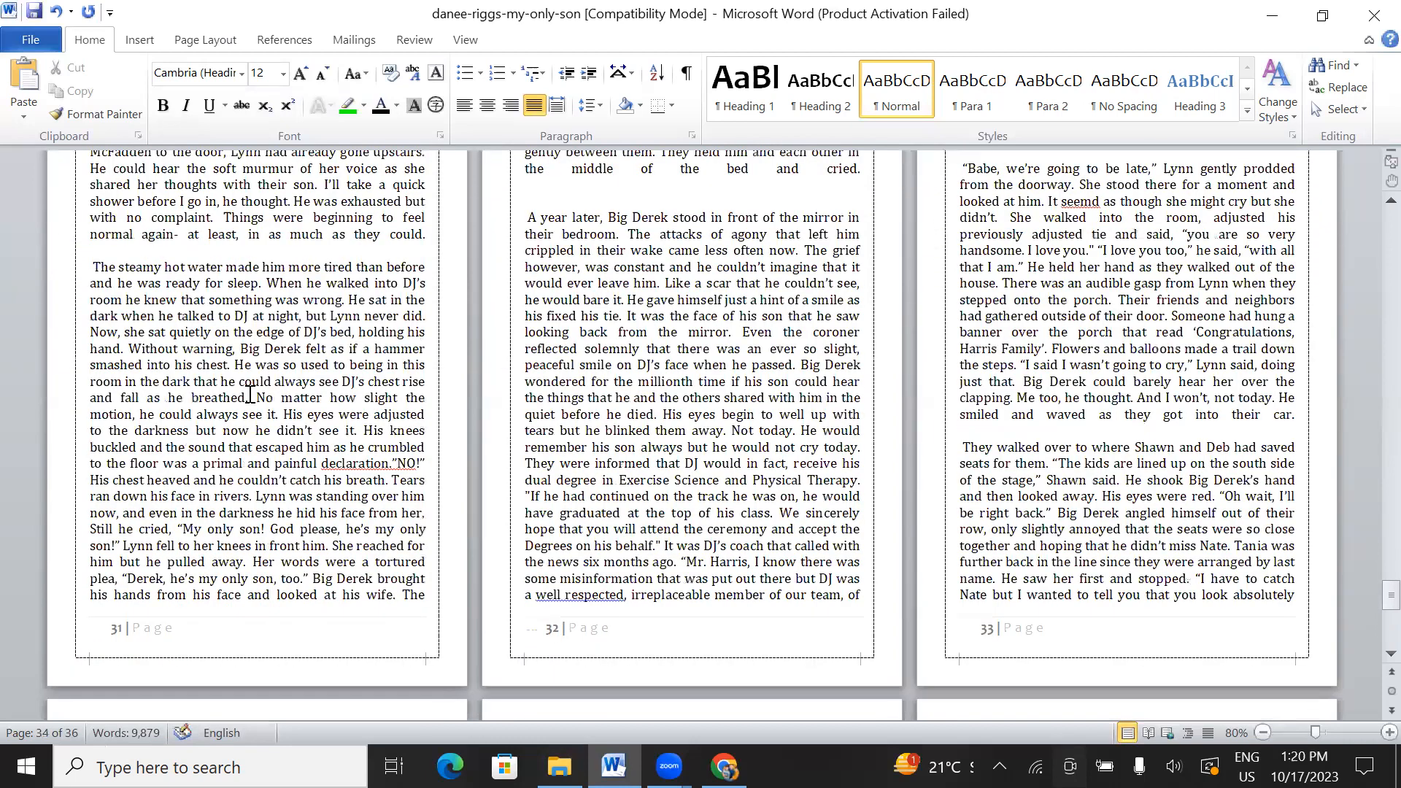
pyautogui.scroll(12, 250, 394)
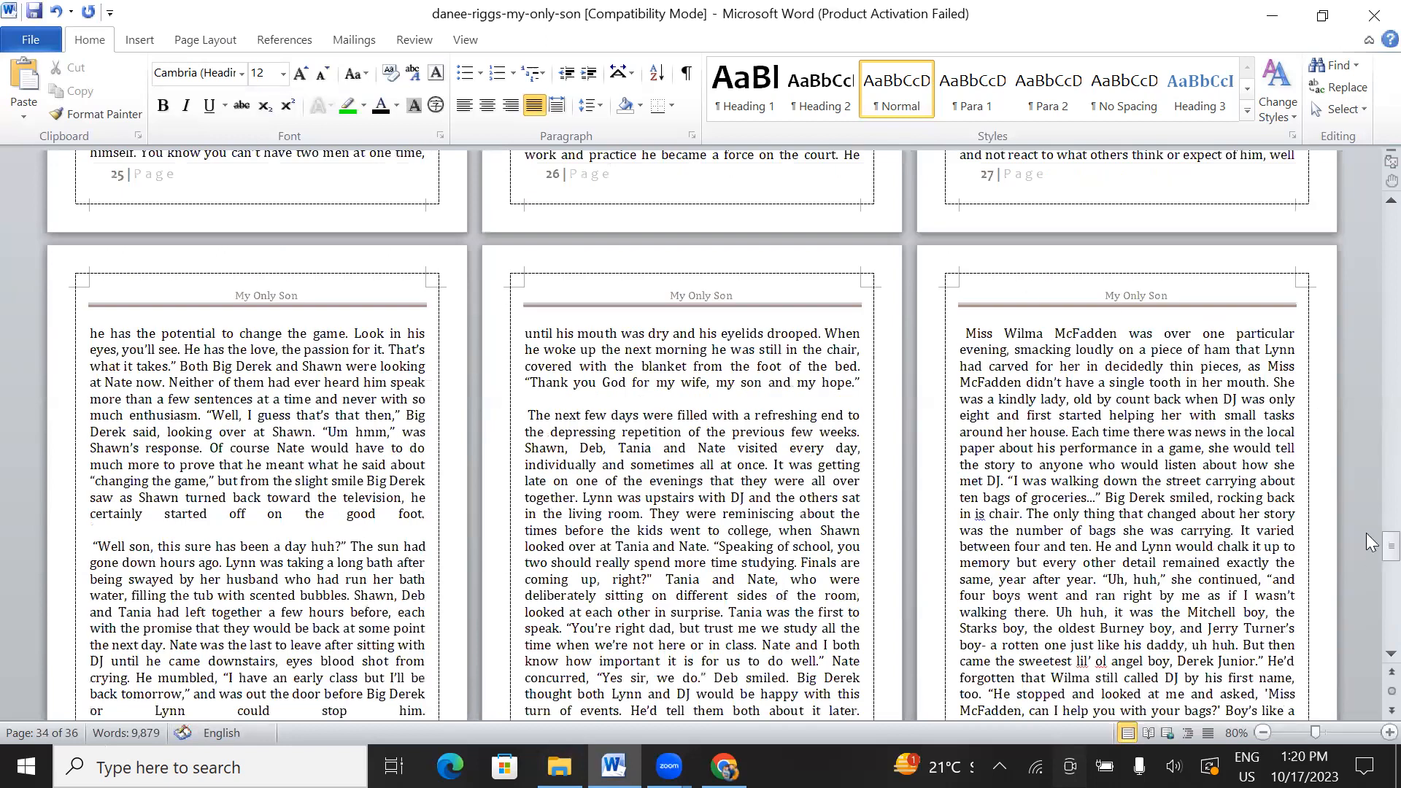
pyautogui.scroll(5, 1366, 533)
pyautogui.hotkey('ctrl', 'Home')
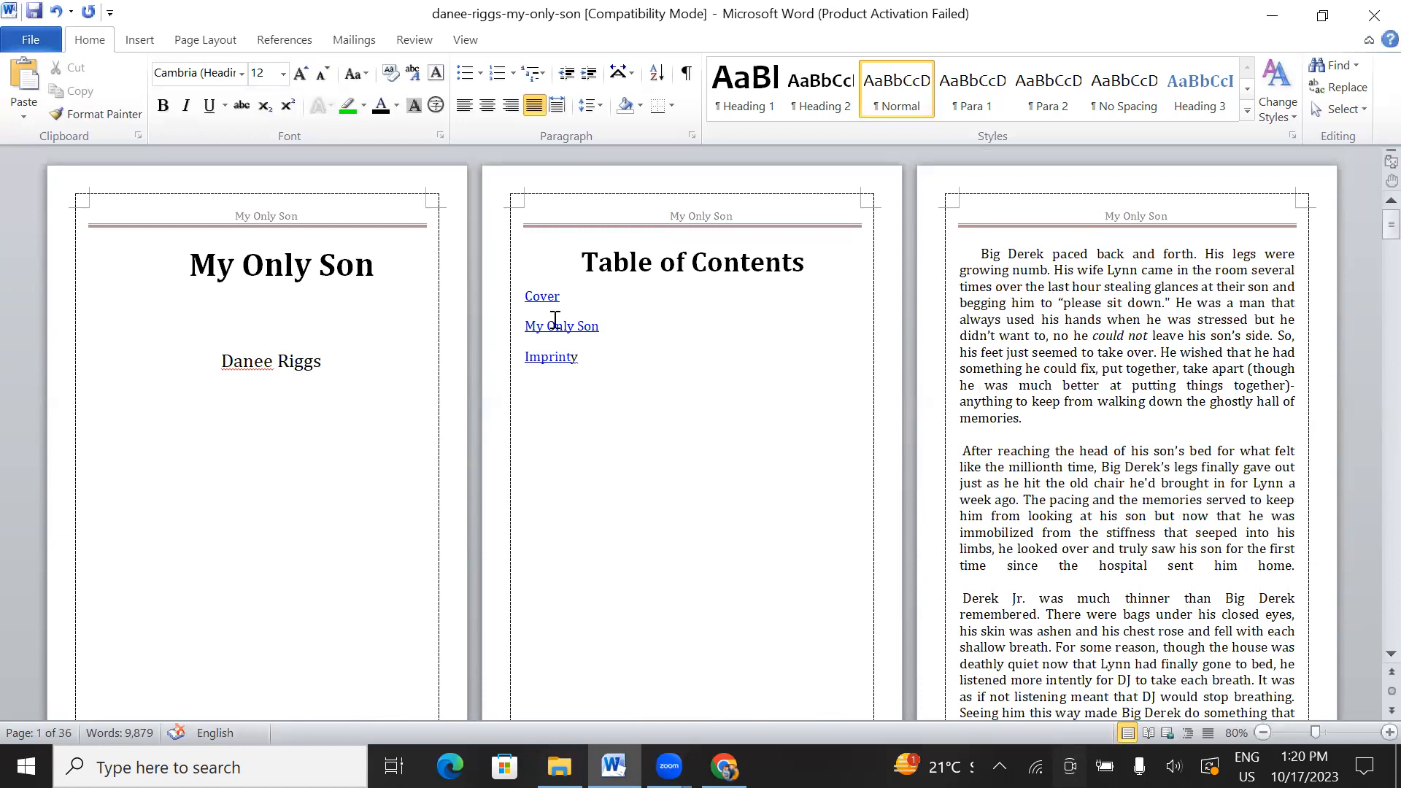
pyautogui.moveTo(524, 296); pyautogui.dragTo(585, 303)
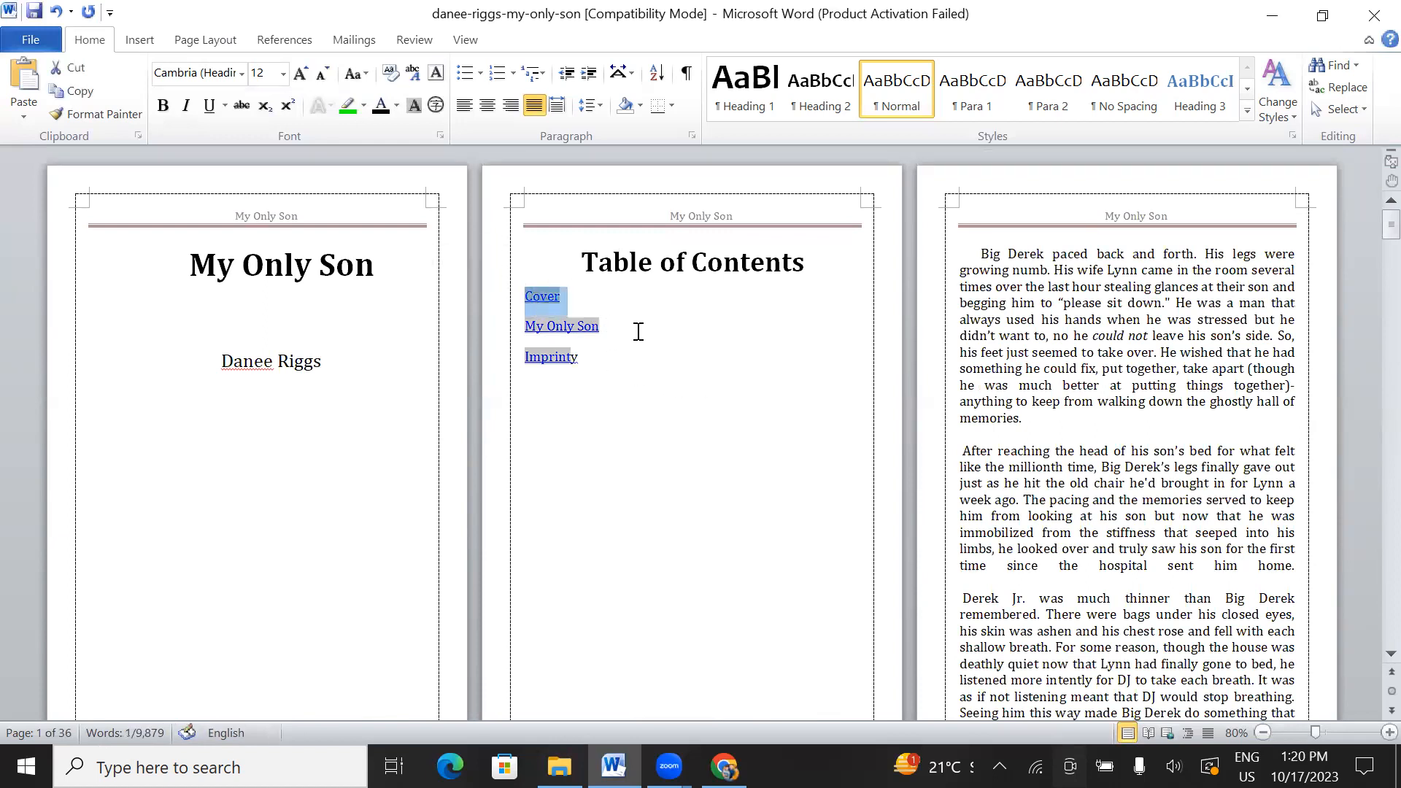
pyautogui.click(597, 332)
pyautogui.click(525, 329)
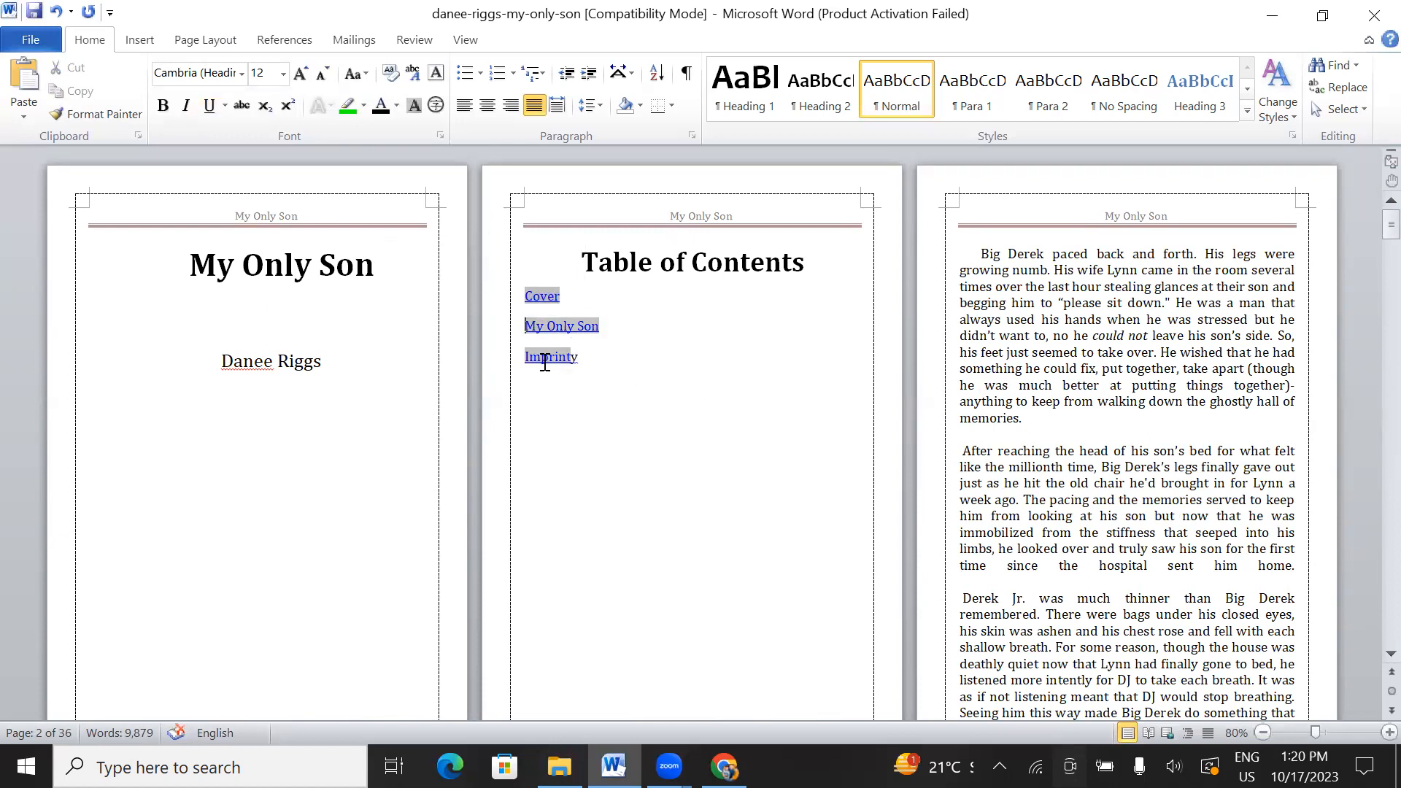
pyautogui.moveTo(578, 359); pyautogui.dragTo(524, 292)
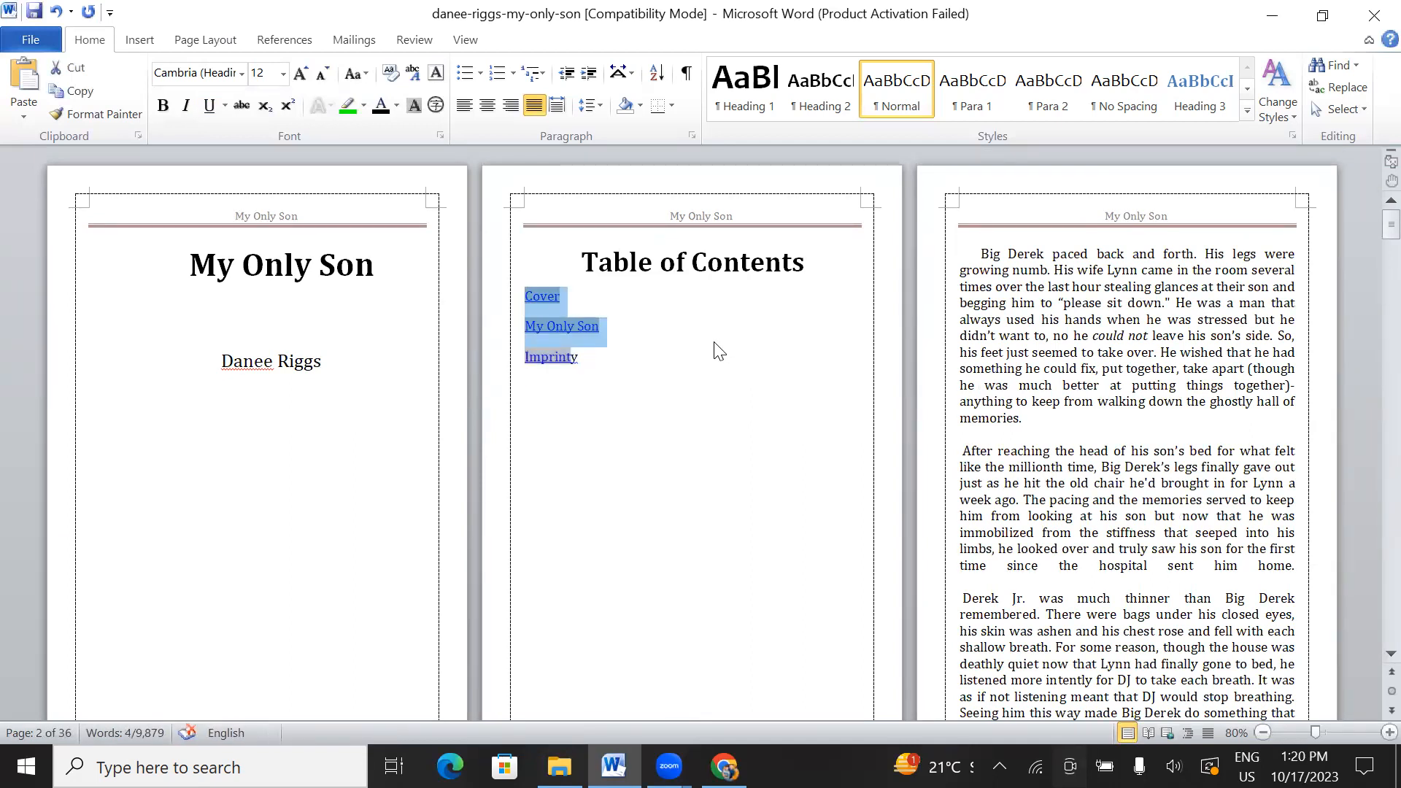
pyautogui.click(586, 363)
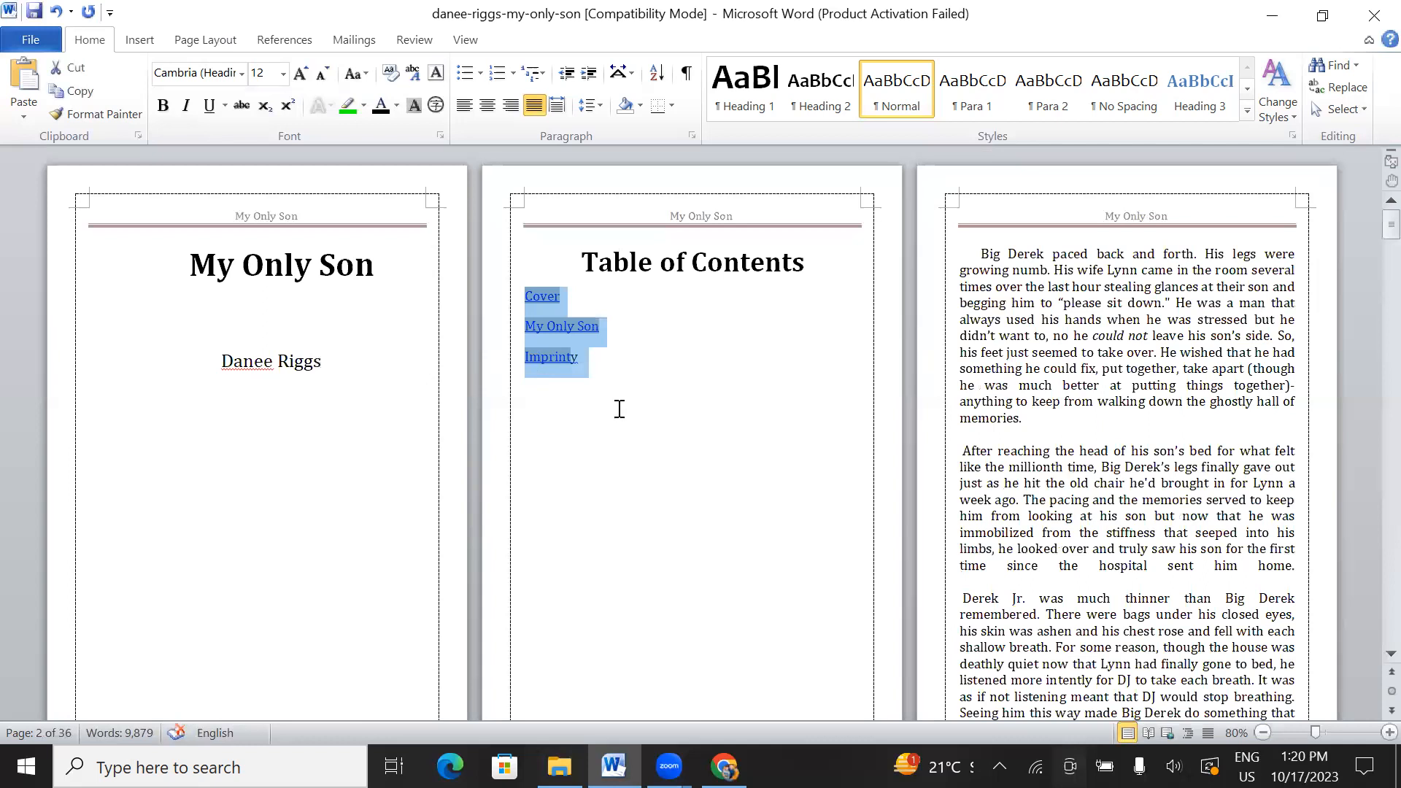
pyautogui.click(621, 407)
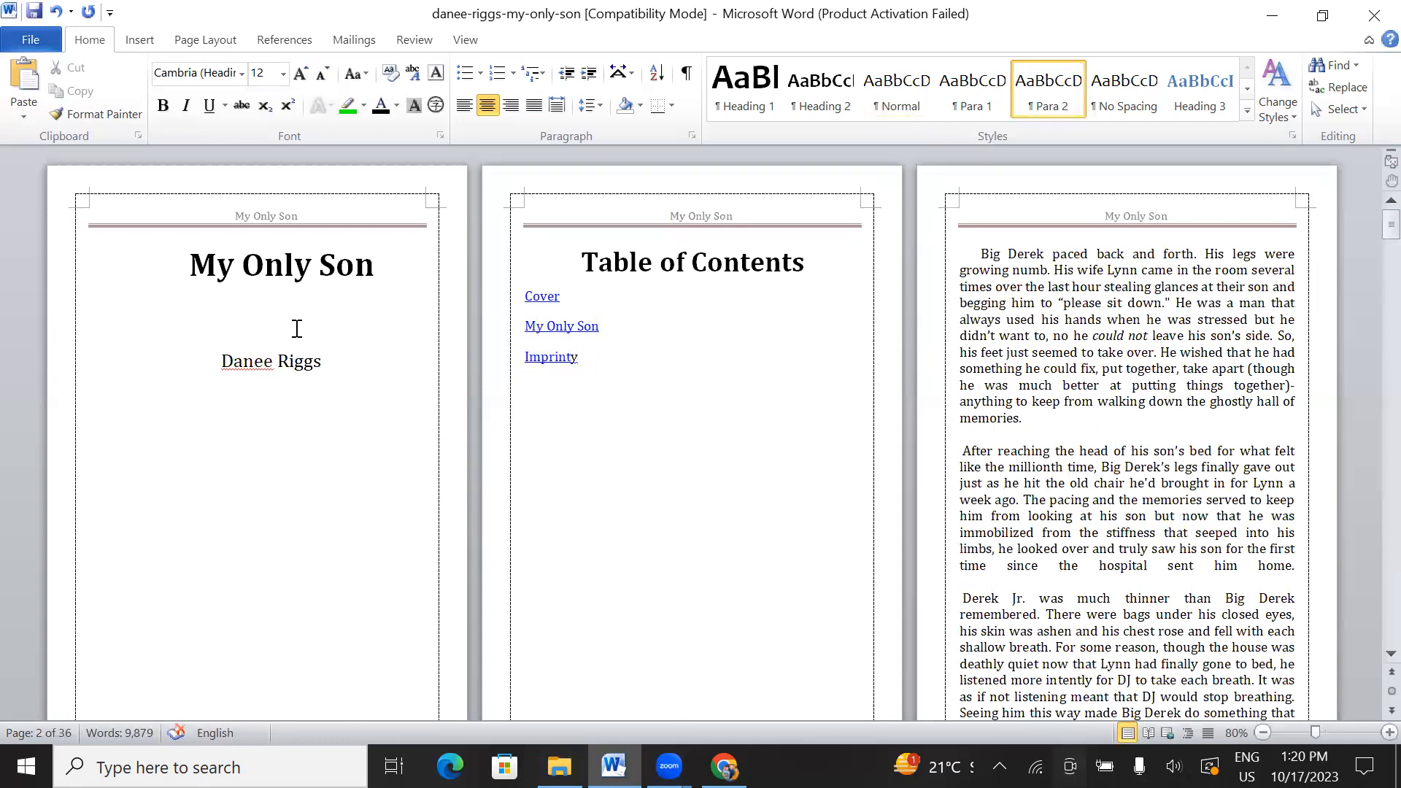
# Step: Review the formatting and paragraph breaks of pages 1 through 9, ending back at the title page
pyautogui.scroll(-10, 839, 461)
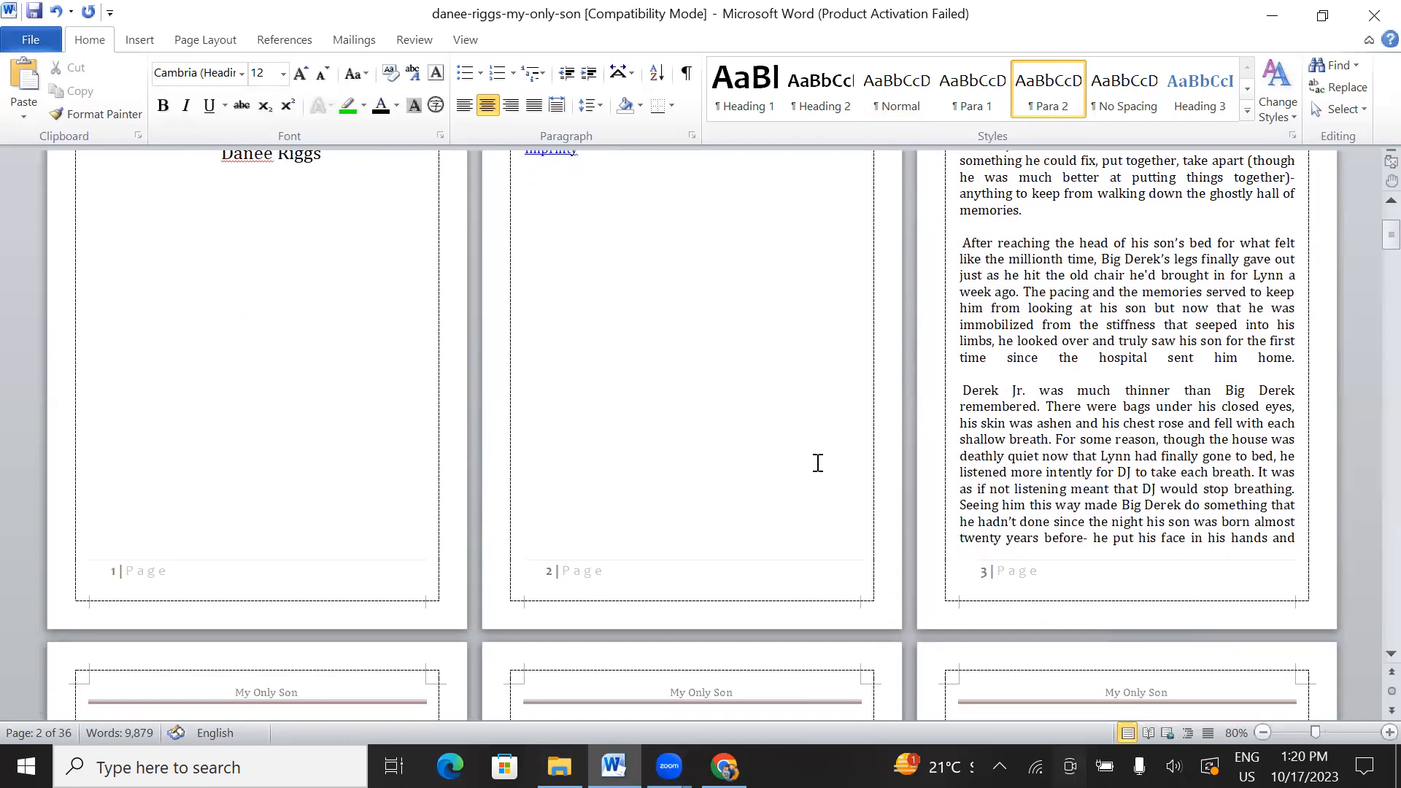
pyautogui.scroll(-6, 443, 524)
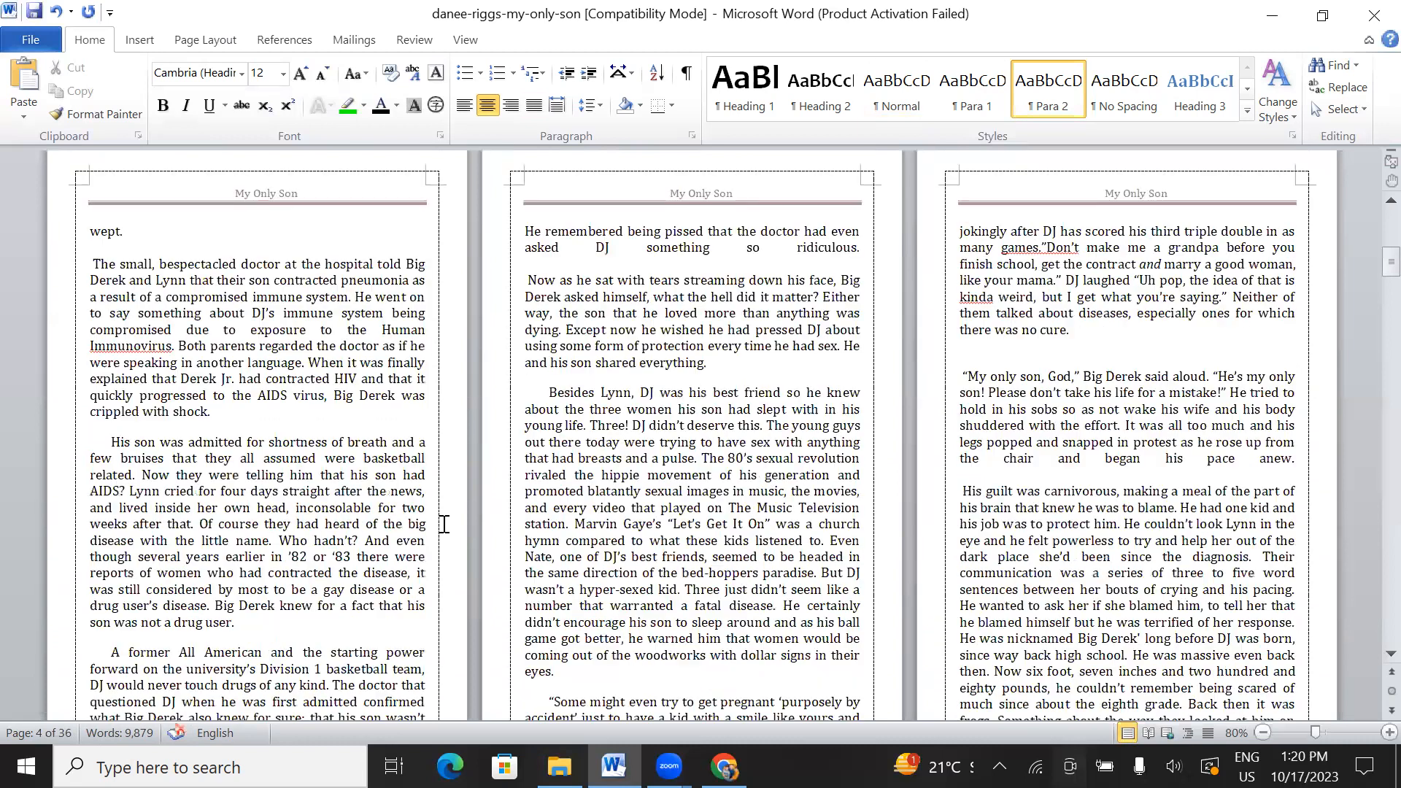
pyautogui.scroll(-7, 647, 428)
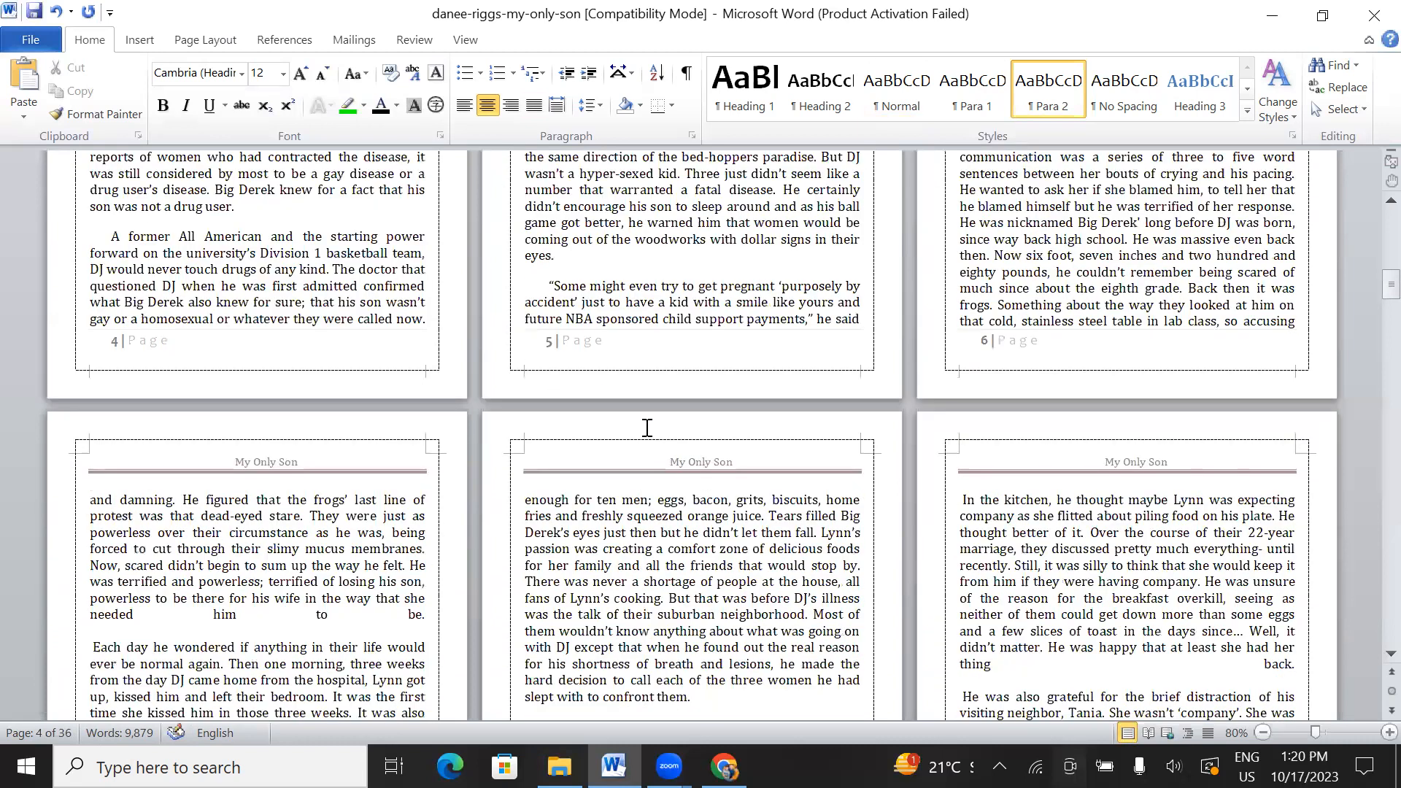
pyautogui.scroll(-1, 615, 241)
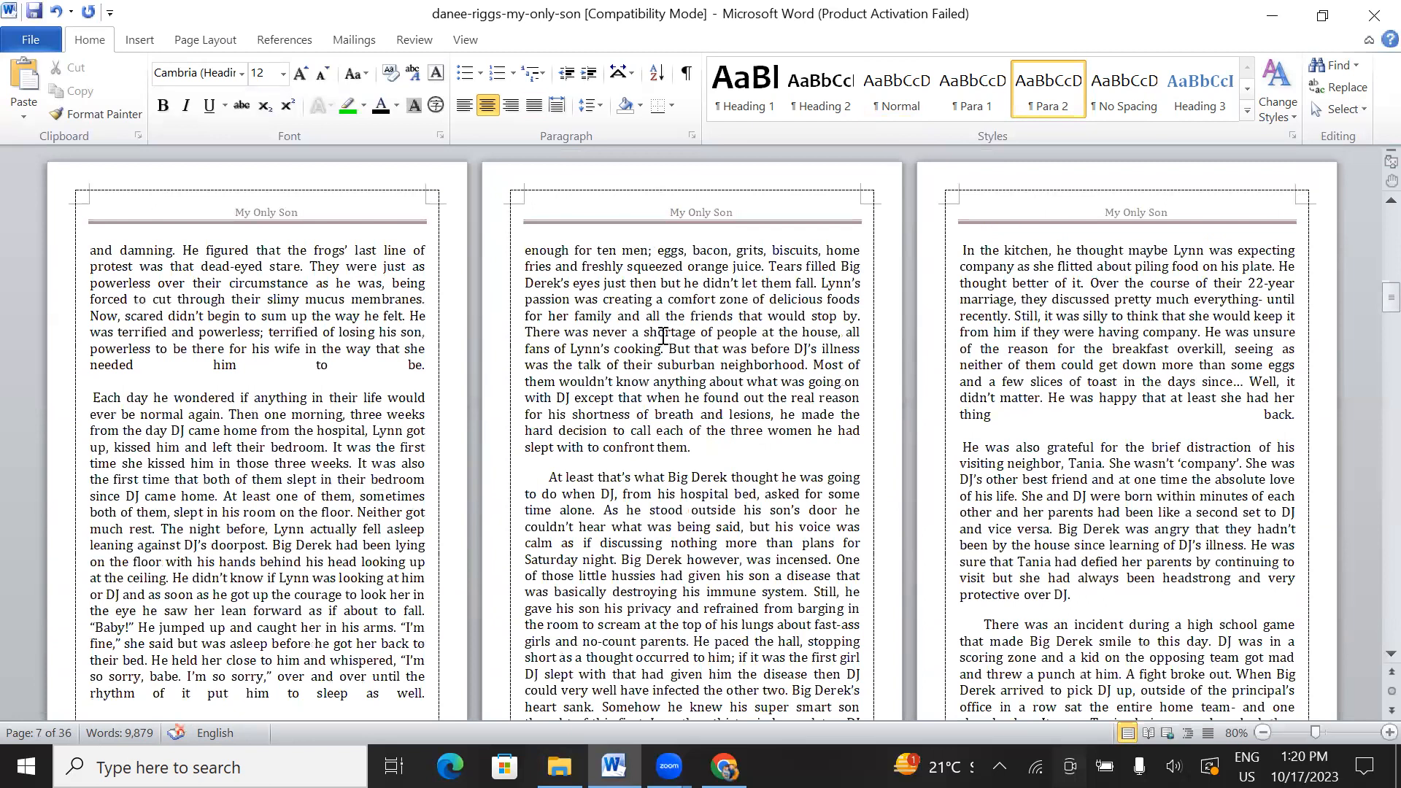
pyautogui.scroll(12, 662, 335)
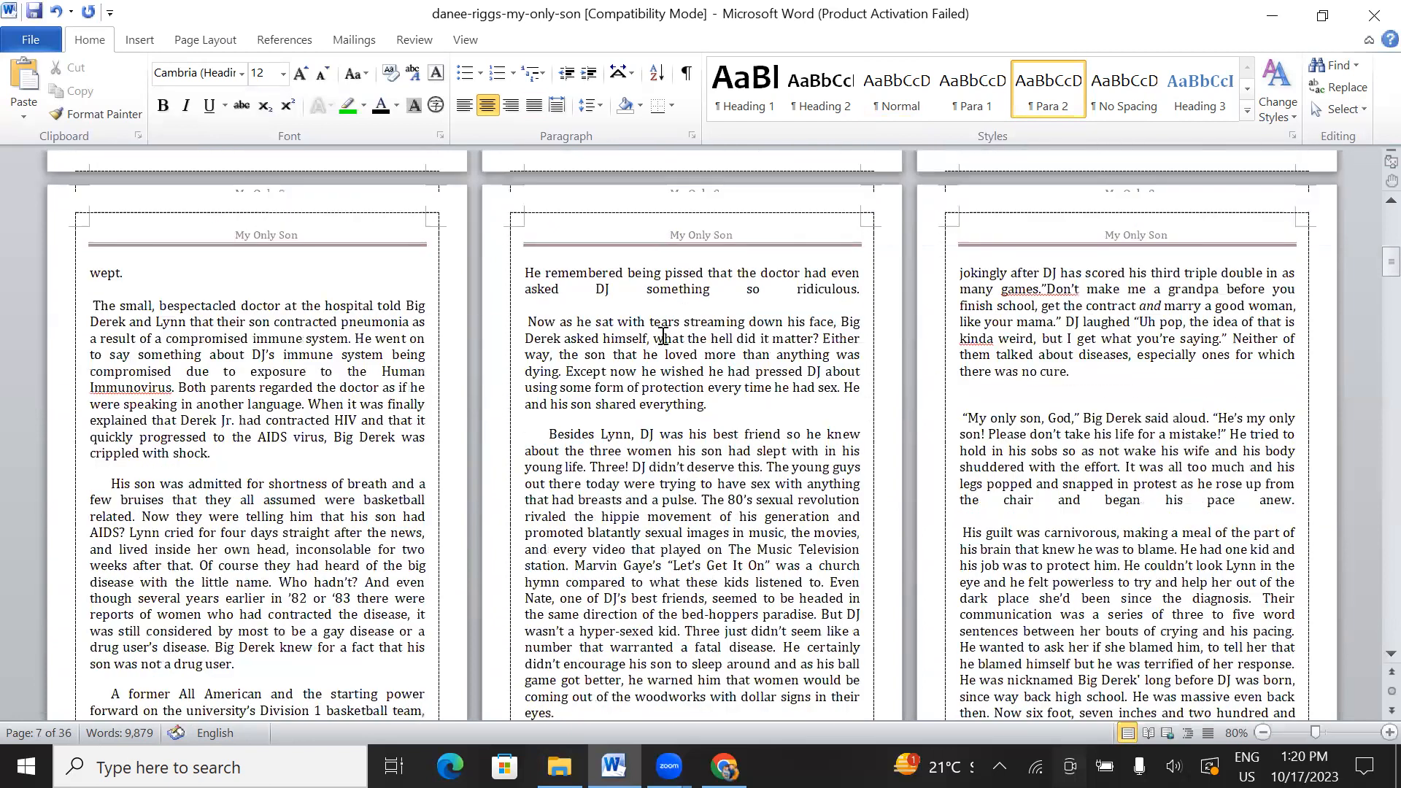
pyautogui.scroll(12, 458, 404)
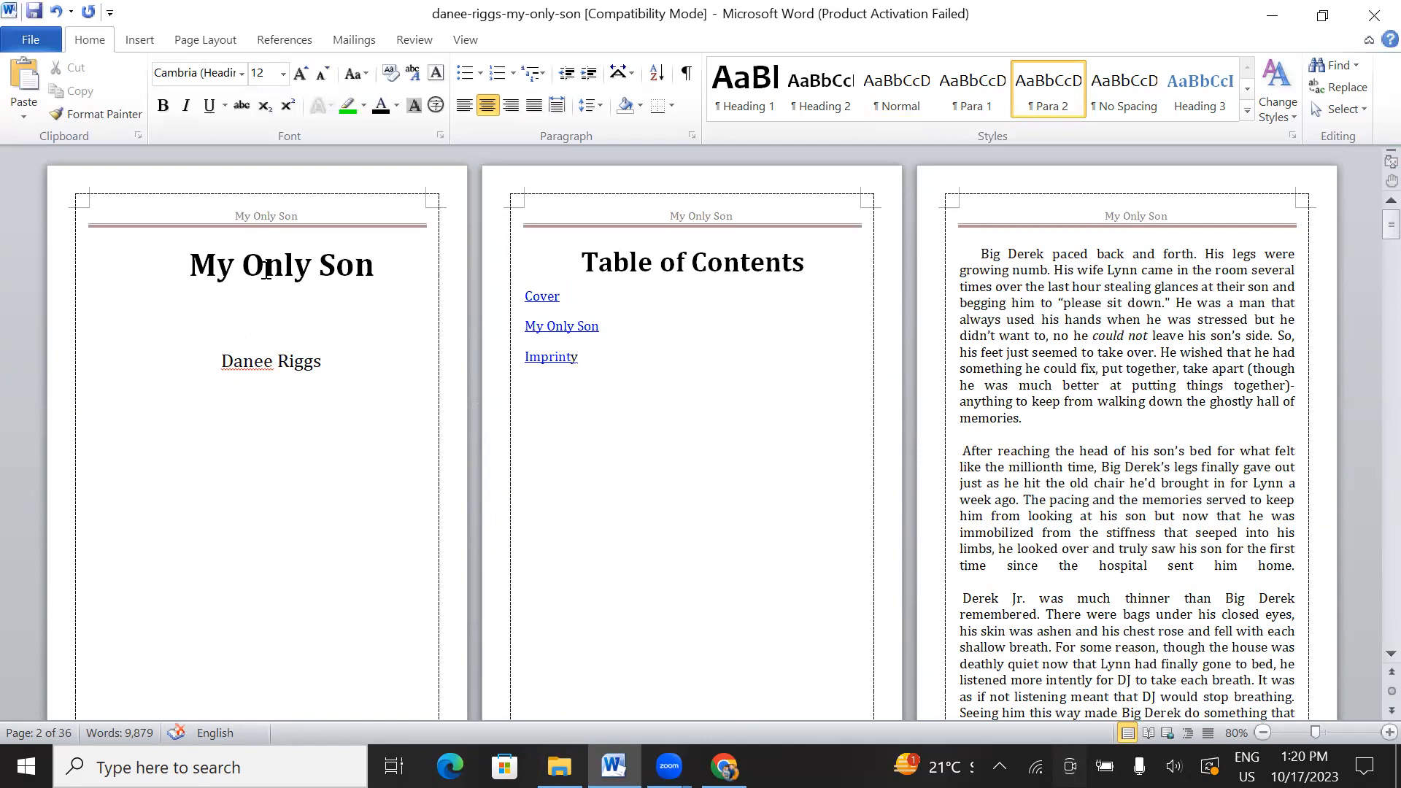
# Step: Insert the Business Arrange picture from the 1 HIGHI BOOK folder on drive D: after the table of contents
pyautogui.click(143, 41)
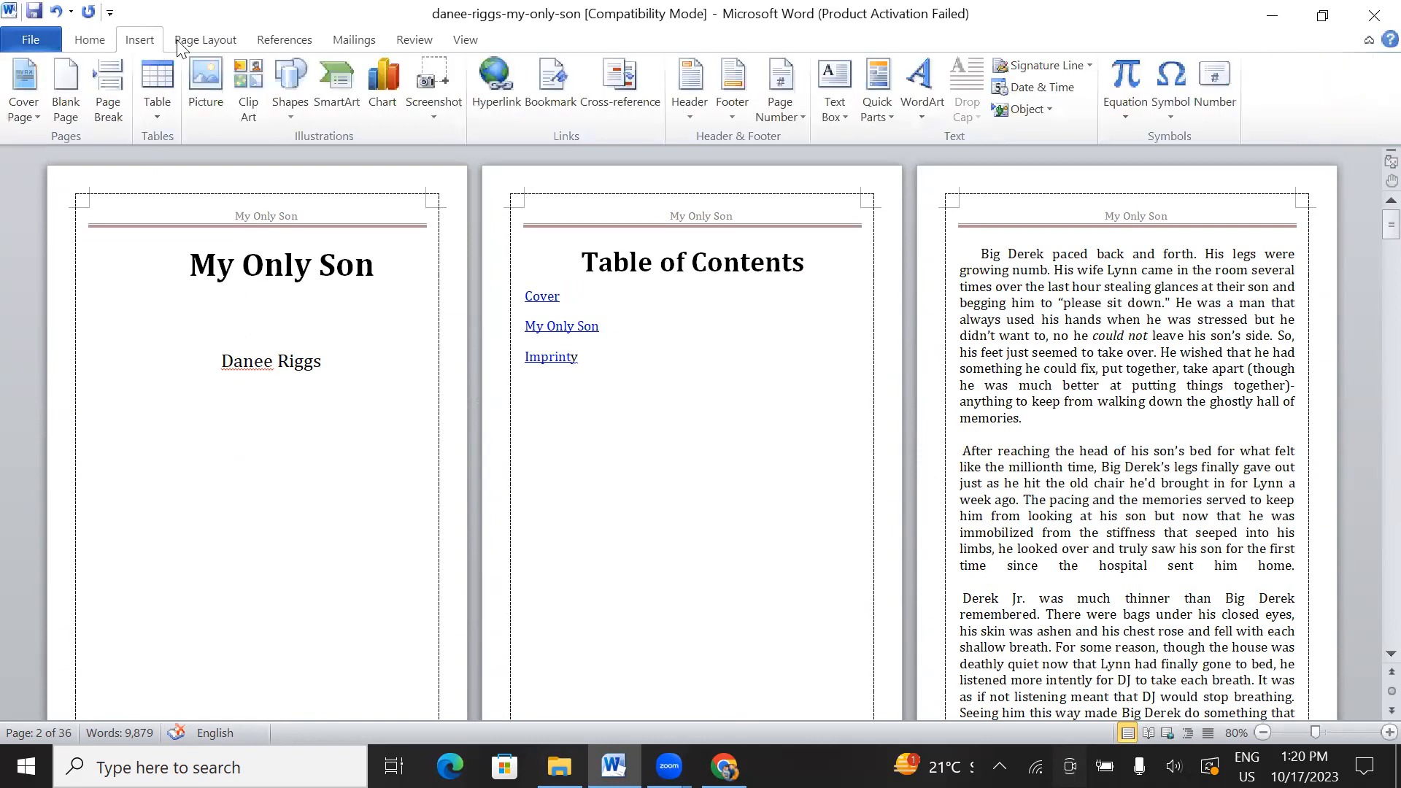
pyautogui.click(201, 80)
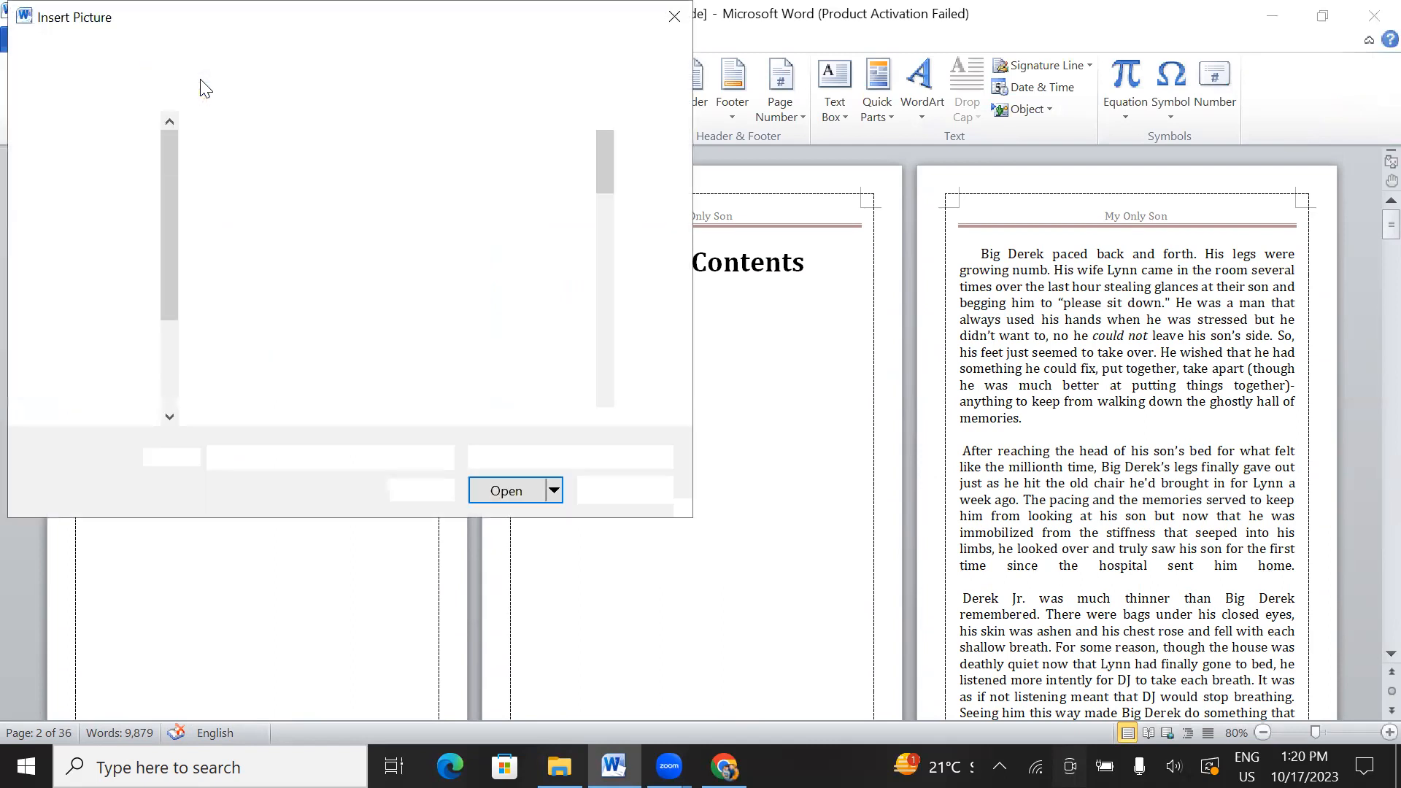
pyautogui.scroll(-5, 338, 262)
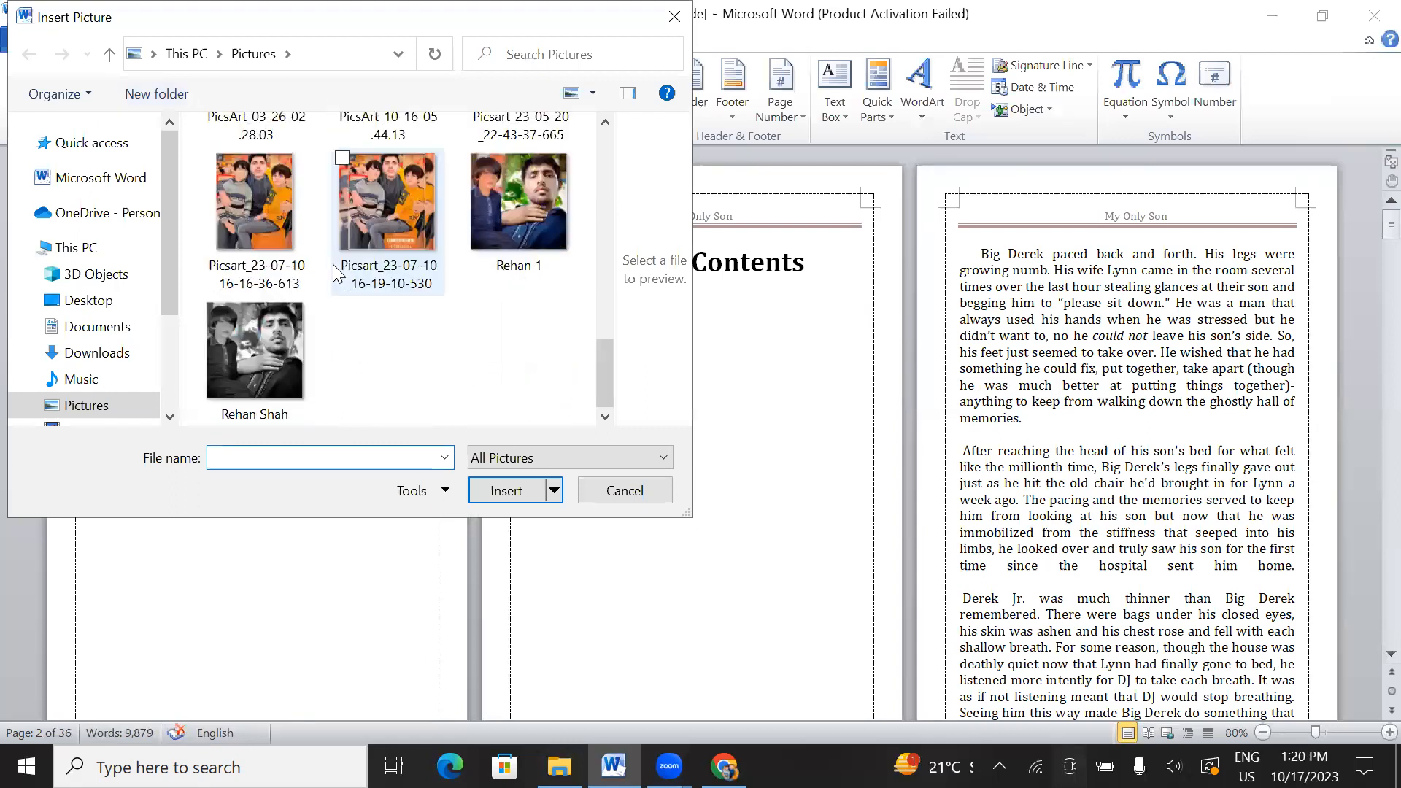
pyautogui.click(85, 254)
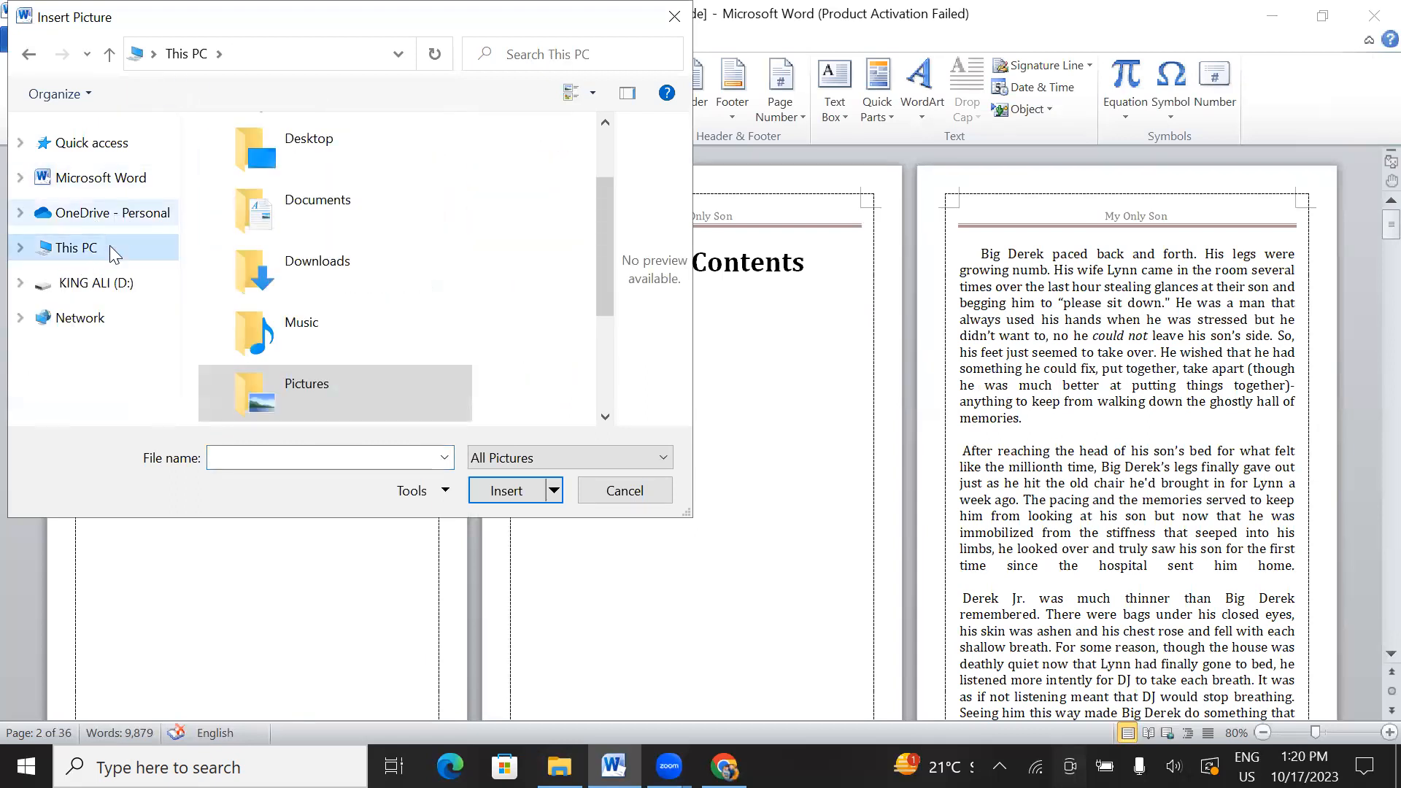
pyautogui.click(105, 283)
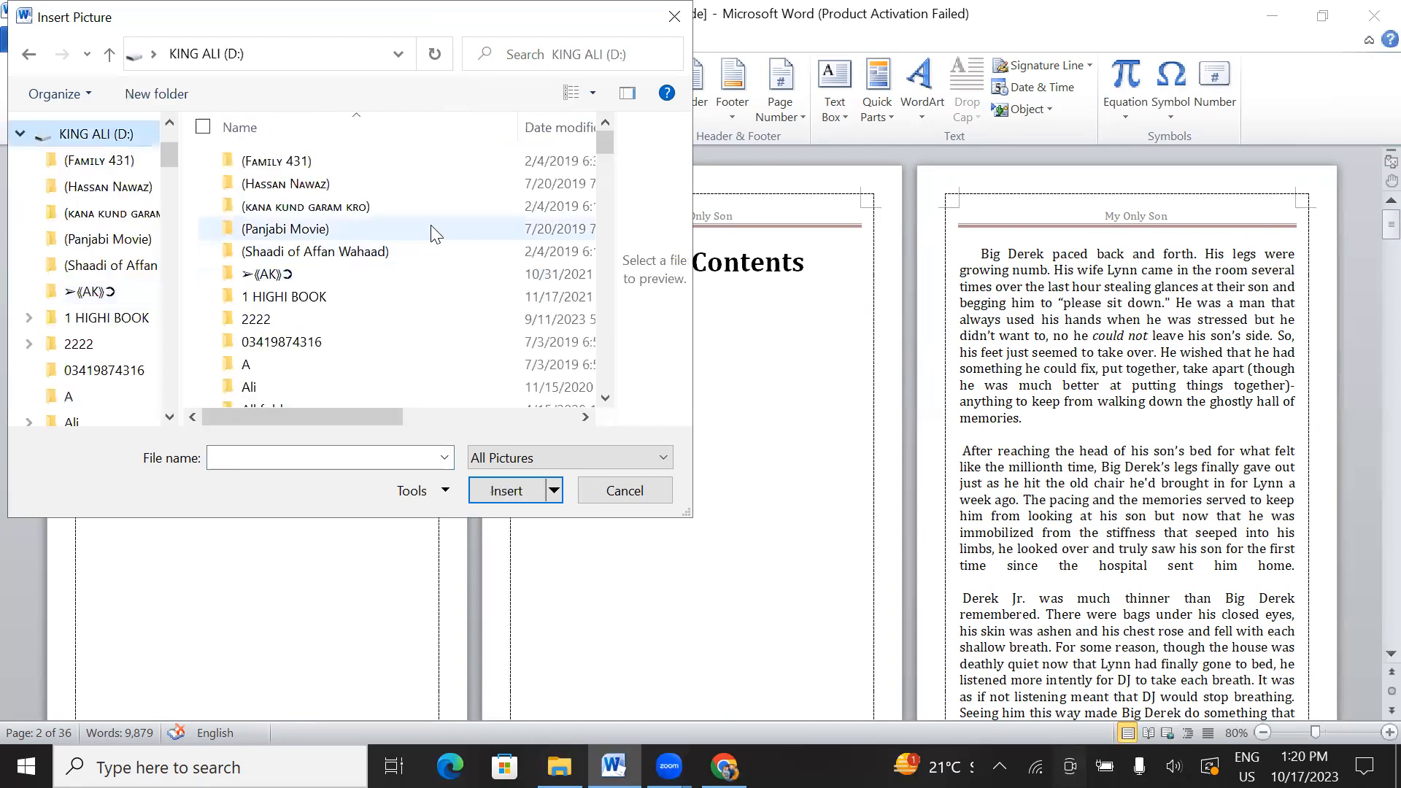
pyautogui.scroll(-2, 319, 310)
pyautogui.scroll(2, 319, 306)
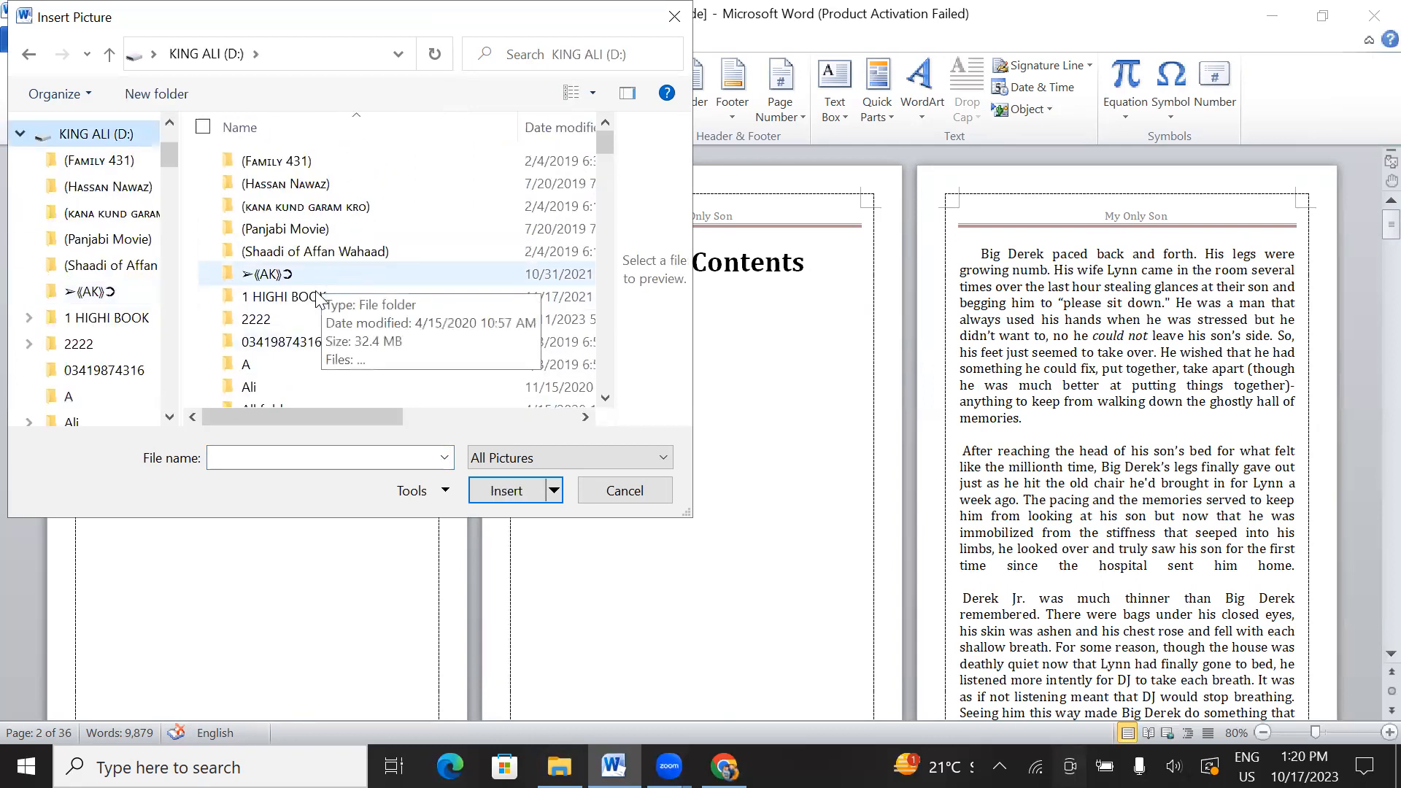
pyautogui.doubleClick(314, 297)
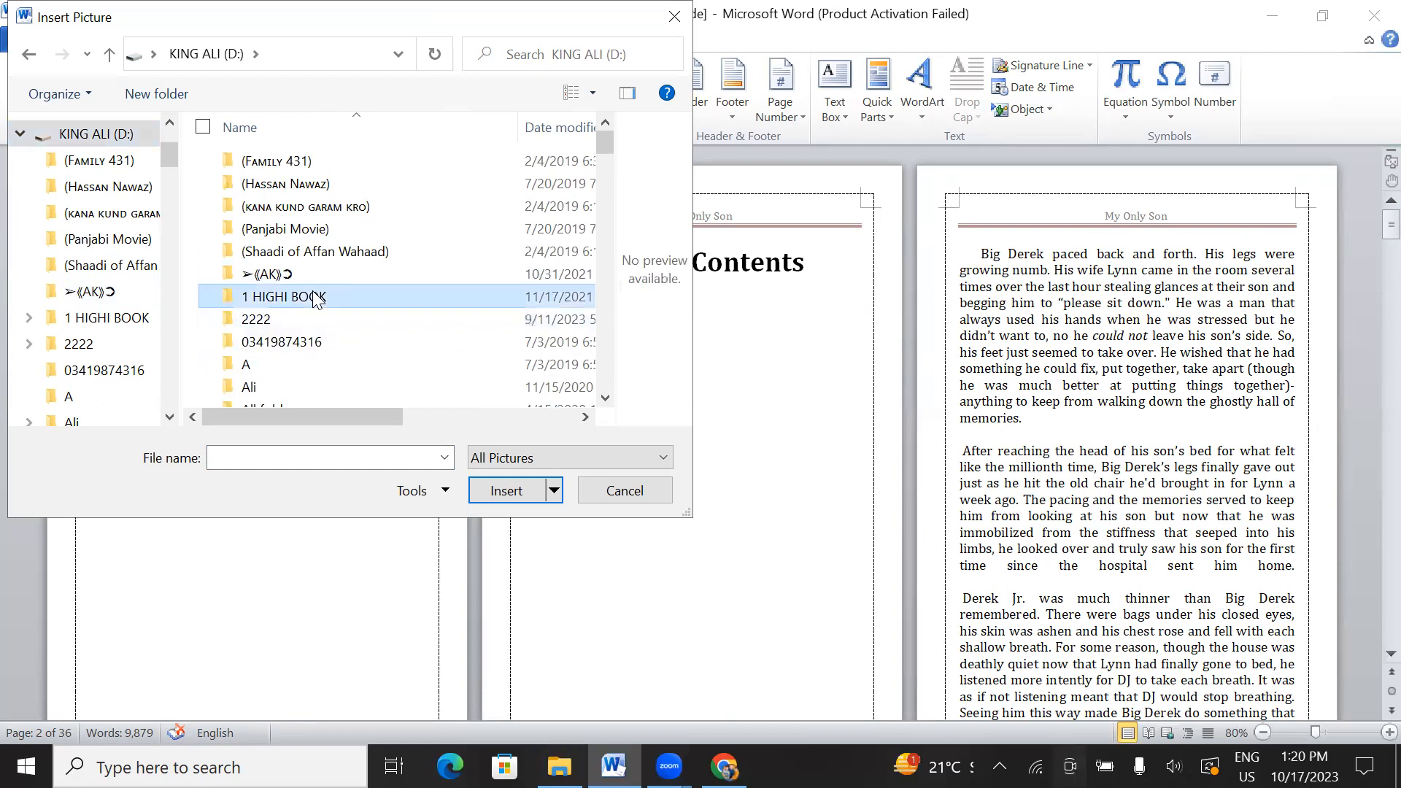
pyautogui.doubleClick(291, 161)
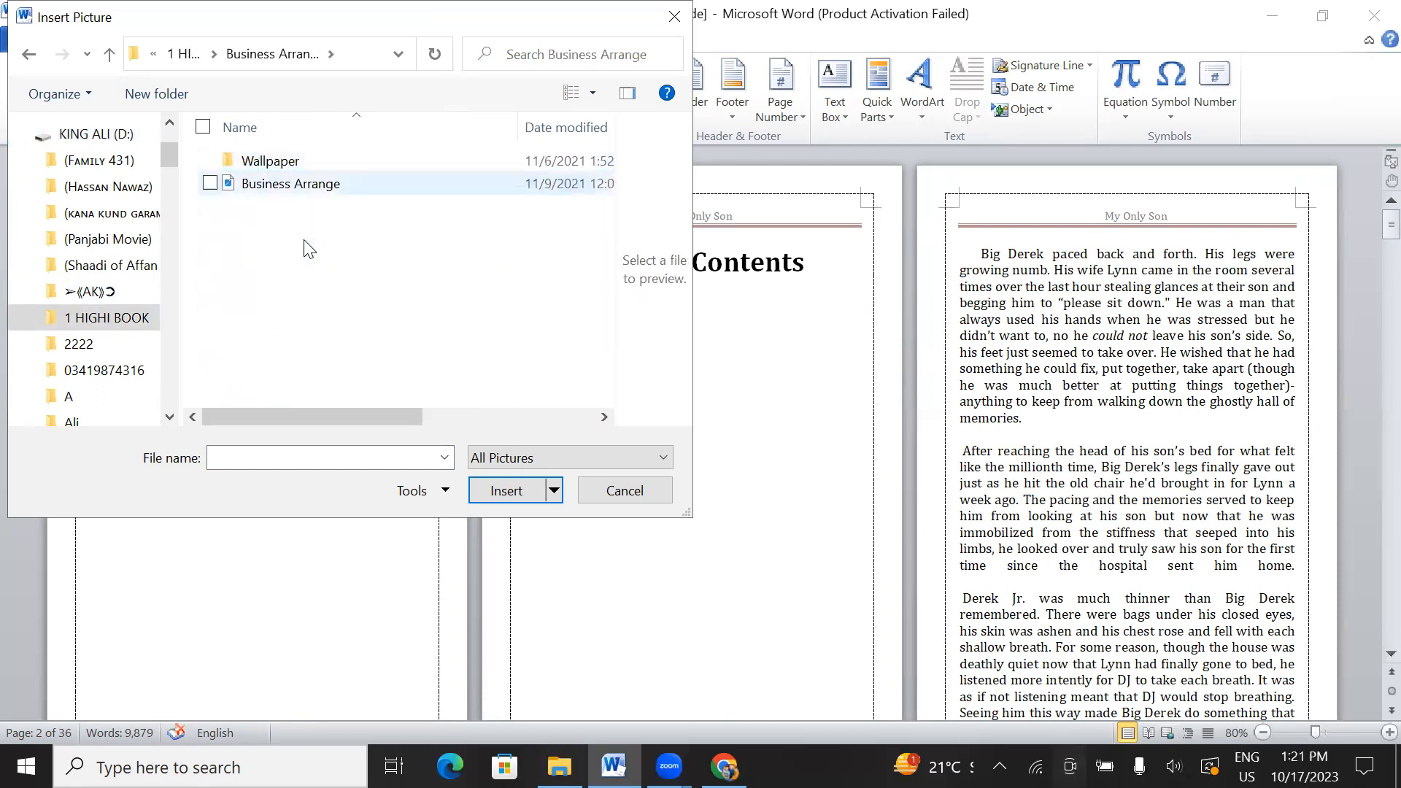
pyautogui.click(303, 185)
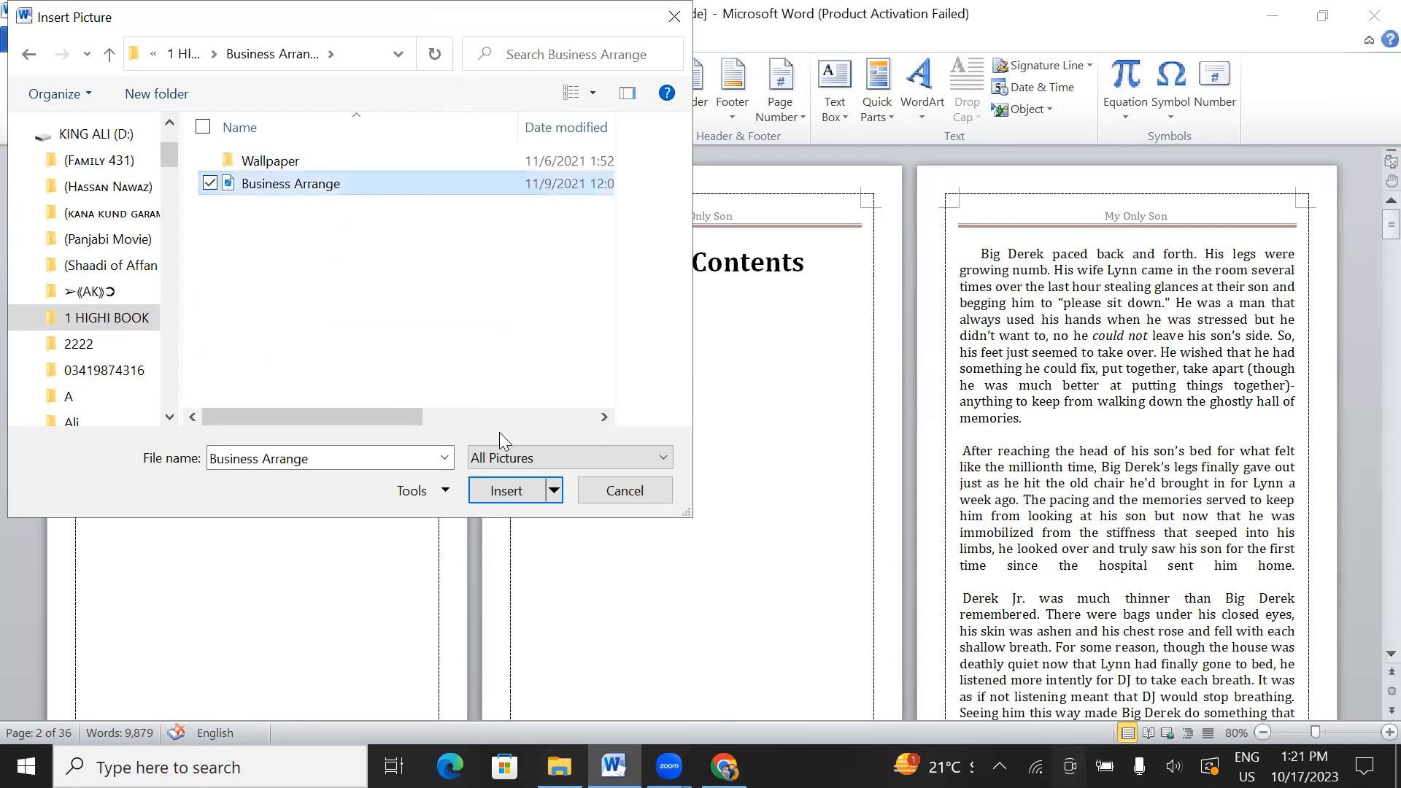
pyautogui.click(504, 489)
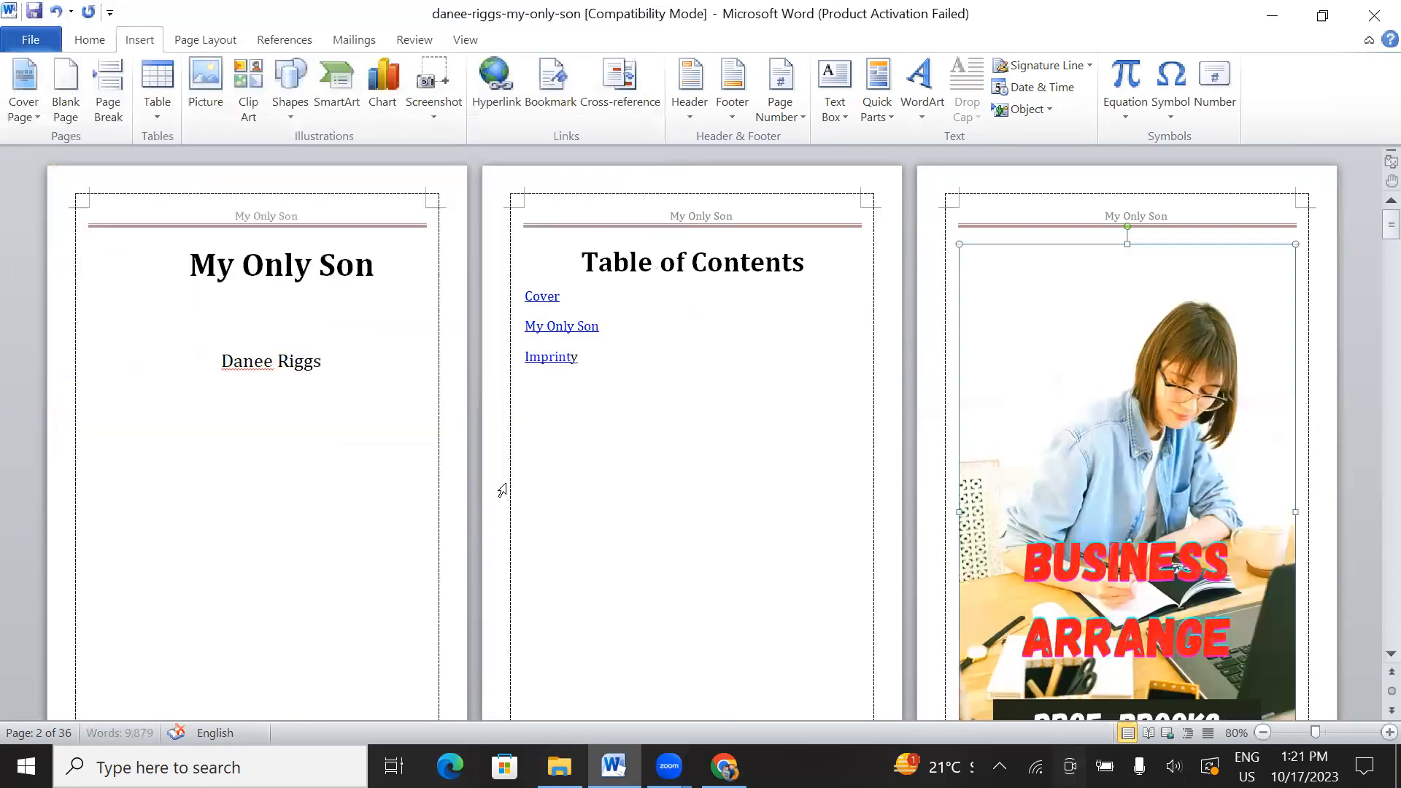
# Step: Try to move the inserted Business Arrange picture from page 3 onto the preceding pages
pyautogui.scroll(-4, 925, 408)
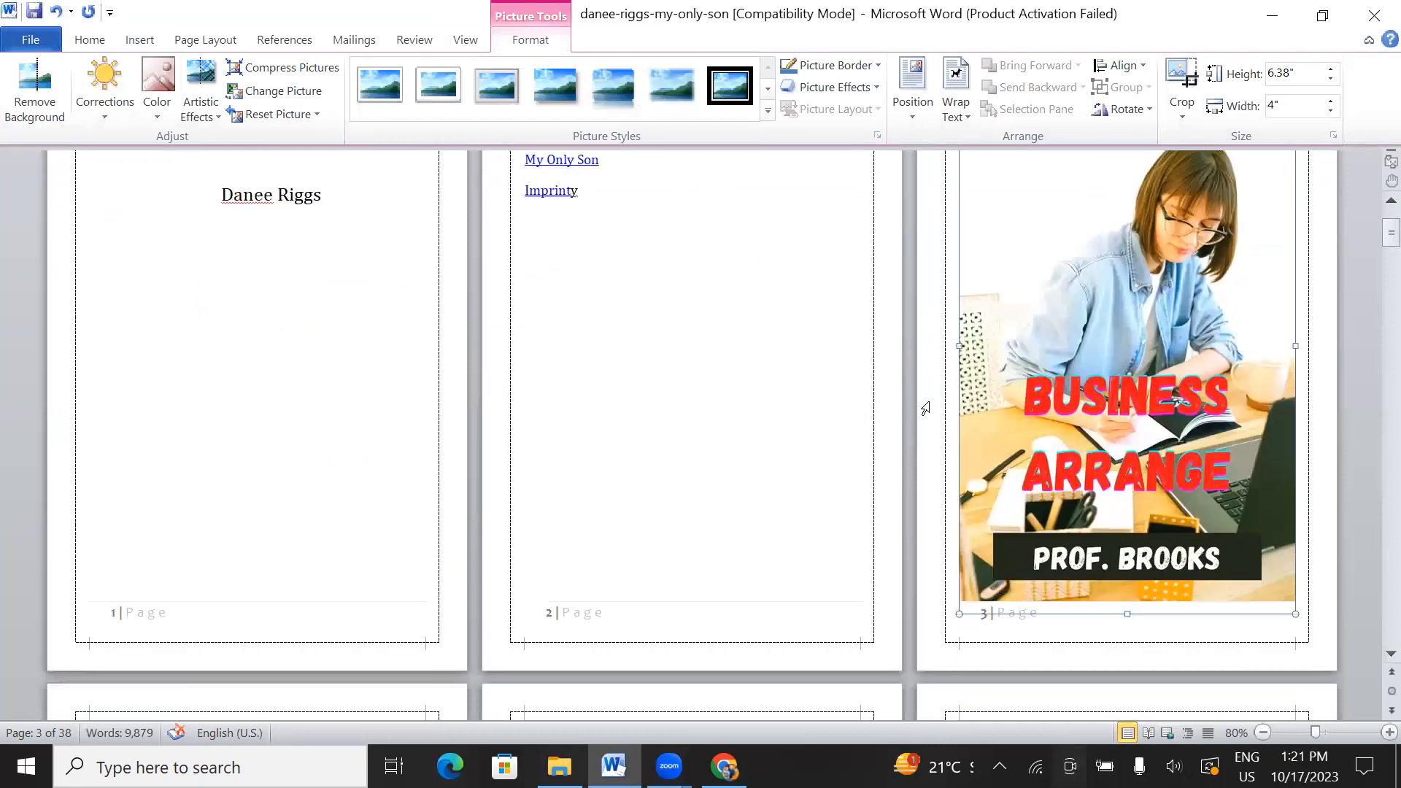
pyautogui.scroll(2, 927, 410)
pyautogui.moveTo(1166, 417); pyautogui.dragTo(876, 414)
pyautogui.moveTo(1065, 405); pyautogui.dragTo(455, 367)
pyautogui.scroll(2, 744, 395)
pyautogui.scroll(-7, 1021, 376)
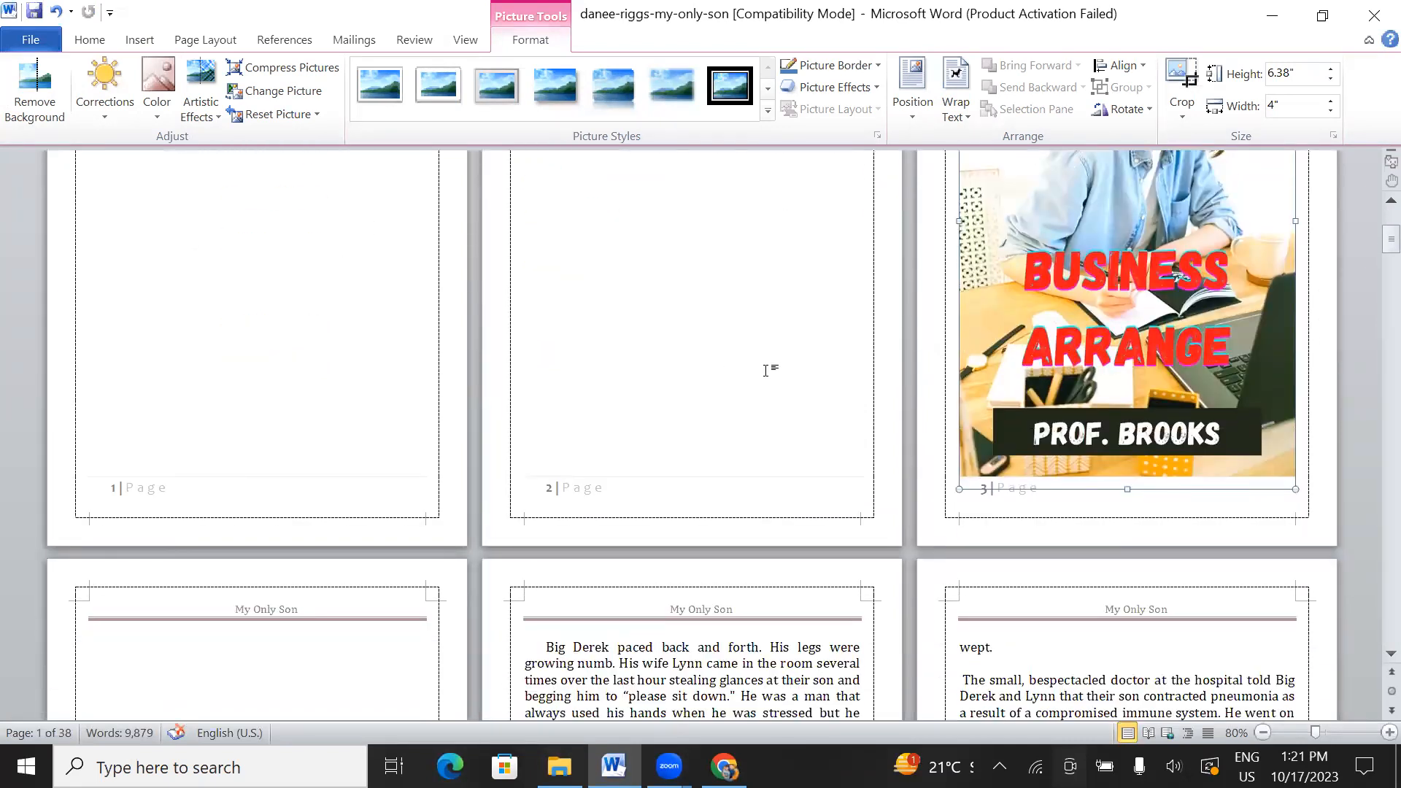
pyautogui.scroll(7, 729, 380)
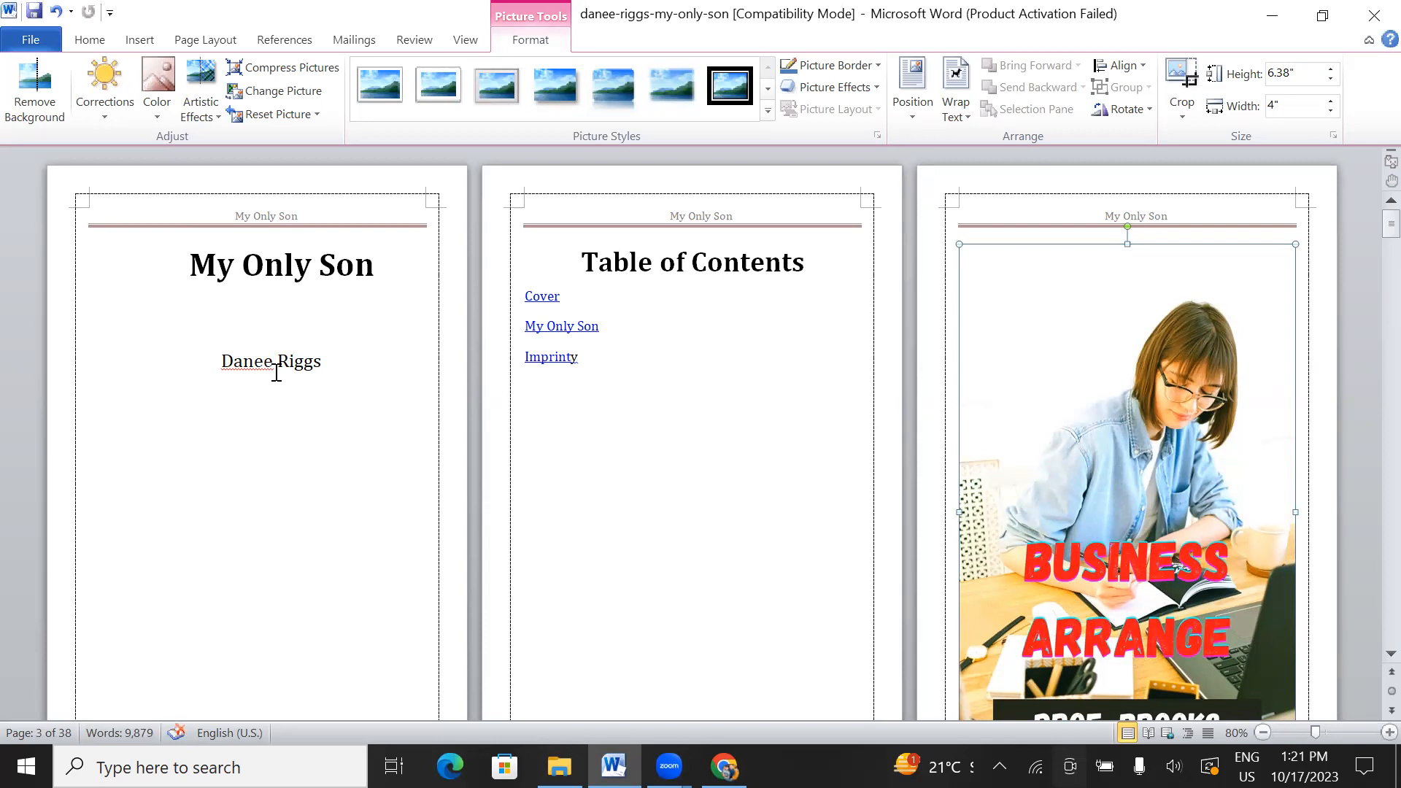
# Step: Deselect the Business Arrange picture, check it on page 3, and undo its insertion
pyautogui.click(755, 375)
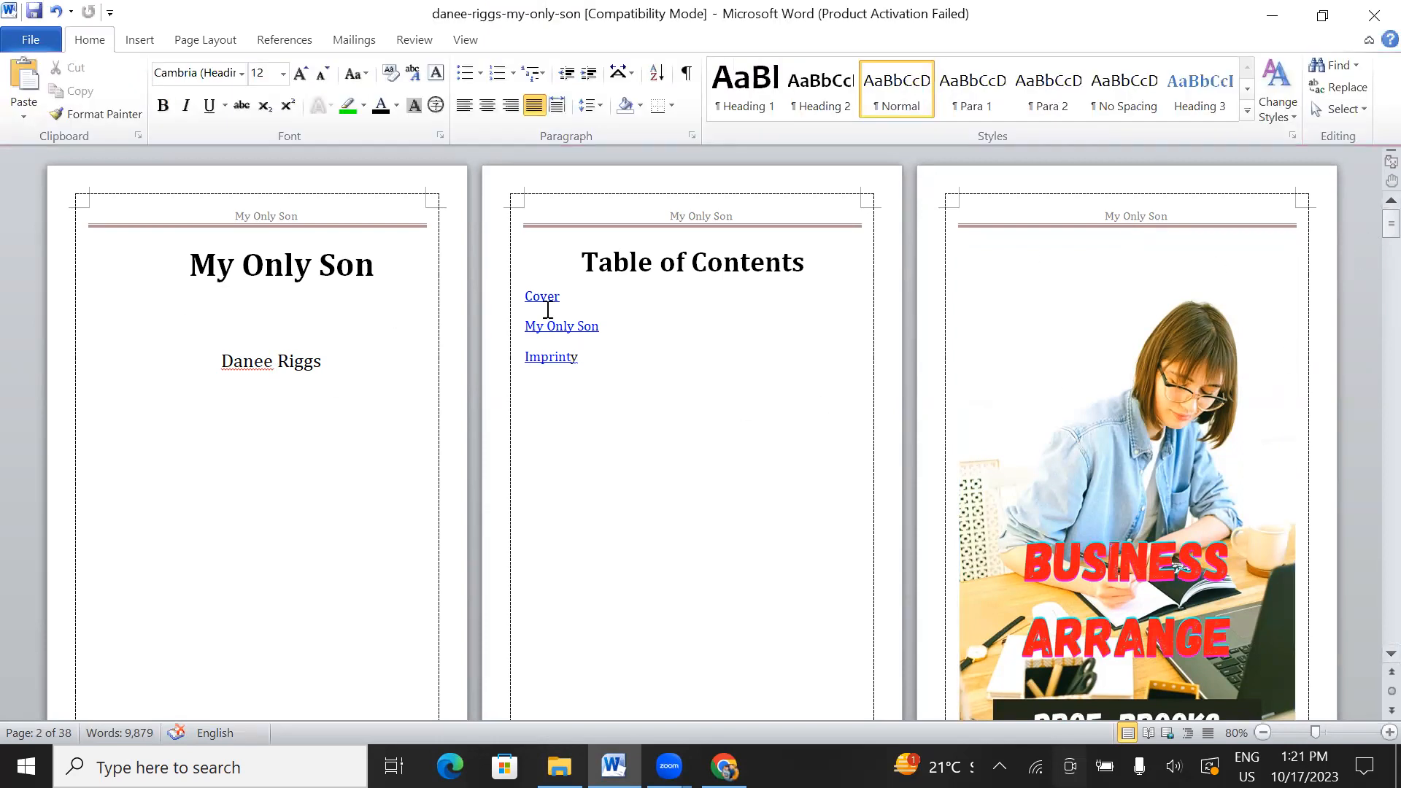
pyautogui.scroll(-3, 816, 375)
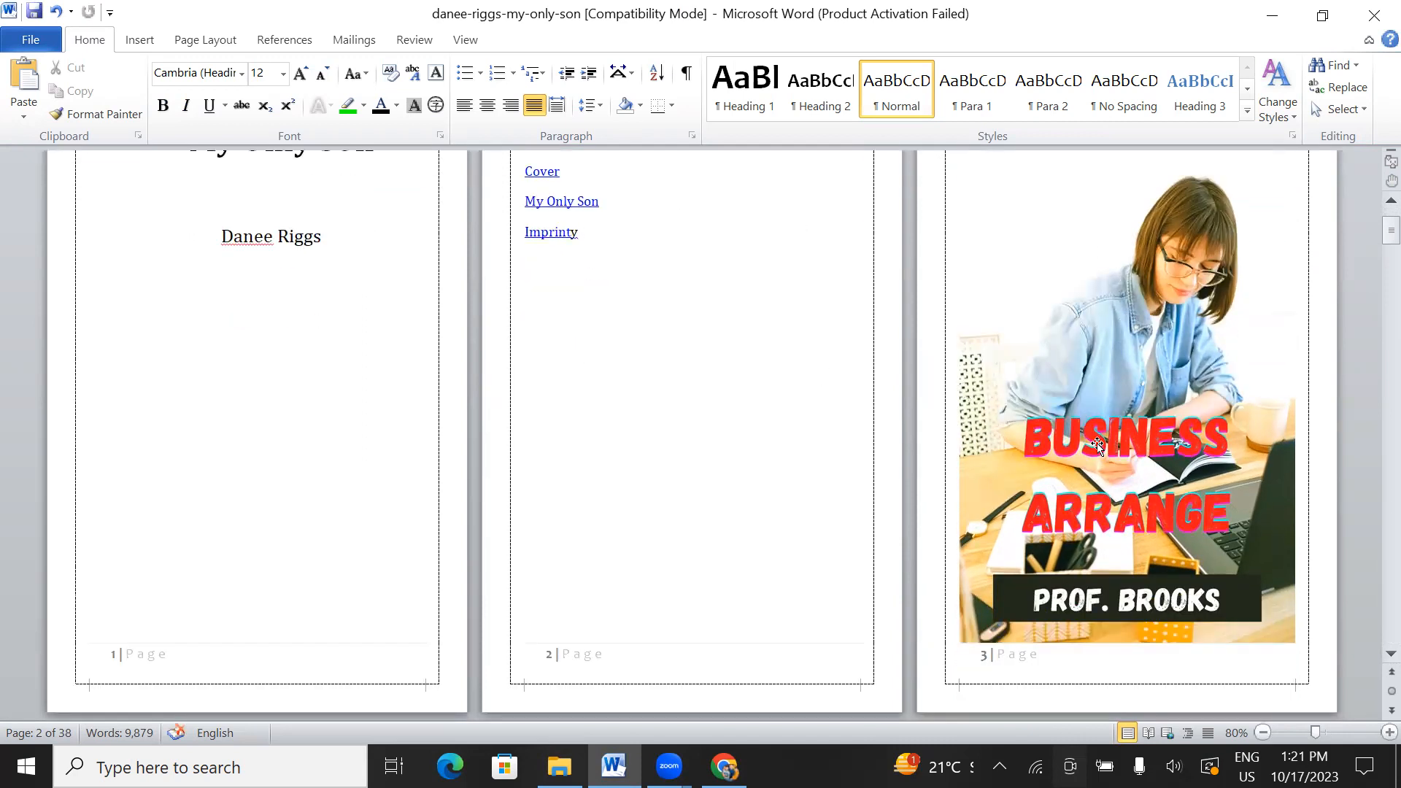
pyautogui.scroll(3, 1096, 444)
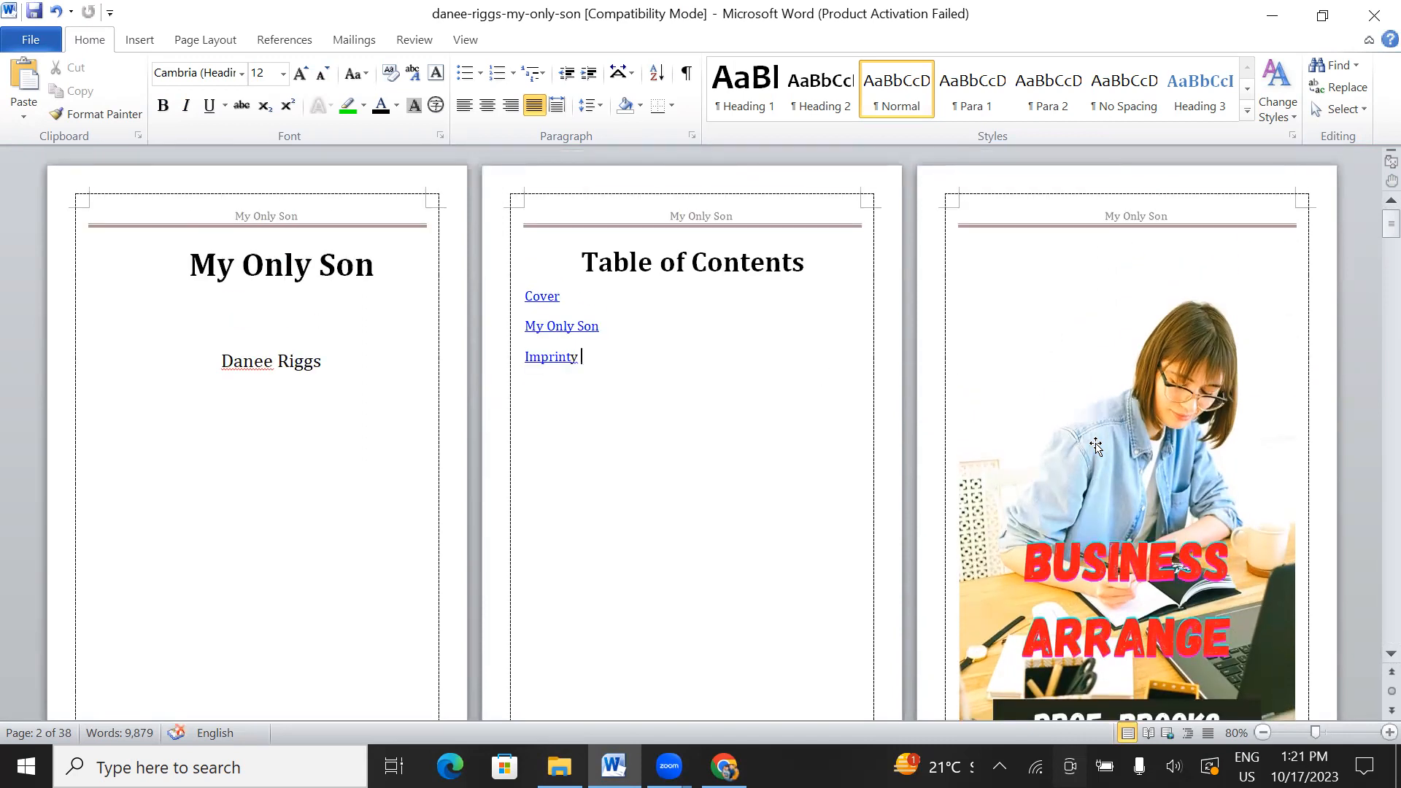
pyautogui.scroll(-1, 1097, 444)
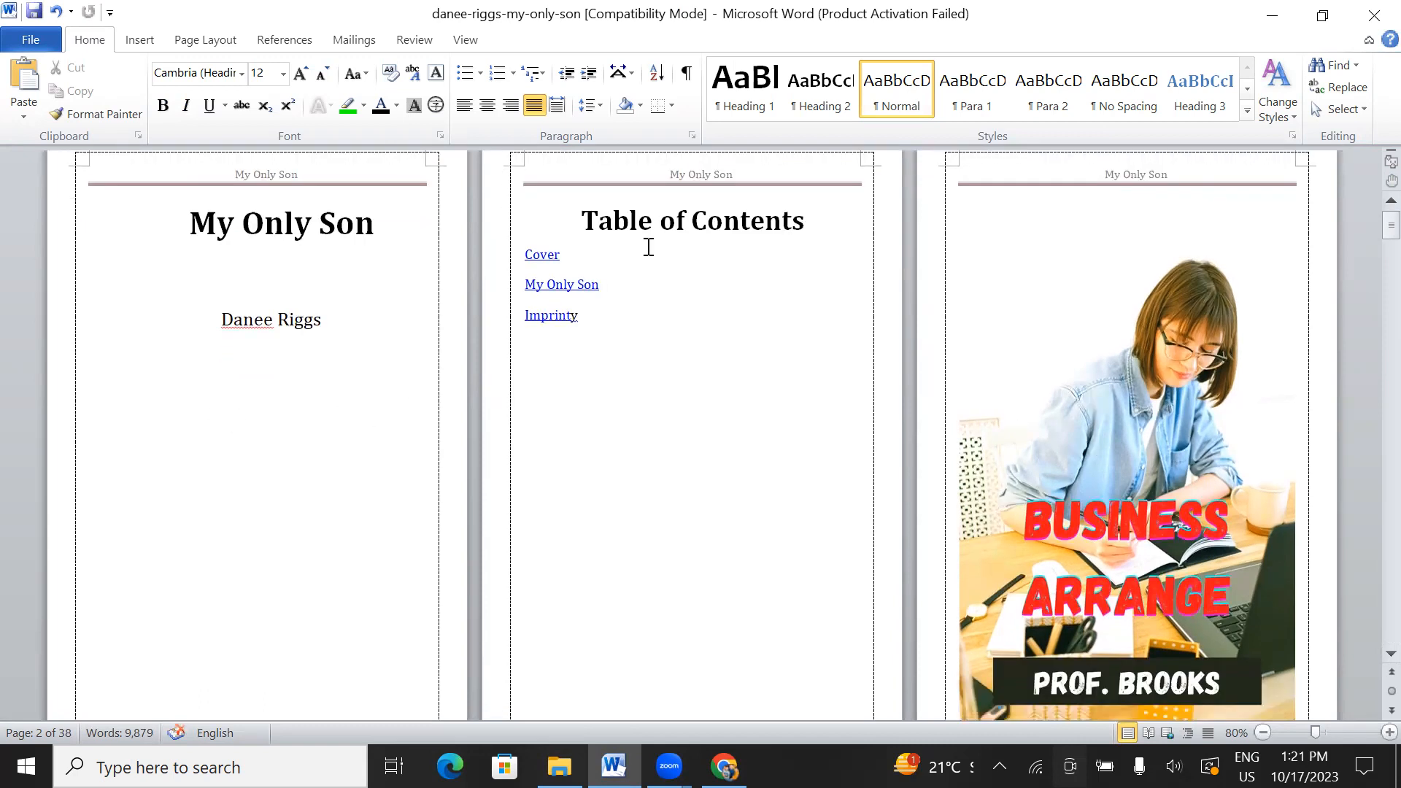
pyautogui.click(56, 13)
pyautogui.click(56, 13)
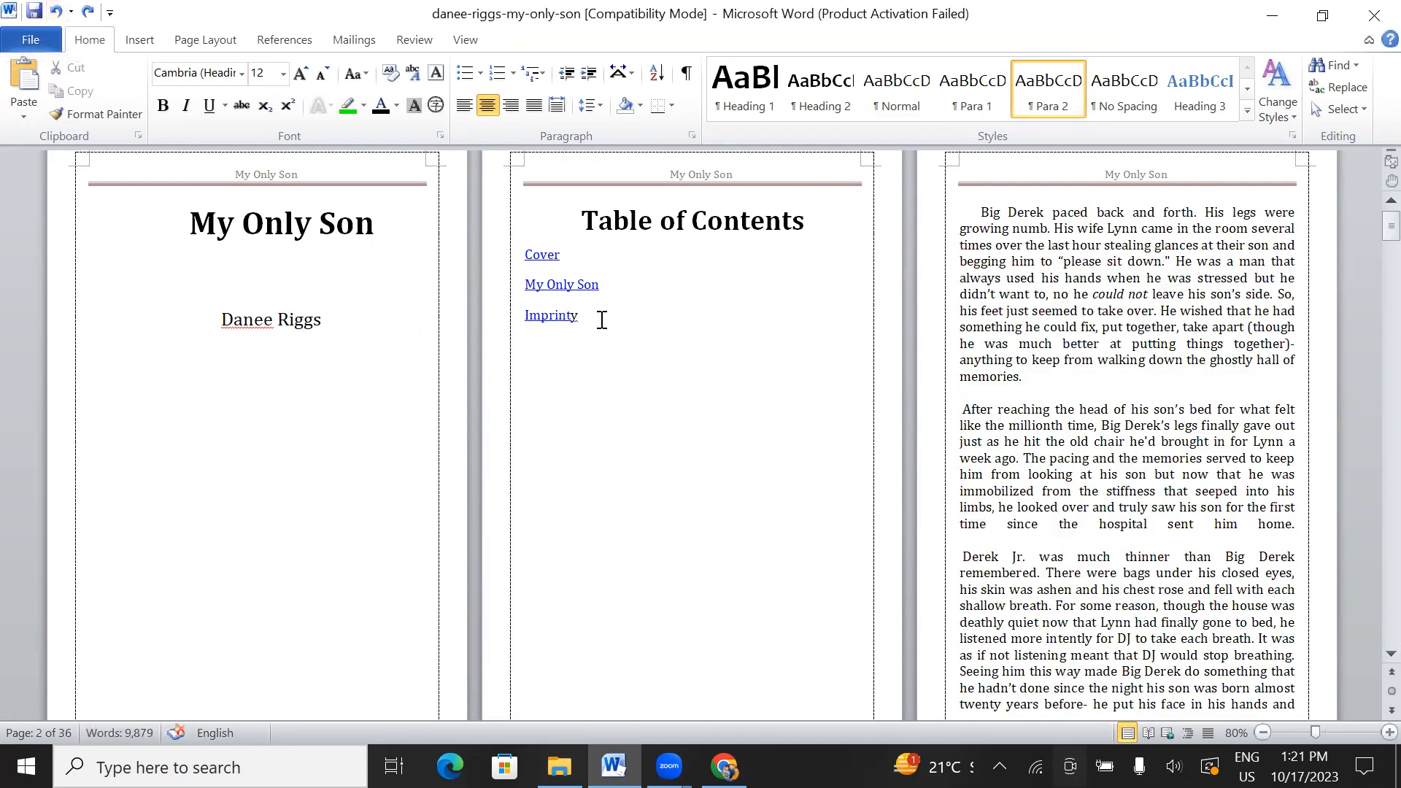
# Step: Review the paragraph breaks, headers and page numbers from the opening pages through page 12
pyautogui.scroll(-8, 601, 321)
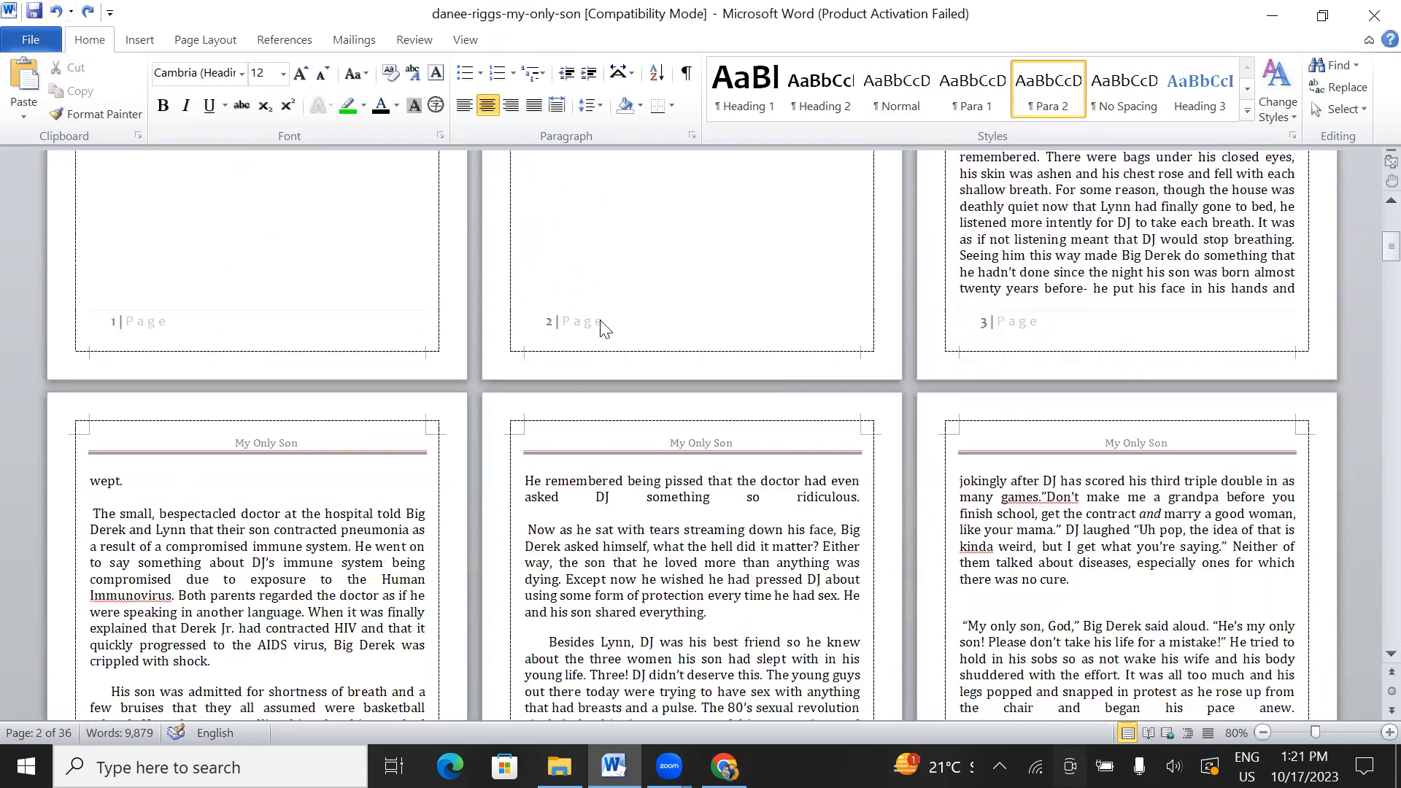
pyautogui.scroll(-1, 603, 329)
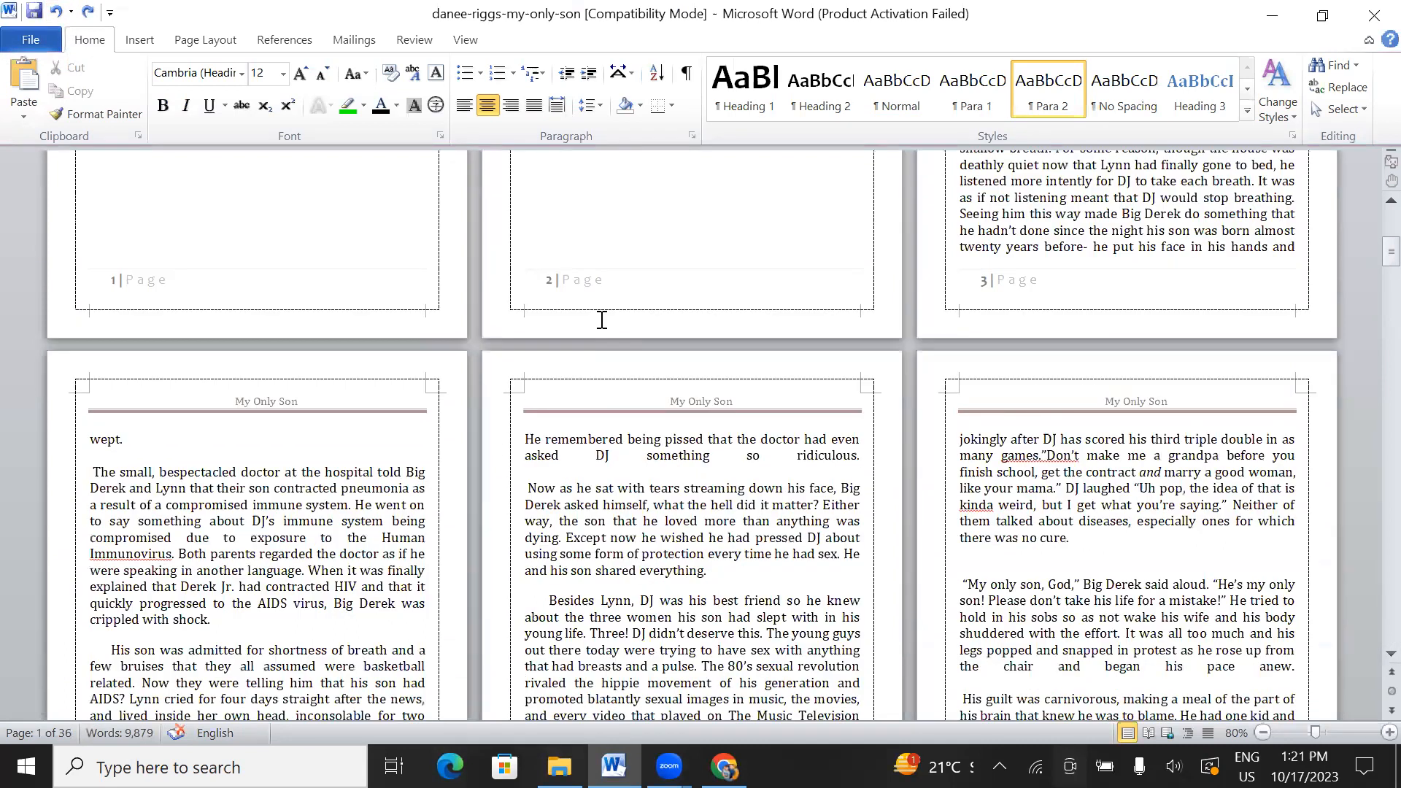
pyautogui.scroll(-7, 601, 320)
pyautogui.scroll(-4, 599, 324)
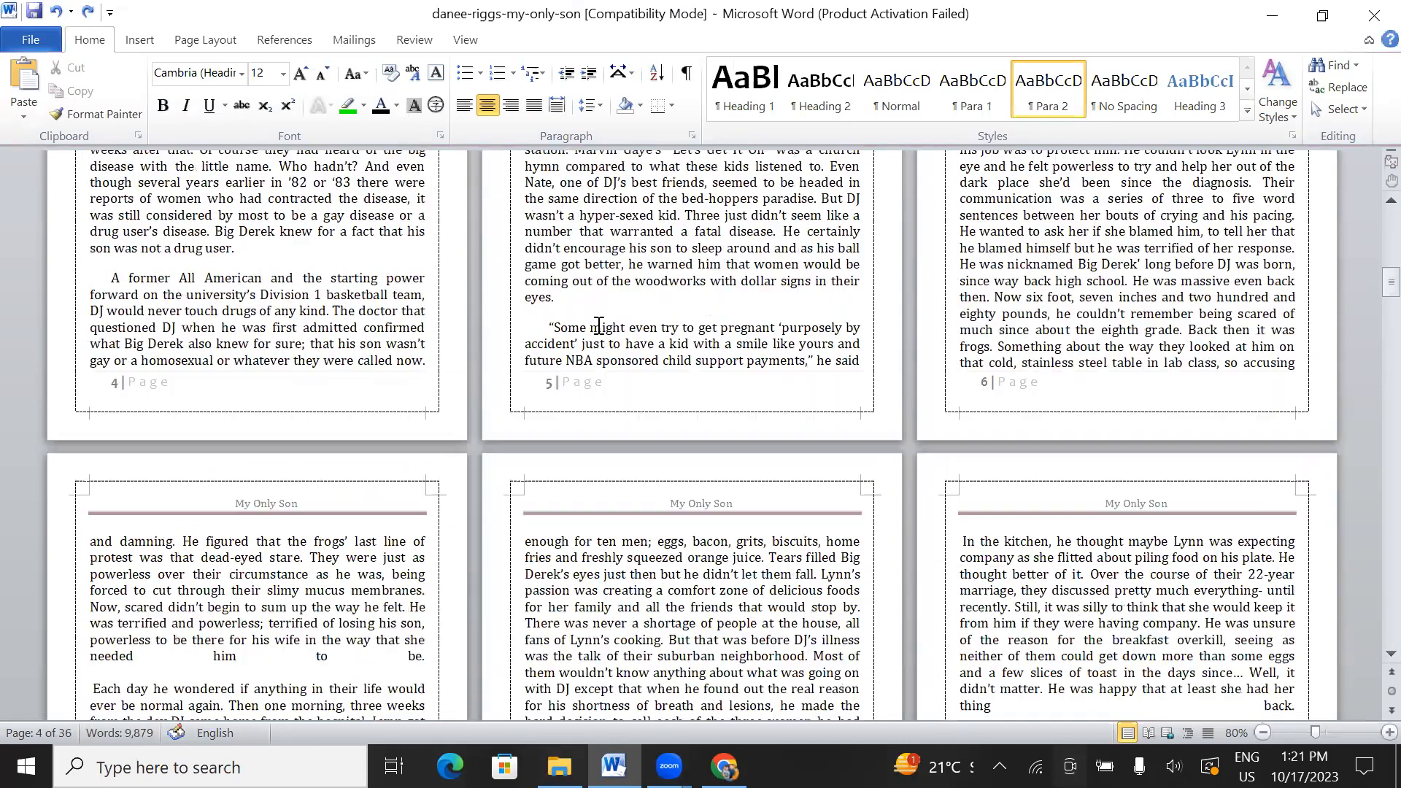
pyautogui.scroll(-7, 605, 327)
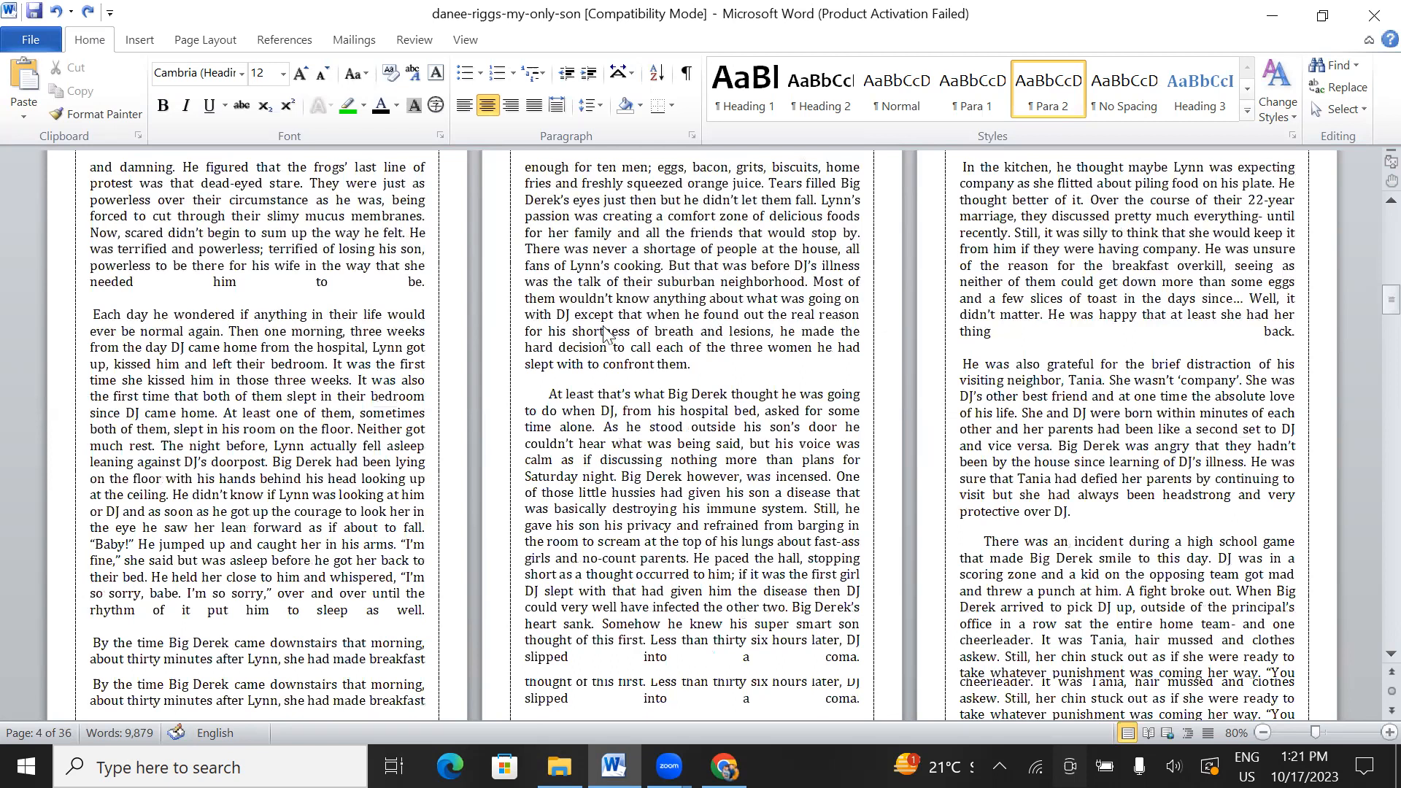
pyautogui.scroll(-7, 605, 329)
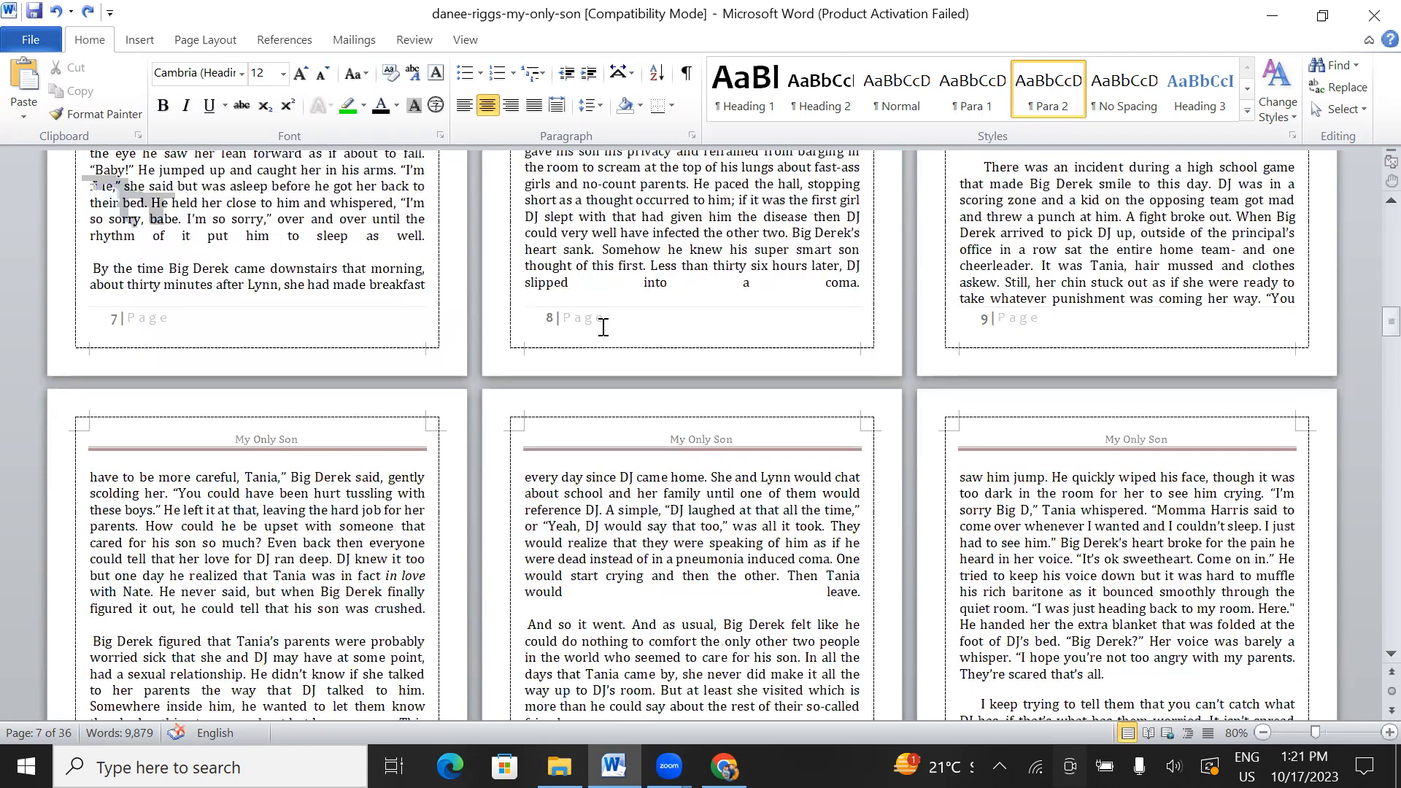
pyautogui.scroll(-3, 603, 327)
pyautogui.scroll(-3, 602, 327)
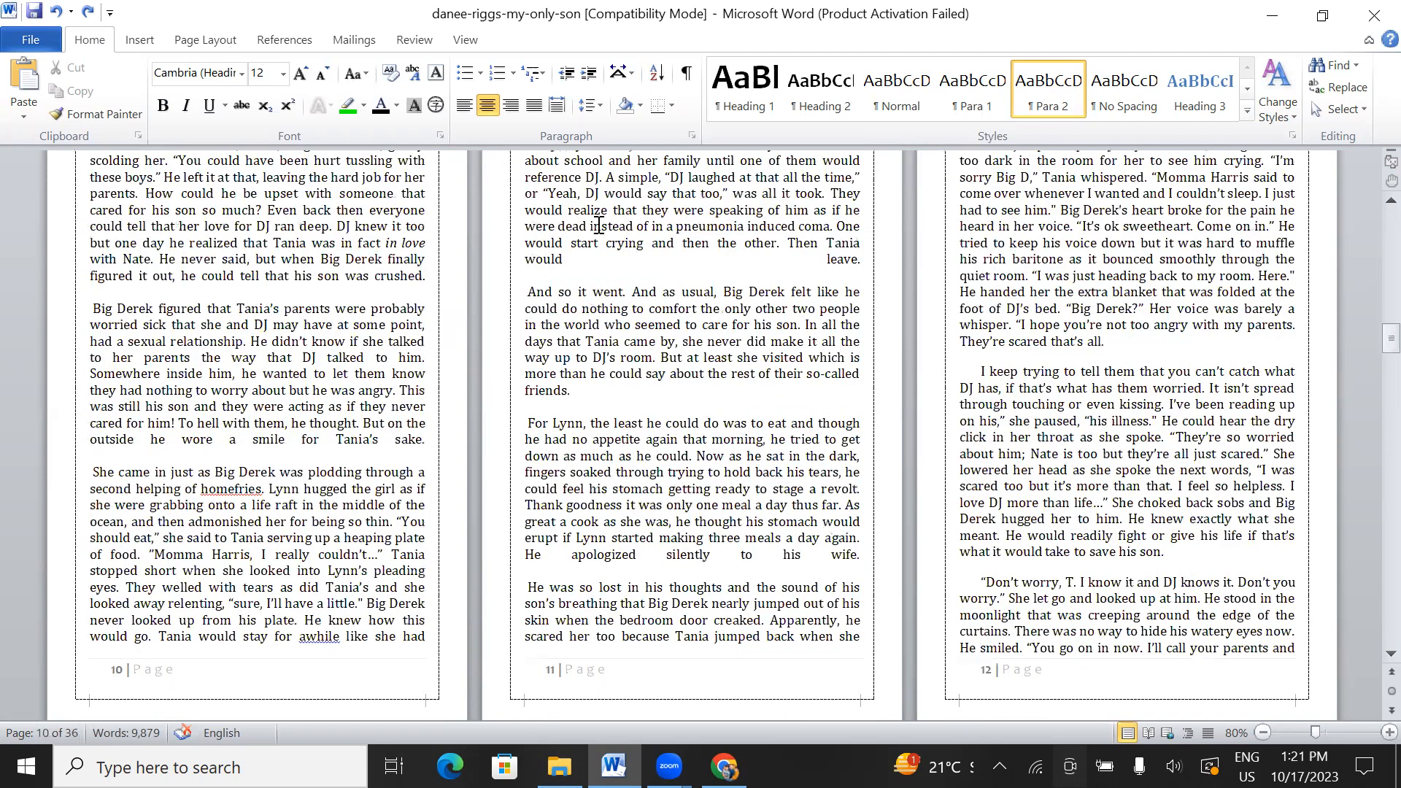